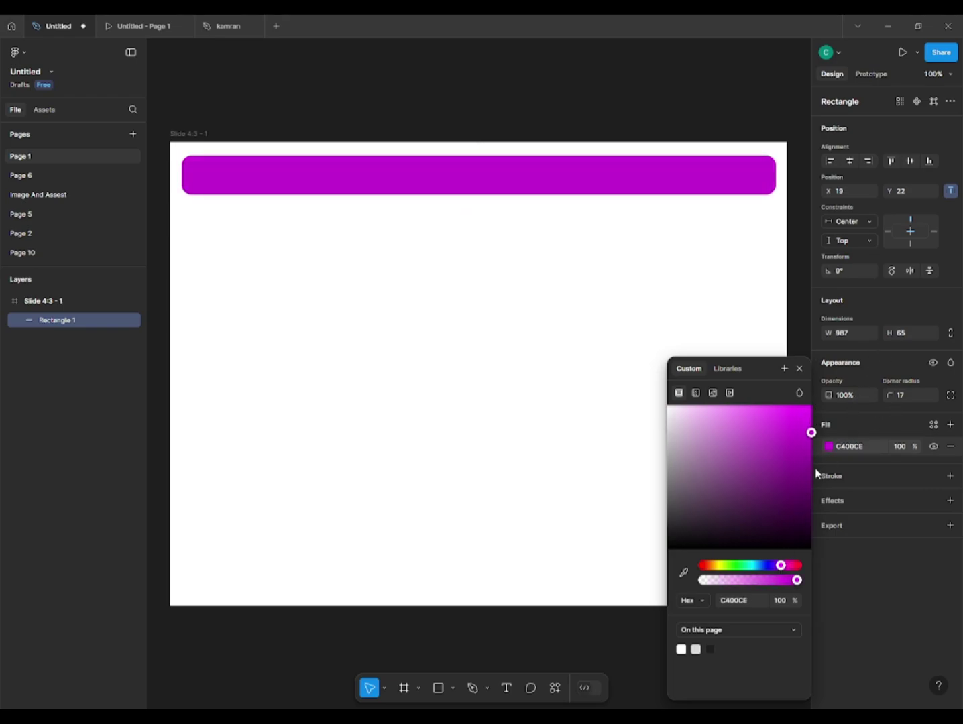
# Step: Change the fill colour of the rounded bar on the slide to A500CE
pyautogui.moveTo(780, 568); pyautogui.dragTo(779, 567)
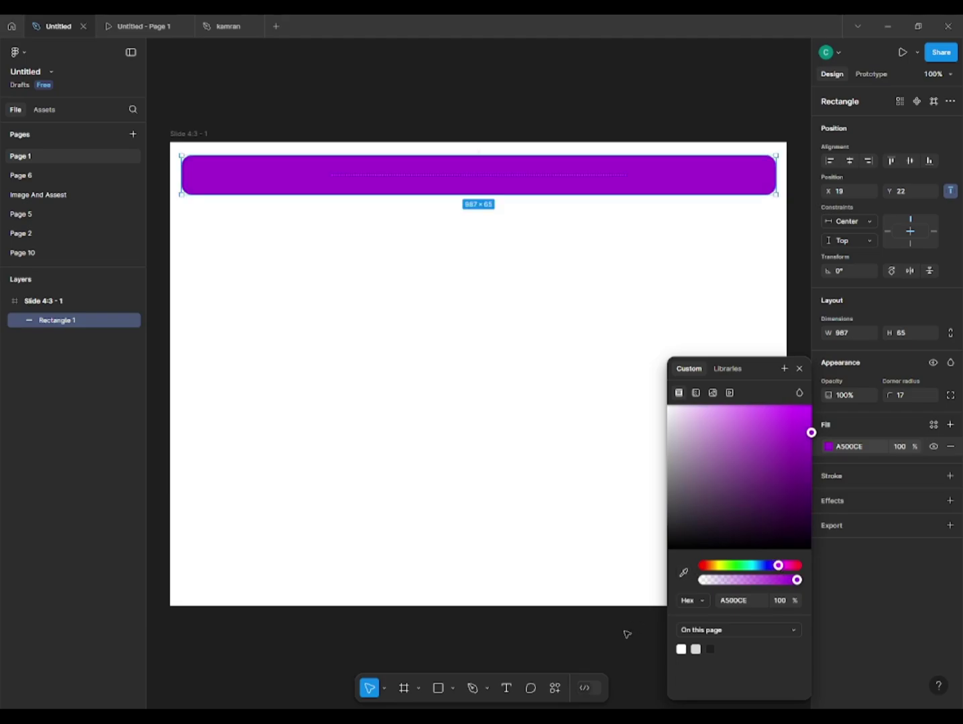
pyautogui.click(547, 644)
pyautogui.click(444, 190)
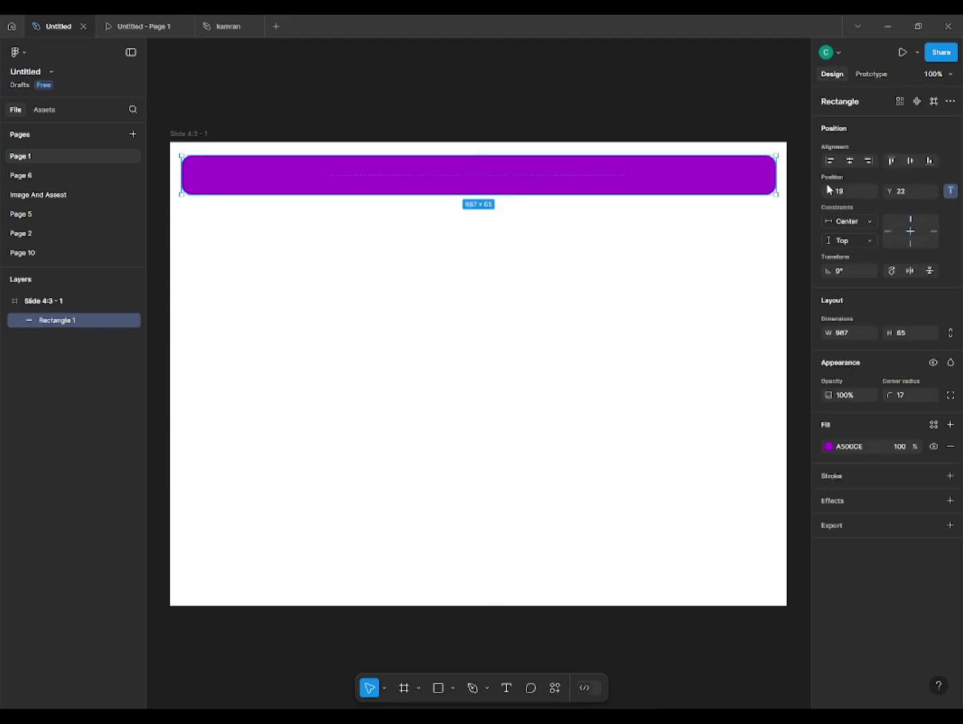
pyautogui.click(472, 621)
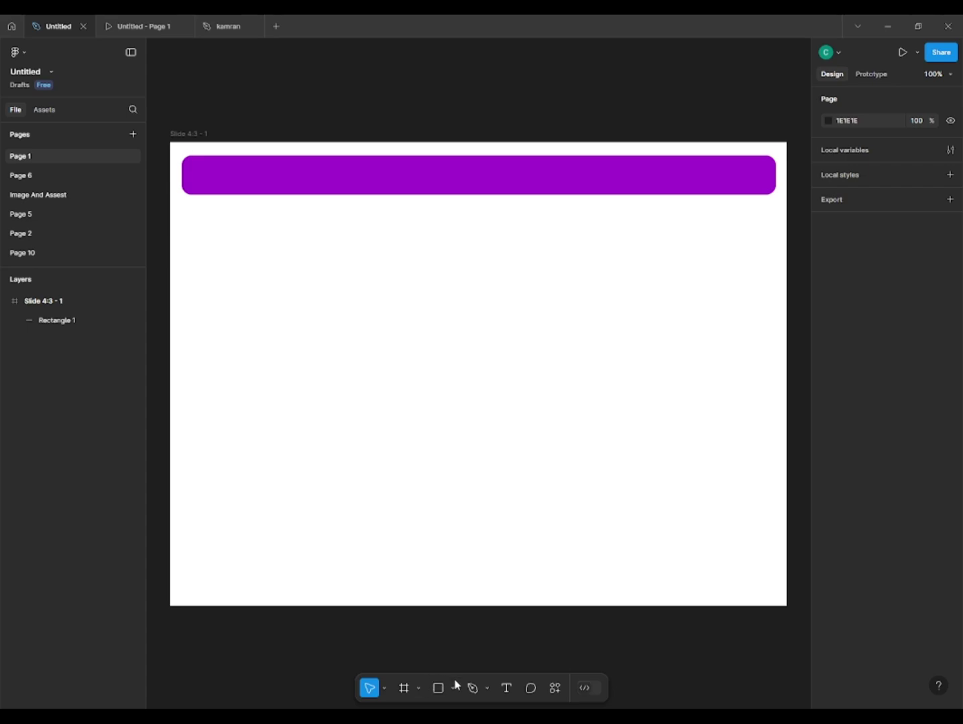
# Step: Add a white "Home" text label at font size 16 and place it at mid-height in the purple bar
pyautogui.click(398, 177)
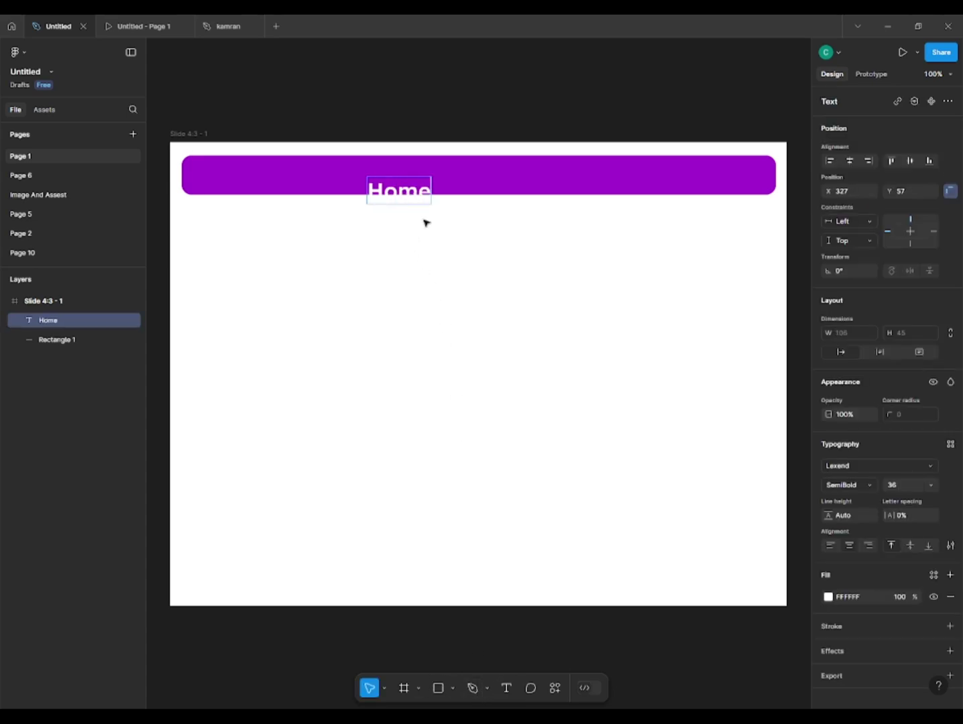
pyautogui.moveTo(914, 490); pyautogui.dragTo(880, 484)
pyautogui.write('16')
pyautogui.press('Return')
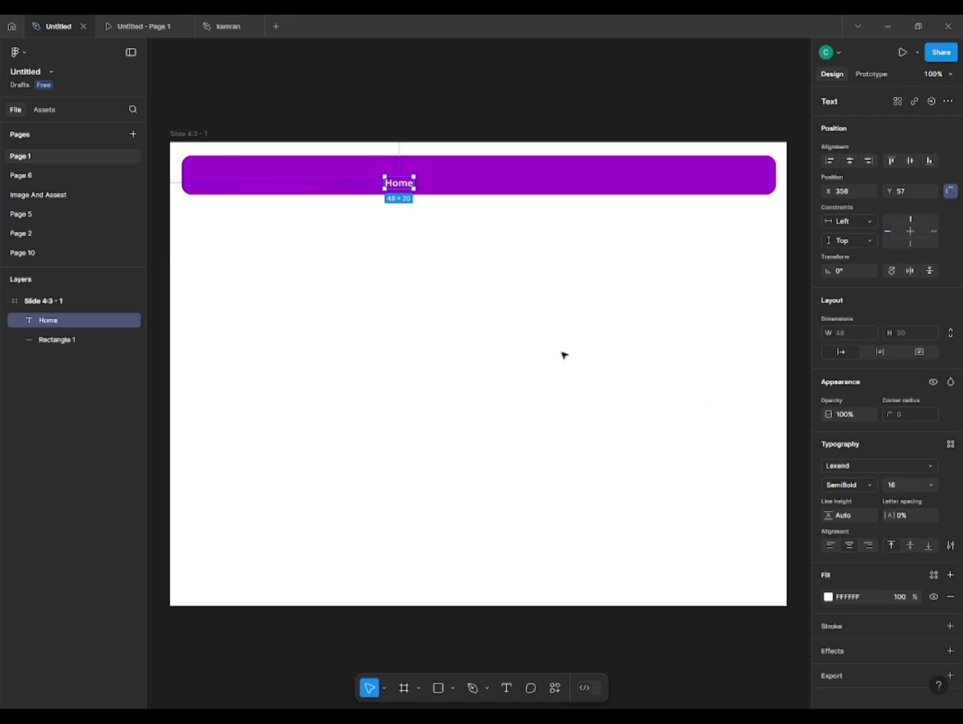
pyautogui.scroll(4, 384, 199)
pyautogui.moveTo(419, 171)
pyautogui.mouseDown()
pyautogui.moveTo(361, 158)
pyautogui.moveTo(413, 165)
pyautogui.moveTo(403, 168)
pyautogui.mouseUp()
# Step: Duplicate the label along the bar to make "About Us", "Services", "Contact Us" and "Testinomials"
pyautogui.scroll(-3, 360, 167)
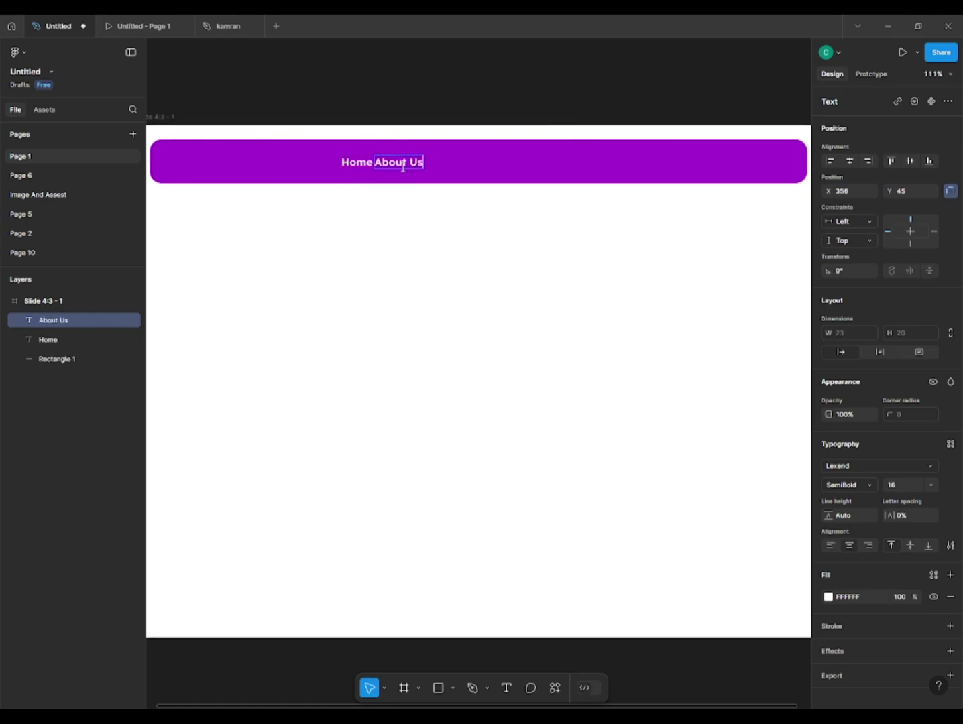
pyautogui.scroll(1, 403, 168)
pyautogui.keyDown('alt'); pyautogui.moveTo(389, 166); pyautogui.dragTo(436, 166); pyautogui.keyUp('alt')
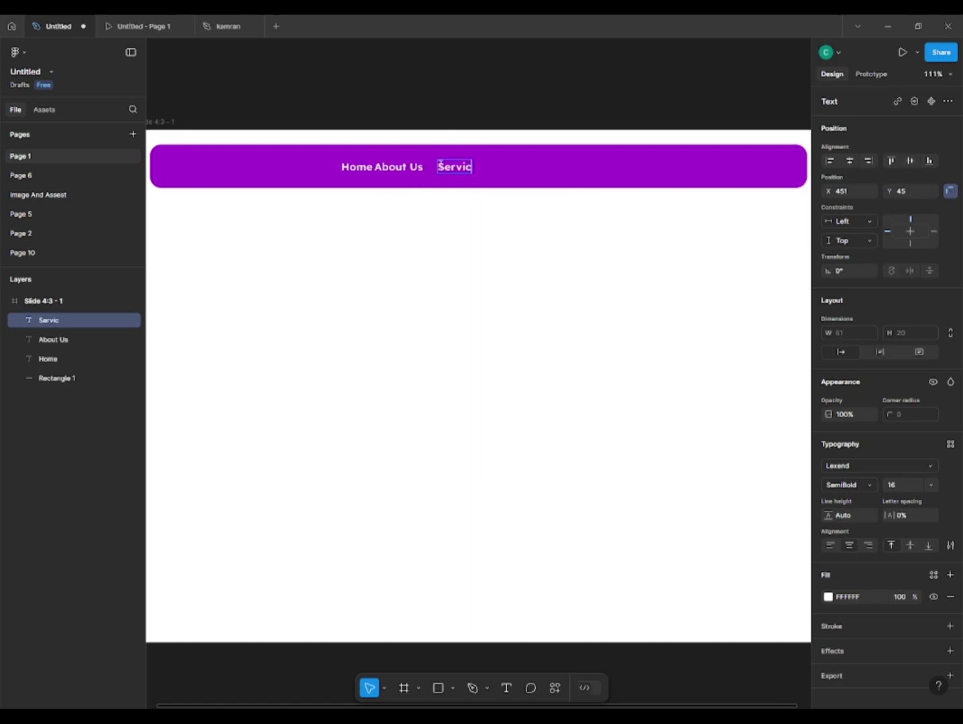
pyautogui.keyDown('alt'); pyautogui.moveTo(455, 165); pyautogui.dragTo(512, 167); pyautogui.keyUp('alt')
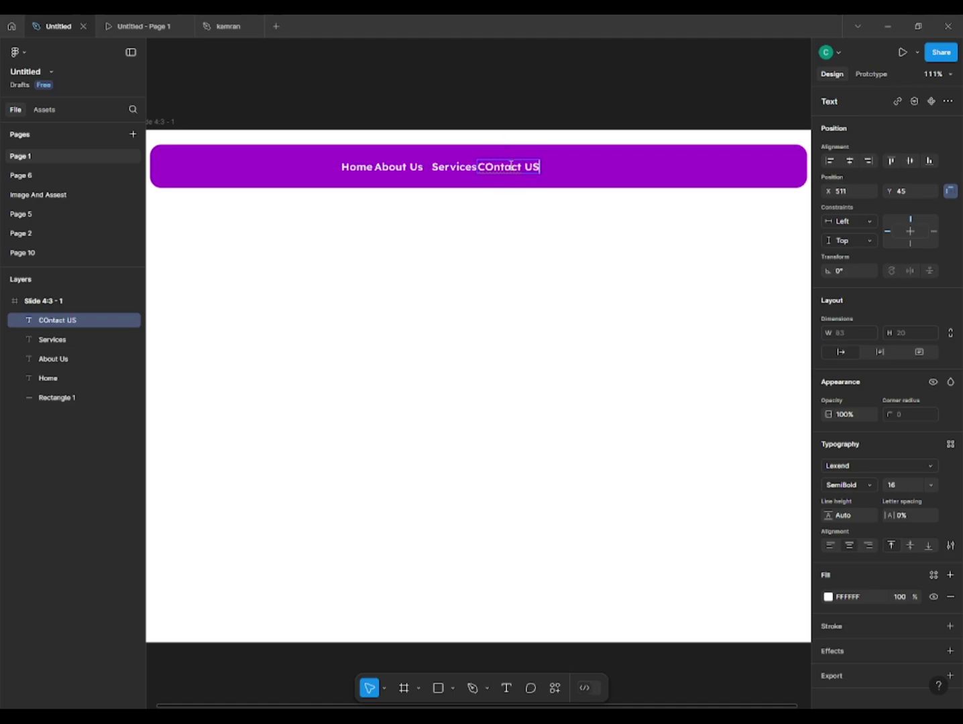
pyautogui.scroll(1, 537, 170)
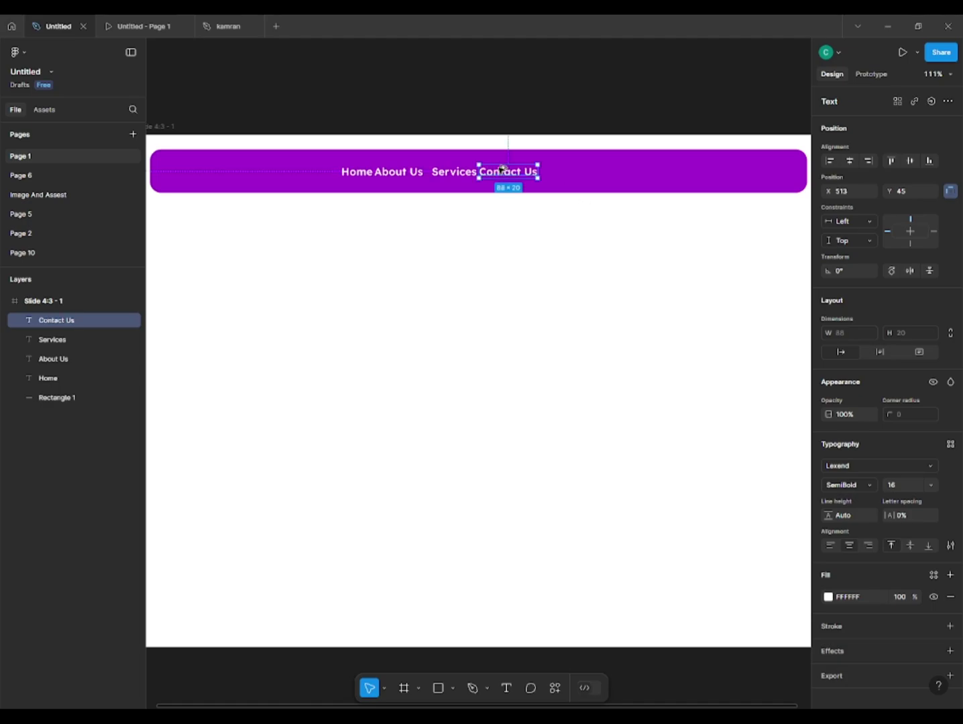
pyautogui.keyDown('alt'); pyautogui.moveTo(502, 169); pyautogui.dragTo(570, 166); pyautogui.keyUp('alt')
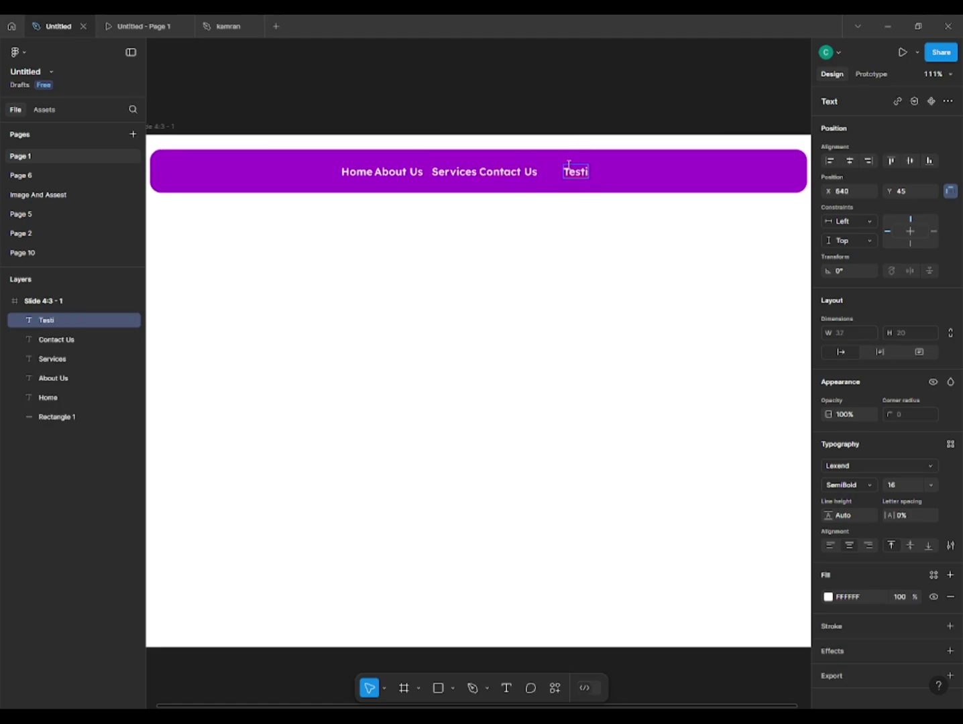
# Step: Distribute the five navigation labels evenly with a horizontal spacing of 15
pyautogui.click(358, 171)
pyautogui.keyDown('shift'); pyautogui.click(415, 172); pyautogui.keyUp('shift')
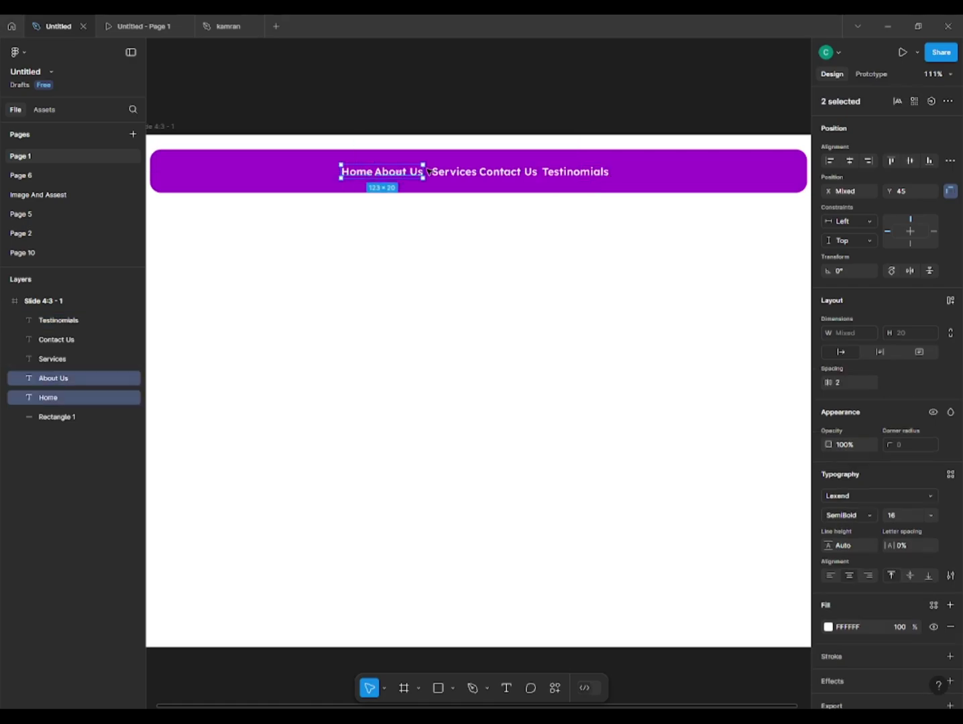
pyautogui.keyDown('shift'); pyautogui.click(454, 172); pyautogui.keyUp('shift')
pyautogui.keyDown('shift'); pyautogui.click(526, 172); pyautogui.keyUp('shift')
pyautogui.keyDown('shift'); pyautogui.click(574, 172); pyautogui.keyUp('shift')
pyautogui.click(950, 160)
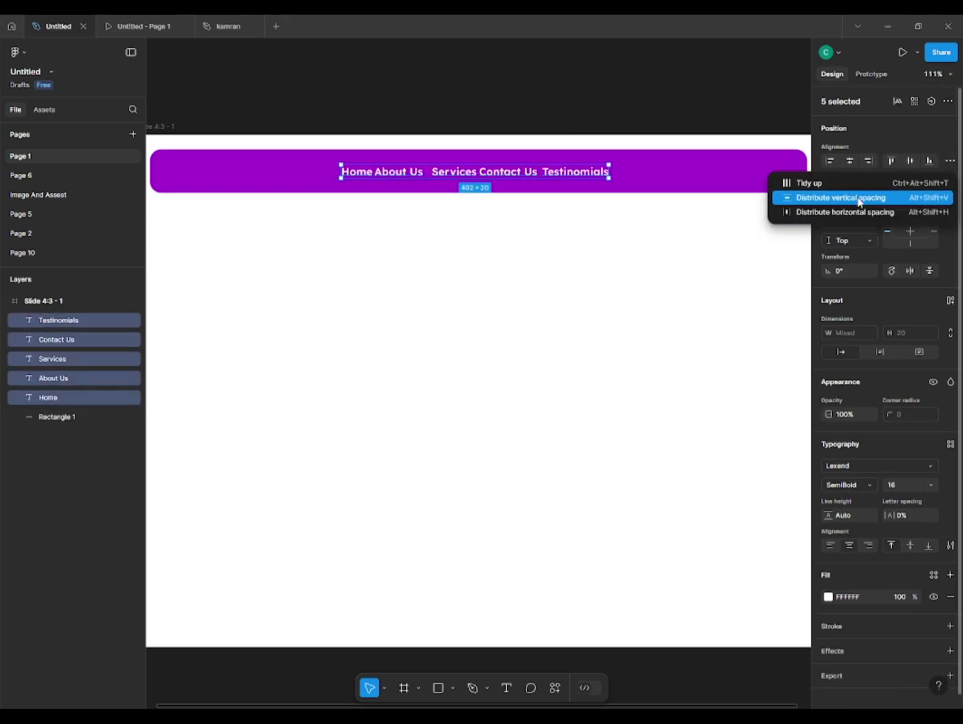
pyautogui.click(872, 195)
pyautogui.moveTo(829, 382); pyautogui.dragTo(843, 382)
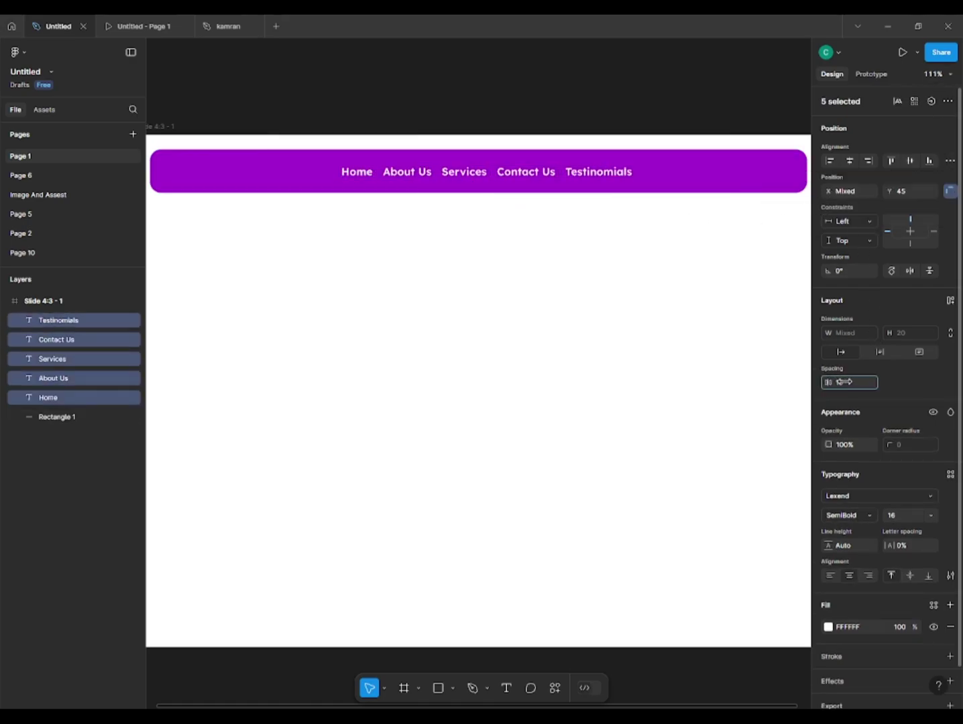
# Step: Group the five navigation labels and centre the group horizontally on the slide
pyautogui.hotkey('ctrl', 'g')
pyautogui.click(849, 161)
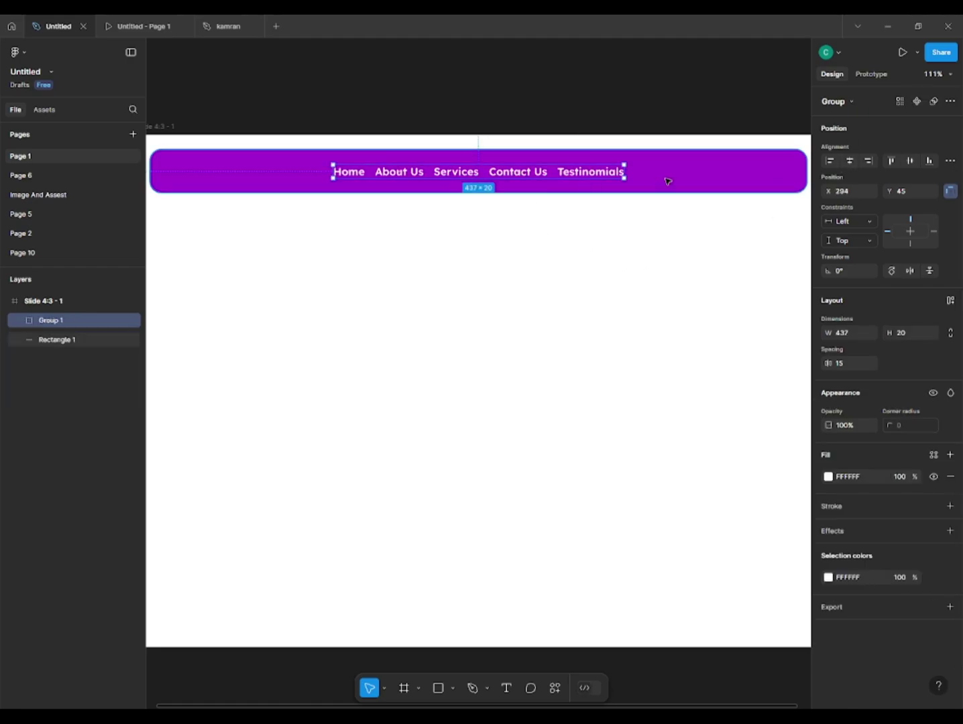
pyautogui.keyDown('shift'); pyautogui.click(667, 179); pyautogui.keyUp('shift')
pyautogui.click(564, 173)
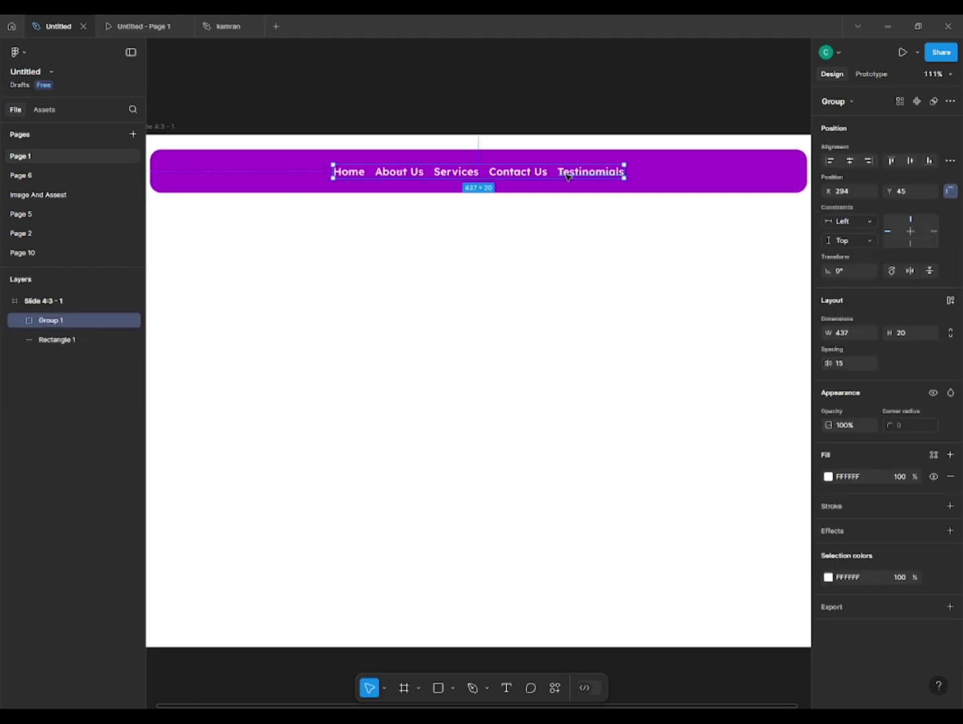
pyautogui.hotkey('shift', 'g')
pyautogui.click(517, 95)
pyautogui.click(414, 173)
pyautogui.click(439, 251)
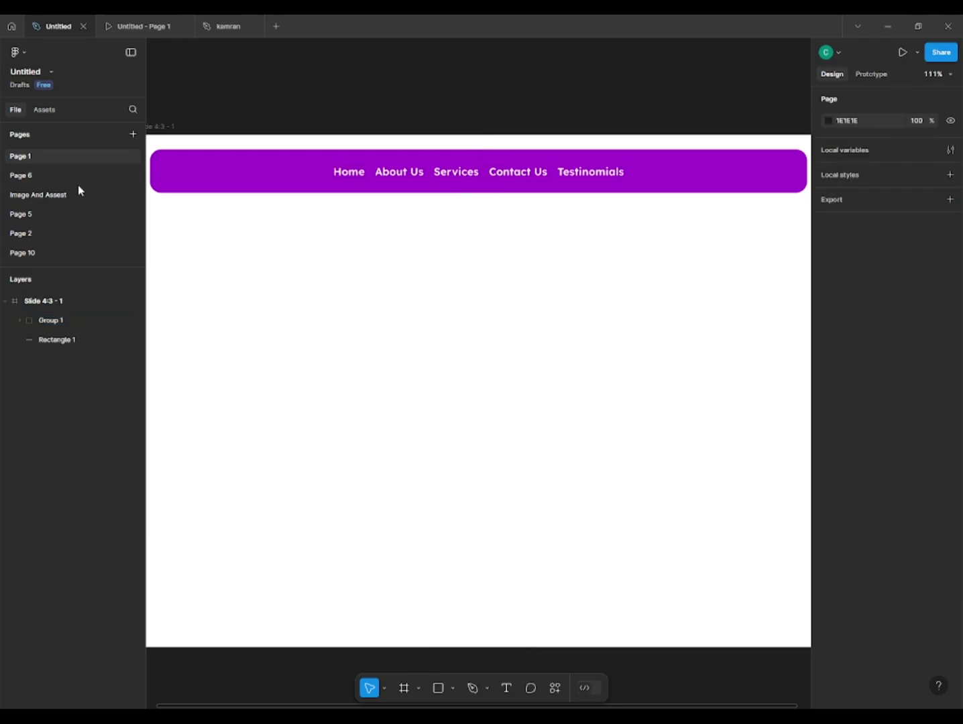
# Step: Copy the twelve hero elements from the Image And Assest page onto the Page 1 slide, positioned beneath the navigation bar
pyautogui.click(77, 194)
pyautogui.hotkey('ctrl', 'c')
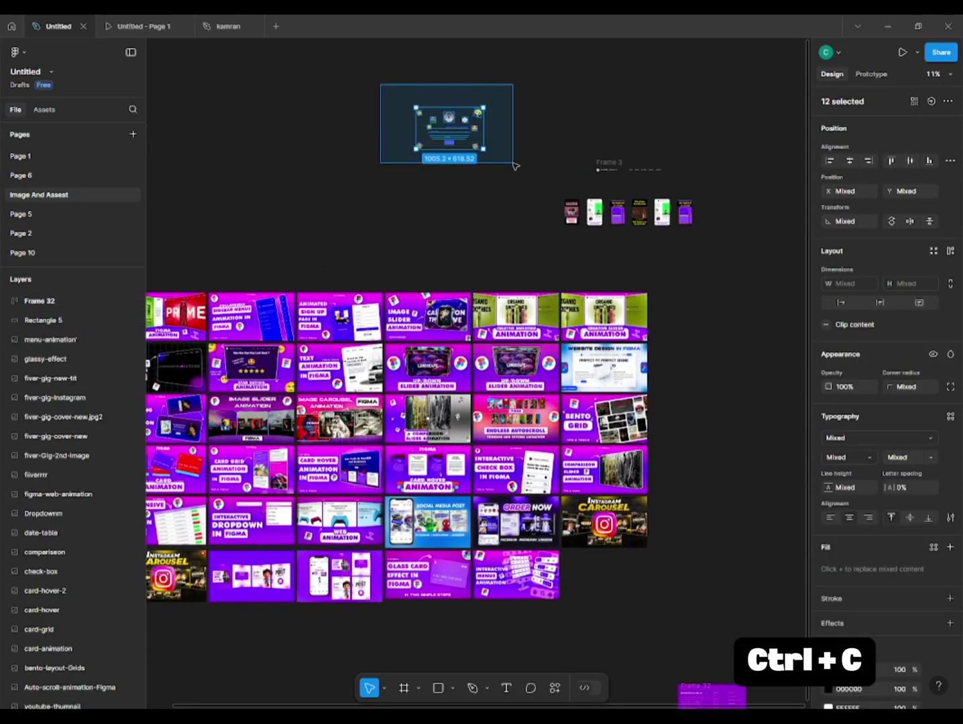
pyautogui.click(100, 156)
pyautogui.hotkey('ctrl', 'v')
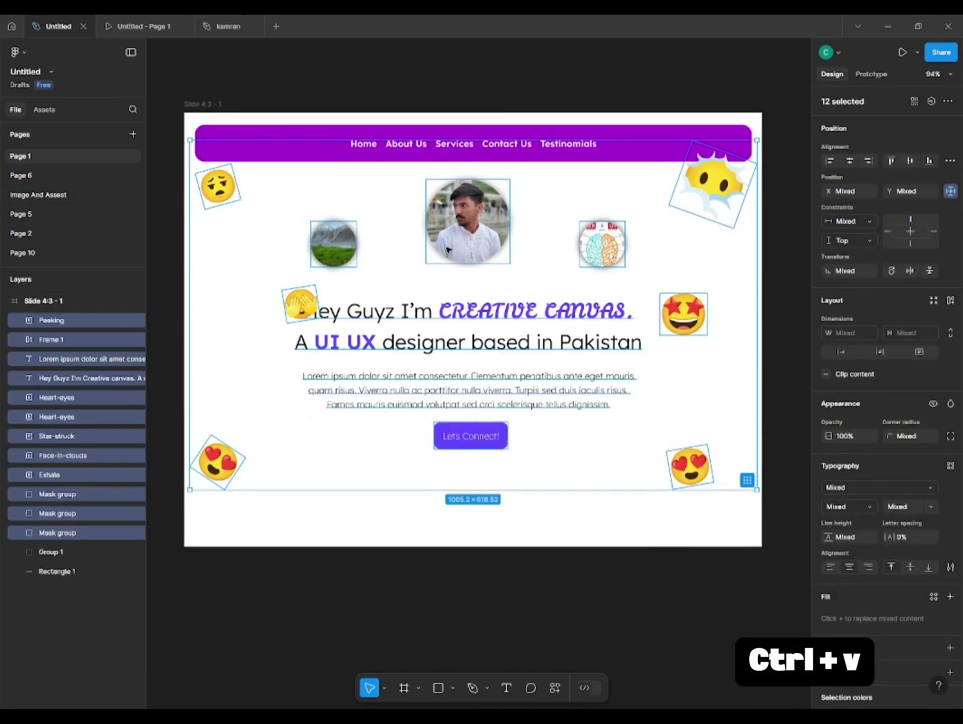
pyautogui.moveTo(446, 263); pyautogui.dragTo(449, 275)
# Step: Duplicate the finished slide and place the copy beside the original
pyautogui.click(352, 89)
pyautogui.scroll(-5, 322, 107)
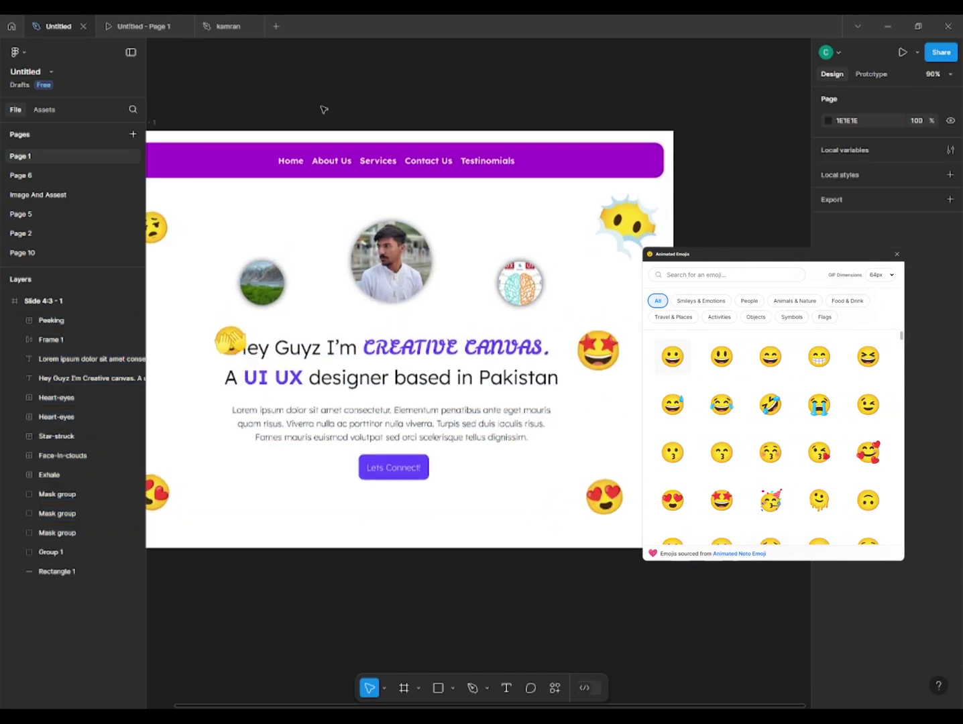
pyautogui.scroll(3, 278, 228)
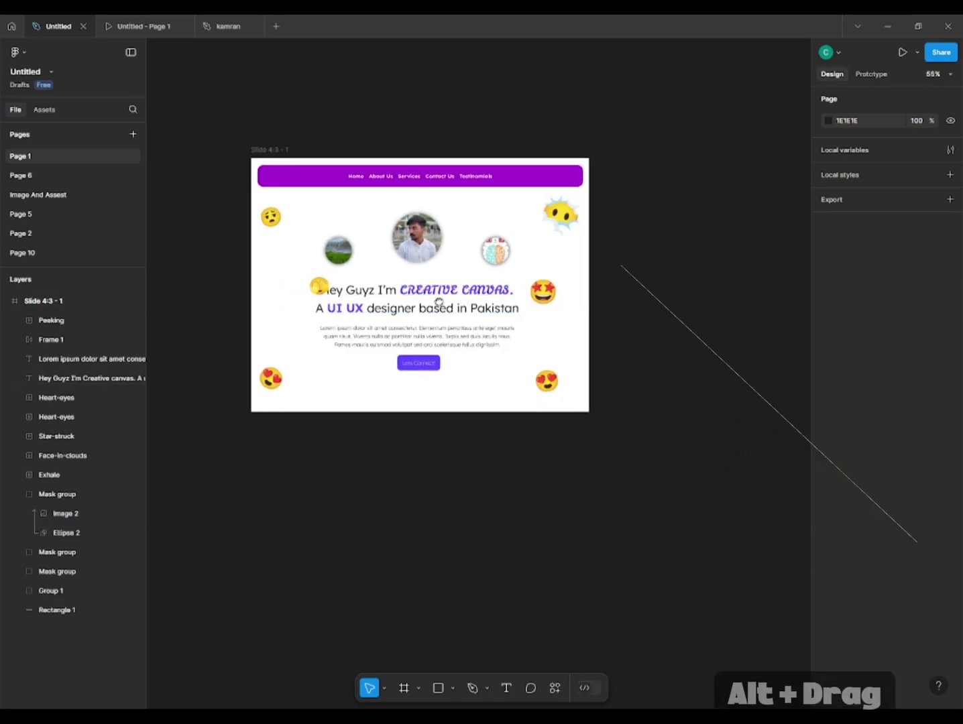
pyautogui.moveTo(200, 150); pyautogui.dragTo(368, 153)
# Step: Select the twelve hero elements beneath the navigation bar on the second slide
pyautogui.press('k')
pyautogui.moveTo(683, 177); pyautogui.dragTo(332, 368)
pyautogui.hotkey('shift', 'Up')
pyautogui.hotkey('shift', 'Up')
pyautogui.hotkey('shift', 'Up')
pyautogui.hotkey('shift', 'Up')
pyautogui.hotkey('shift', 'Up')
pyautogui.hotkey('shift', 'Up')
pyautogui.hotkey('shift', 'Up')
pyautogui.hotkey('shift', 'Up')
pyautogui.hotkey('shift', 'Up')
pyautogui.hotkey('shift', 'Down')
pyautogui.hotkey('shift', 'Down')
pyautogui.hotkey('shift', 'Down')
pyautogui.hotkey('shift', 'Down')
pyautogui.hotkey('shift', 'Down')
pyautogui.hotkey('shift', 'Down')
pyautogui.hotkey('shift', 'Down')
pyautogui.hotkey('shift', 'Down')
# Step: Send the selected hero elements to the back and move them straight up out of the second slide's visible area
pyautogui.rightClick(423, 267)
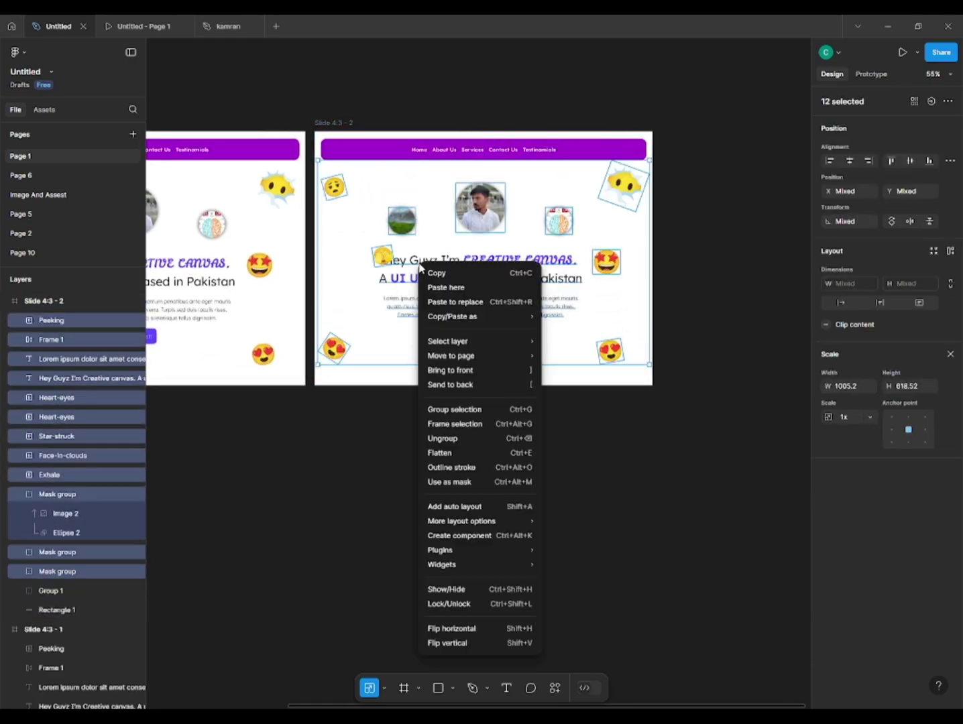
pyautogui.click(451, 380)
pyautogui.hotkey('shift', 'Up')
pyautogui.hotkey('shift', 'Up')
pyautogui.hotkey('shift', 'Up')
pyautogui.hotkey('shift', 'Up')
pyautogui.hotkey('shift', 'Up')
pyautogui.hotkey('shift', 'Up')
pyautogui.hotkey('shift', 'Up')
pyautogui.hotkey('shift', 'Up')
pyautogui.hotkey('shift', 'Up')
pyautogui.hotkey('shift', 'Up')
pyautogui.hotkey('shift', 'Up')
pyautogui.hotkey('shift', 'Up')
pyautogui.hotkey('shift', 'Up')
pyautogui.hotkey('shift', 'Up')
pyautogui.hotkey('shift', 'Up')
pyautogui.hotkey('shift', 'Up')
pyautogui.hotkey('shift', 'Up')
pyautogui.hotkey('shift', 'Up')
pyautogui.hotkey('shift', 'Up')
pyautogui.hotkey('shift', 'Up')
pyautogui.hotkey('shift', 'Up')
pyautogui.hotkey('shift', 'Up')
pyautogui.hotkey('shift', 'Up')
pyautogui.hotkey('shift', 'Up')
pyautogui.hotkey('shift', 'Up')
pyautogui.hotkey('shift', 'Up')
pyautogui.hotkey('shift', 'Up')
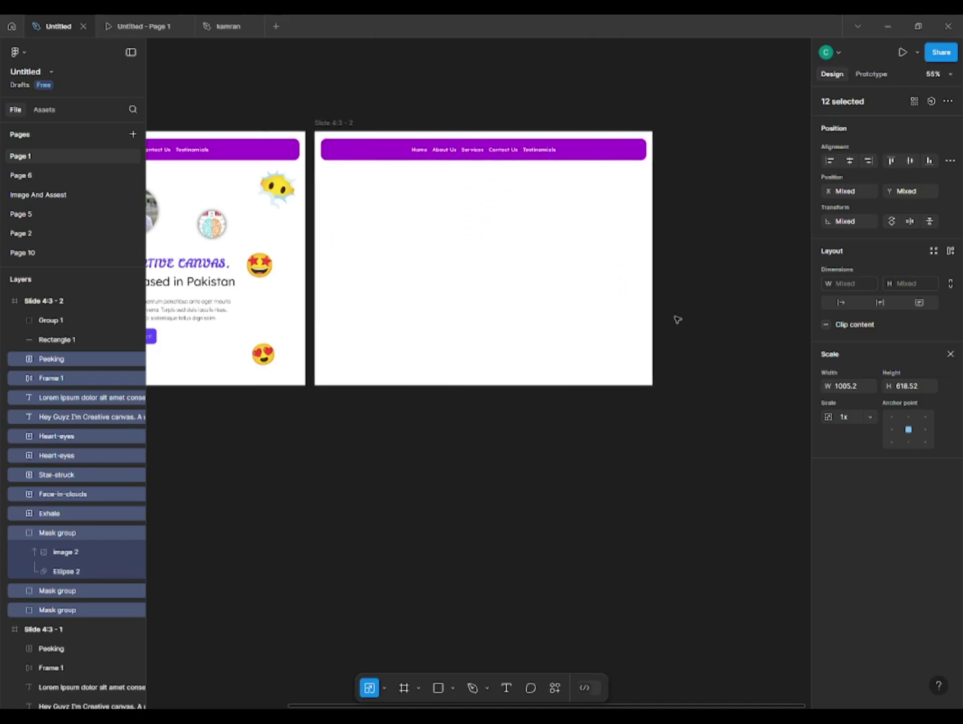
# Step: Narrow the second slide's purple navigation bar symmetrically to about 461 wide
pyautogui.press('v')
pyautogui.moveTo(836, 435); pyautogui.dragTo(606, 476)
pyautogui.scroll(2, 626, 146)
pyautogui.click(616, 160)
pyautogui.moveTo(653, 161); pyautogui.dragTo(536, 168)
pyautogui.scroll(3, 497, 177)
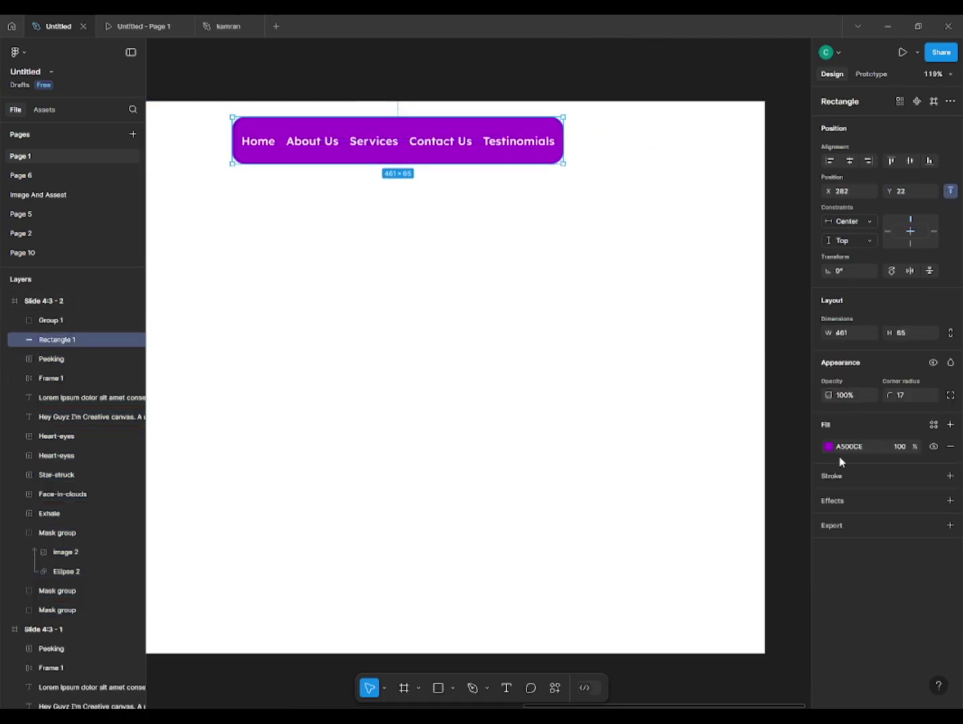
# Step: Scale the navigation label group on the second slide down to about 396 × 18, centred in the bar
pyautogui.click(547, 140)
pyautogui.press('k')
pyautogui.moveTo(545, 144); pyautogui.dragTo(538, 146)
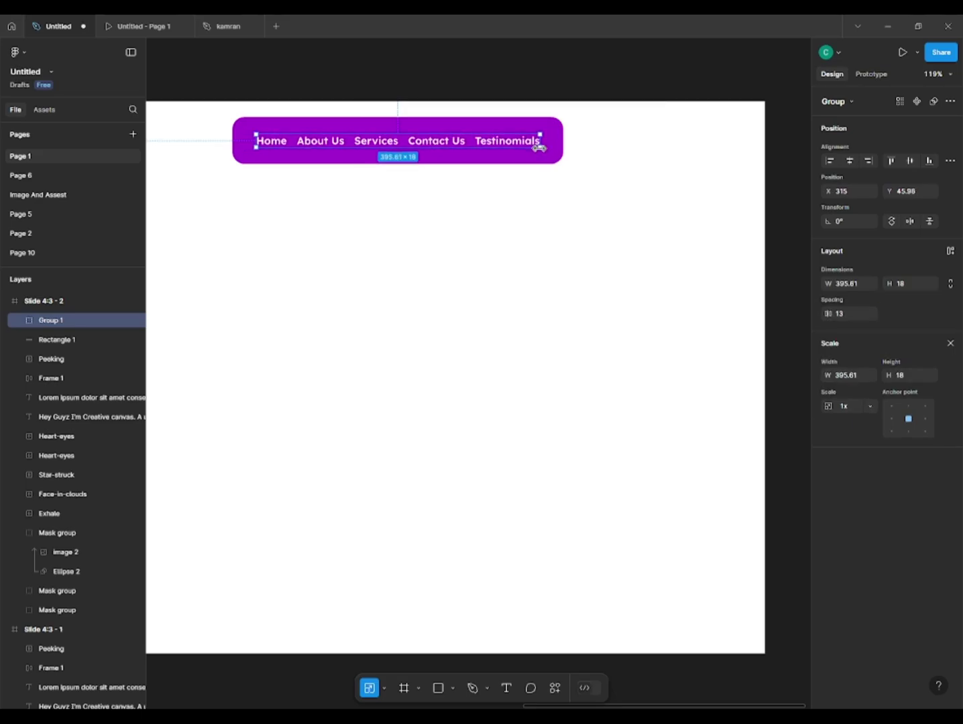
pyautogui.click(548, 208)
# Step: Add a black heading reading "Relatesd Vidos" below the second slide's navigation bar and set its font size to 41
pyautogui.scroll(-3, 548, 208)
pyautogui.scroll(-2, 509, 241)
pyautogui.moveTo(484, 237); pyautogui.dragTo(503, 249)
pyautogui.scroll(3, 449, 278)
pyautogui.hscroll(-1, 453, 282)
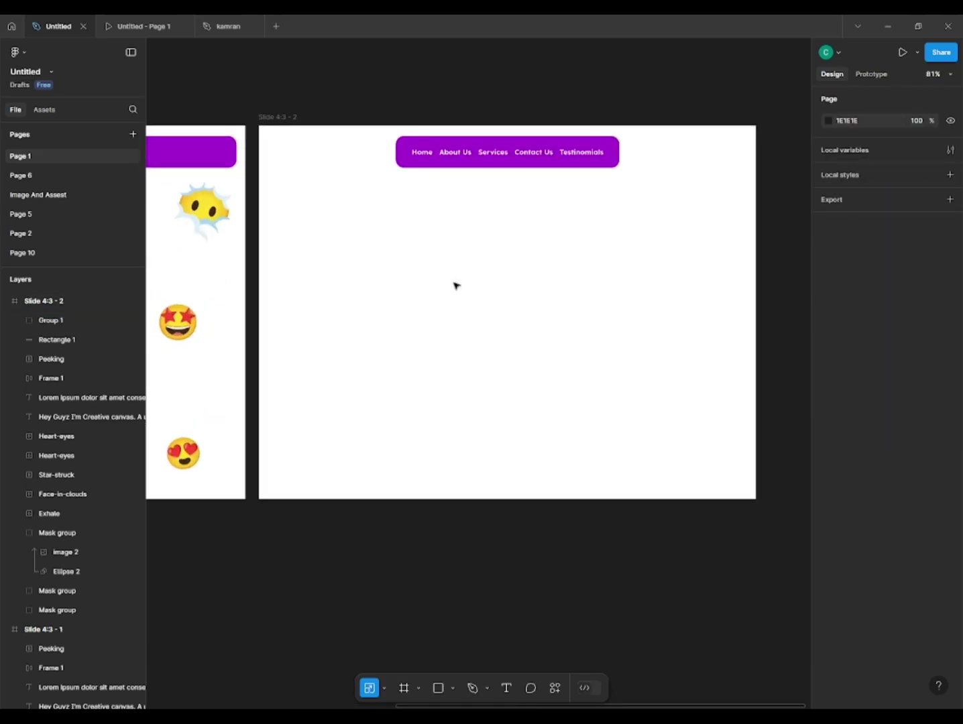
pyautogui.scroll(-1, 455, 284)
pyautogui.click(471, 208)
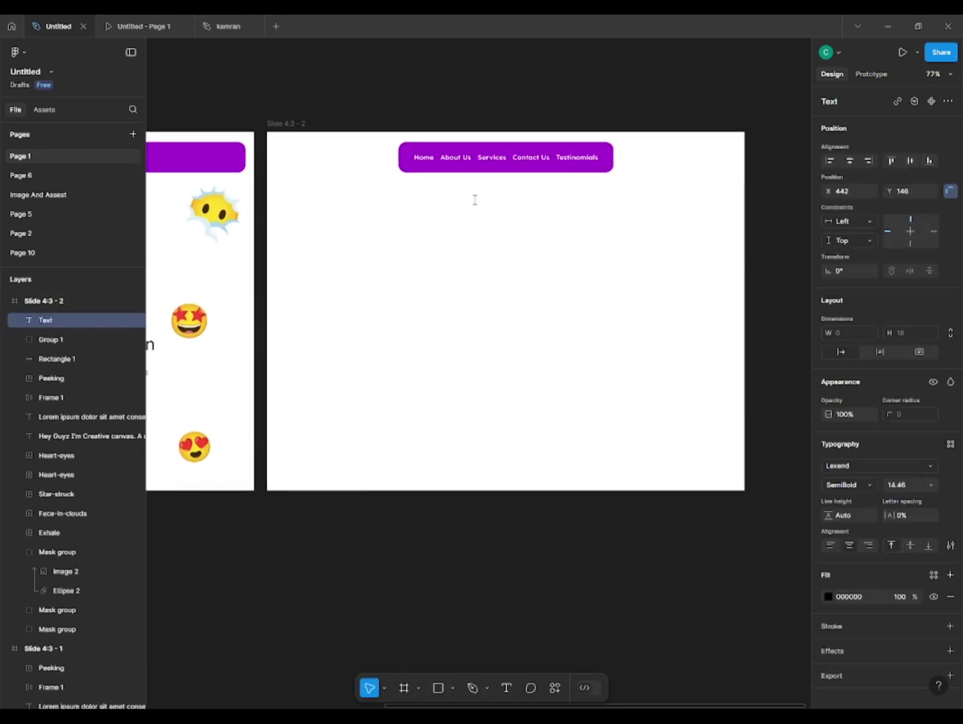
pyautogui.write('Relatesd Vidos')
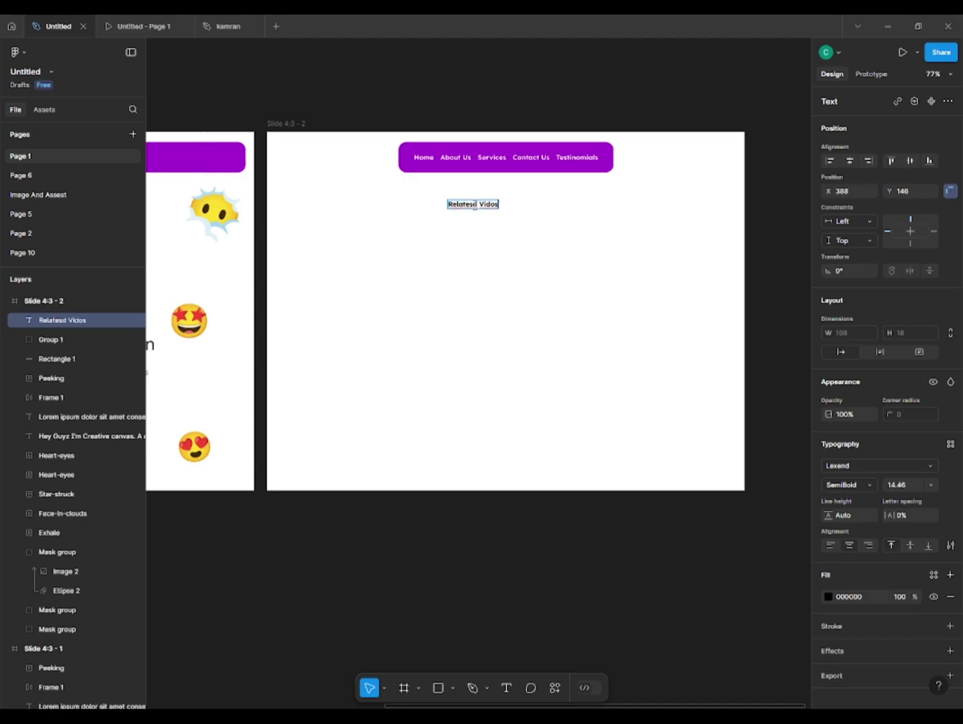
pyautogui.click(899, 485)
pyautogui.write('41')
pyautogui.press('Return')
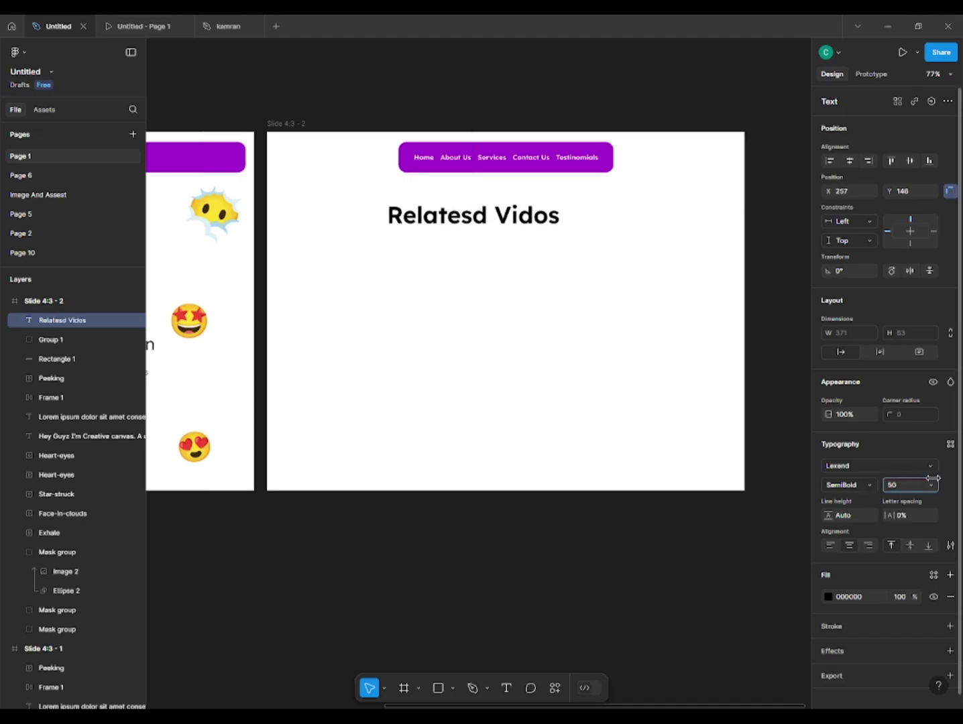
# Step: Correct the heading's spelling to "Related Videos"
pyautogui.click(474, 213)
pyautogui.press('BackSpace')
pyautogui.click(495, 260)
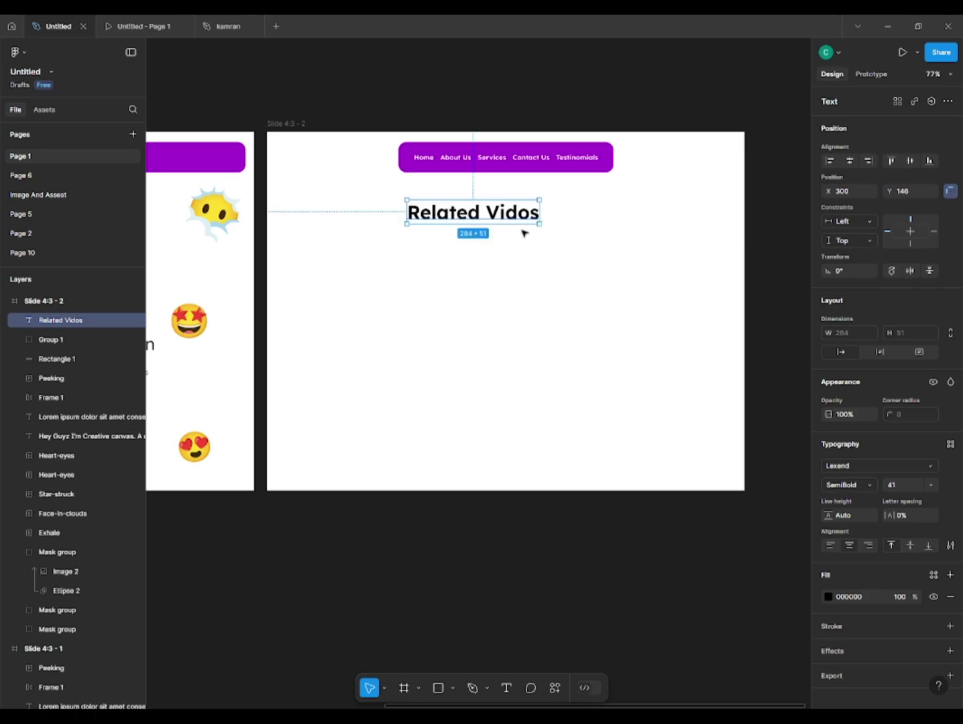
pyautogui.doubleClick(519, 214)
pyautogui.click(519, 214)
pyautogui.write('e')
pyautogui.click(574, 275)
# Step: Centre the heading horizontally on the second slide and move it slightly up towards the navigation bar
pyautogui.click(848, 161)
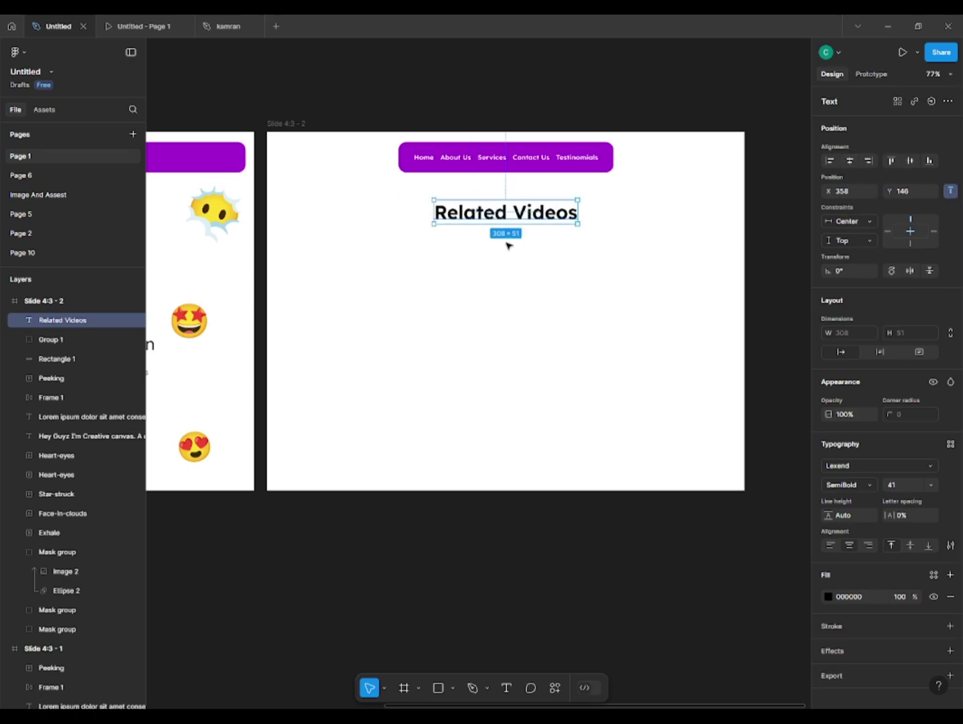
pyautogui.moveTo(511, 215); pyautogui.dragTo(510, 204)
pyautogui.click(459, 350)
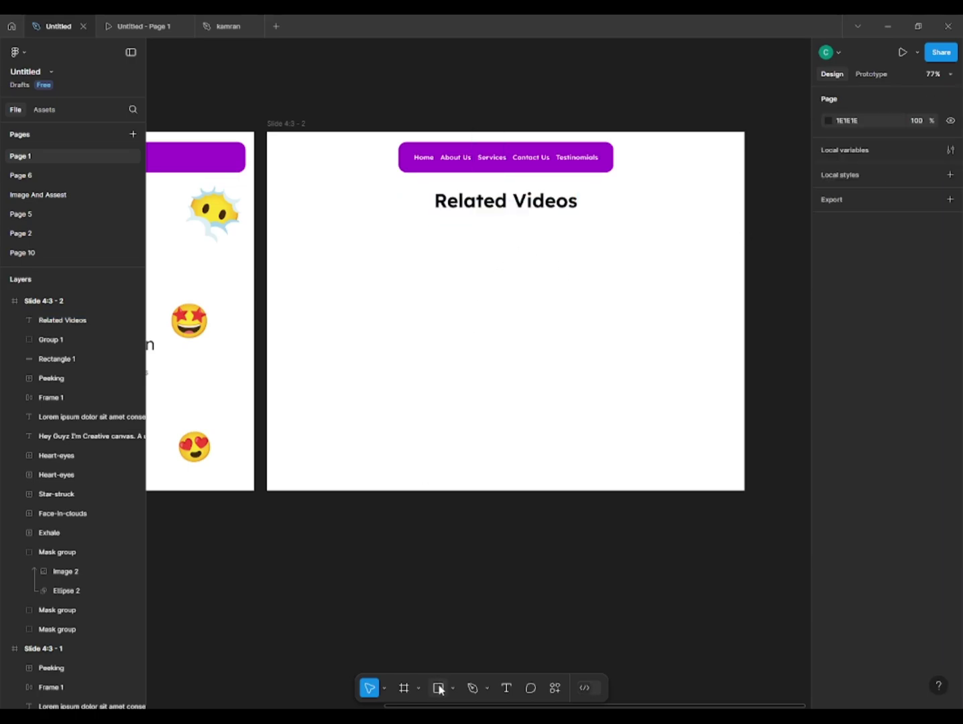
# Step: Draw a grey rectangle about 451 × 492 below the heading in the left half of the second slide
pyautogui.moveTo(277, 244)
pyautogui.mouseDown()
pyautogui.moveTo(367, 376)
pyautogui.moveTo(456, 472)
pyautogui.mouseUp()
pyautogui.moveTo(456, 373); pyautogui.dragTo(462, 370)
pyautogui.moveTo(384, 347); pyautogui.dragTo(643, 359)
pyautogui.hotkey('ctrl', 'z')
pyautogui.moveTo(462, 339); pyautogui.dragTo(489, 337)
# Step: Duplicate the grey rectangle to its right with a gap of about 36 and centre the pair horizontally on the slide
pyautogui.moveTo(373, 380); pyautogui.dragTo(590, 380)
pyautogui.keyDown('shift'); pyautogui.click(453, 369); pyautogui.keyUp('shift')
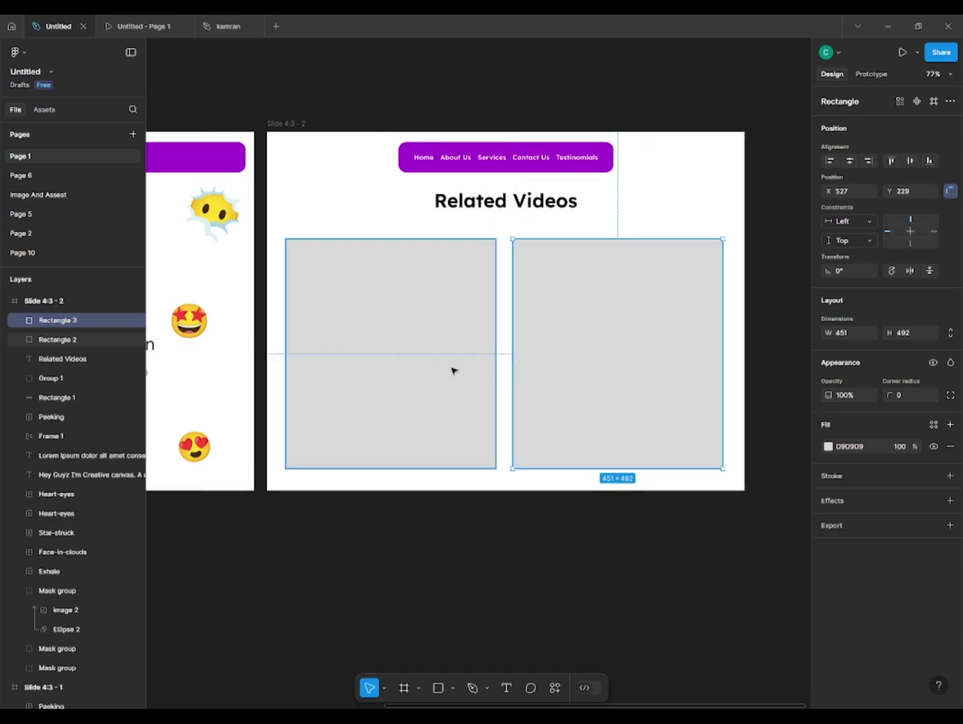
pyautogui.hotkey('ctrl', 'g')
pyautogui.click(844, 160)
pyautogui.hotkey('ctrl', 'shift', 'g')
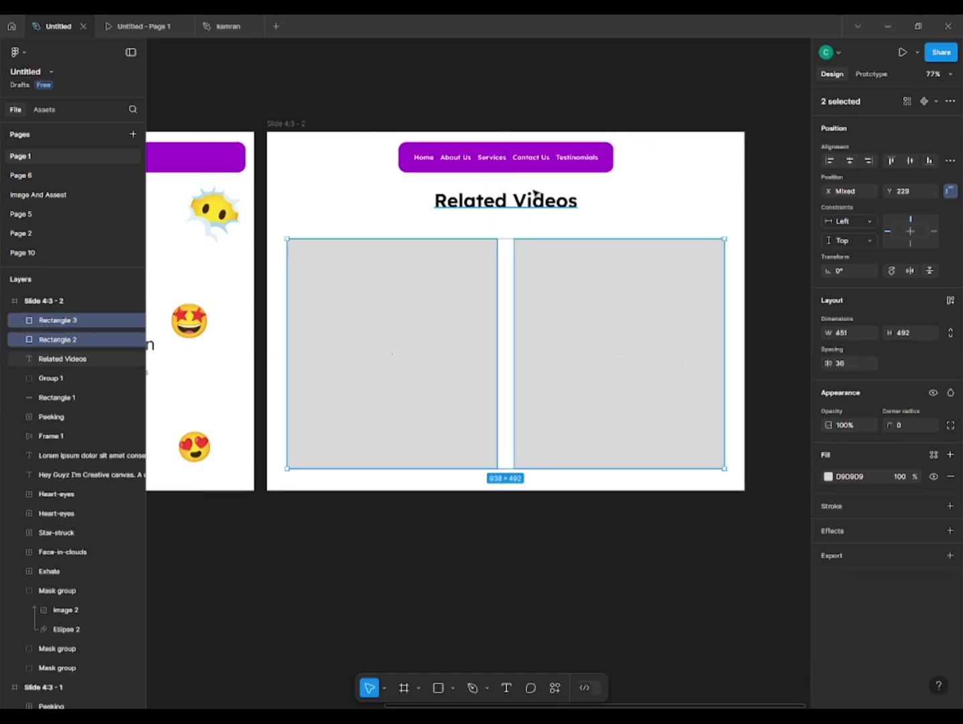
# Step: Move the "Related Videos" heading slightly down and reduce its font size
pyautogui.click(532, 196)
pyautogui.moveTo(528, 197); pyautogui.dragTo(528, 202)
pyautogui.moveTo(897, 487); pyautogui.dragTo(886, 486)
# Step: Move both grey rectangles up together to Y 212, closer to the heading
pyautogui.click(568, 379)
pyautogui.keyDown('shift'); pyautogui.click(453, 390); pyautogui.keyUp('shift')
pyautogui.click(452, 390)
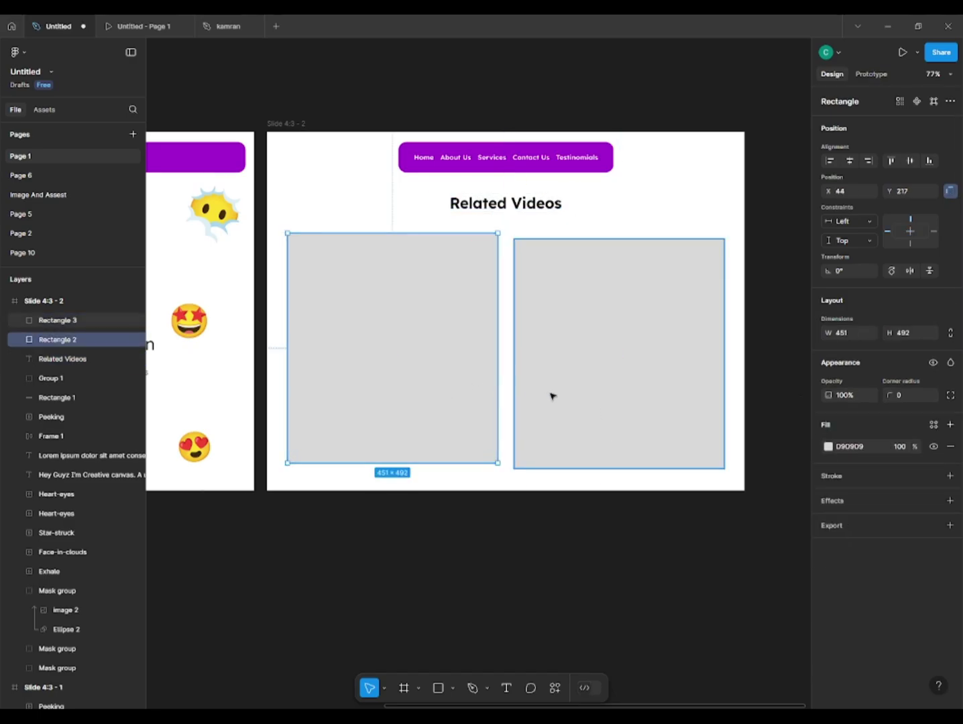
pyautogui.keyDown('shift'); pyautogui.click(582, 394); pyautogui.keyUp('shift')
pyautogui.moveTo(580, 395); pyautogui.dragTo(581, 389)
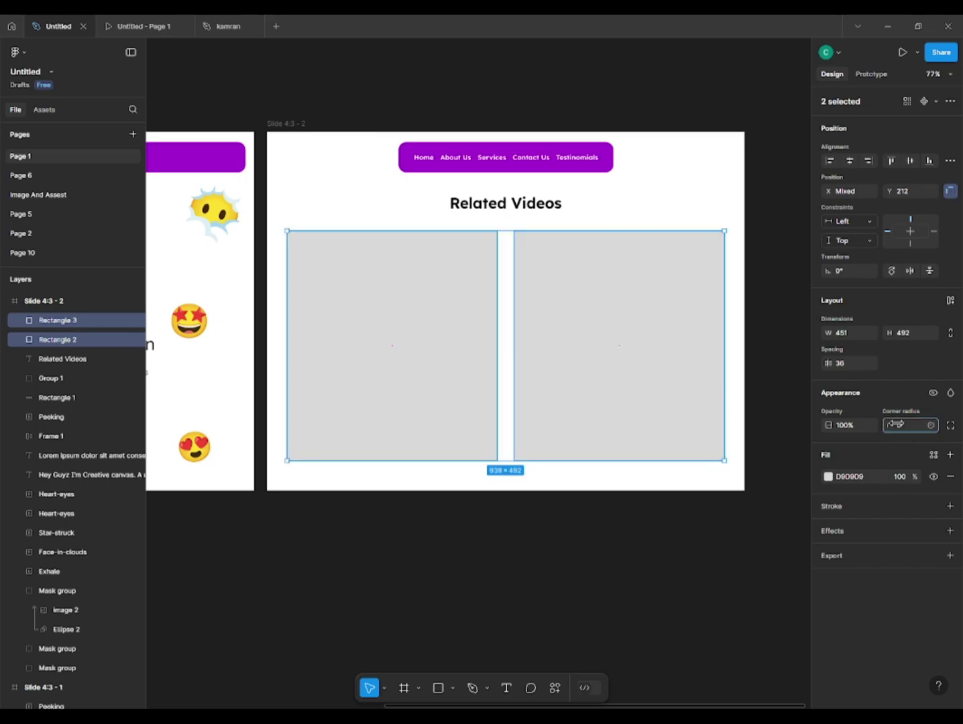
# Step: Round the corners of both grey rectangles to a radius of 21 and add a drop shadow to them
pyautogui.moveTo(890, 425); pyautogui.dragTo(181, 391)
pyautogui.click(501, 565)
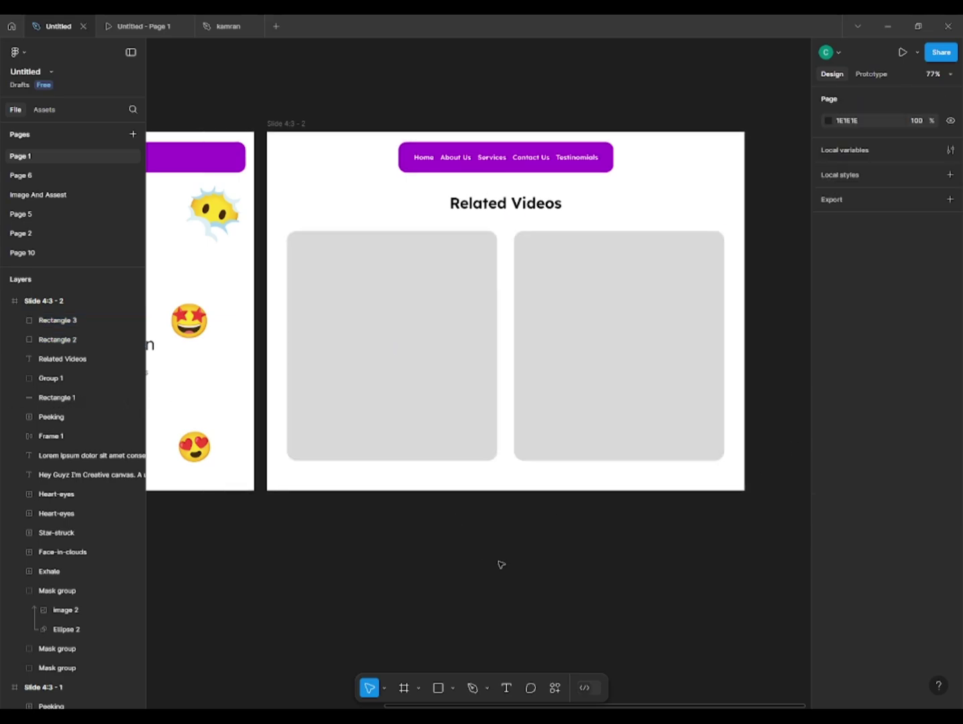
pyautogui.click(417, 426)
pyautogui.keyDown('shift'); pyautogui.click(567, 419); pyautogui.keyUp('shift')
pyautogui.click(825, 536)
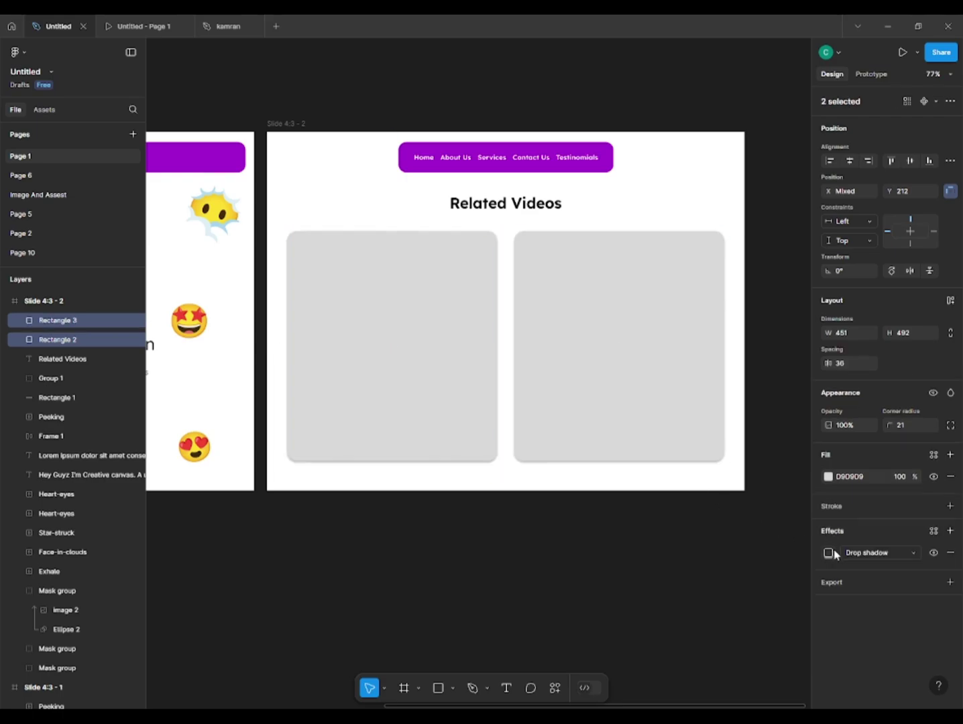
# Step: Set the rectangles' drop shadow to Y offset 0, blur about 12.6 and 12% opacity
pyautogui.click(828, 553)
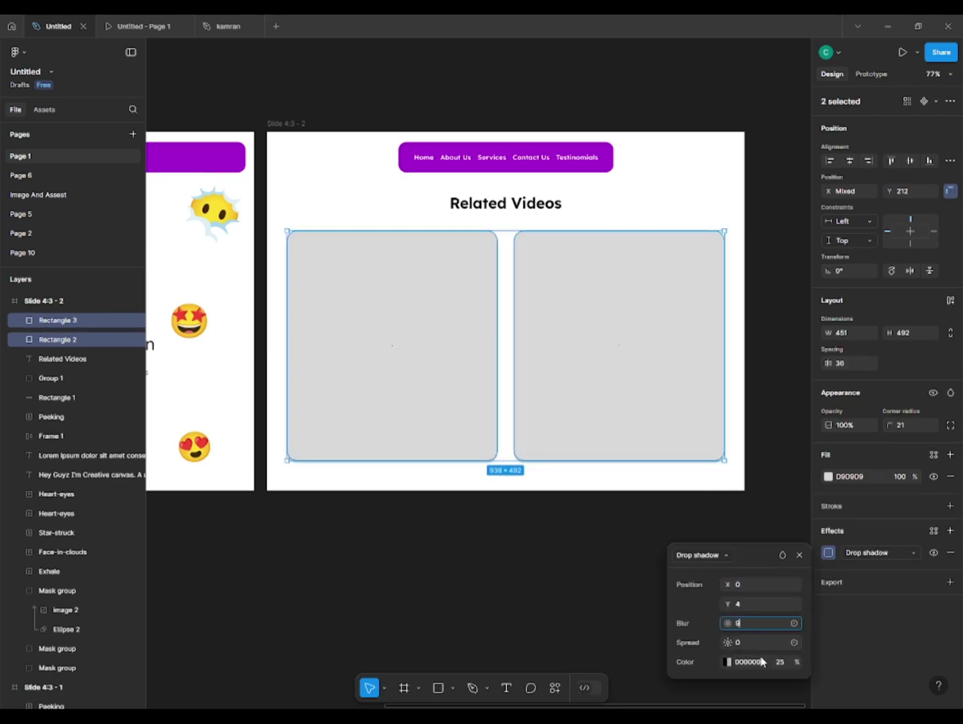
pyautogui.write('9')
pyautogui.click(782, 662)
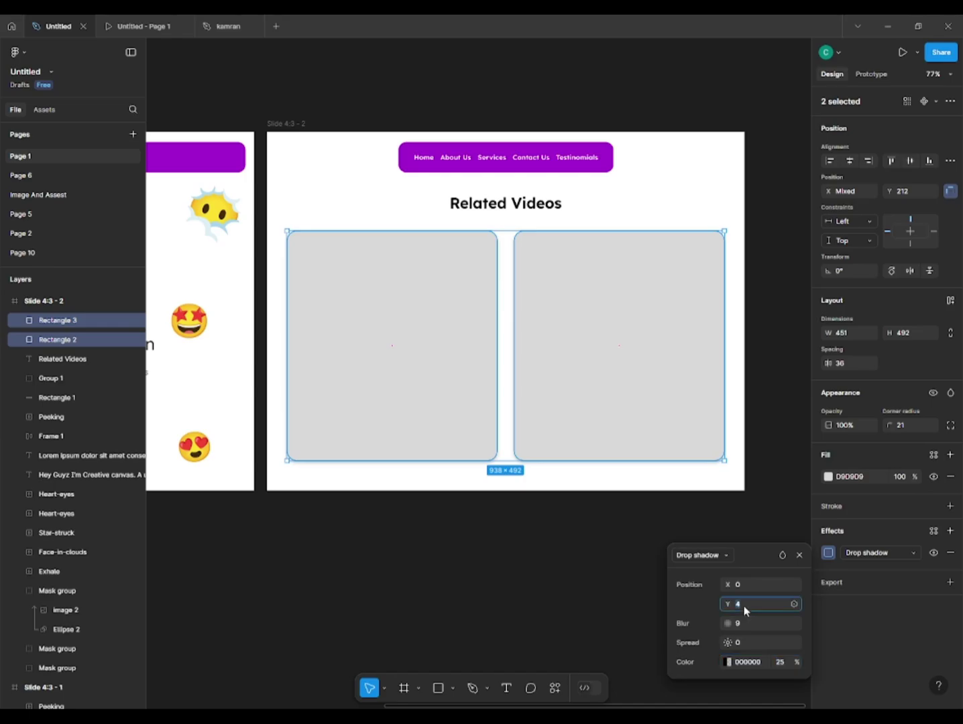
pyautogui.moveTo(731, 623); pyautogui.dragTo(763, 653)
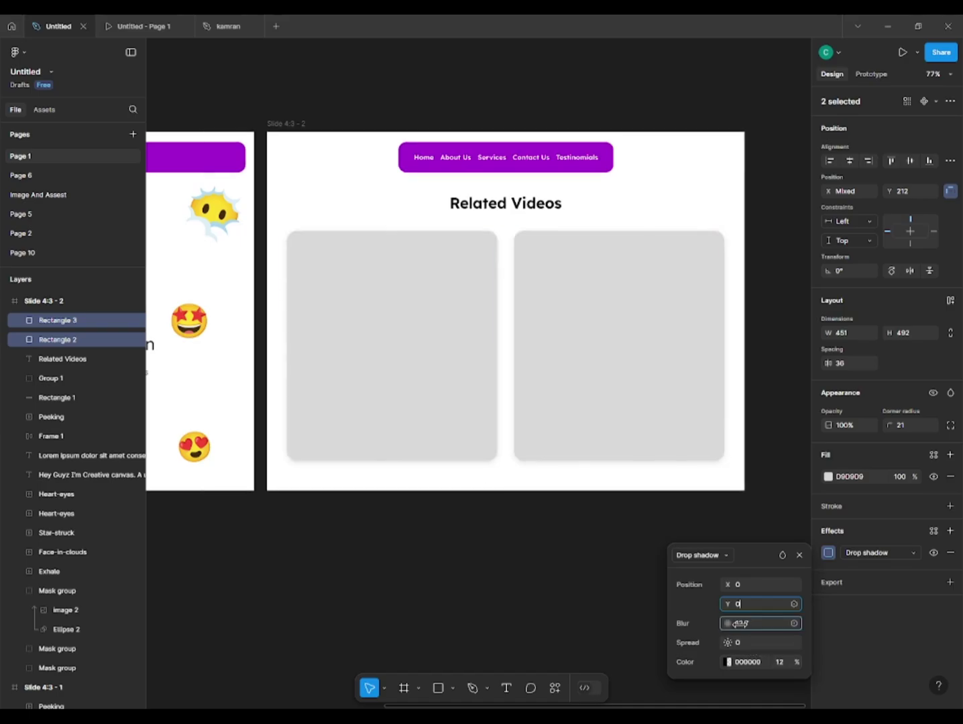
pyautogui.click(235, 482)
# Step: Change the fill of both rectangles to the light grey F1F1F1
pyautogui.click(355, 389)
pyautogui.keyDown('shift'); pyautogui.click(585, 419); pyautogui.keyUp('shift')
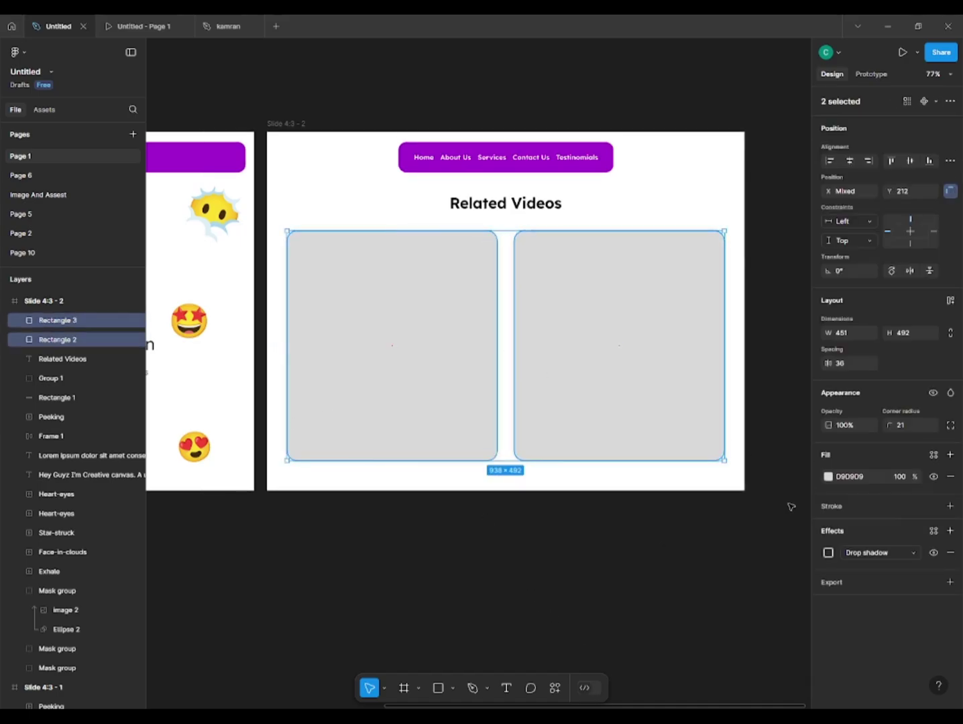
pyautogui.click(828, 479)
pyautogui.moveTo(666, 426); pyautogui.dragTo(655, 419)
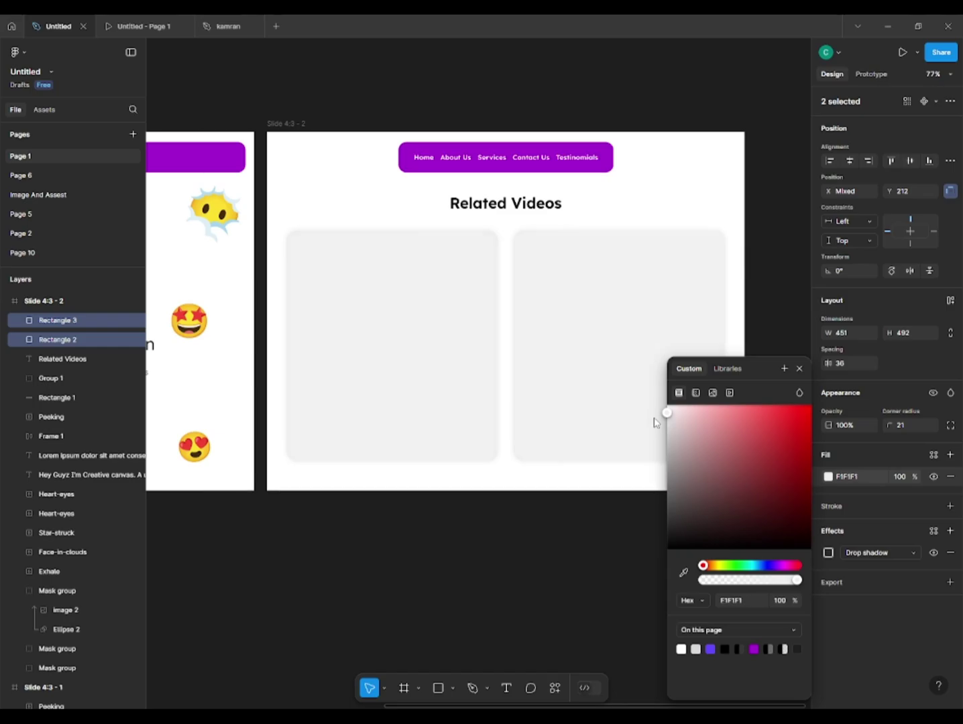
pyautogui.click(439, 600)
pyautogui.scroll(1, 417, 523)
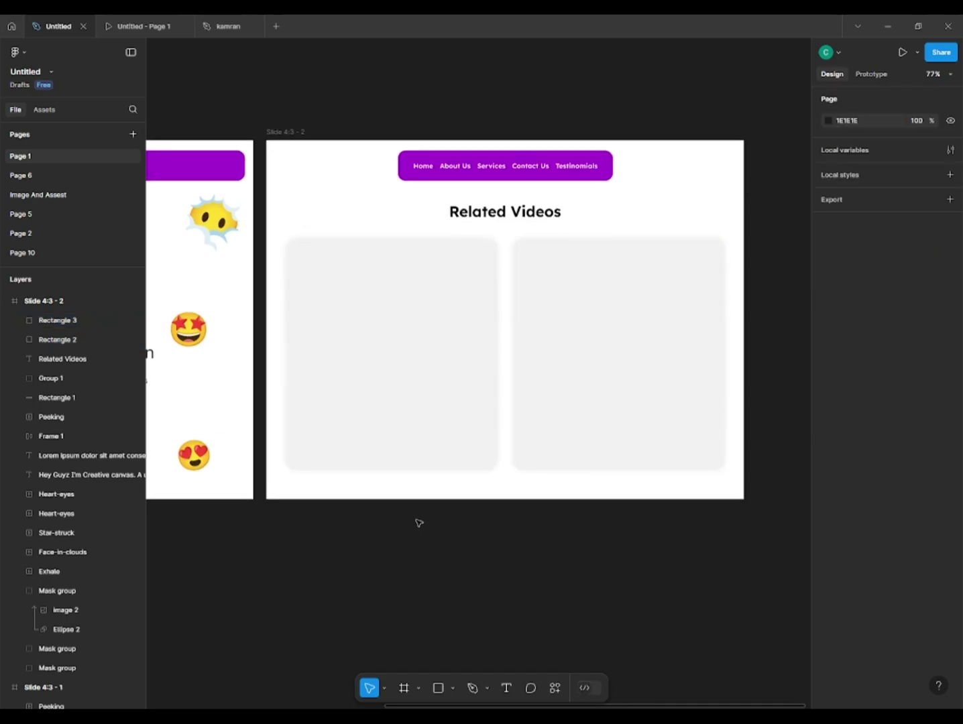
# Step: Copy the collapsible sidebar and animated sign-up thumbnails from the Image And Assest page and paste them into the second slide on Page 1
pyautogui.click(402, 427)
pyautogui.scroll(-3, 485, 398)
pyautogui.scroll(3, 469, 396)
pyautogui.scroll(-1, 462, 395)
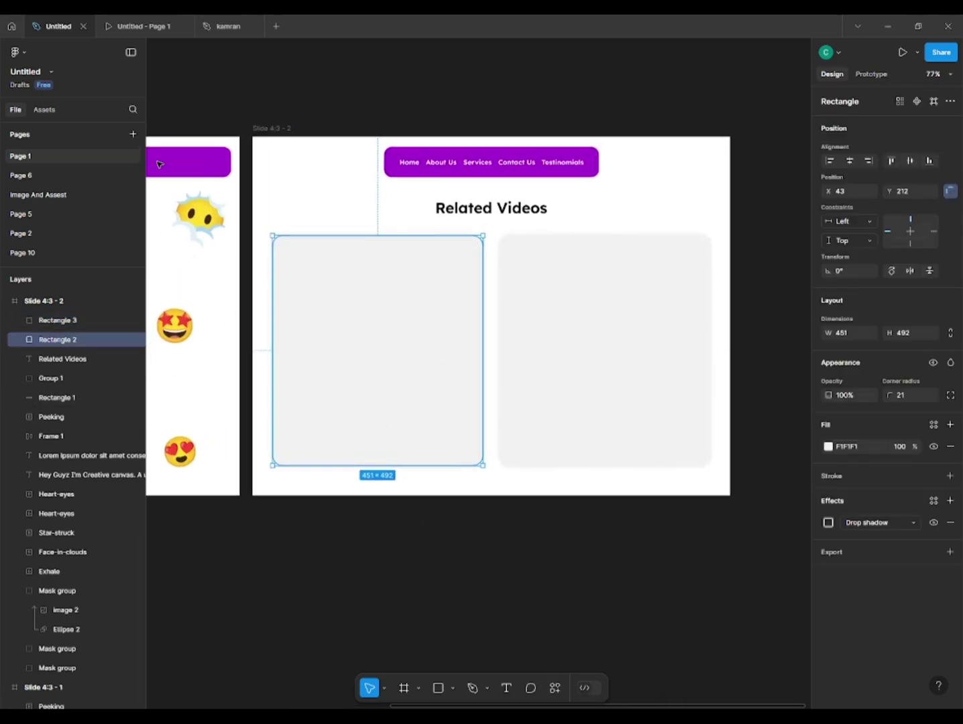
pyautogui.click(37, 194)
pyautogui.hotkey('ctrl', 'c')
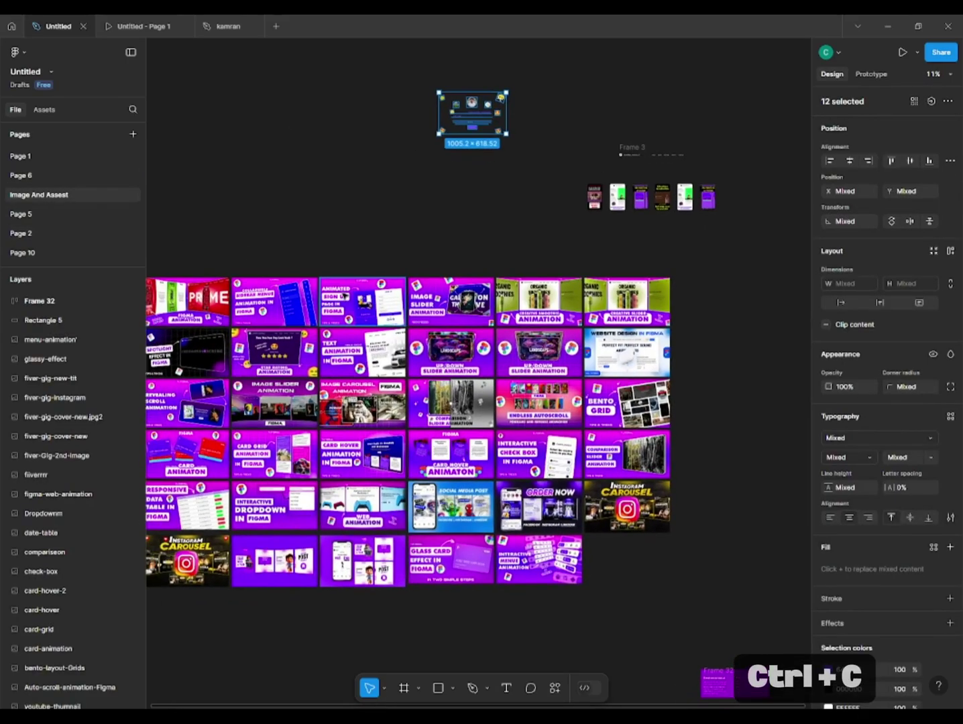
pyautogui.click(345, 296)
pyautogui.keyDown('shift'); pyautogui.click(273, 303); pyautogui.keyUp('shift')
pyautogui.click(32, 154)
pyautogui.hotkey('ctrl', 'v')
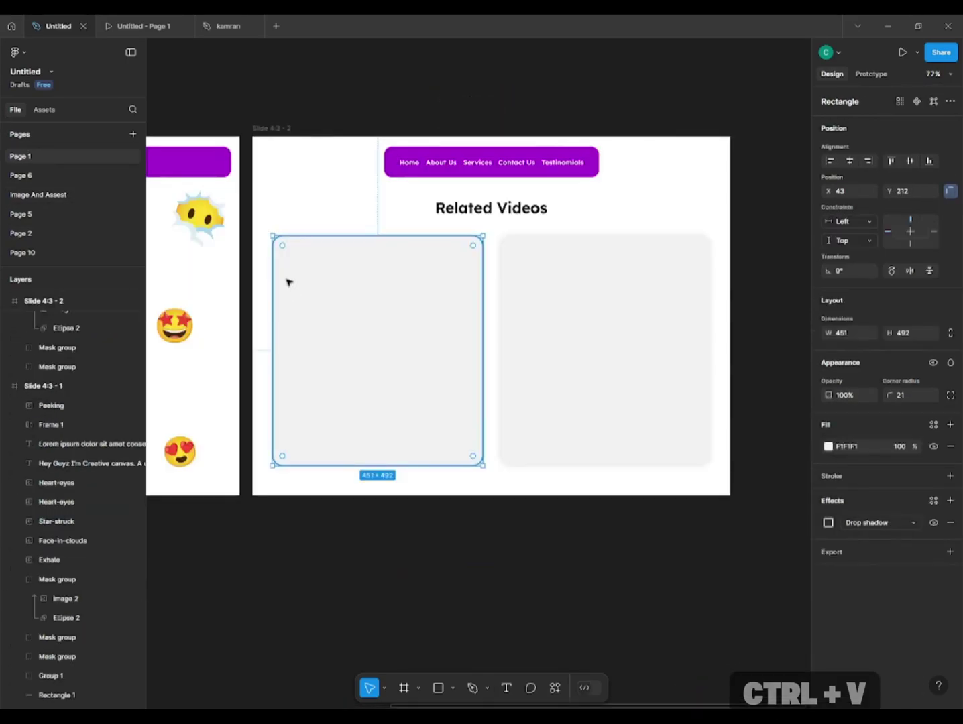
# Step: Scale both thumbnails to 462 × 260, place them across the two cards at Y 272 and bring them in front of the right card
pyautogui.scroll(-3, 532, 218)
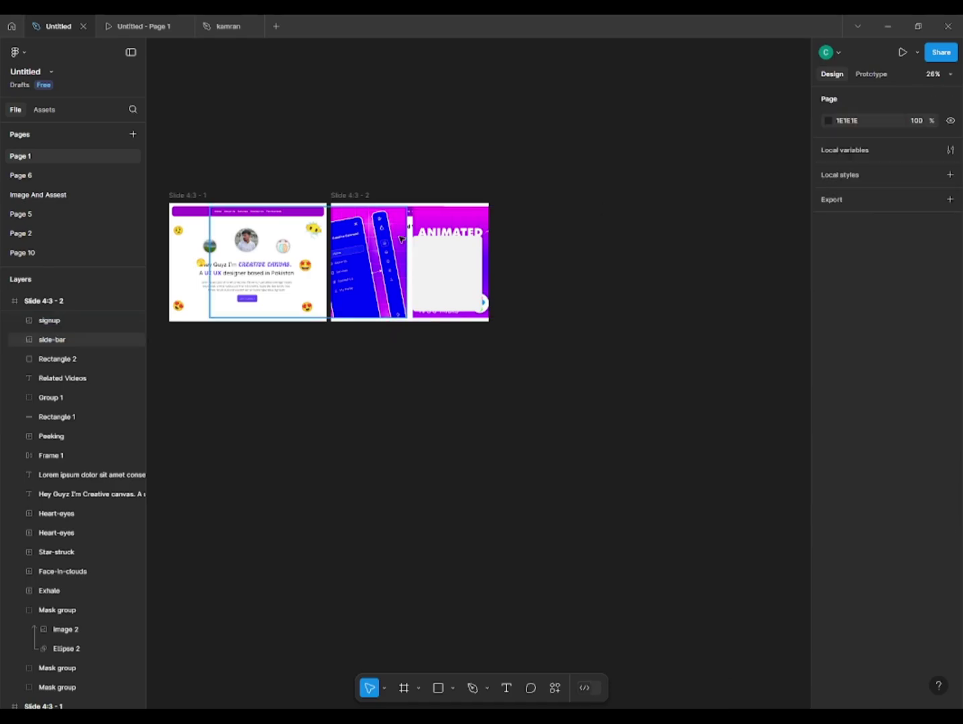
pyautogui.moveTo(609, 262); pyautogui.dragTo(480, 262)
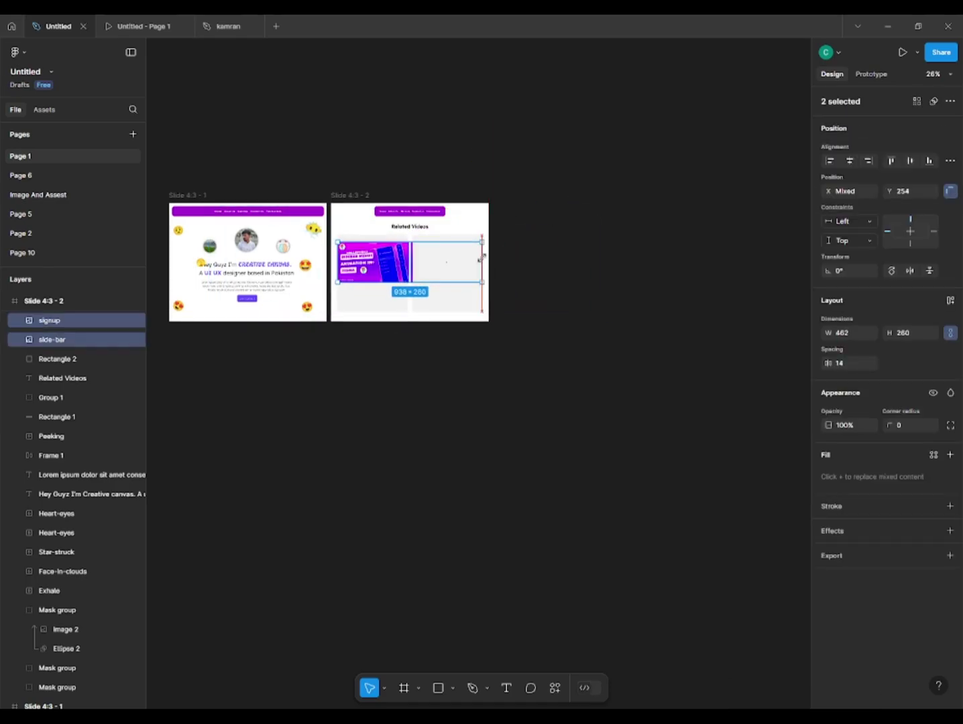
pyautogui.scroll(5, 386, 263)
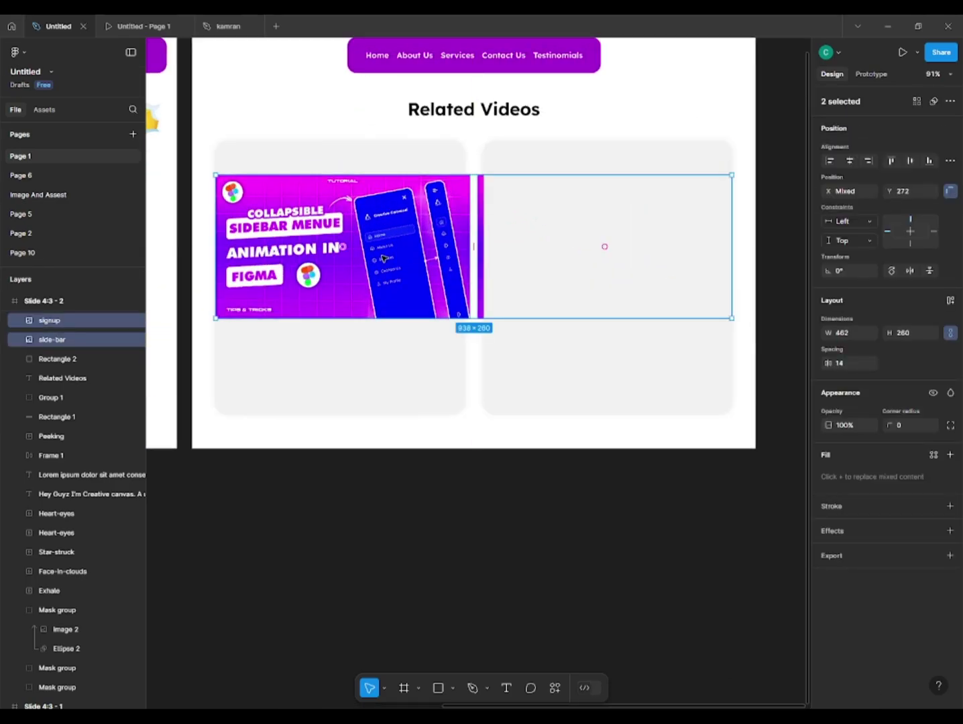
pyautogui.moveTo(79, 318); pyautogui.dragTo(79, 316)
pyautogui.click(380, 358)
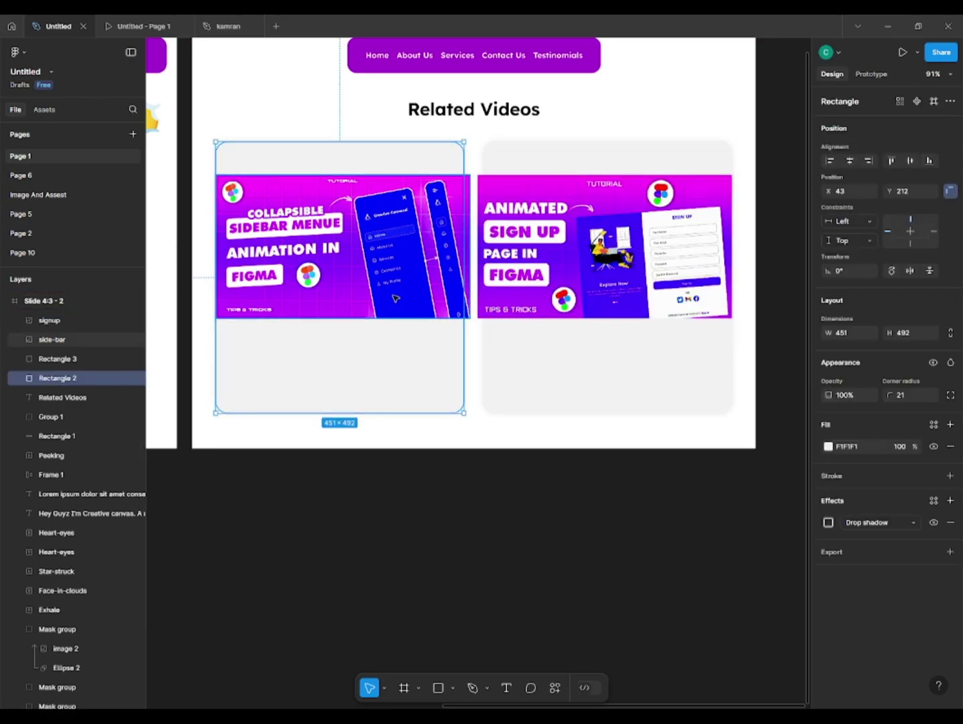
# Step: Resize the sidebar thumbnail to 416 × 316 and position it inside the left card at X 61
pyautogui.click(399, 280)
pyautogui.scroll(1, 462, 218)
pyautogui.moveTo(472, 169); pyautogui.dragTo(458, 178)
pyautogui.scroll(1, 355, 243)
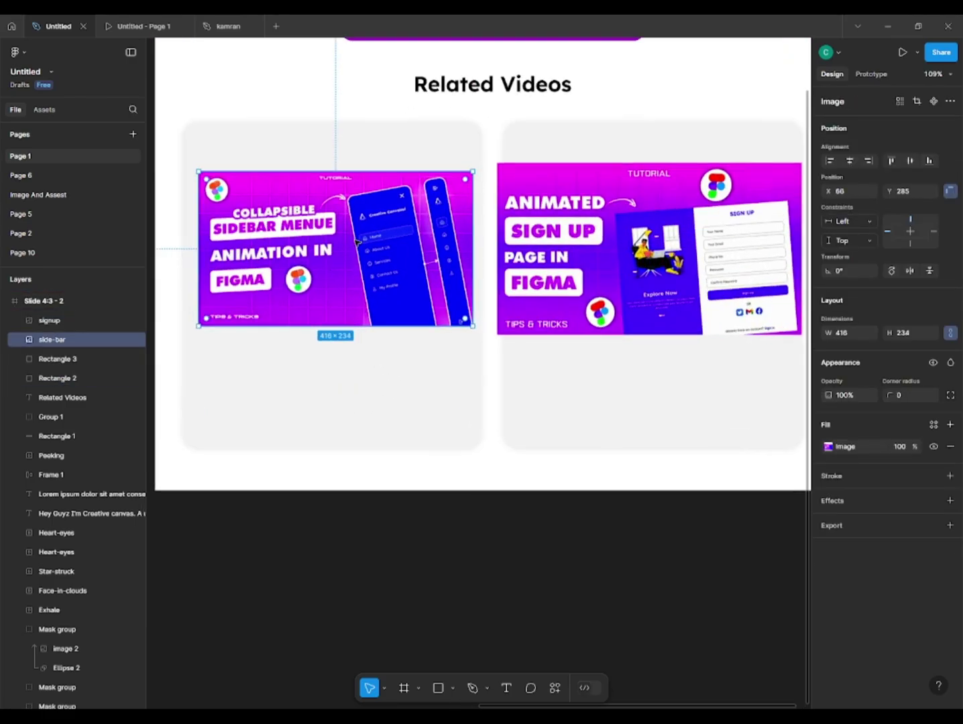
pyautogui.moveTo(355, 245); pyautogui.dragTo(347, 250)
pyautogui.moveTo(323, 176); pyautogui.dragTo(322, 150)
pyautogui.moveTo(313, 228); pyautogui.dragTo(319, 228)
# Step: Set the sidebar thumbnail's corner radius to 15 and move it up to Y 232
pyautogui.write('15')
pyautogui.press('Return')
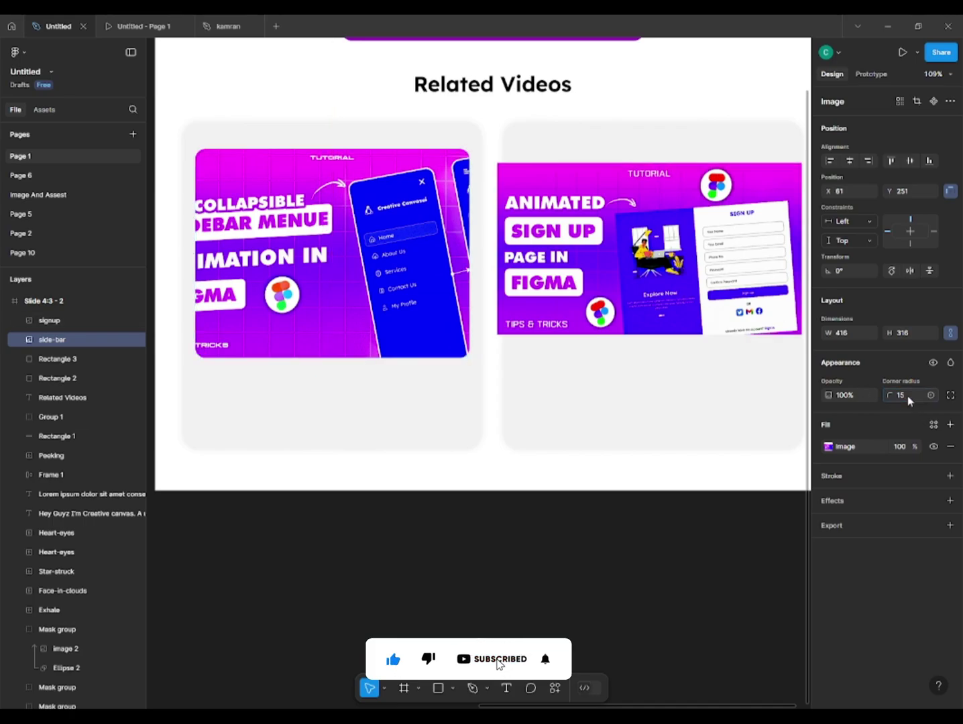
pyautogui.moveTo(430, 288); pyautogui.dragTo(429, 275)
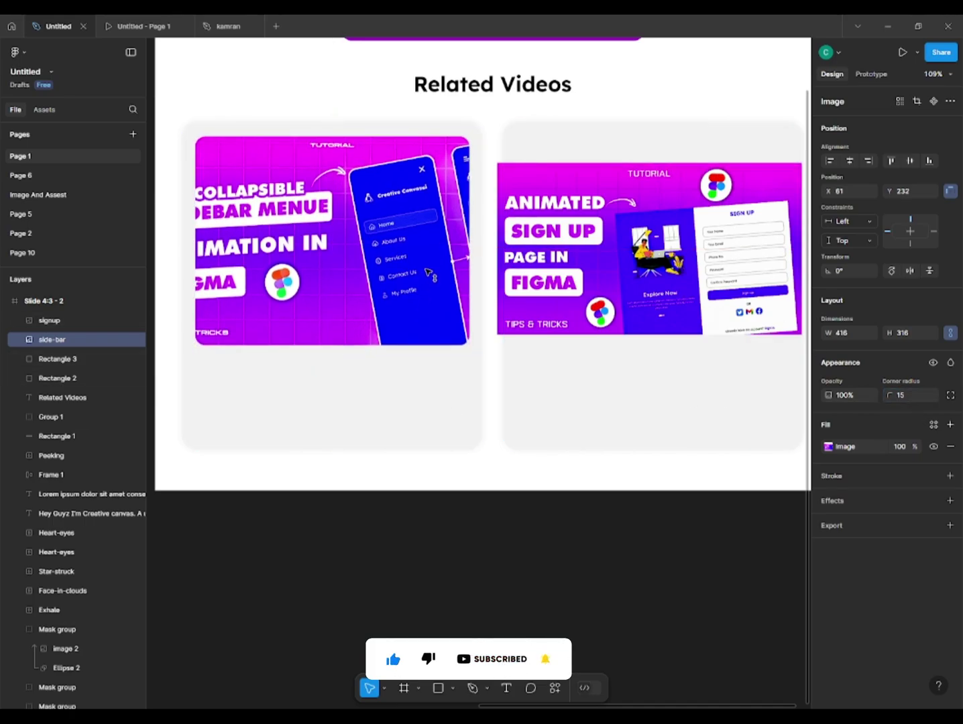
pyautogui.press('Escape')
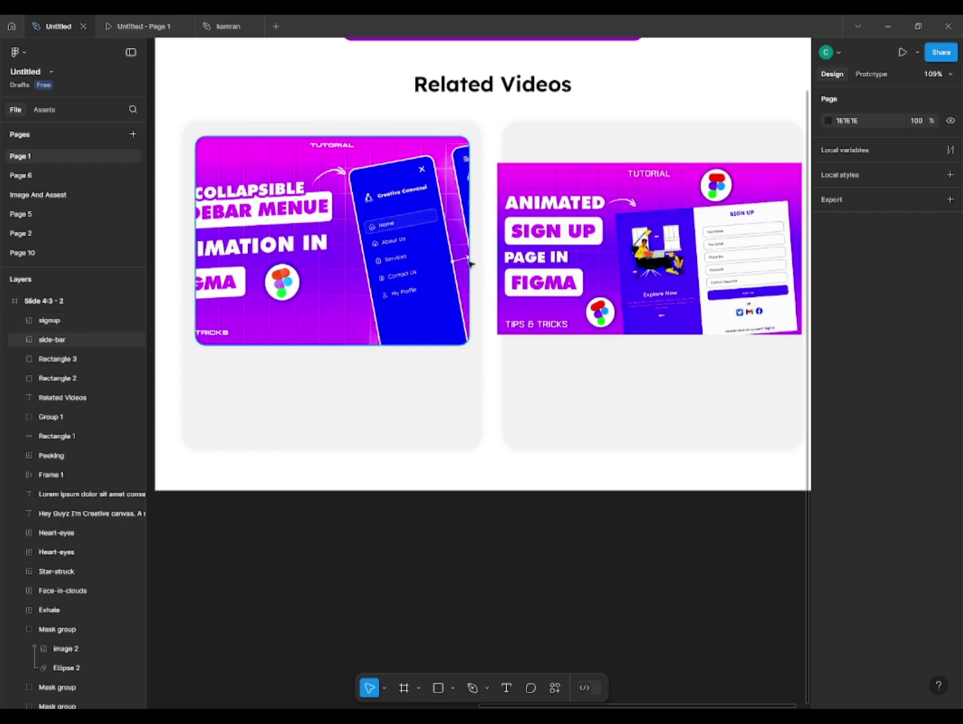
# Step: Extend the sign-up thumbnail to a height of 316 starting at Y 232, level with the sidebar thumbnail
pyautogui.click(649, 181)
pyautogui.moveTo(647, 163); pyautogui.dragTo(645, 145)
pyautogui.moveTo(584, 225); pyautogui.dragTo(583, 216)
pyautogui.moveTo(509, 342); pyautogui.dragTo(514, 344)
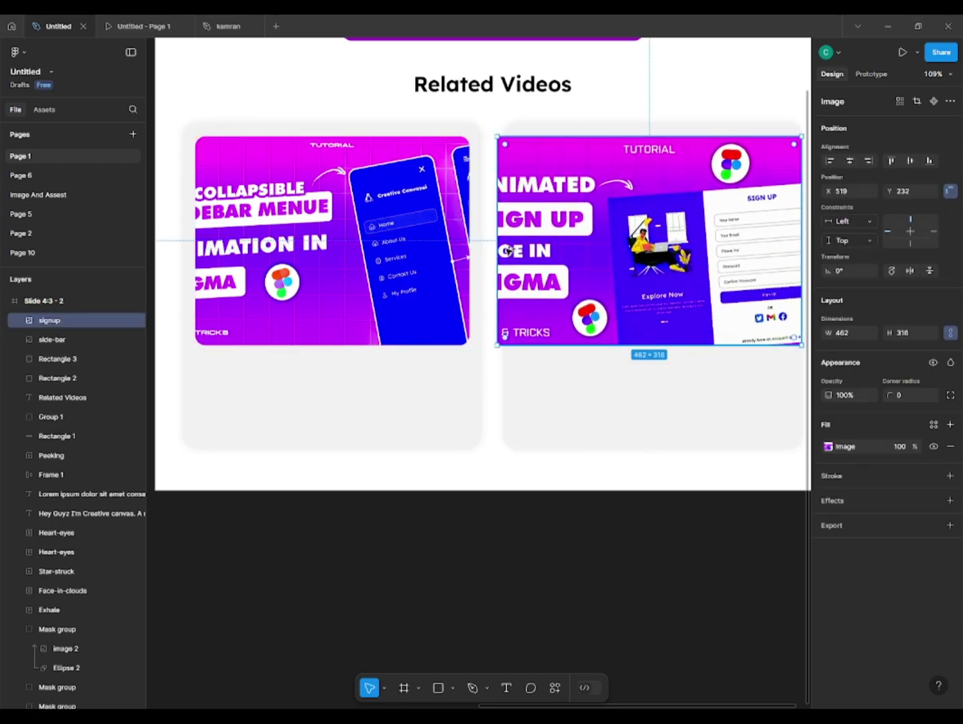
# Step: Narrow the sign-up thumbnail to a width of 416 so it matches the sidebar thumbnail and fits inside the right card
pyautogui.keyDown('alt'); pyautogui.moveTo(498, 253); pyautogui.dragTo(566, 259); pyautogui.keyUp('alt')
pyautogui.hscroll(2, 510, 315)
pyautogui.click(337, 307)
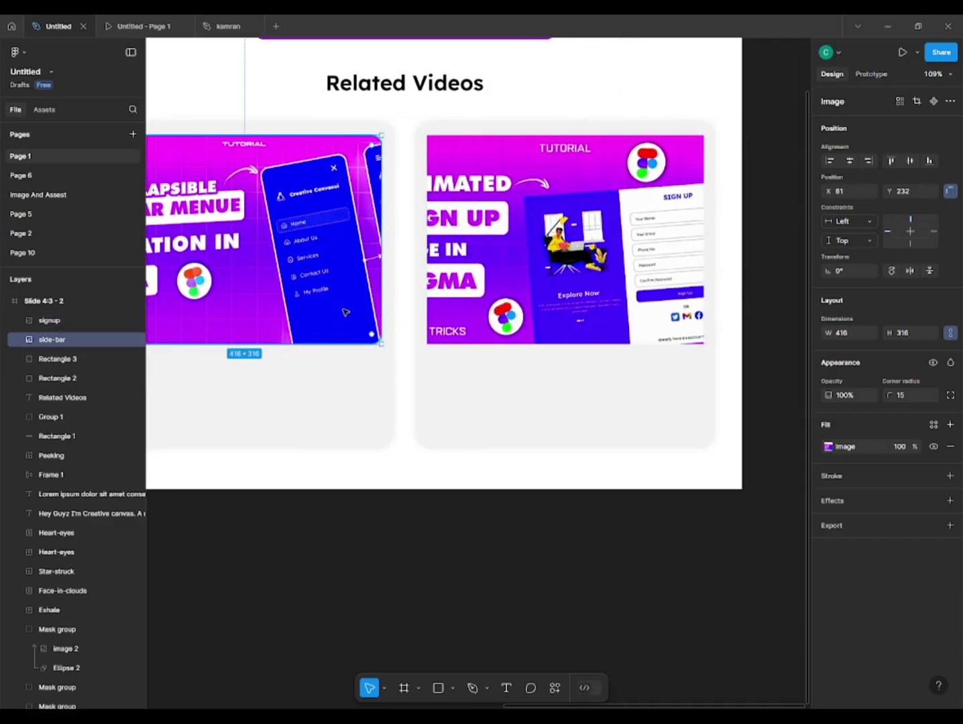
pyautogui.click(672, 284)
pyautogui.write('416')
pyautogui.press('Return')
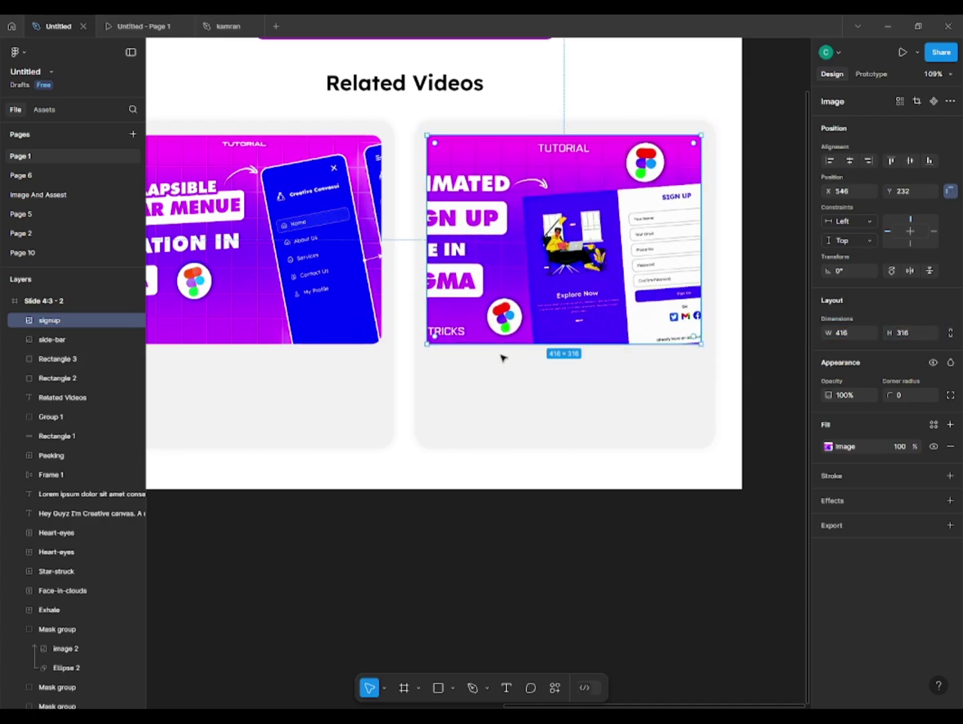
# Step: Set the sign-up thumbnail's corner radius to 15
pyautogui.click(333, 276)
pyautogui.click(526, 249)
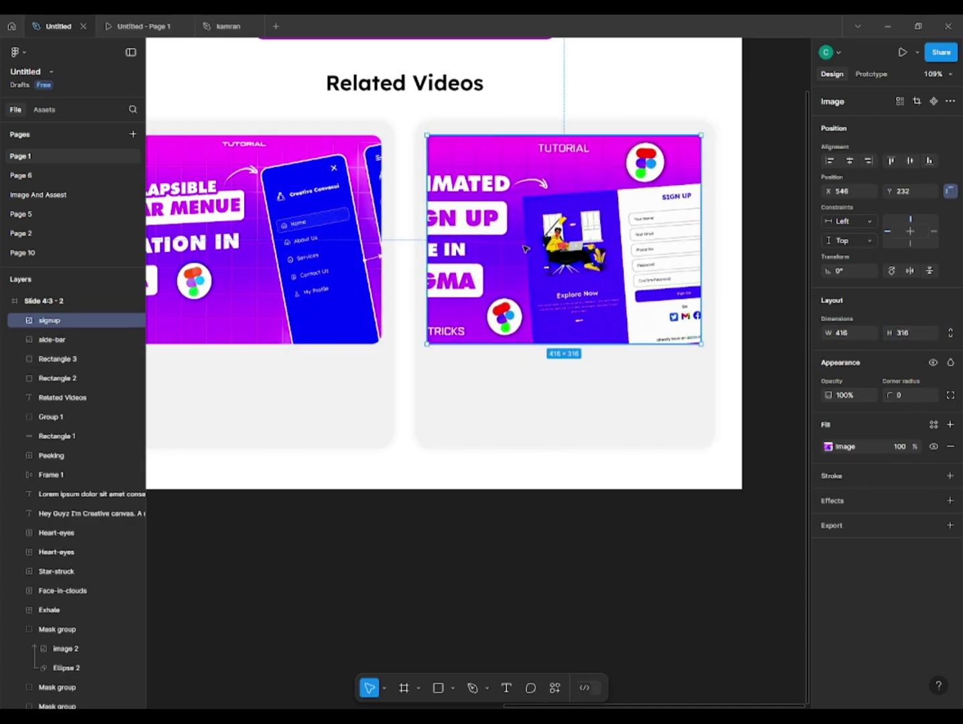
pyautogui.click(901, 395)
pyautogui.write('15')
# Step: Add an inside stroke in white FFFFFF with weight 5 to both thumbnails
pyautogui.click(287, 288)
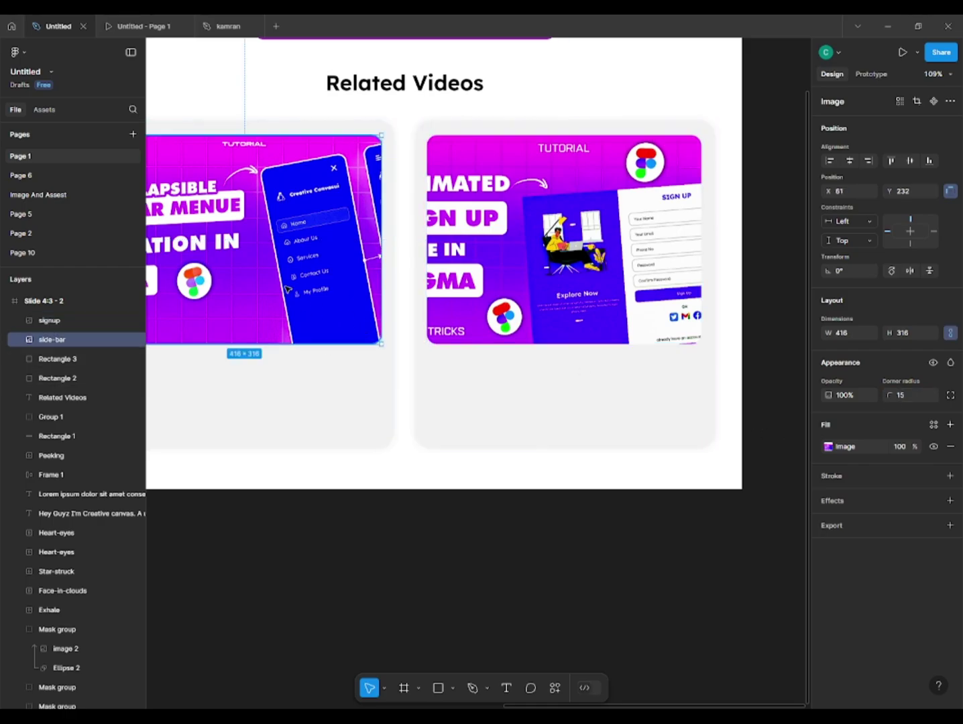
pyautogui.keyDown('shift'); pyautogui.click(518, 278); pyautogui.keyUp('shift')
pyautogui.click(841, 508)
pyautogui.click(829, 528)
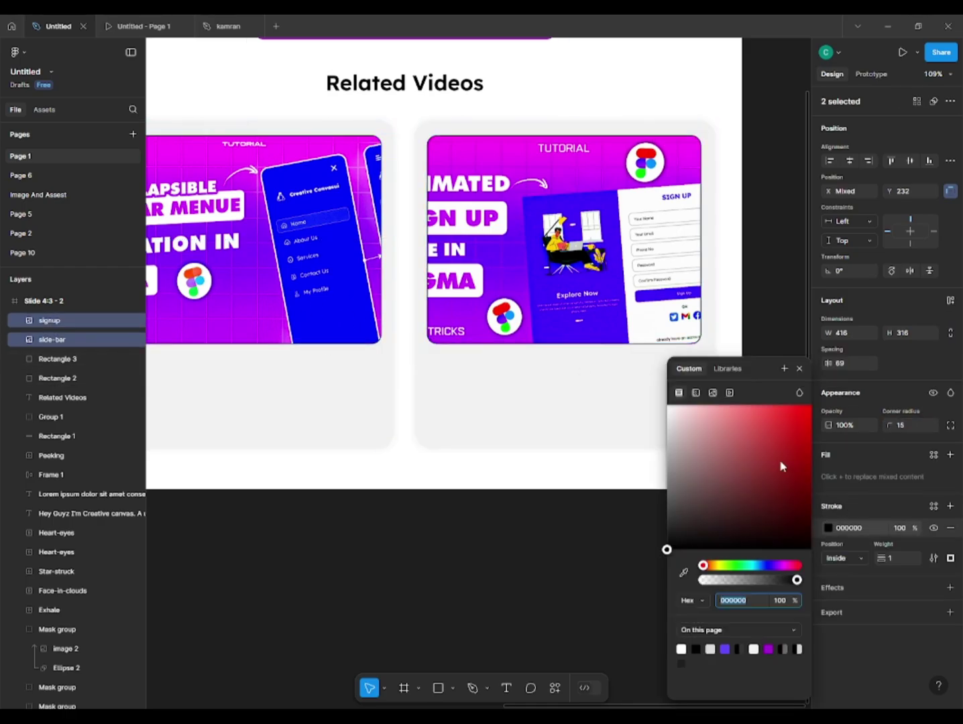
pyautogui.click(912, 558)
pyautogui.click(809, 553)
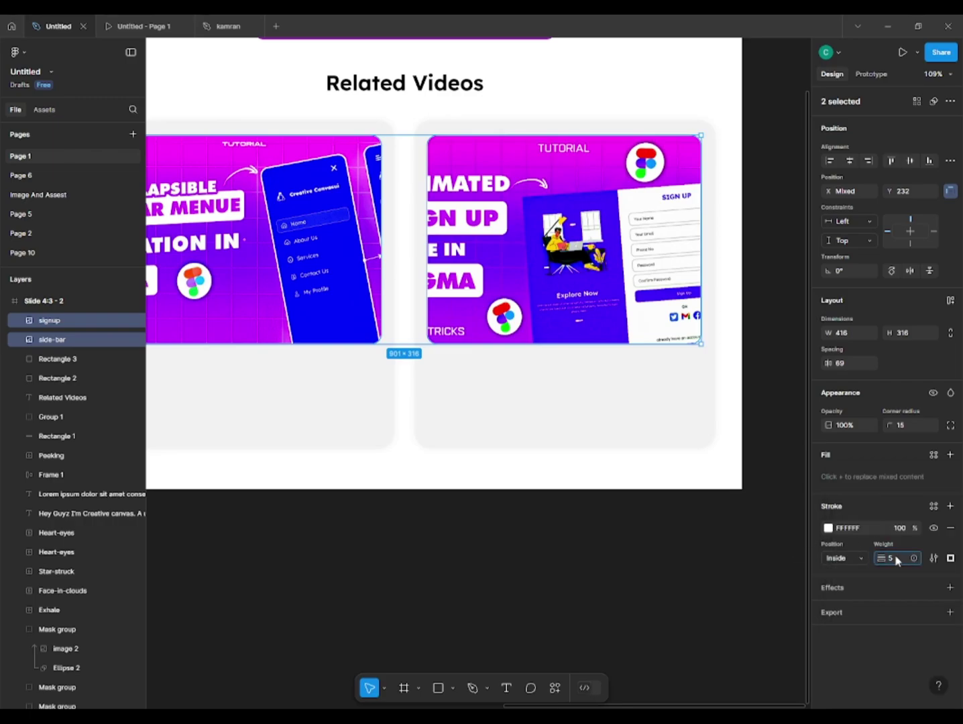
# Step: Add a drop shadow to both thumbnails with Y offset 0, blur 9 and 40% opacity
pyautogui.click(838, 587)
pyautogui.click(829, 610)
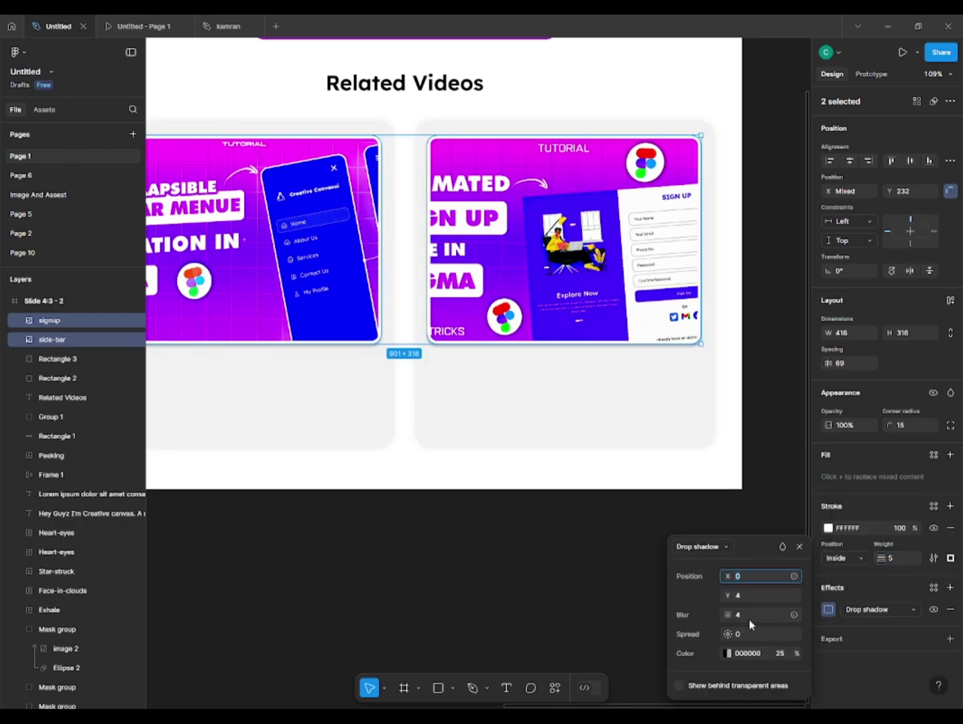
pyautogui.click(747, 595)
pyautogui.write('0')
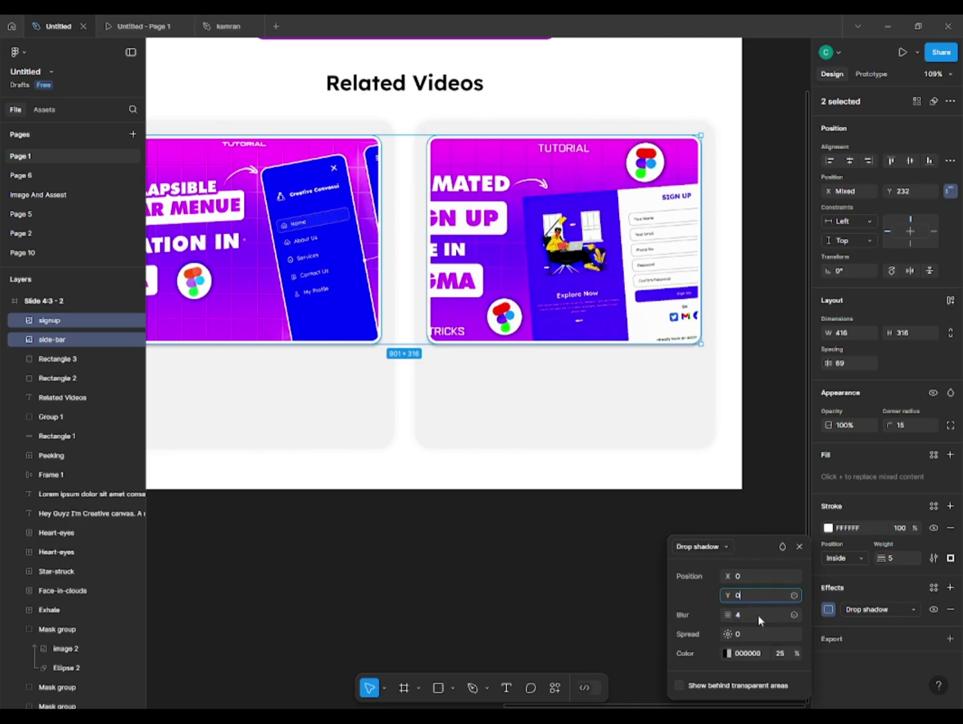
pyautogui.click(753, 615)
pyautogui.write('9')
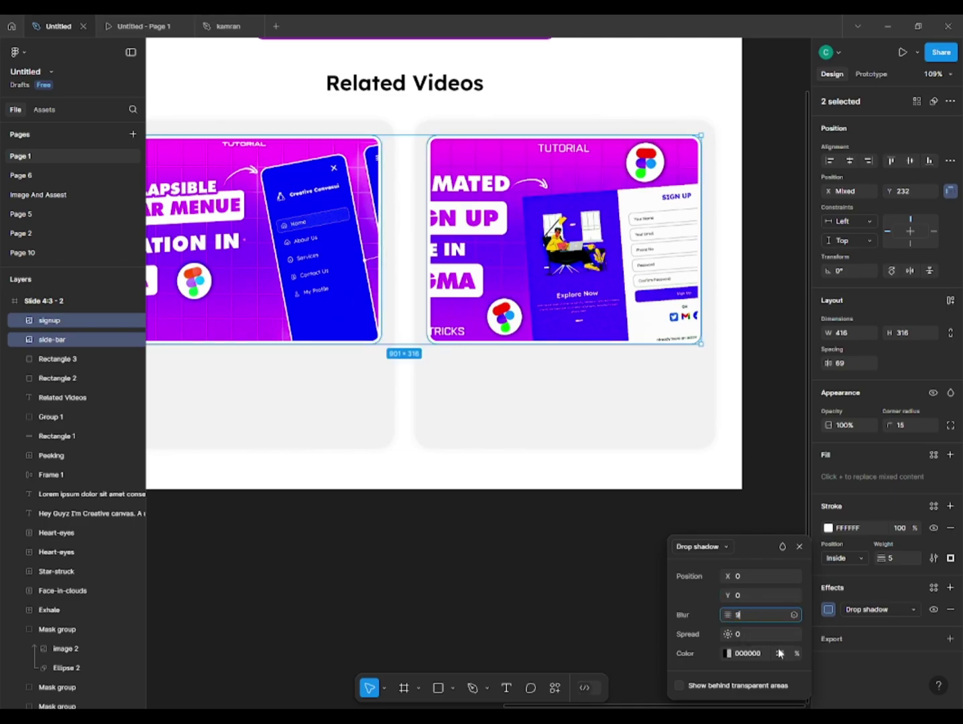
pyautogui.moveTo(730, 614); pyautogui.dragTo(740, 614)
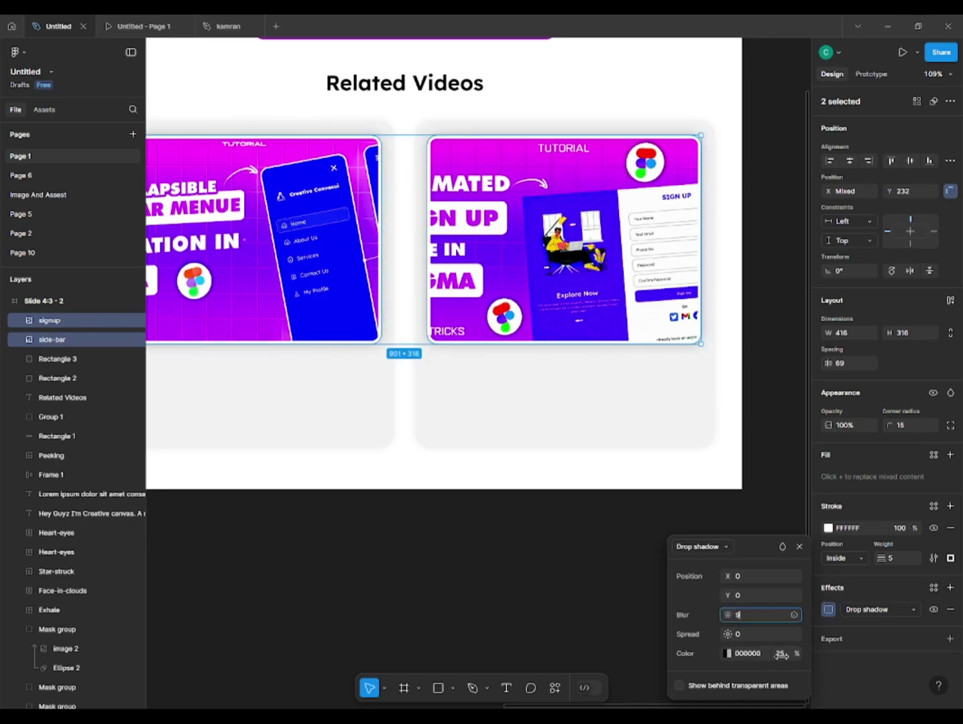
pyautogui.moveTo(781, 655); pyautogui.dragTo(812, 648)
pyautogui.scroll(-2, 519, 628)
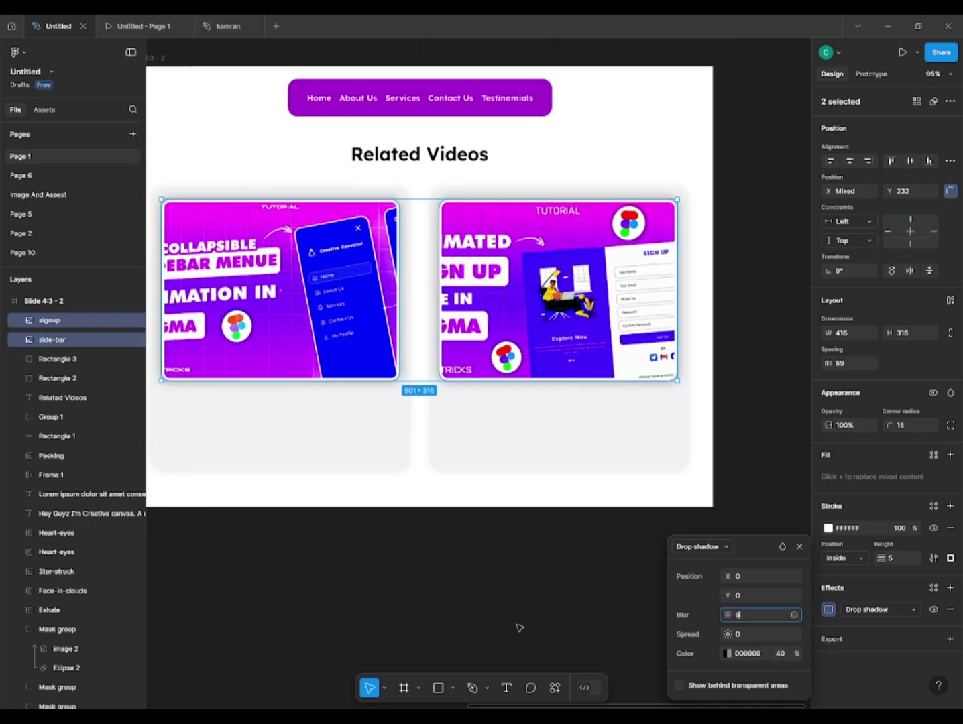
pyautogui.click(486, 580)
# Step: Raise the drop shadow opacity of both card rectangles behind the thumbnails to 36%
pyautogui.scroll(-4, 477, 594)
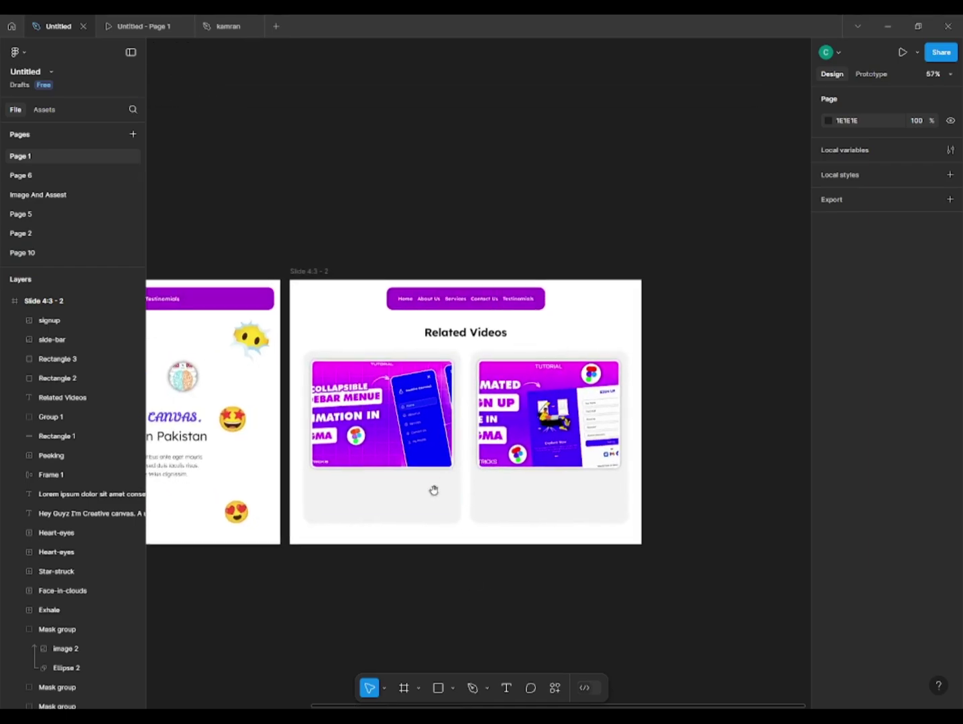
pyautogui.scroll(3, 429, 492)
pyautogui.click(401, 507)
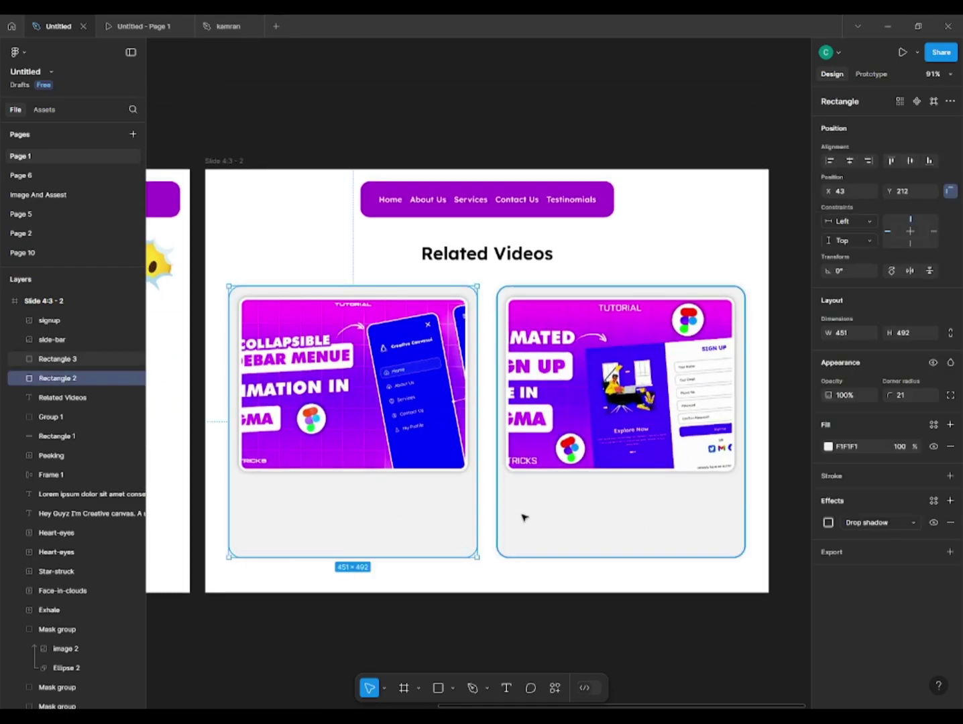
pyautogui.keyDown('shift'); pyautogui.click(522, 517); pyautogui.keyUp('shift')
pyautogui.click(828, 552)
pyautogui.moveTo(780, 662); pyautogui.dragTo(823, 654)
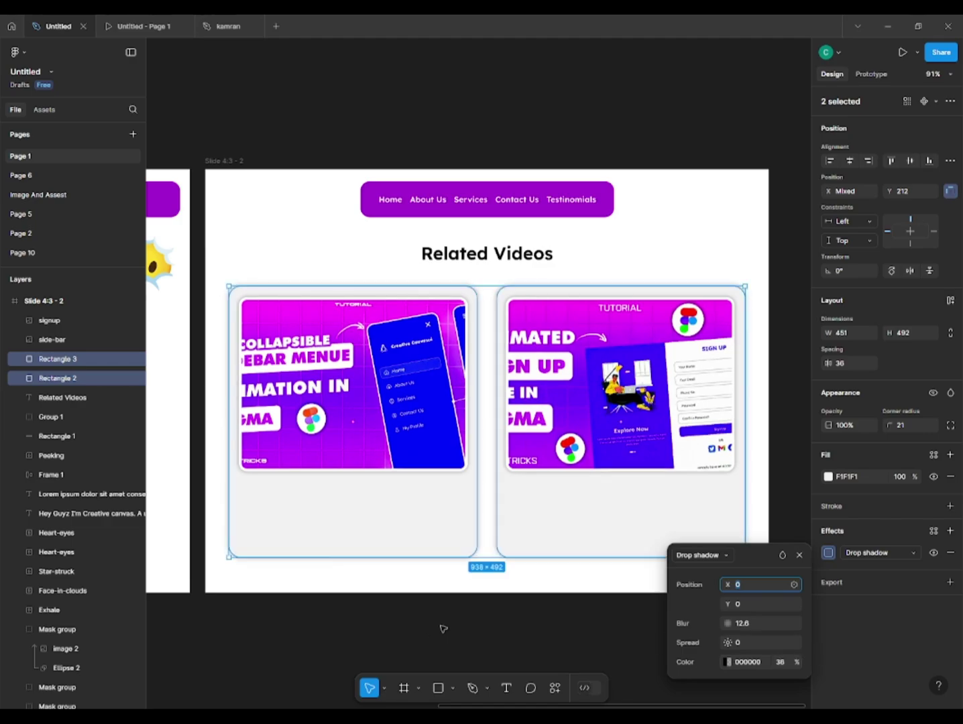
pyautogui.scroll(-3, 353, 643)
pyautogui.click(284, 637)
pyautogui.moveTo(281, 634); pyautogui.dragTo(303, 557)
pyautogui.scroll(1, 302, 543)
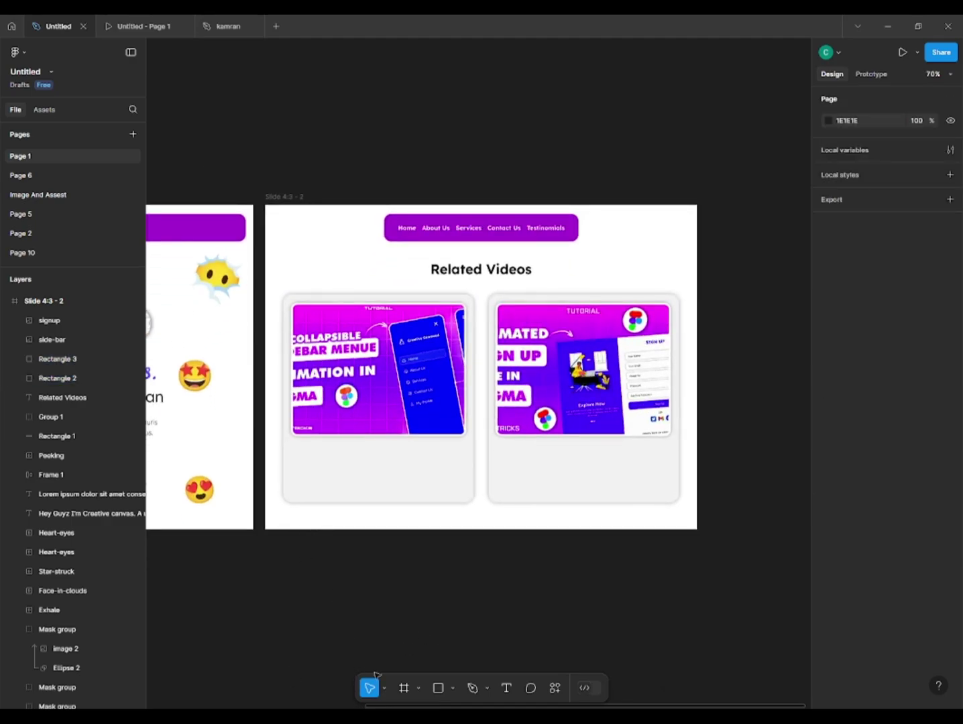
# Step: Add a "Side Bar Animation" text title below the side-bar thumbnail in the first card
pyautogui.scroll(1, 298, 443)
pyautogui.click(306, 457)
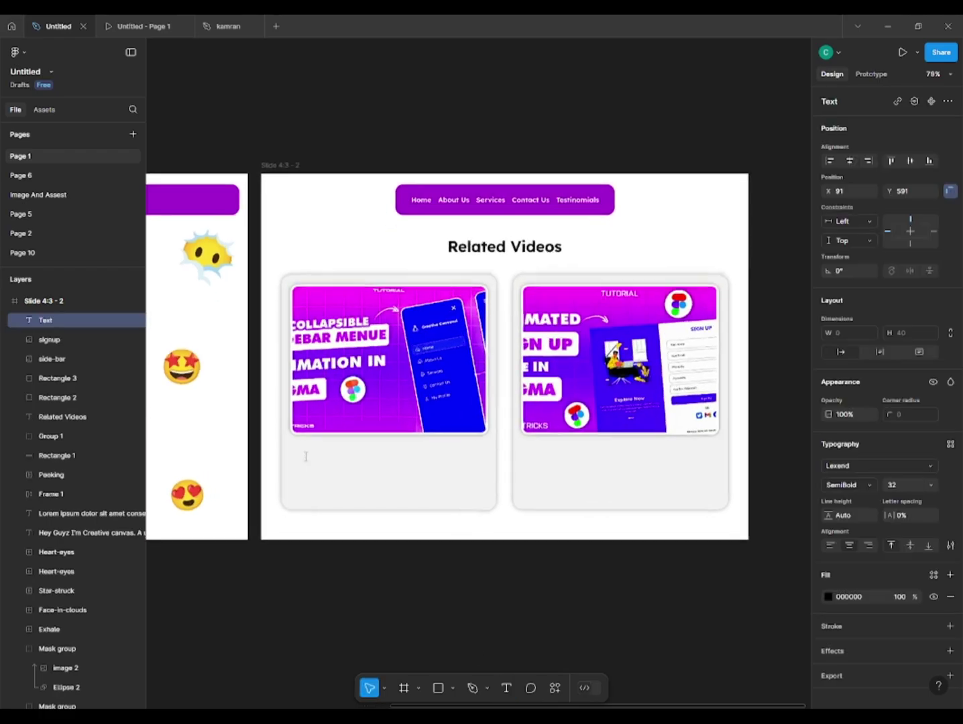
pyautogui.scroll(5, 312, 456)
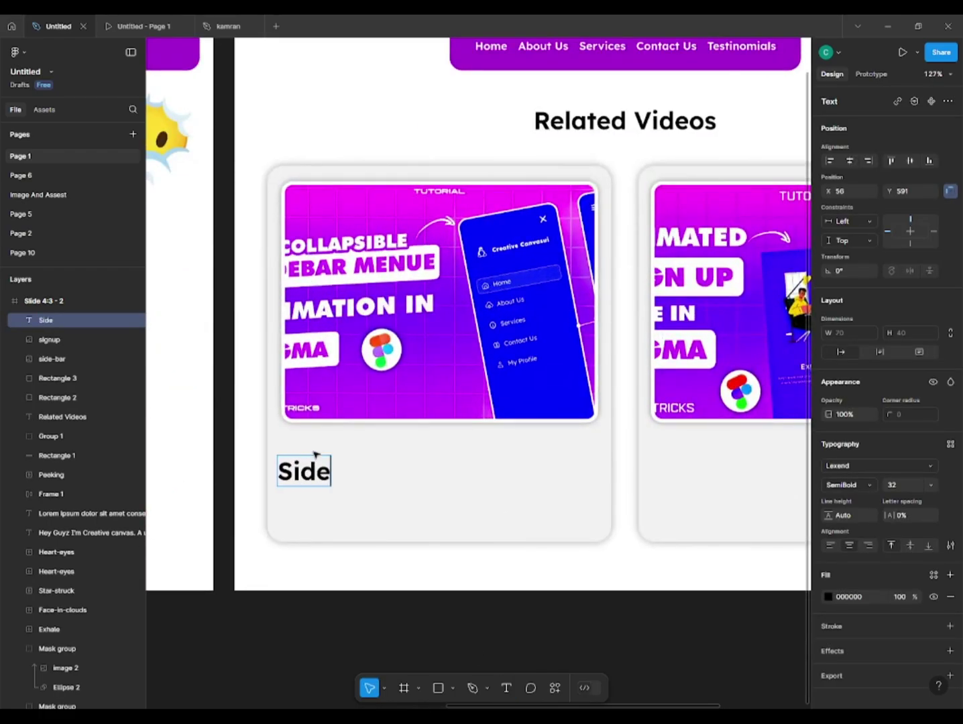
pyautogui.write('Side Bar AN')
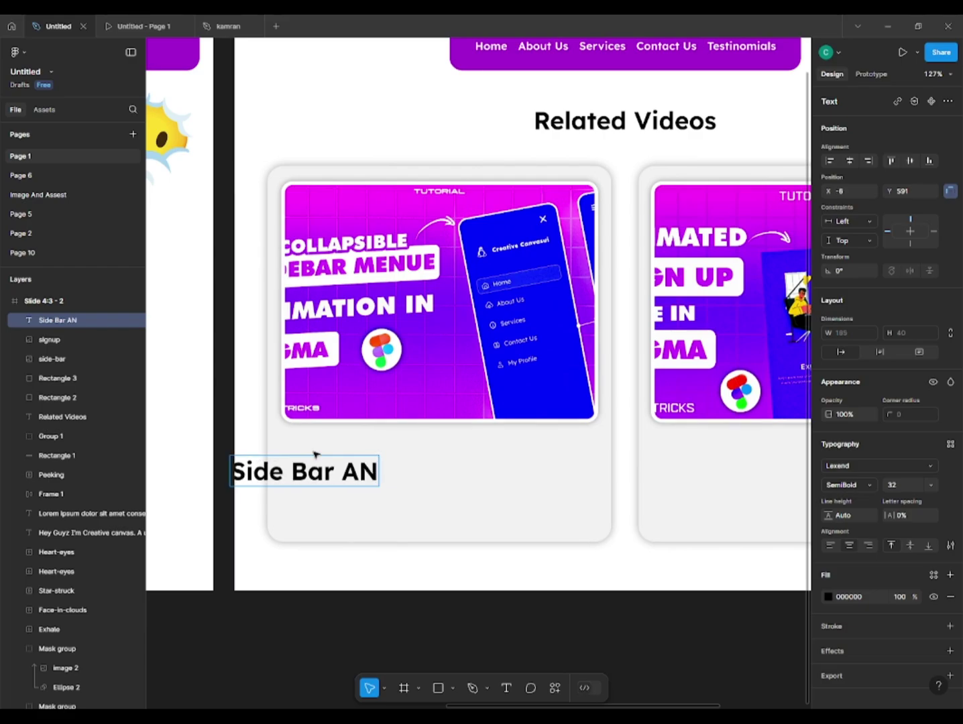
pyautogui.press('BackSpace')
pyautogui.write('j')
pyautogui.press('BackSpace')
pyautogui.write('n')
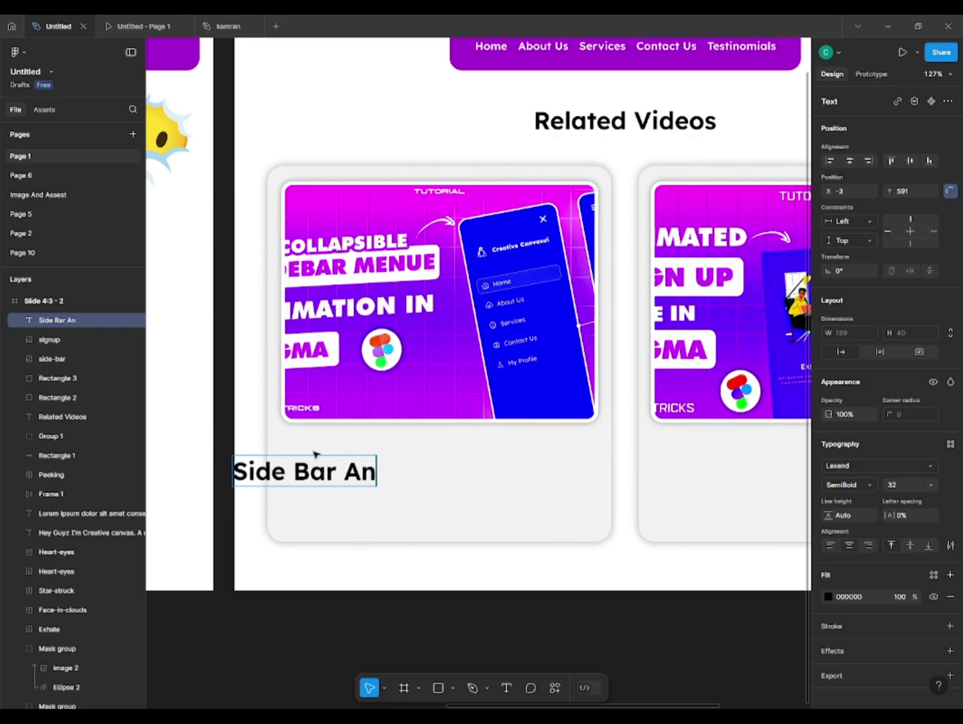
pyautogui.write('imation')
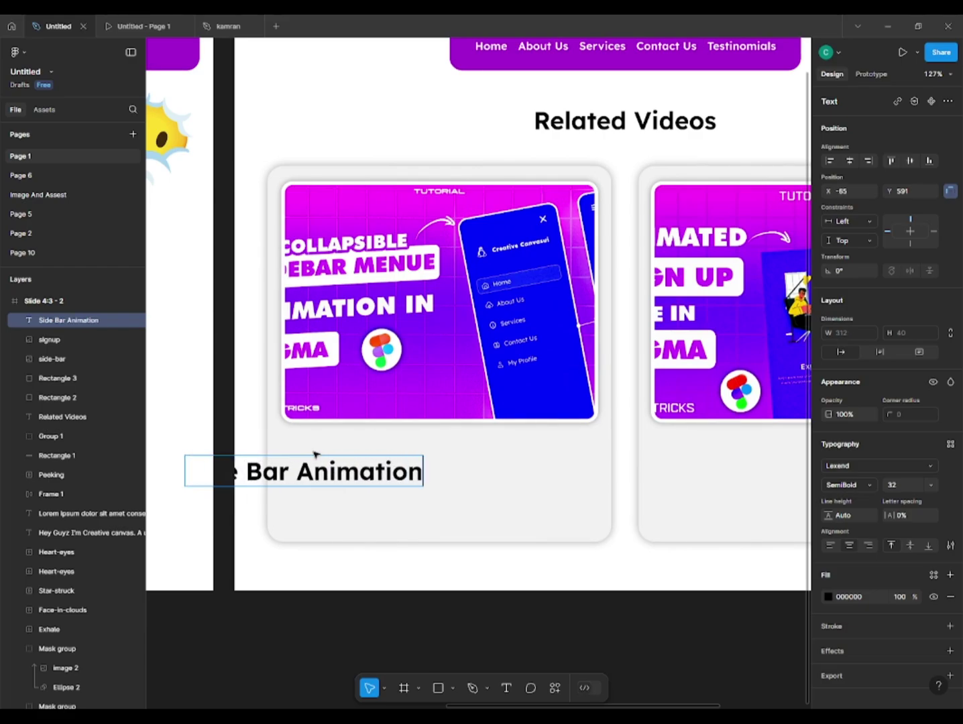
pyautogui.press('Escape')
# Step: Set the "Side Bar Animation" title's font size to 25 and align it with the thumbnail's left edge
pyautogui.moveTo(336, 470); pyautogui.dragTo(430, 455)
pyautogui.moveTo(894, 488)
pyautogui.mouseDown()
pyautogui.moveTo(881, 489)
pyautogui.moveTo(894, 489)
pyautogui.mouseUp()
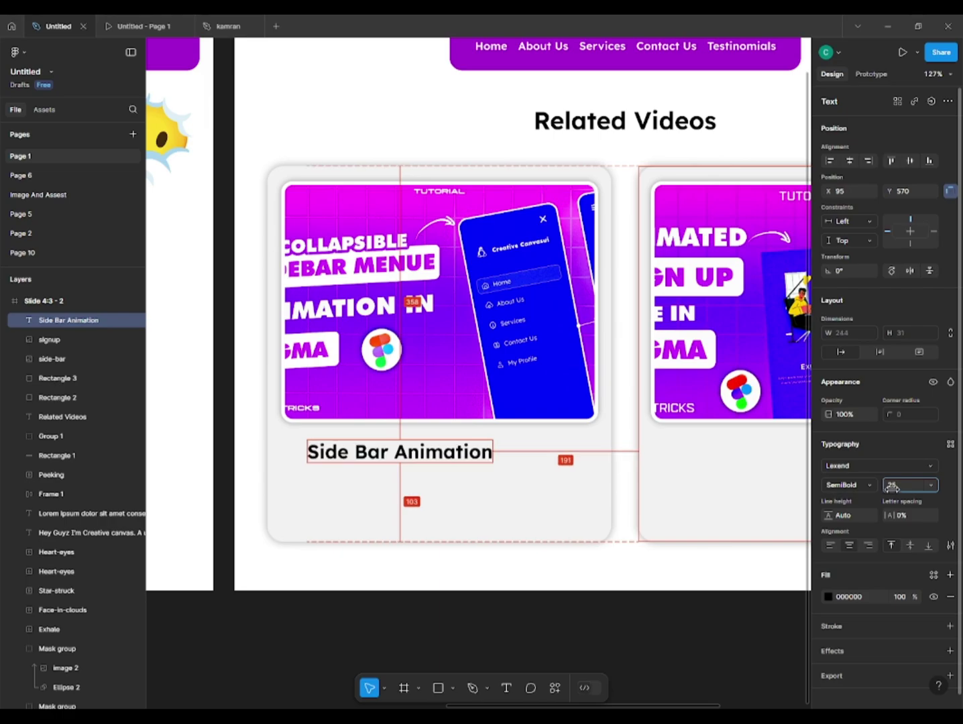
pyautogui.moveTo(458, 456); pyautogui.dragTo(430, 457)
pyautogui.click(505, 608)
# Step: Search the Hugeicons Pro plugin for "Save" in the Stroke (Rounded) style and place the all-bookmark icon beside the title
pyautogui.hotkey('ctrl', 'k')
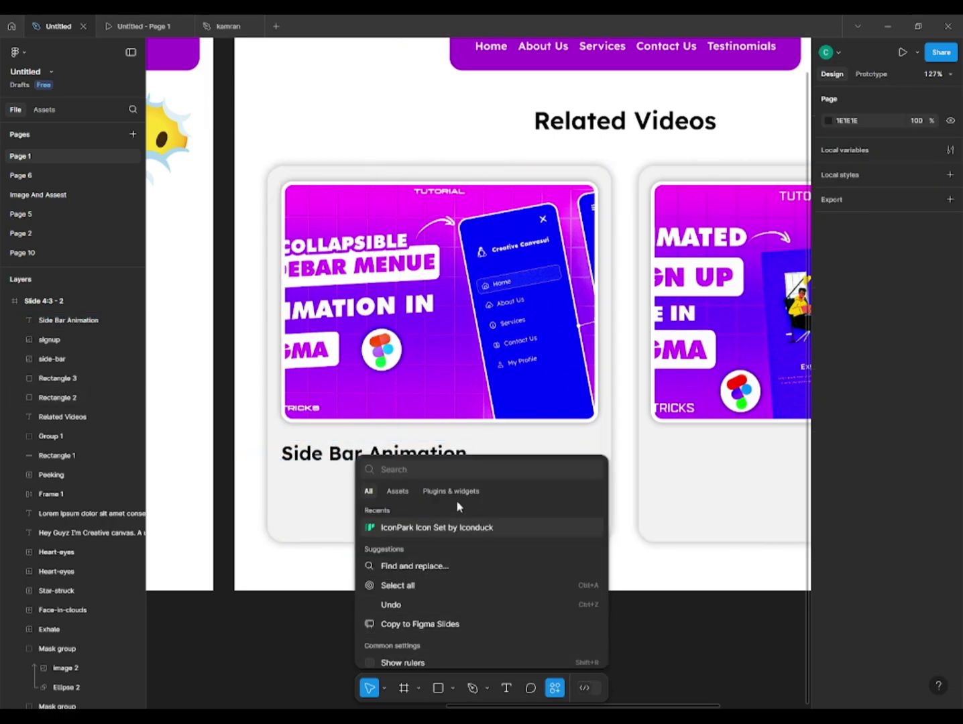
pyautogui.click(431, 527)
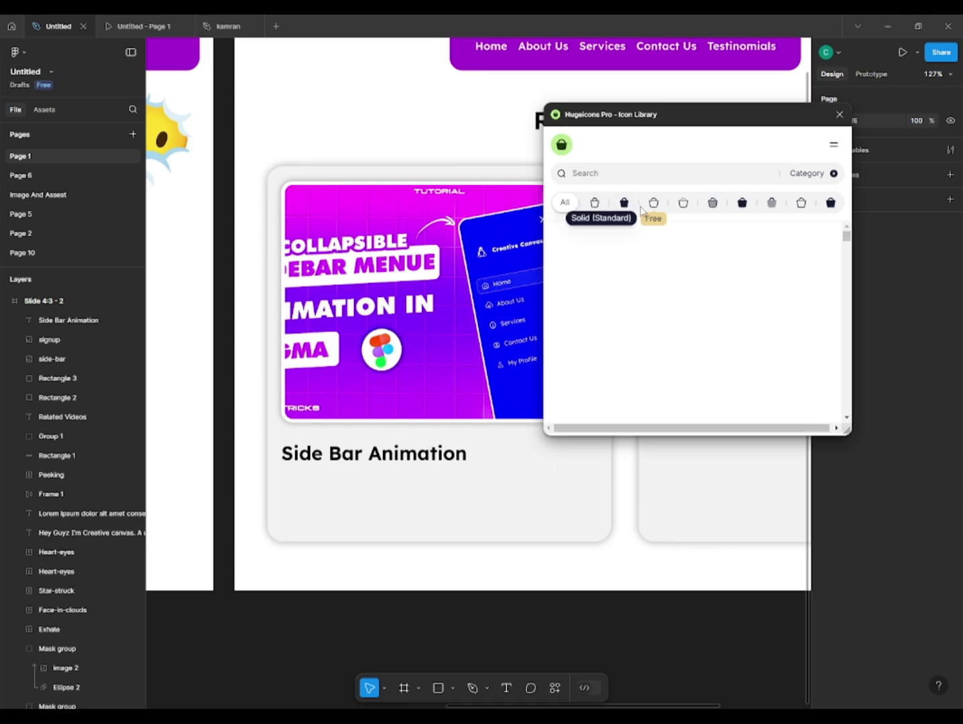
pyautogui.click(653, 203)
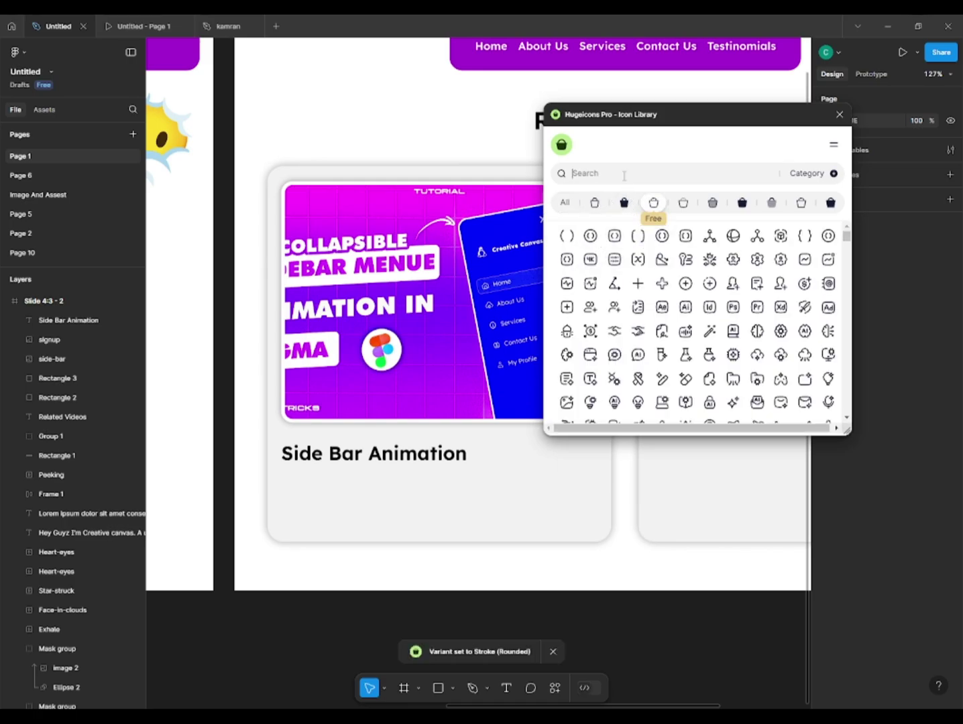
pyautogui.click(625, 175)
pyautogui.write('Save')
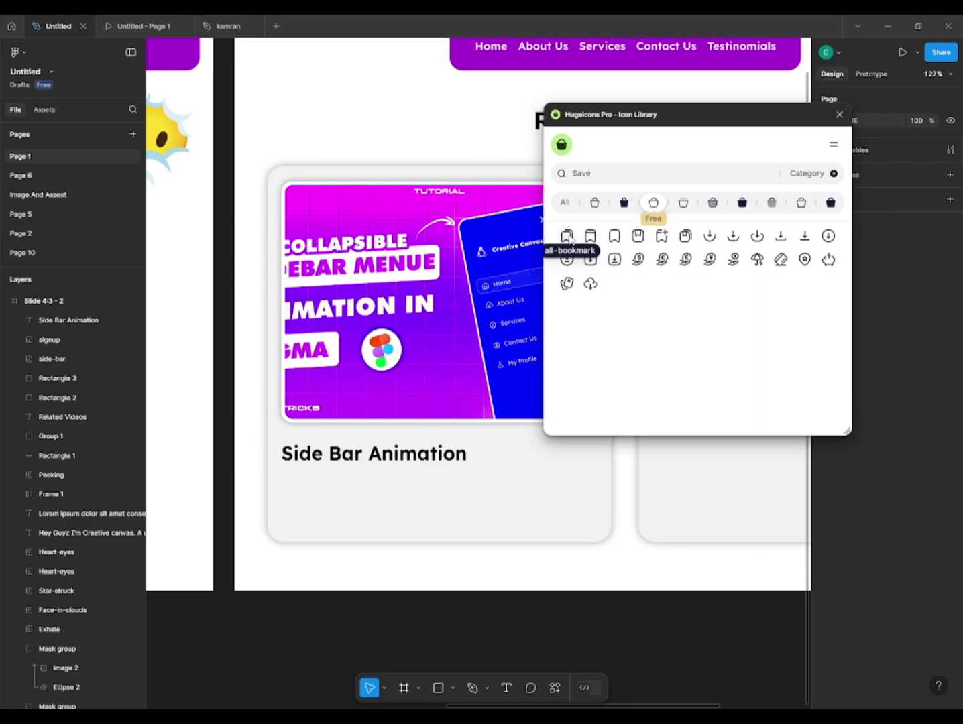
pyautogui.moveTo(537, 453); pyautogui.dragTo(541, 442)
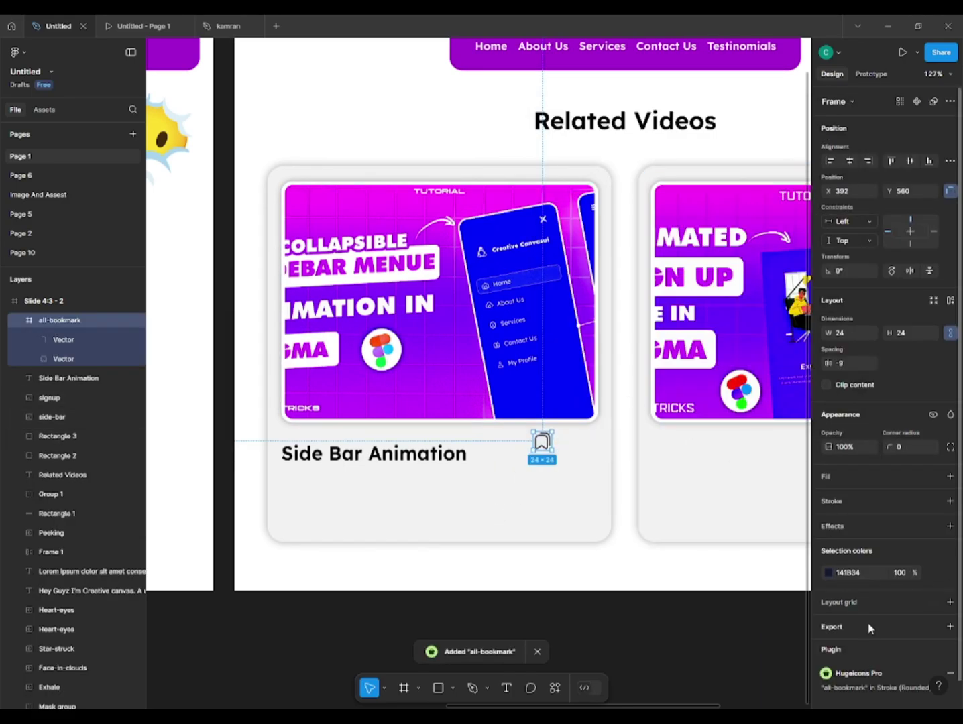
# Step: Recolour the bookmark icon to black 000000 and place it level with the title near the thumbnail's right edge
pyautogui.click(829, 573)
pyautogui.moveTo(793, 488); pyautogui.dragTo(873, 552)
pyautogui.scroll(3, 508, 448)
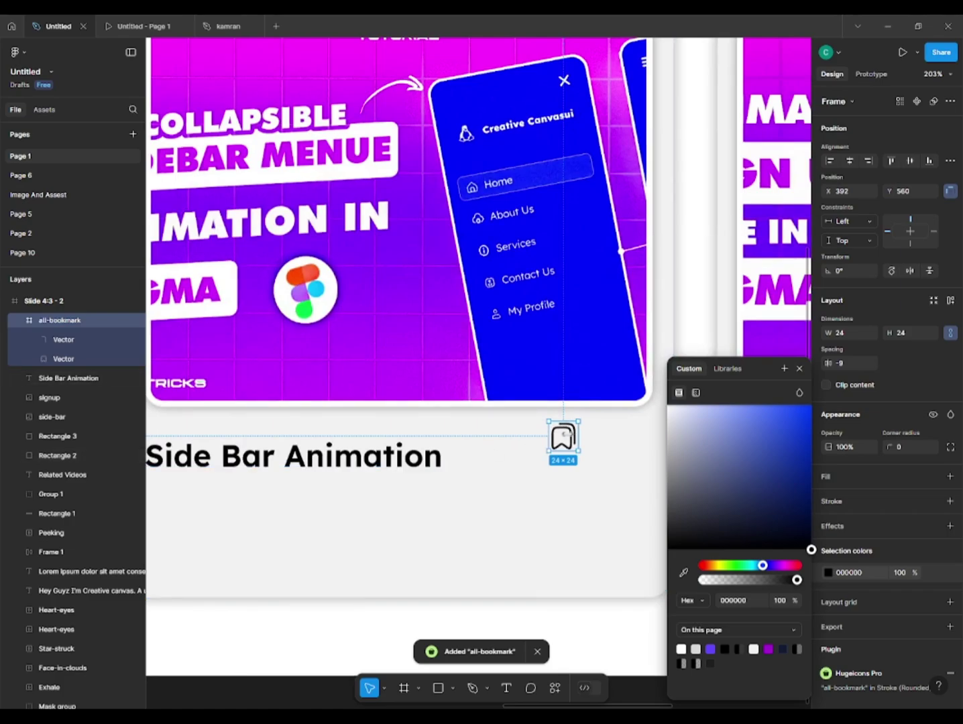
pyautogui.moveTo(563, 439); pyautogui.dragTo(563, 456)
pyautogui.keyDown('shift'); pyautogui.click(440, 455); pyautogui.keyUp('shift')
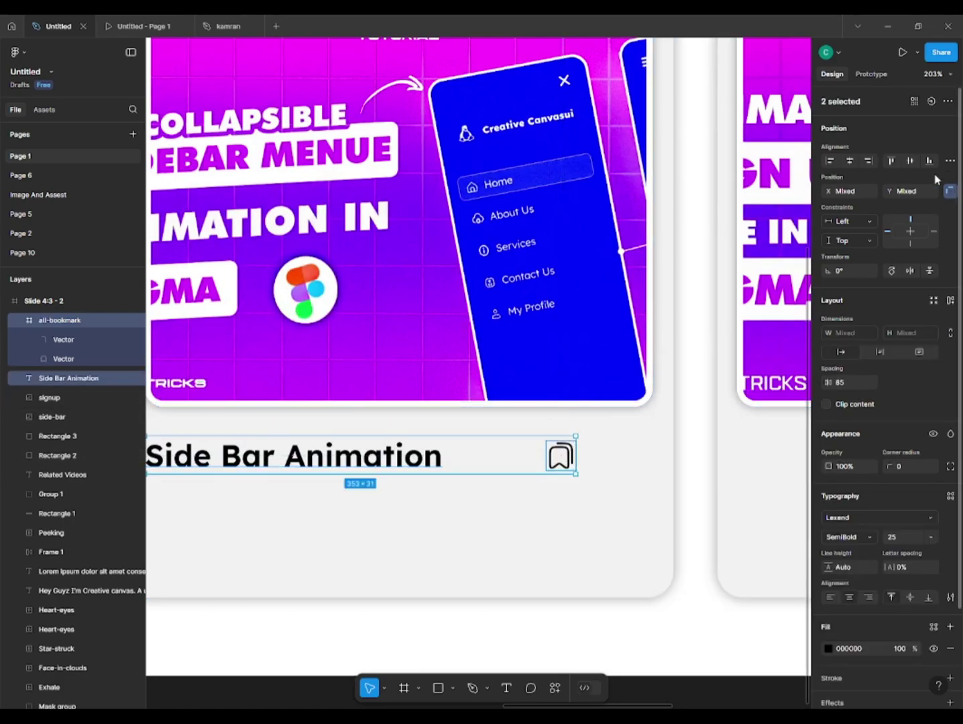
pyautogui.click(560, 456)
pyautogui.moveTo(561, 456); pyautogui.dragTo(619, 448)
pyautogui.keyDown('shift'); pyautogui.click(445, 471); pyautogui.keyUp('shift')
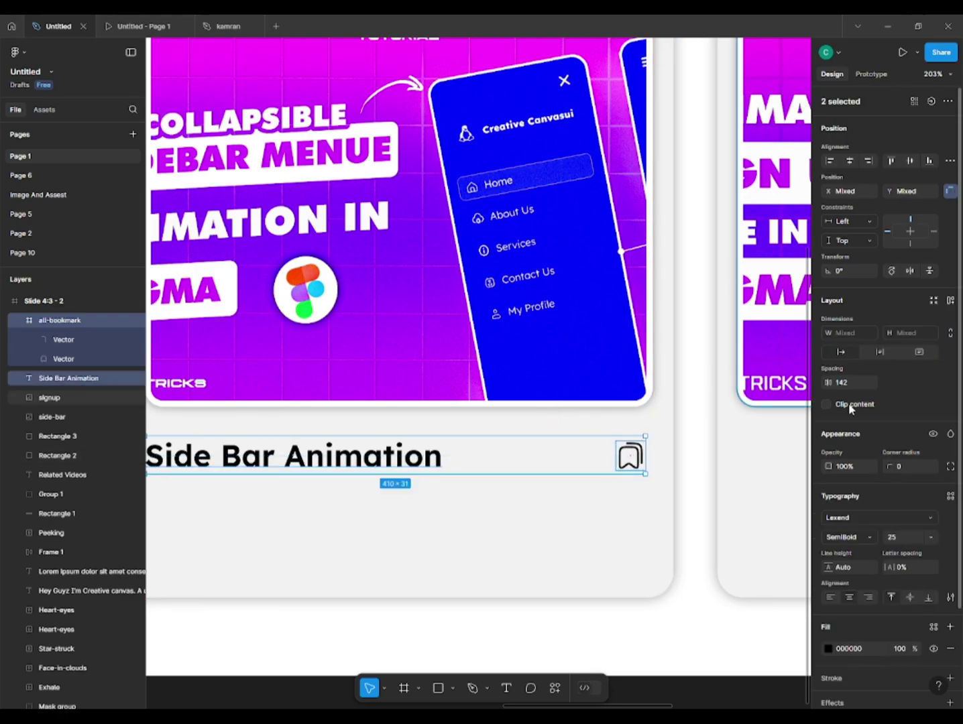
# Step: Wrap the title and bookmark icon in an auto layout row, move it closer to the thumbnail, and combine both in another auto layout
pyautogui.hotkey('shift', 'a')
pyautogui.scroll(-1, 613, 403)
pyautogui.moveTo(558, 423); pyautogui.dragTo(583, 426)
pyautogui.hotkey('shift', 'Up')
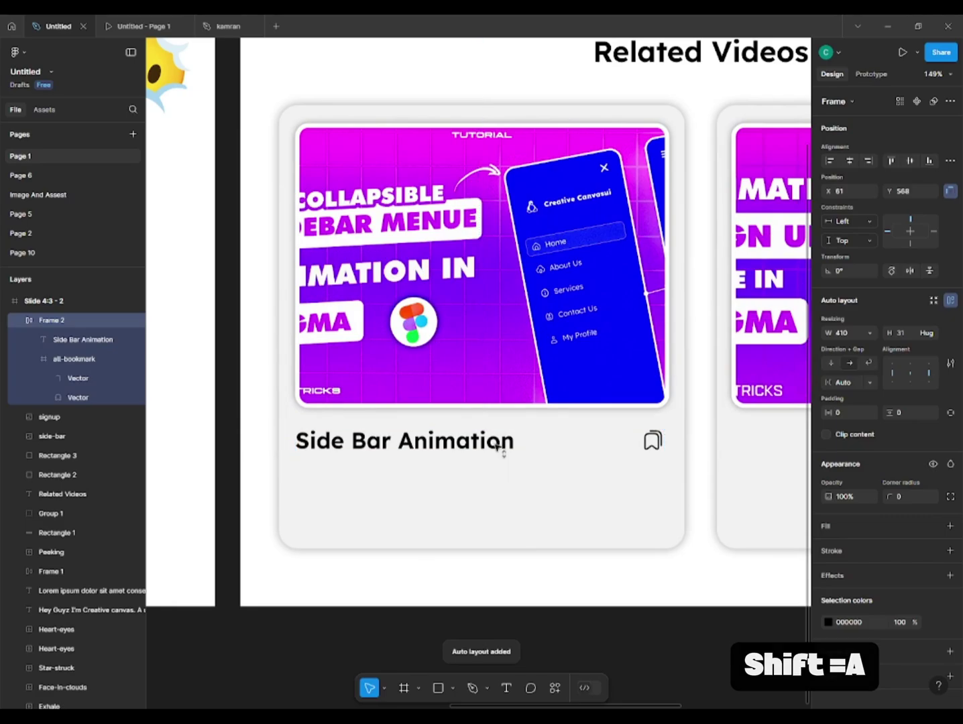
pyautogui.keyDown('shift'); pyautogui.click(506, 388); pyautogui.keyUp('shift')
pyautogui.hotkey('shift', 'a')
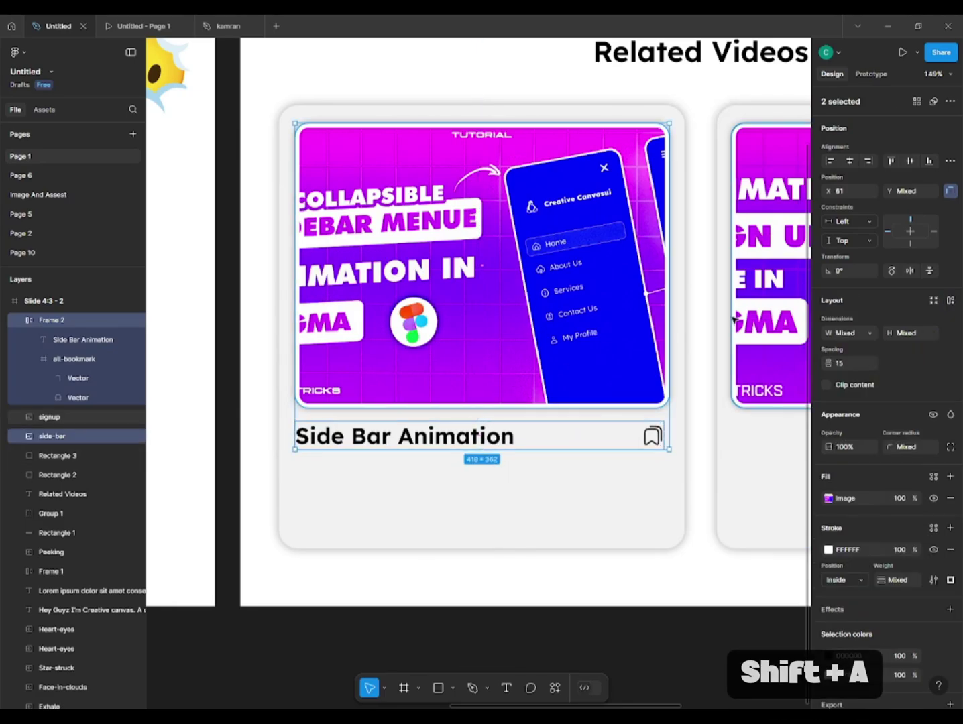
# Step: Add the text "Animation" at the lower left of the first card
pyautogui.click(431, 459)
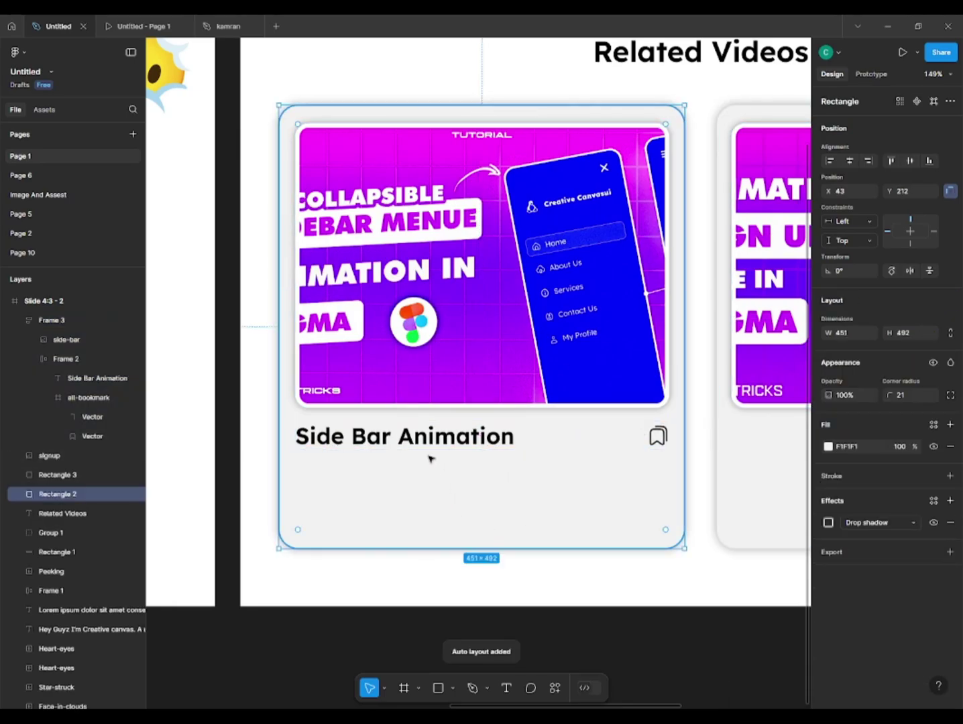
pyautogui.press('t')
pyautogui.click(307, 536)
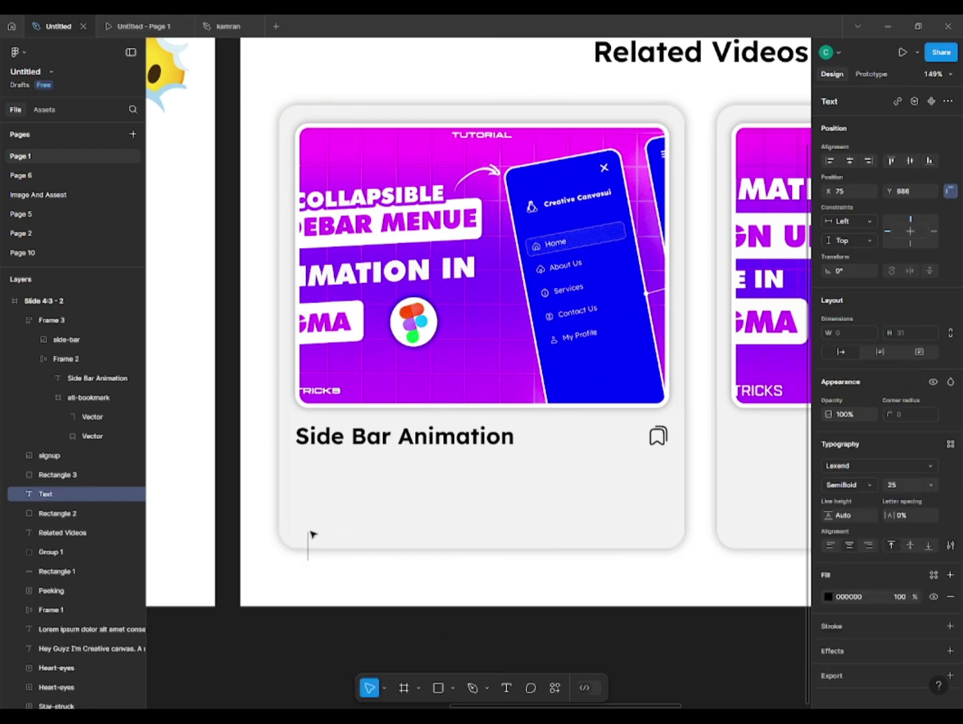
pyautogui.write('Aniamtion')
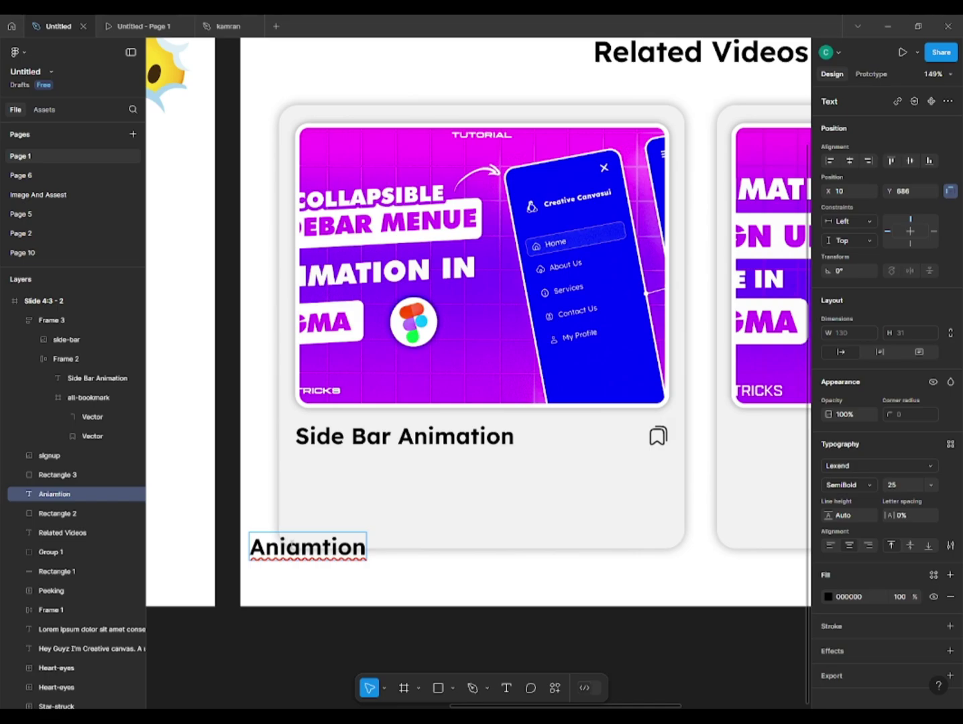
pyautogui.press('BackSpace')
pyautogui.press('BackSpace')
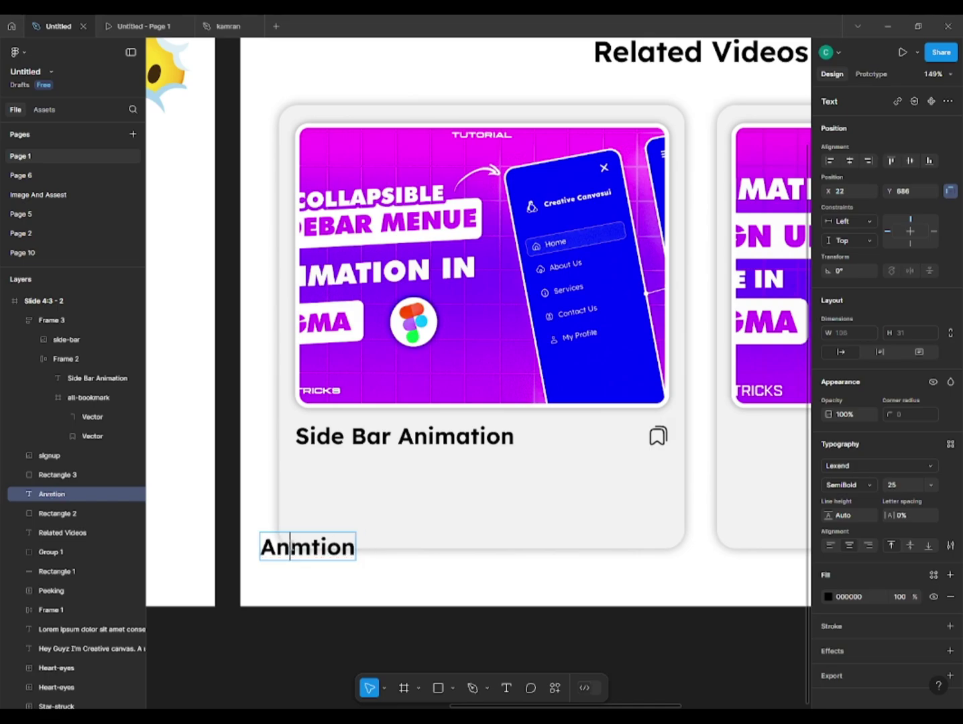
pyautogui.write('i')
pyautogui.press('Right')
pyautogui.write('a')
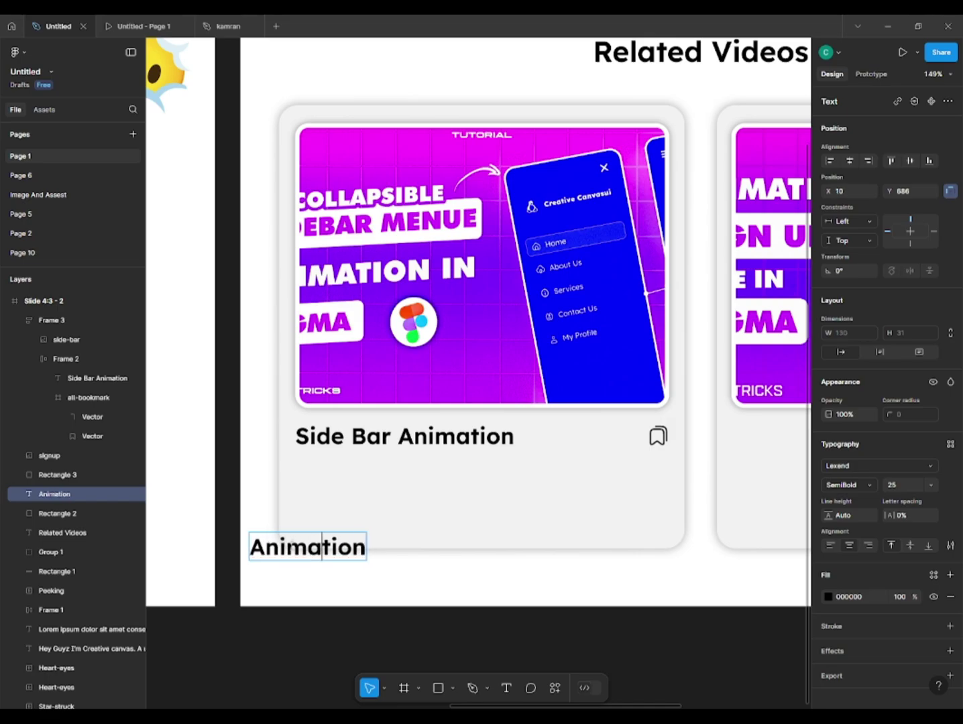
pyautogui.press('Escape')
# Step: Set the "Animation" text to Light weight and size 12, and move it inside the card's lower-left corner
pyautogui.click(851, 484)
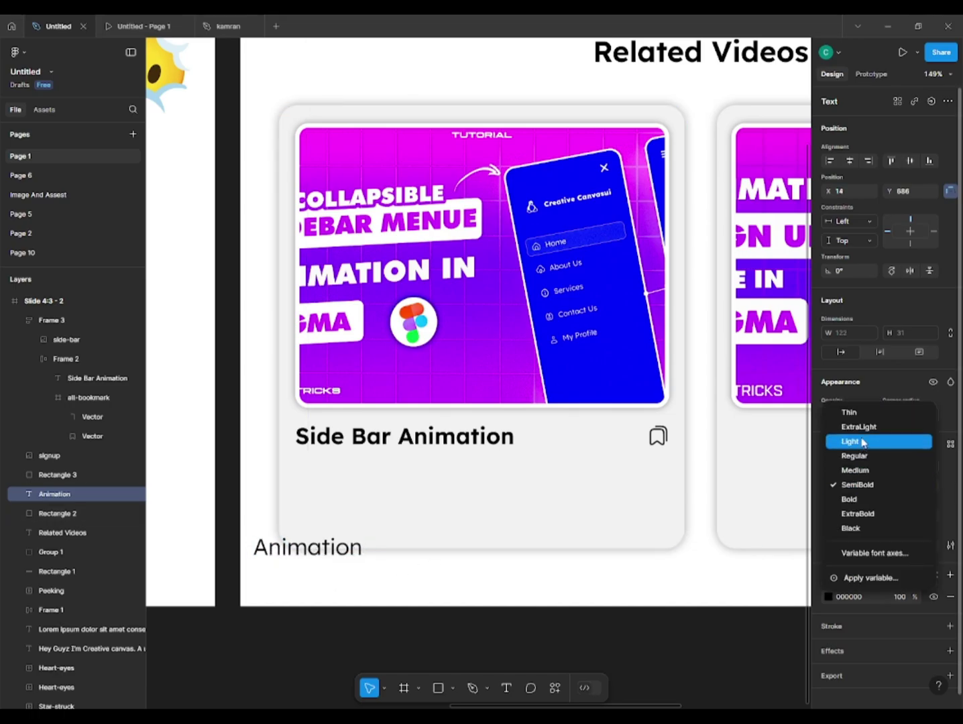
pyautogui.click(850, 441)
pyautogui.click(900, 486)
pyautogui.write('12')
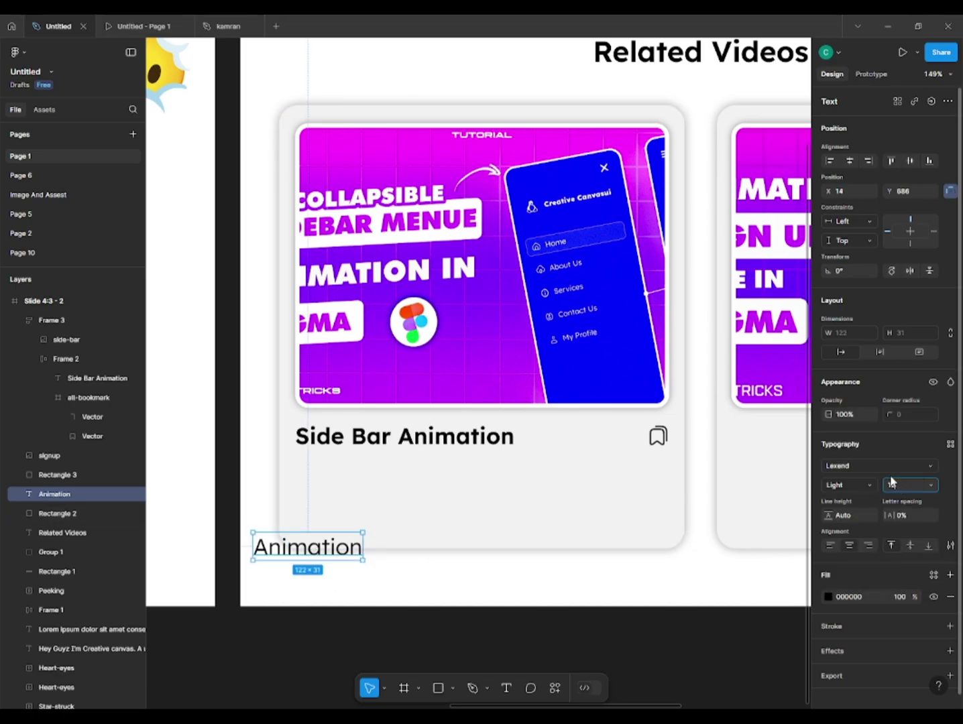
pyautogui.press('Return')
pyautogui.moveTo(310, 539); pyautogui.dragTo(324, 524)
# Step: Wrap the "Animation" text in an auto layout frame with 10 horizontal and 4 vertical padding, without a fill
pyautogui.hotkey('shift', 'a')
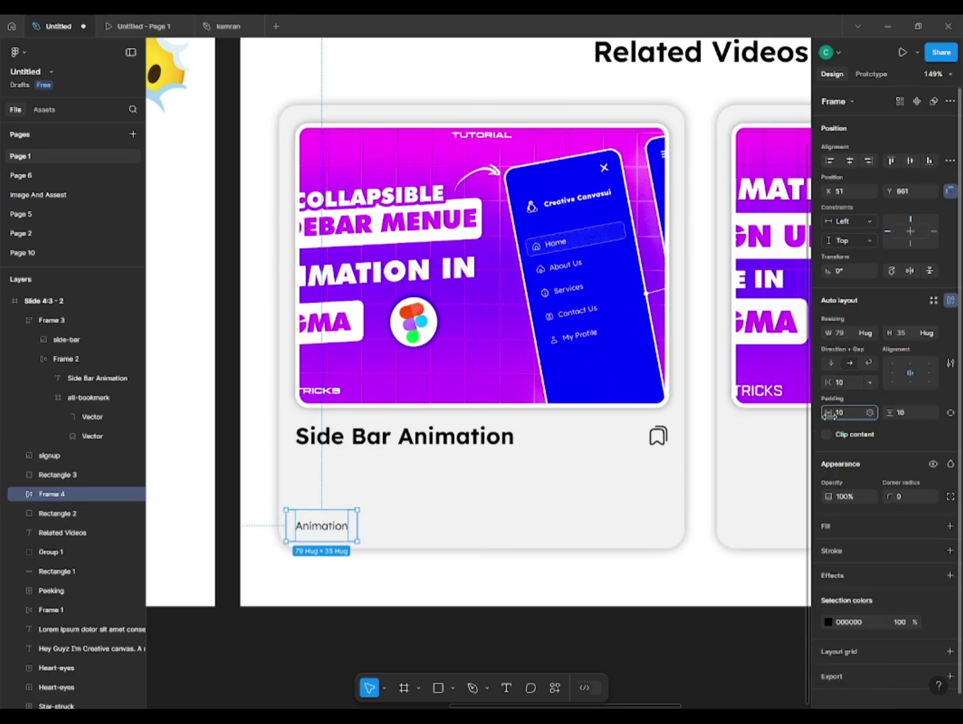
pyautogui.moveTo(892, 413); pyautogui.dragTo(877, 413)
pyautogui.click(819, 527)
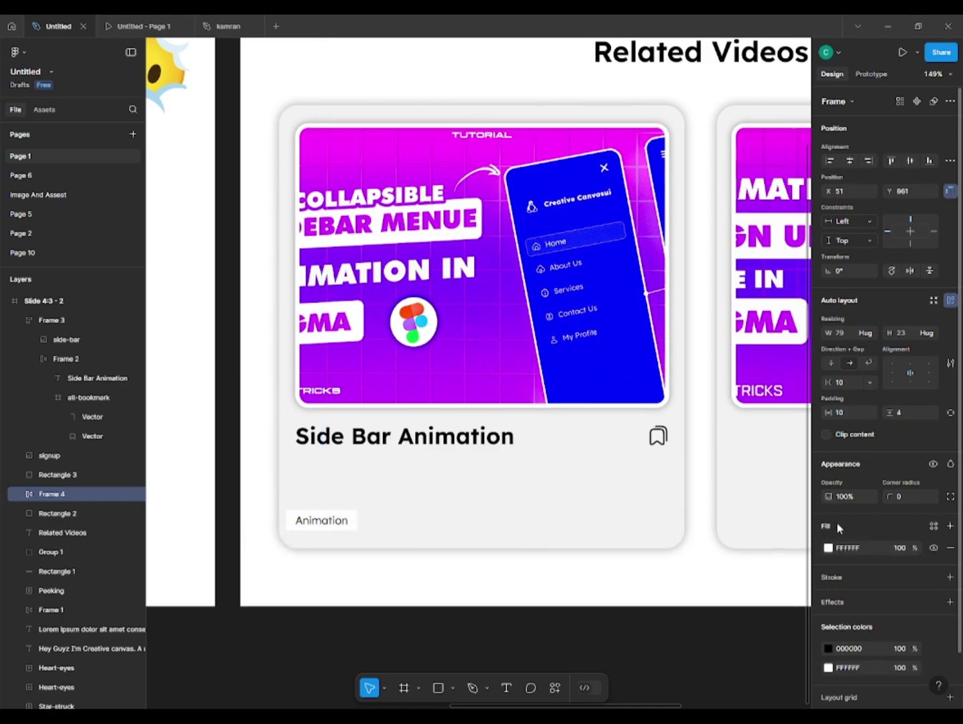
pyautogui.hotkey('ctrl', 'z')
# Step: Give the "Animation" tag an inside stroke in 000000 at 55% with weight 1, and set its text colour opacity to 58%
pyautogui.click(828, 551)
pyautogui.click(829, 572)
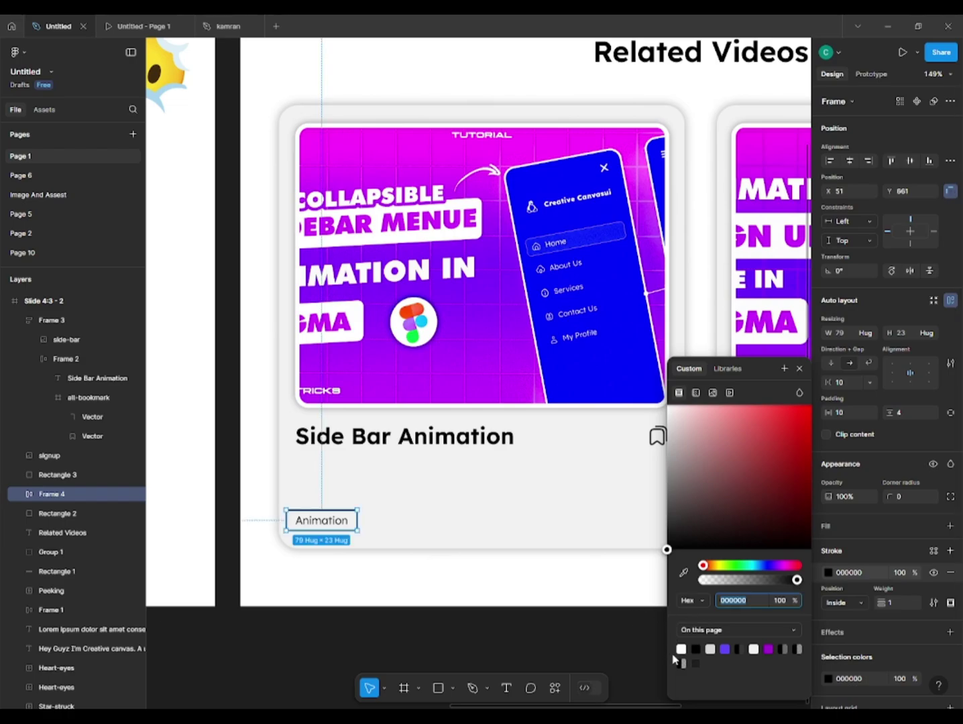
pyautogui.click(784, 648)
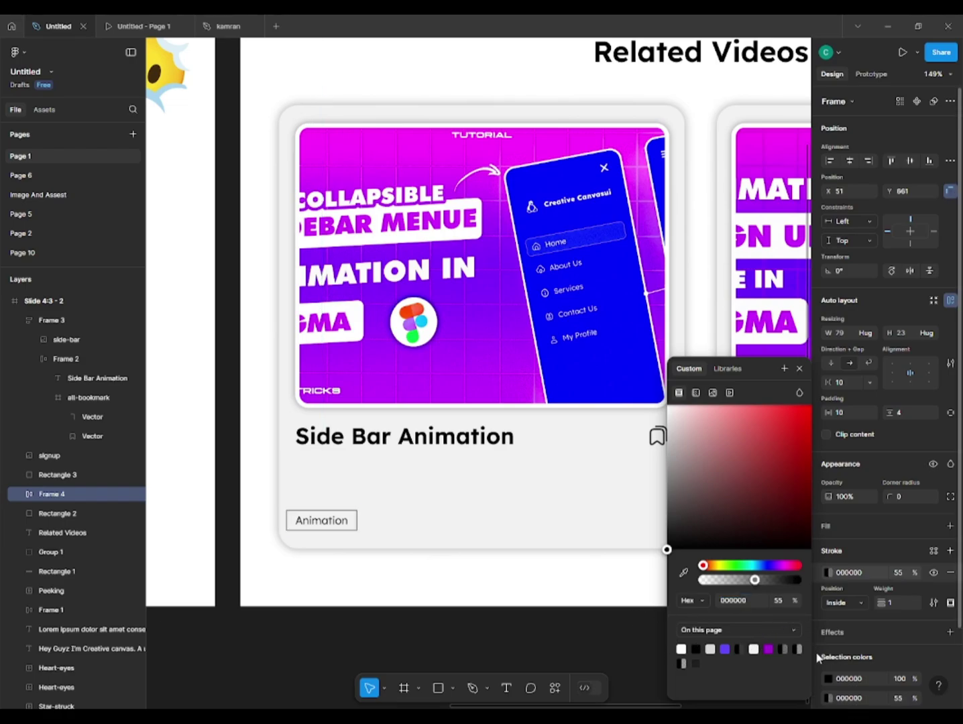
pyautogui.click(828, 677)
pyautogui.click(798, 649)
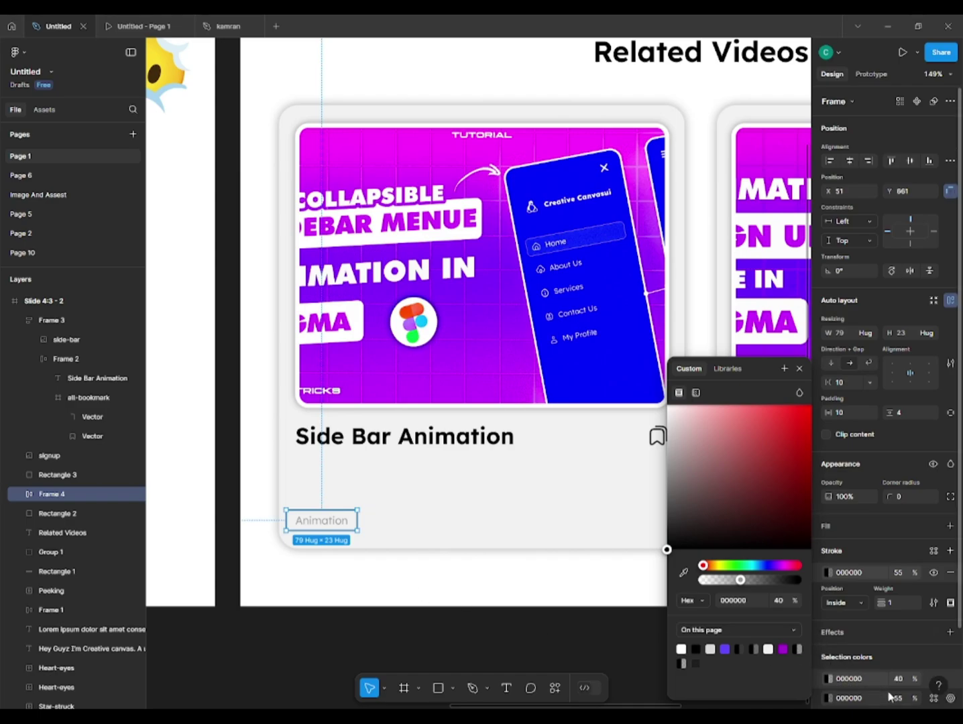
pyautogui.click(902, 678)
pyautogui.write('55')
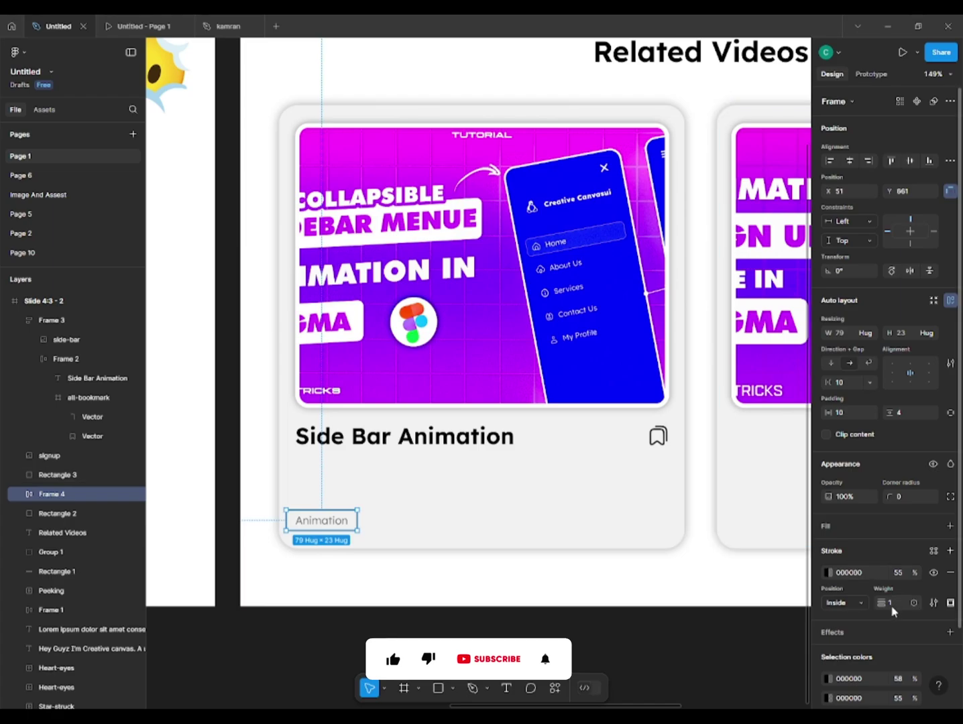
# Step: Round the "Animation" tag into a pill shape with a corner radius of about 11
pyautogui.moveTo(891, 497); pyautogui.dragTo(915, 494)
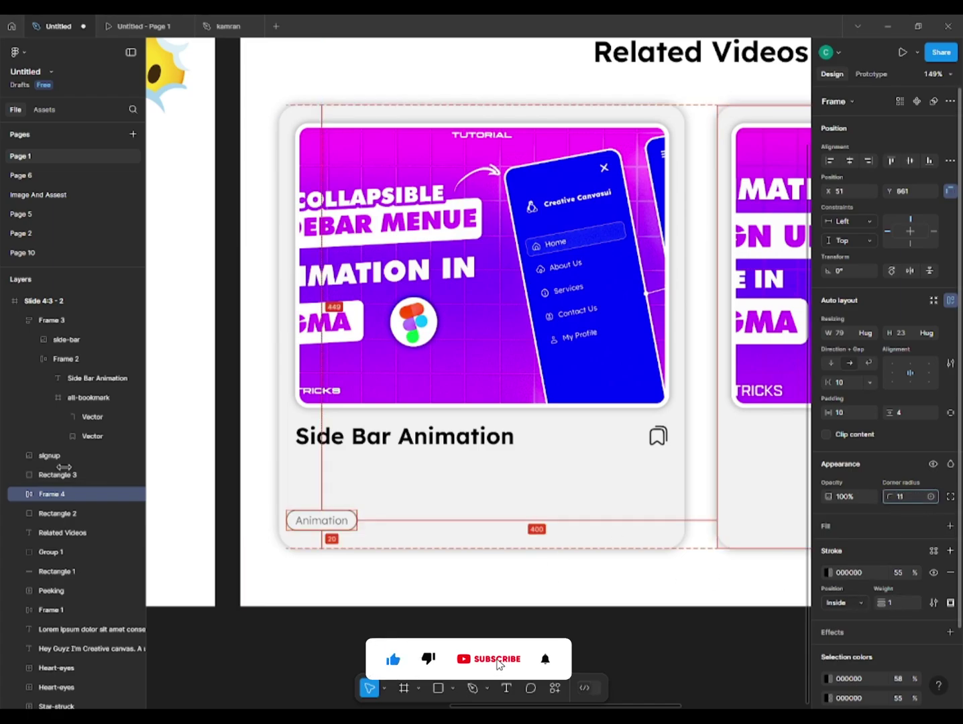
pyautogui.moveTo(69, 468); pyautogui.dragTo(49, 473)
pyautogui.click(328, 584)
# Step: Align the "Animation" tag with the thumbnail's left edge and duplicate it four times in an evenly spaced row
pyautogui.scroll(3, 328, 584)
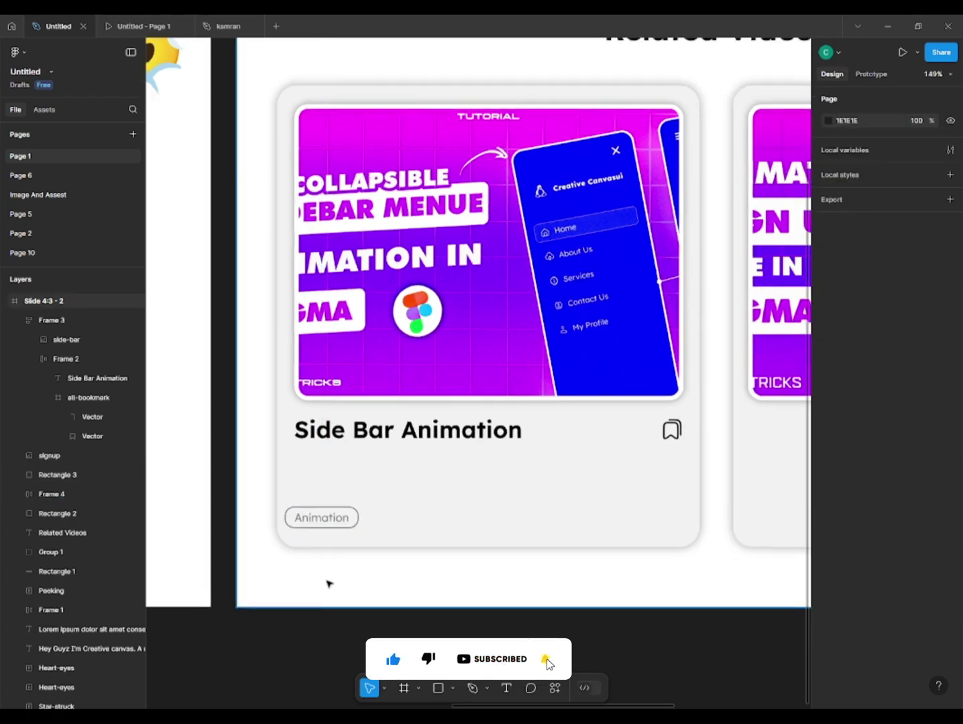
pyautogui.moveTo(296, 506); pyautogui.dragTo(416, 493)
pyautogui.hotkey('ctrl', 'd')
pyautogui.hotkey('ctrl', 'd')
pyautogui.hotkey('ctrl', 'd')
# Step: Change the second tag's text to "Figma" and the third tag's text to "Side Bar Animation"
pyautogui.hscroll(2, 402, 496)
pyautogui.doubleClick(388, 500)
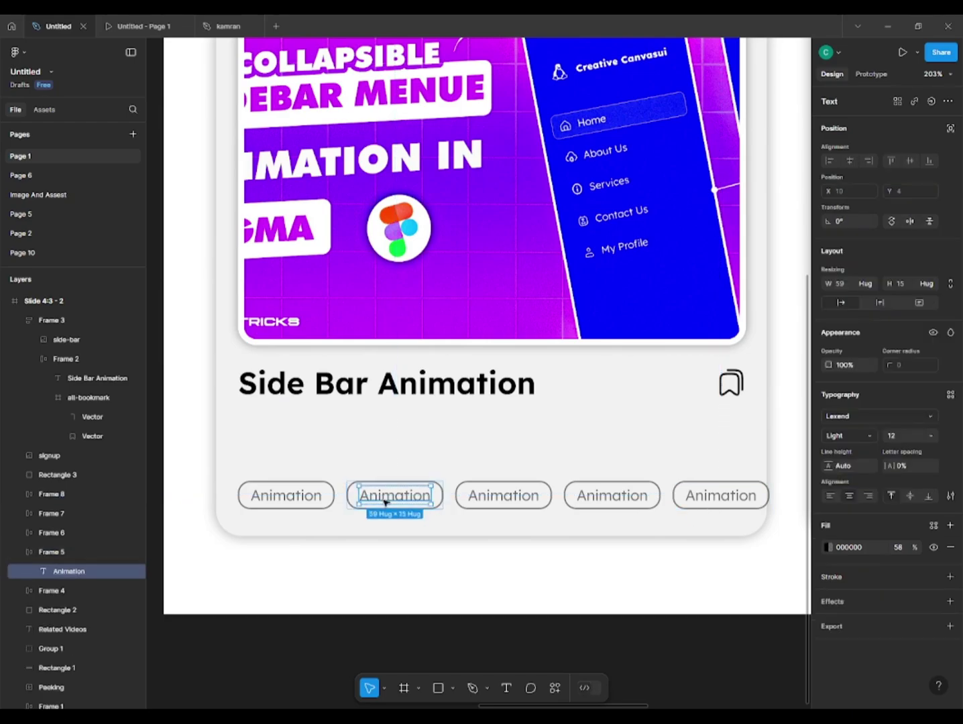
pyautogui.doubleClick(388, 500)
pyautogui.write('Figma')
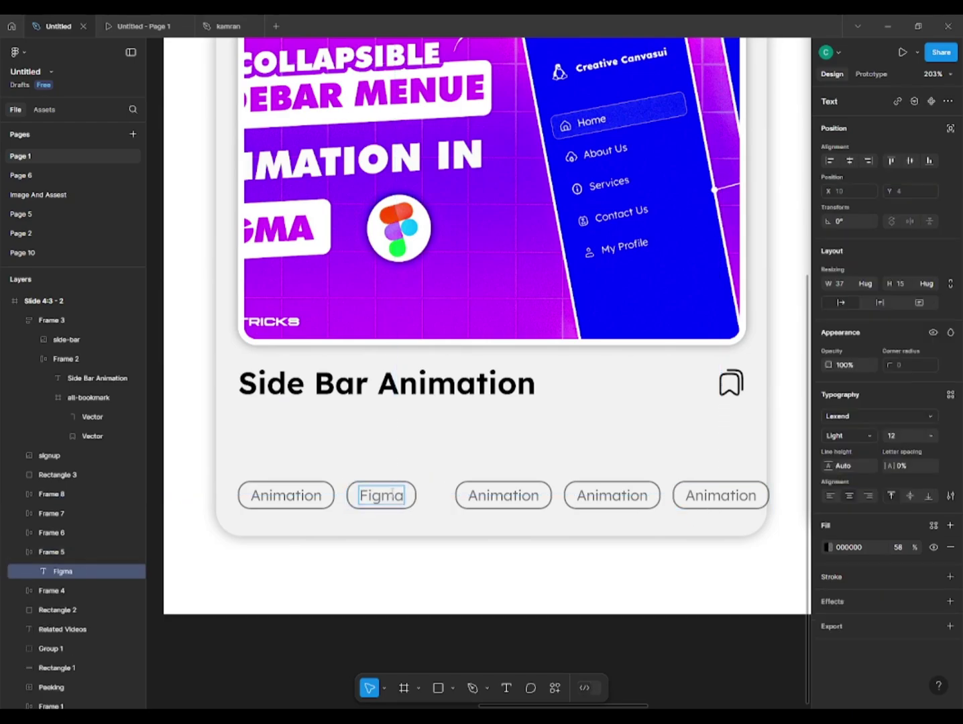
pyautogui.doubleClick(491, 493)
pyautogui.write('S')
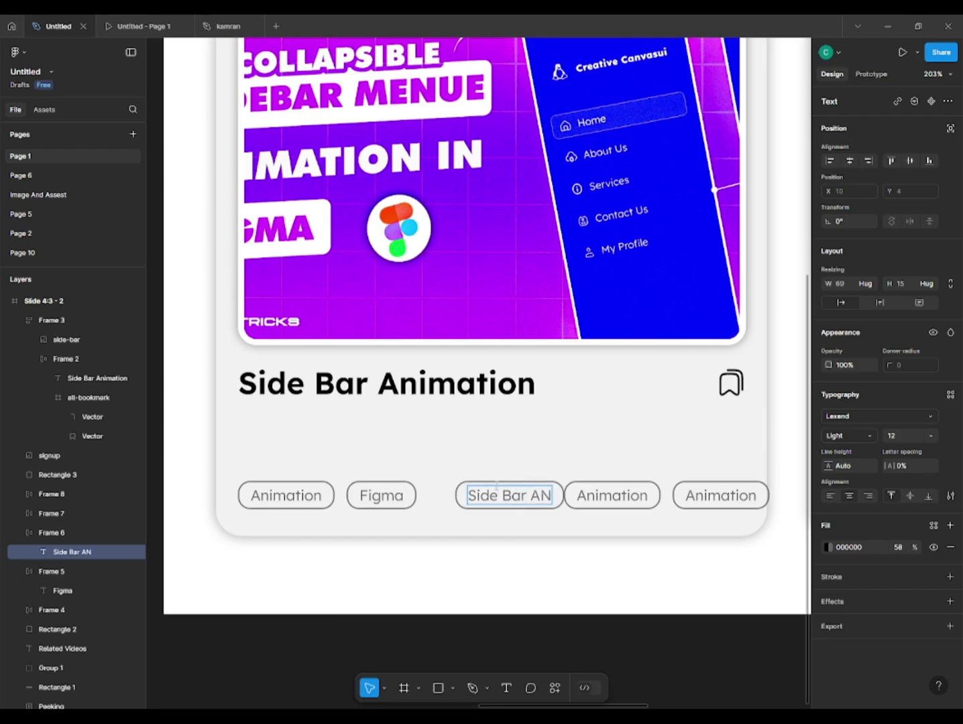
pyautogui.write('ide Bar Animation')
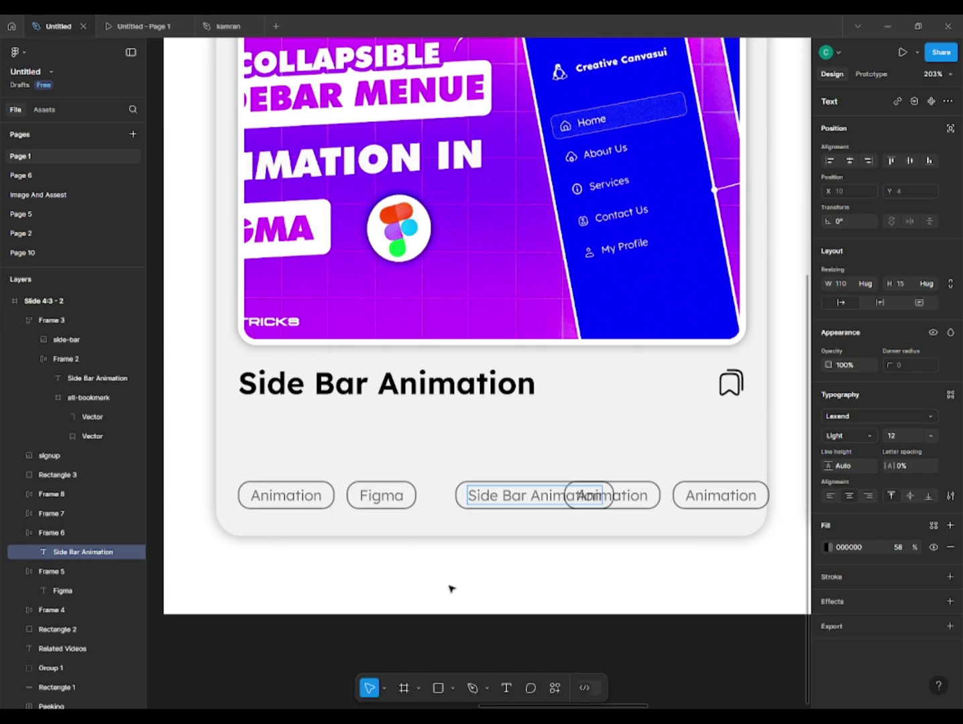
# Step: Move the "Side Bar Animation" tag closer to the "Figma" tag in the same row
pyautogui.press('Escape')
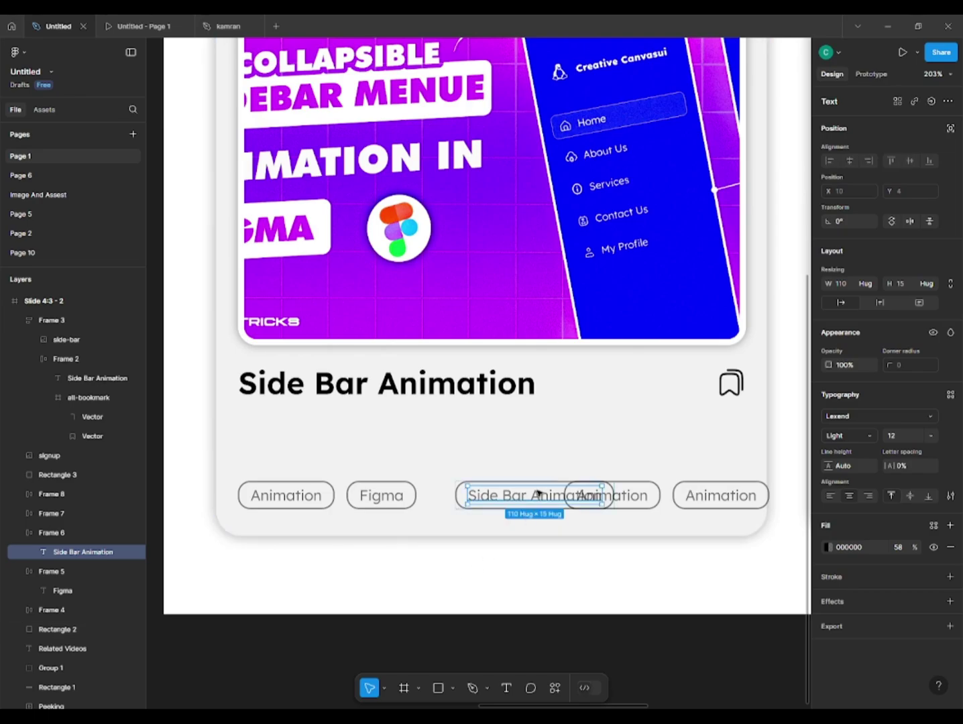
pyautogui.click(524, 462)
pyautogui.click(511, 494)
pyautogui.hotkey('ctrl', 'z')
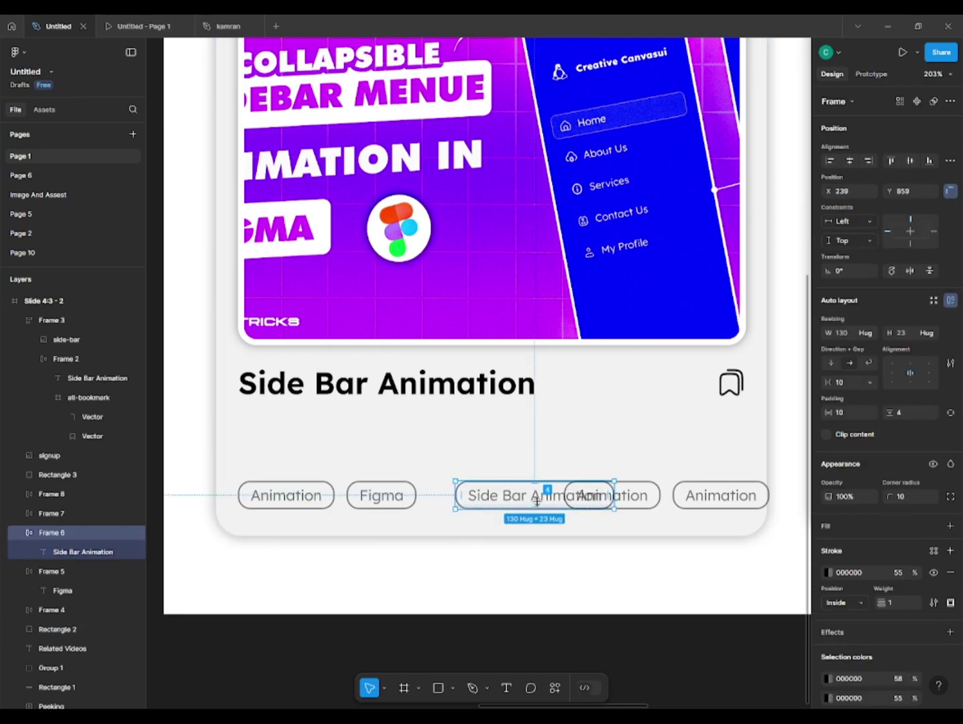
pyautogui.moveTo(536, 501); pyautogui.dragTo(508, 496)
pyautogui.hotkey('ctrl', 'z')
# Step: Change the fourth tag's text to "Figma Tutorial" and delete the fifth tag
pyautogui.doubleClick(611, 497)
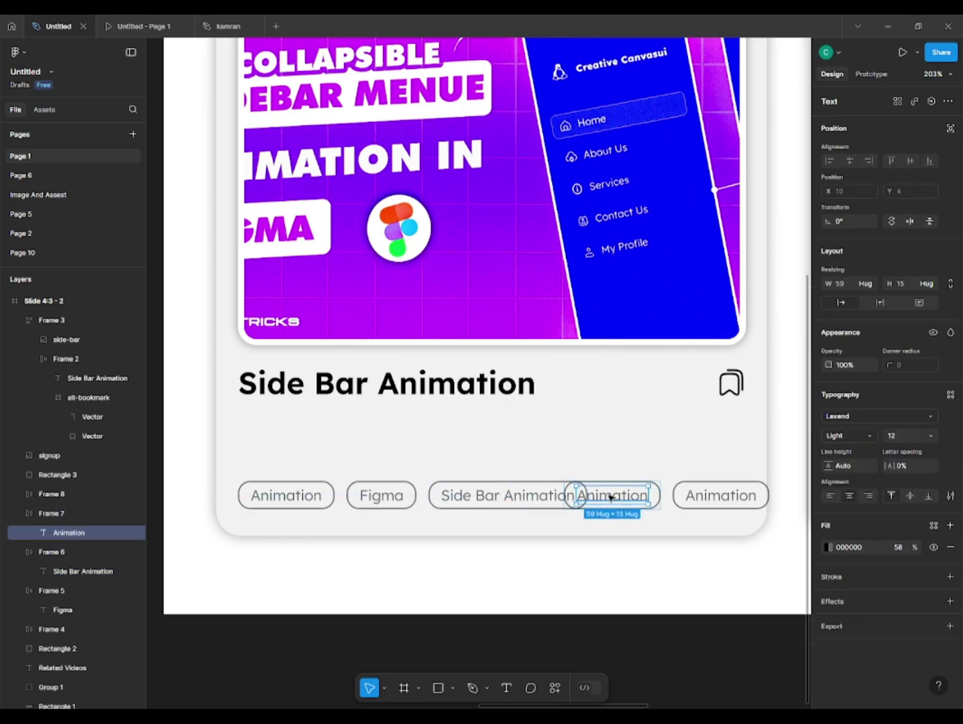
pyautogui.doubleClick(609, 496)
pyautogui.hotkey('ctrl', 'a')
pyautogui.write('F')
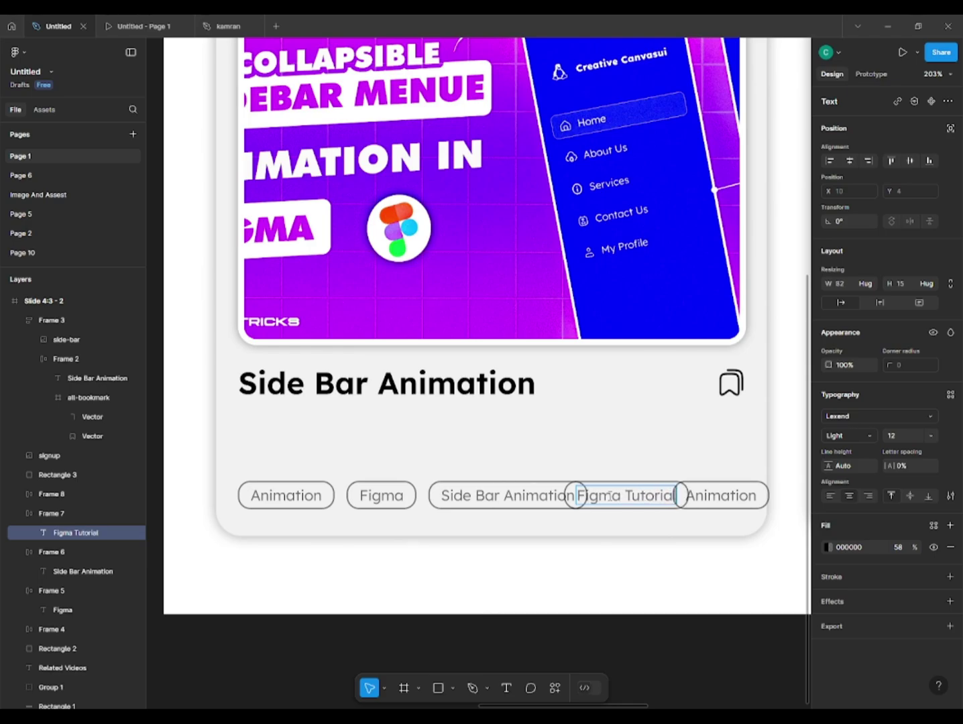
pyautogui.click(740, 497)
pyautogui.press('Delete')
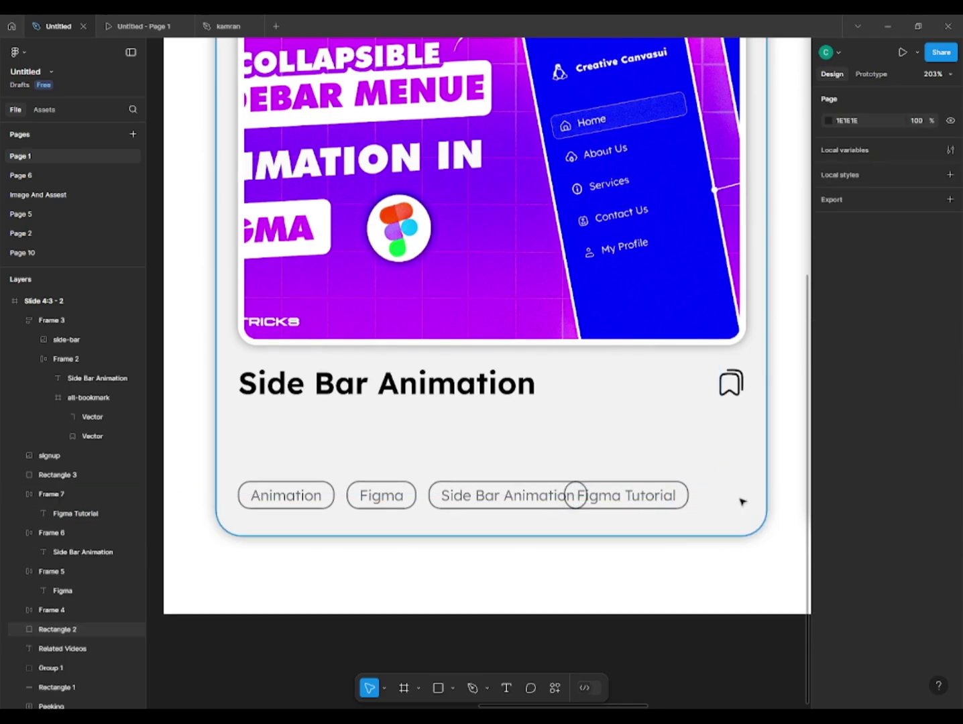
# Step: Tidy up the four tags into an evenly spaced row with a spacing of 14
pyautogui.click(310, 503)
pyautogui.keyDown('shift'); pyautogui.click(380, 497); pyautogui.keyUp('shift')
pyautogui.keyDown('shift'); pyautogui.click(550, 496); pyautogui.keyUp('shift')
pyautogui.keyDown('shift'); pyautogui.click(660, 497); pyautogui.keyUp('shift')
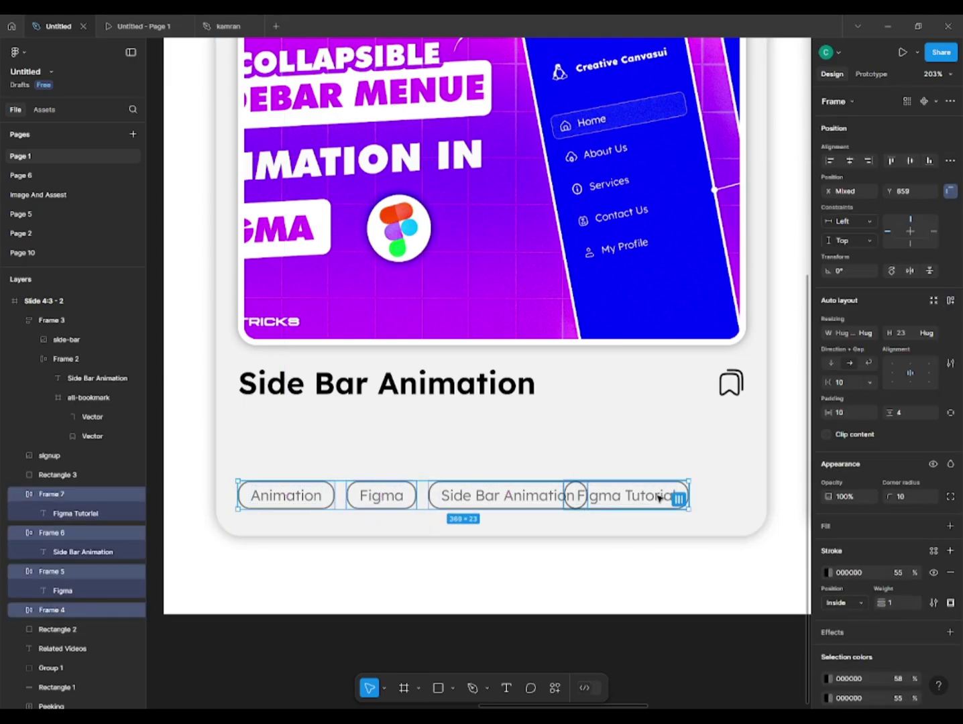
pyautogui.click(950, 161)
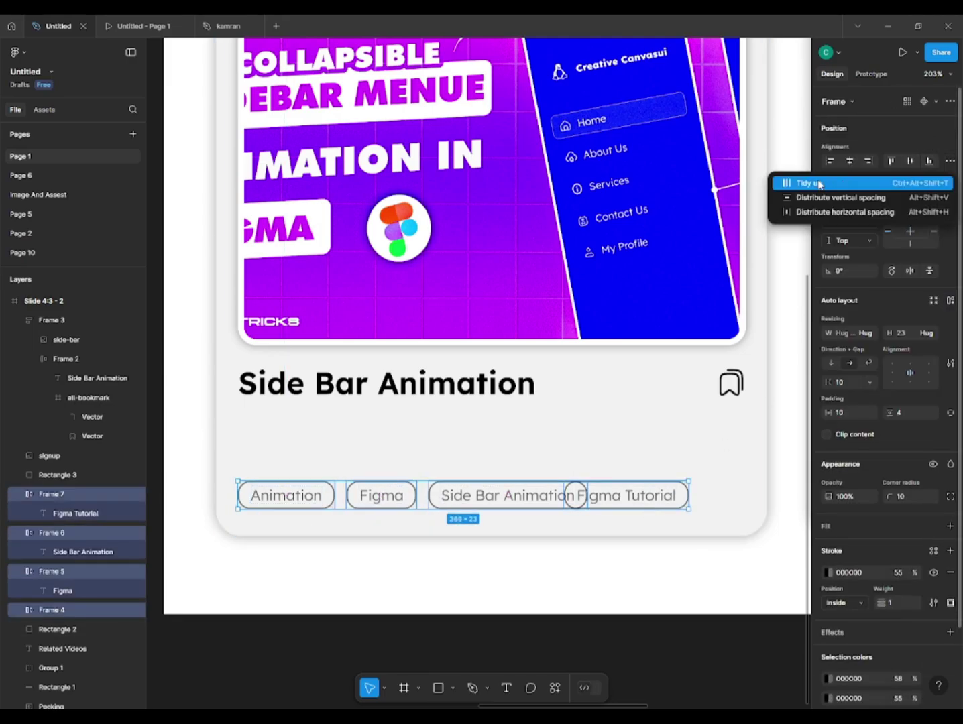
pyautogui.click(821, 184)
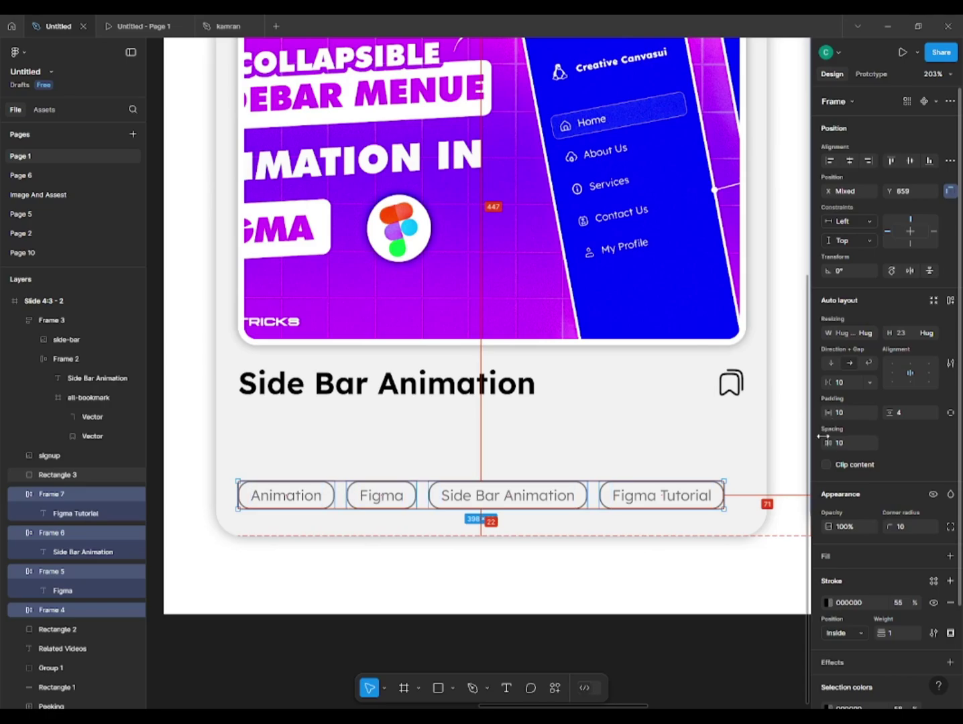
pyautogui.moveTo(823, 437); pyautogui.dragTo(834, 441)
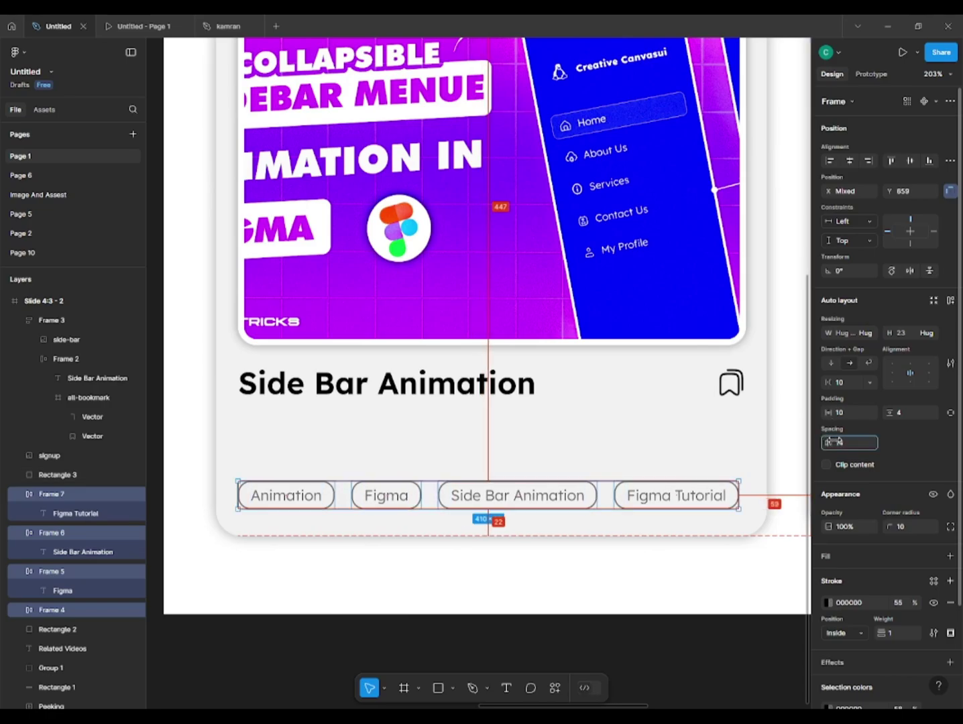
# Step: Group the four tags and centre the group horizontally on the first card
pyautogui.hotkey('shift', 'a')
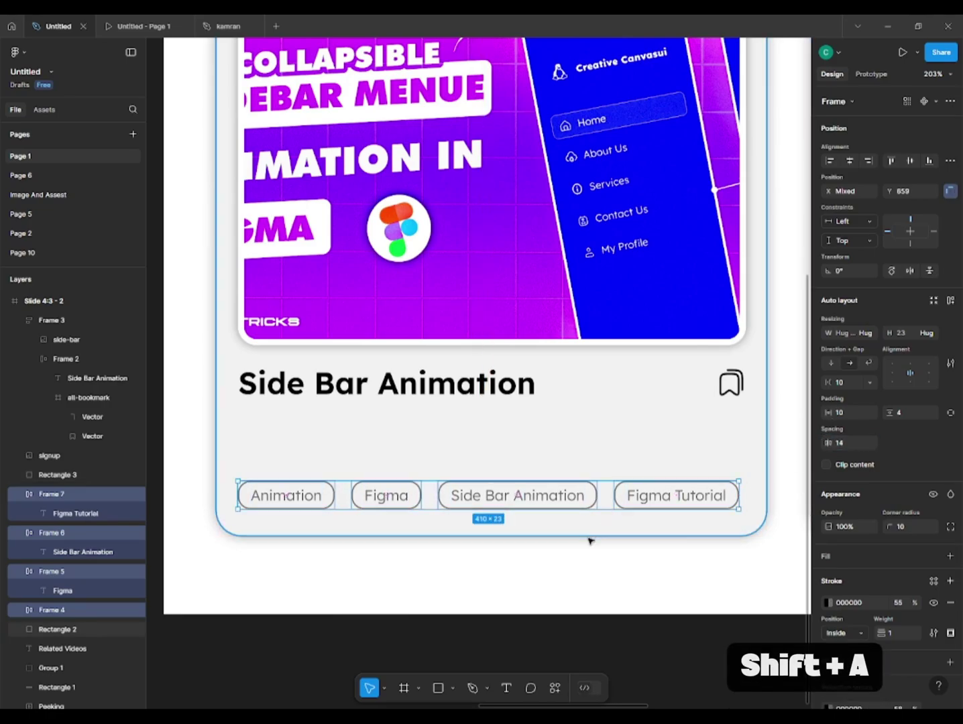
pyautogui.keyDown('shift'); pyautogui.click(617, 452); pyautogui.keyUp('shift')
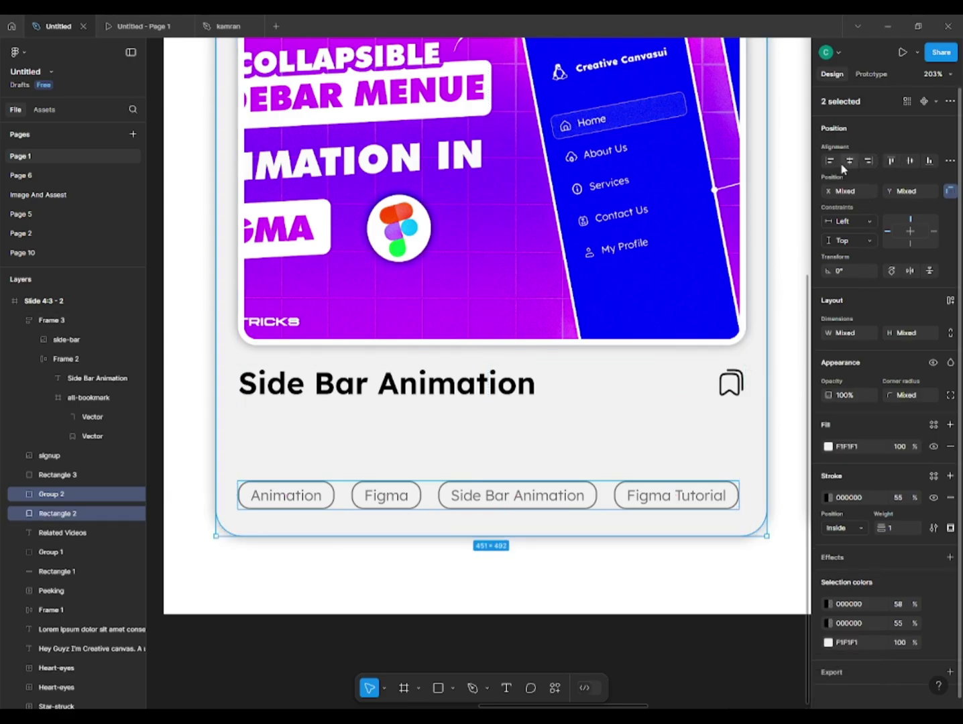
pyautogui.click(847, 161)
# Step: Combine the first card's thumbnail-and-title frame and its tag group in one vertical auto layout
pyautogui.keyDown('shift'); pyautogui.click(652, 267); pyautogui.keyUp('shift')
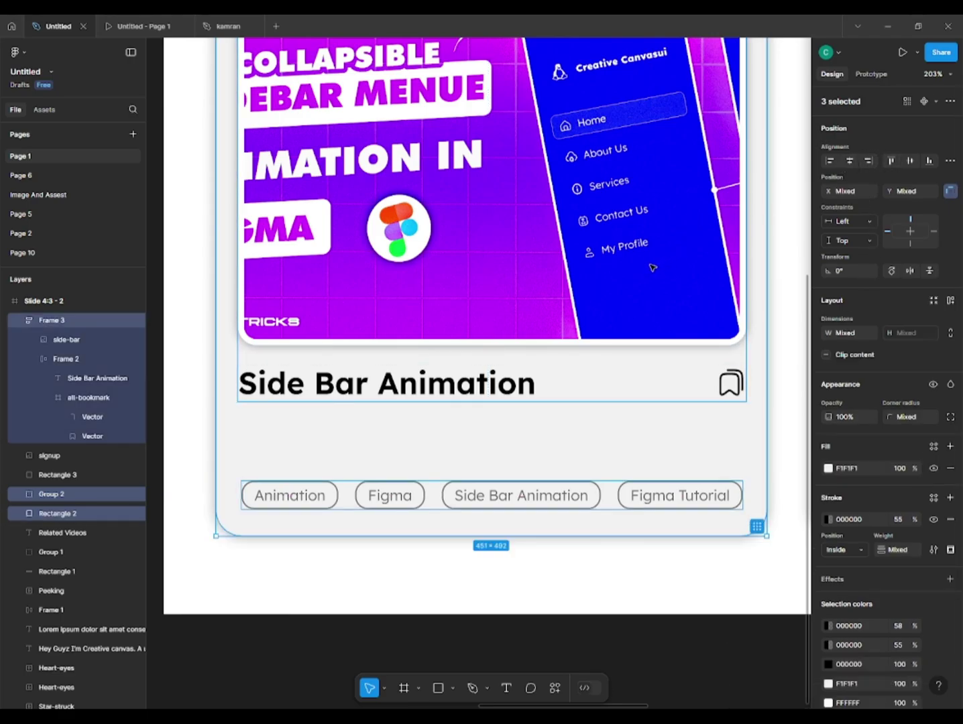
pyautogui.keyDown('shift'); pyautogui.click(697, 447); pyautogui.keyUp('shift')
pyautogui.click(409, 688)
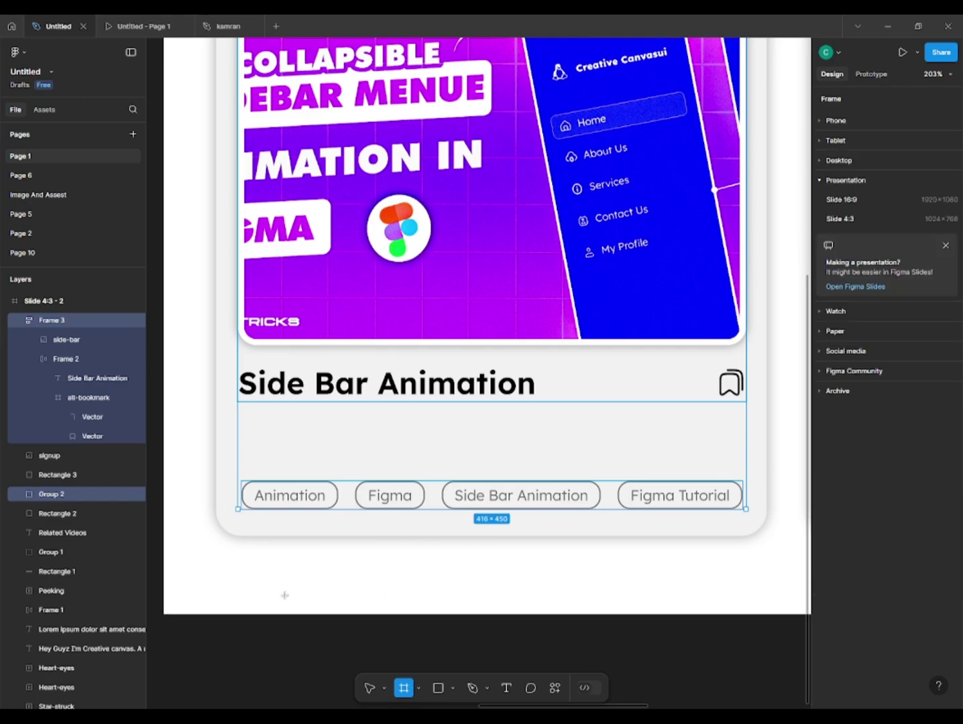
pyautogui.moveTo(285, 634); pyautogui.dragTo(288, 638)
pyautogui.scroll(-3, 296, 622)
pyautogui.click(318, 557)
pyautogui.click(322, 542)
pyautogui.keyDown('shift'); pyautogui.click(354, 473); pyautogui.keyUp('shift')
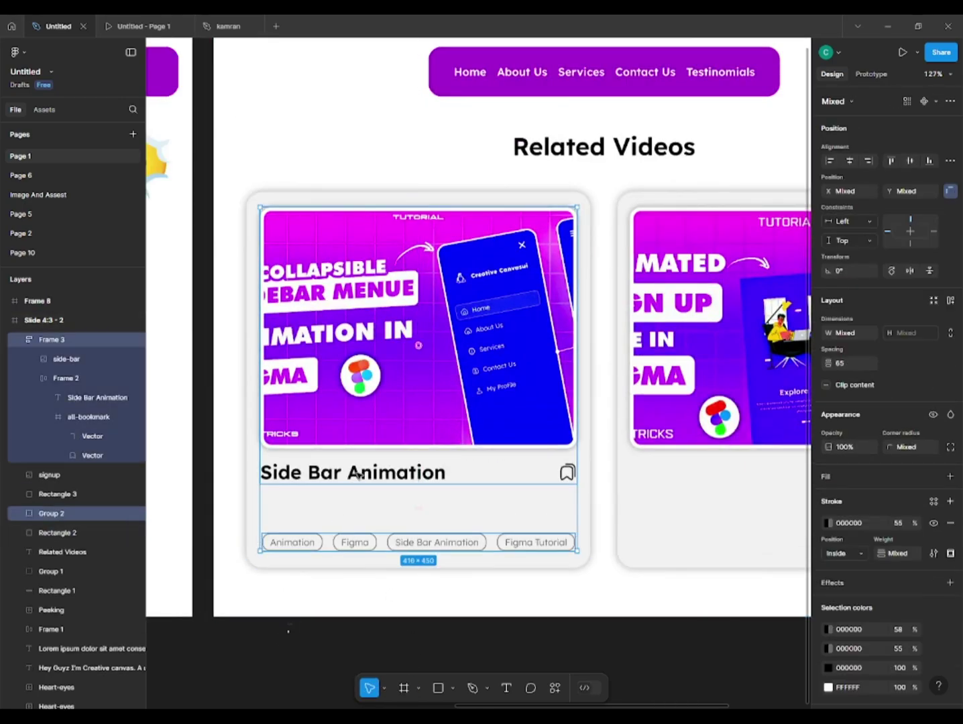
pyautogui.hotkey('shift', 'a')
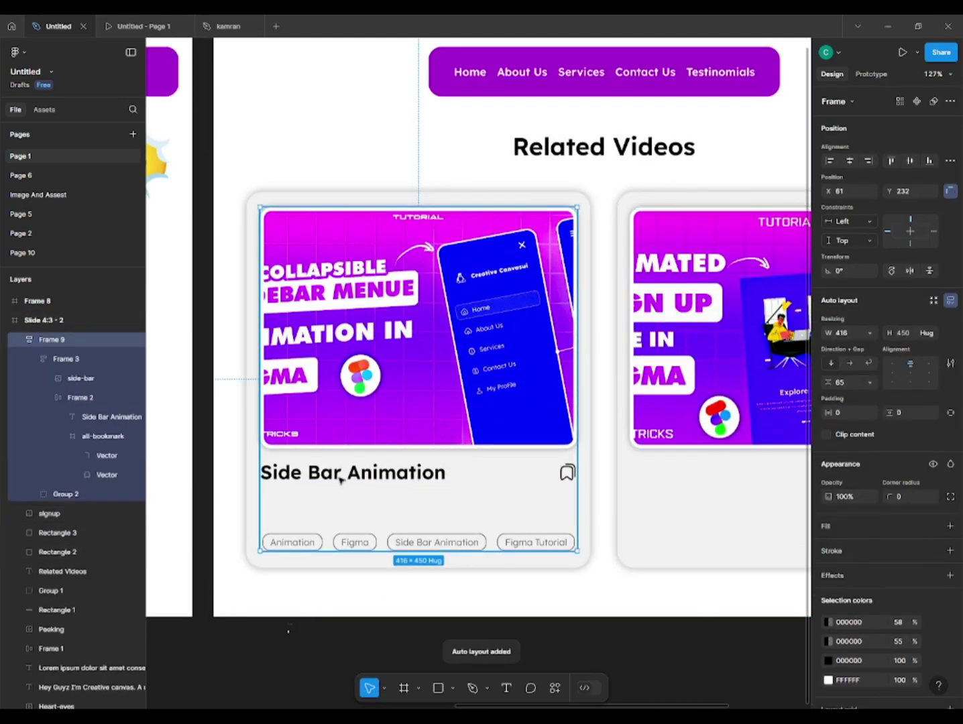
# Step: Wrap the first card's content and its background rectangle in an auto layout frame
pyautogui.moveTo(466, 407); pyautogui.dragTo(436, 410)
pyautogui.keyDown('shift'); pyautogui.click(557, 402); pyautogui.keyUp('shift')
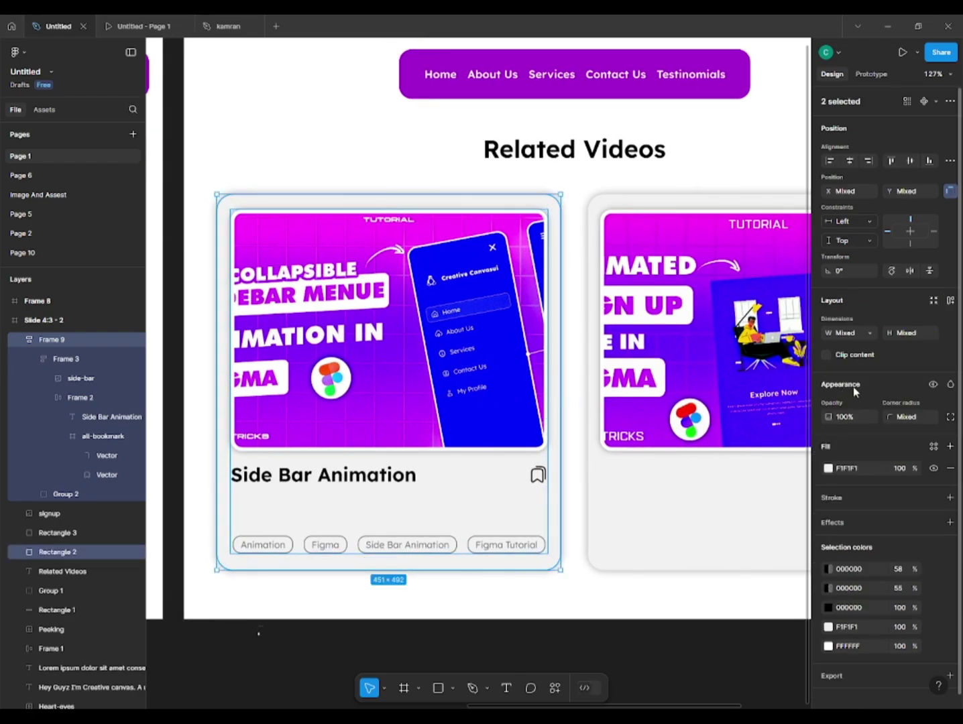
pyautogui.click(950, 300)
# Step: Duplicate the first card's title row and tags onto the second card and left-align them with its sign-up thumbnail
pyautogui.doubleClick(288, 477)
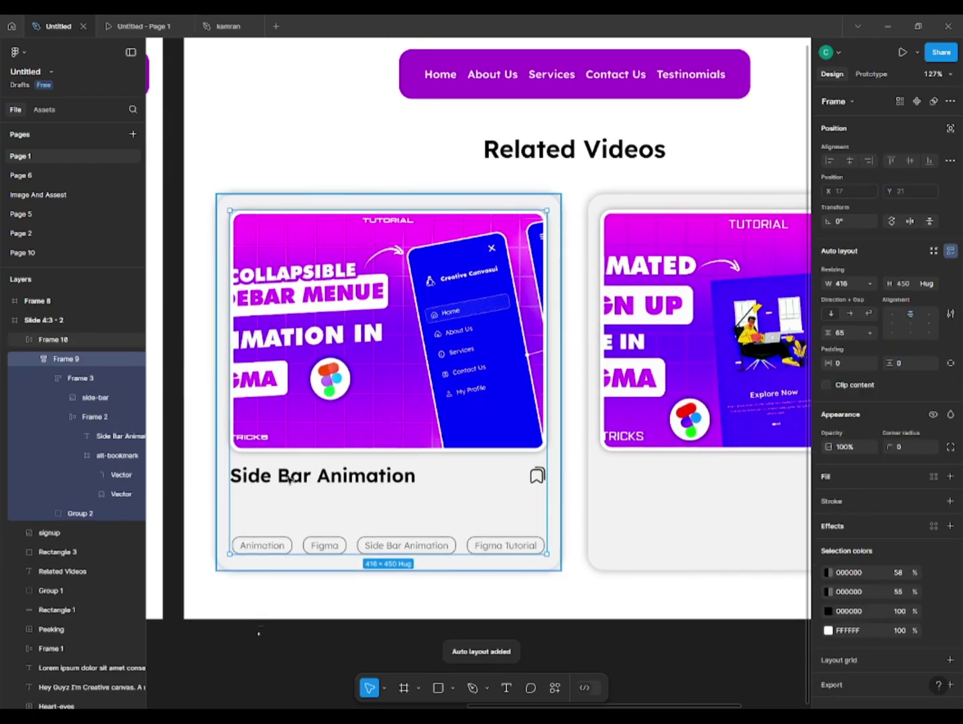
pyautogui.doubleClick(287, 476)
pyautogui.doubleClick(288, 477)
pyautogui.keyDown('shift'); pyautogui.click(279, 543); pyautogui.keyUp('shift')
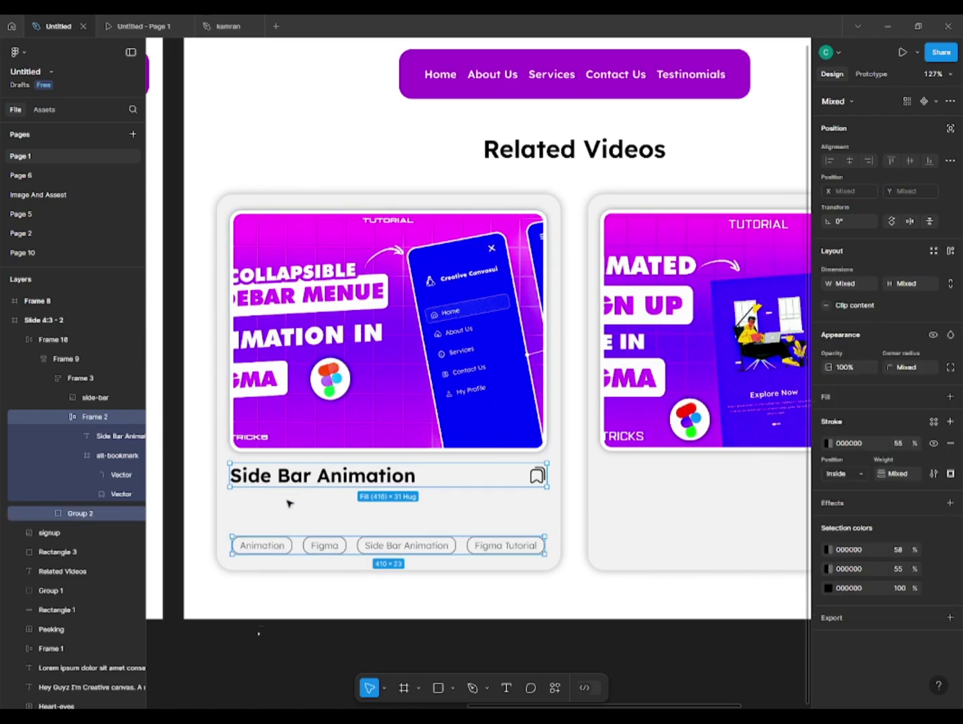
pyautogui.moveTo(290, 499); pyautogui.dragTo(663, 474)
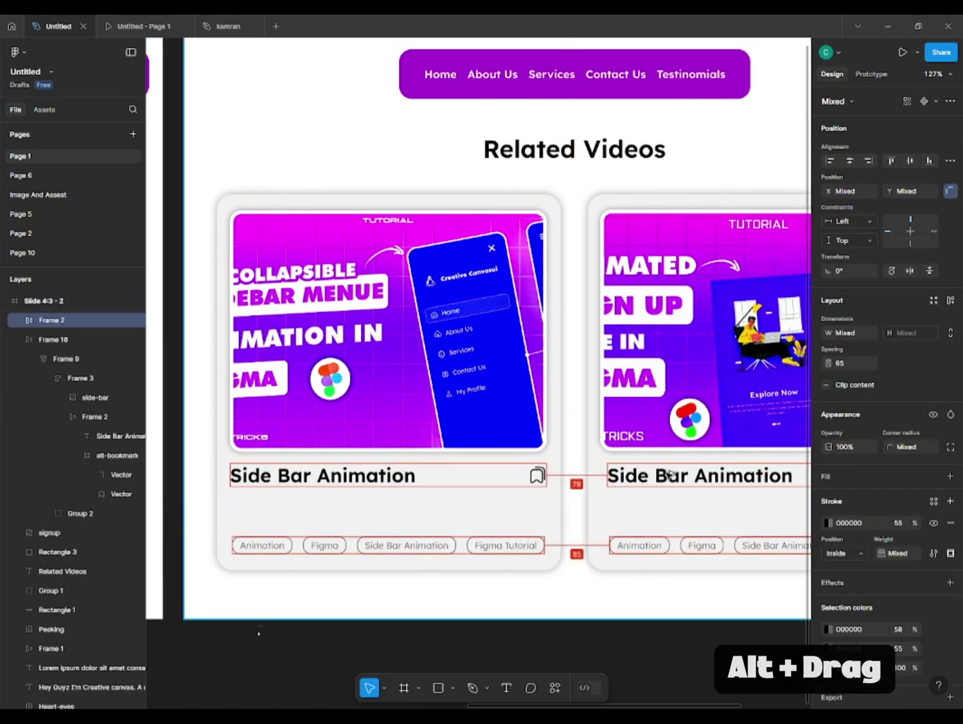
pyautogui.hscroll(3, 663, 473)
pyautogui.keyDown('shift'); pyautogui.click(606, 386); pyautogui.keyUp('shift')
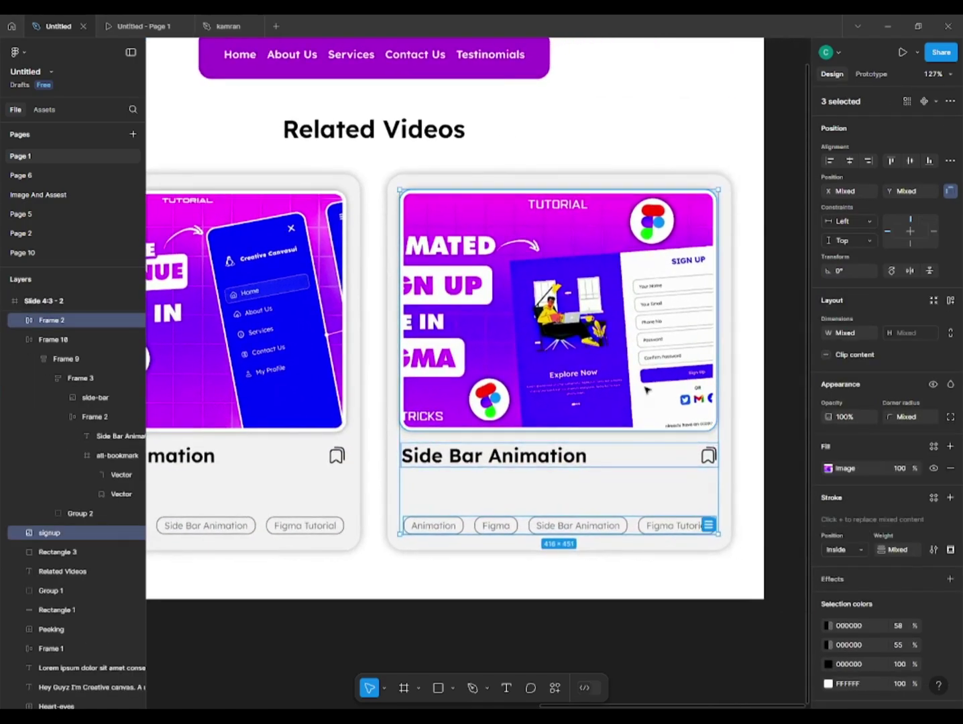
pyautogui.click(830, 161)
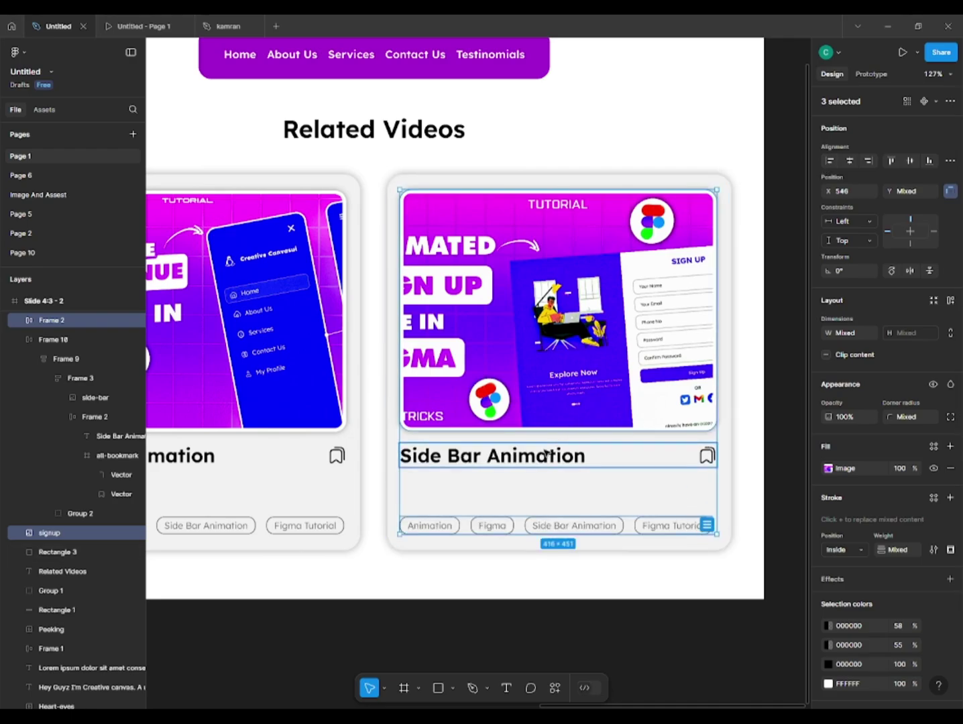
# Step: Change the second card's title to "Animated login/signup"
pyautogui.click(436, 462)
pyautogui.doubleClick(436, 462)
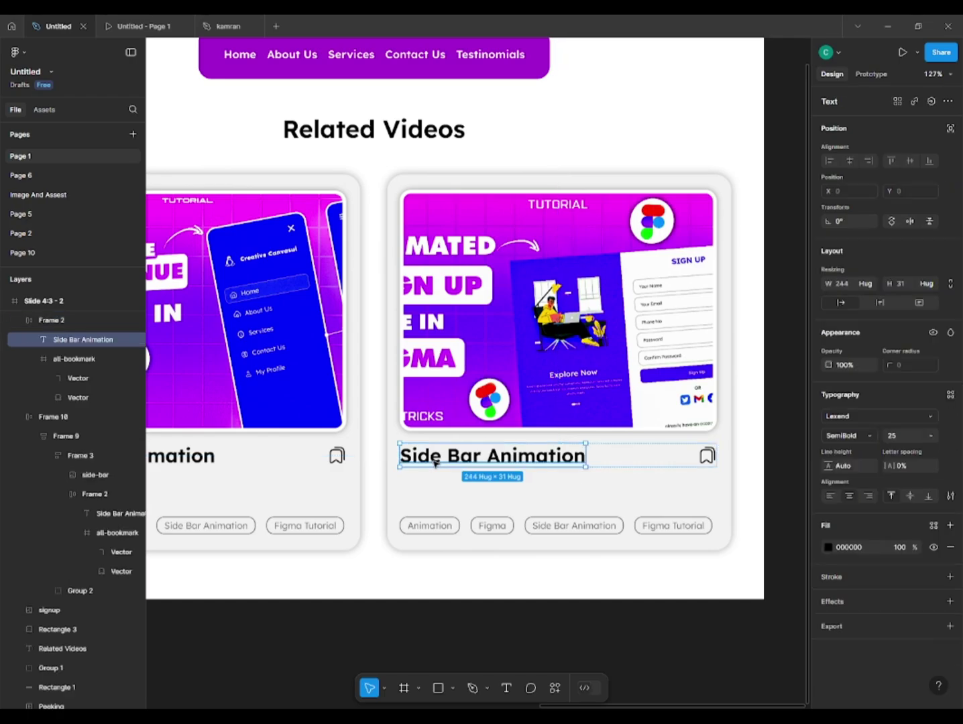
pyautogui.press('Return')
pyautogui.moveTo(484, 456); pyautogui.dragTo(421, 474)
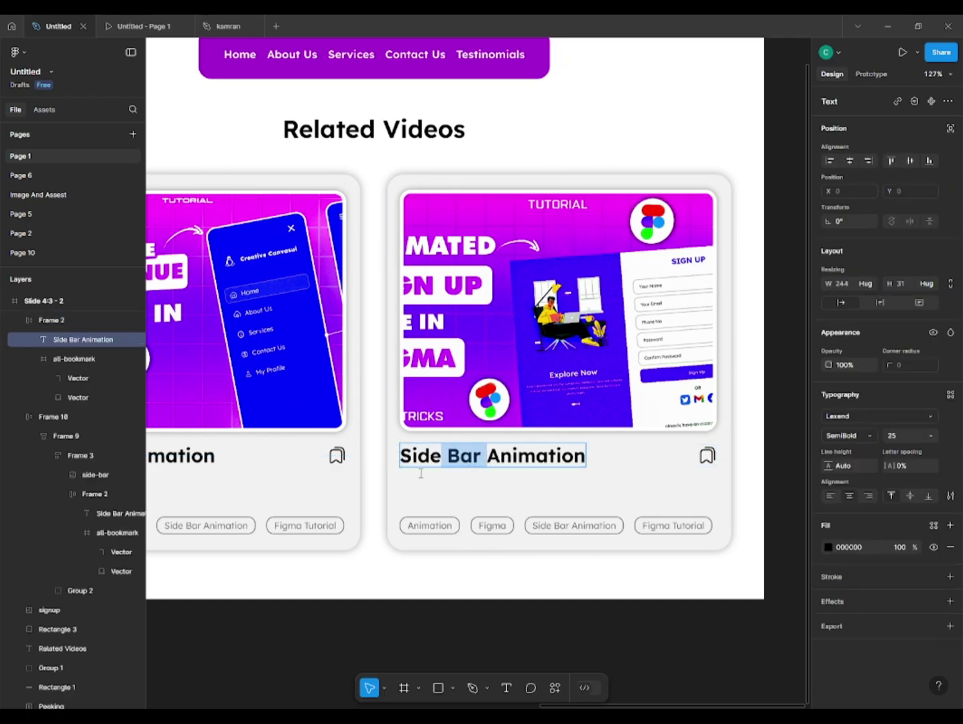
pyautogui.press('BackSpace')
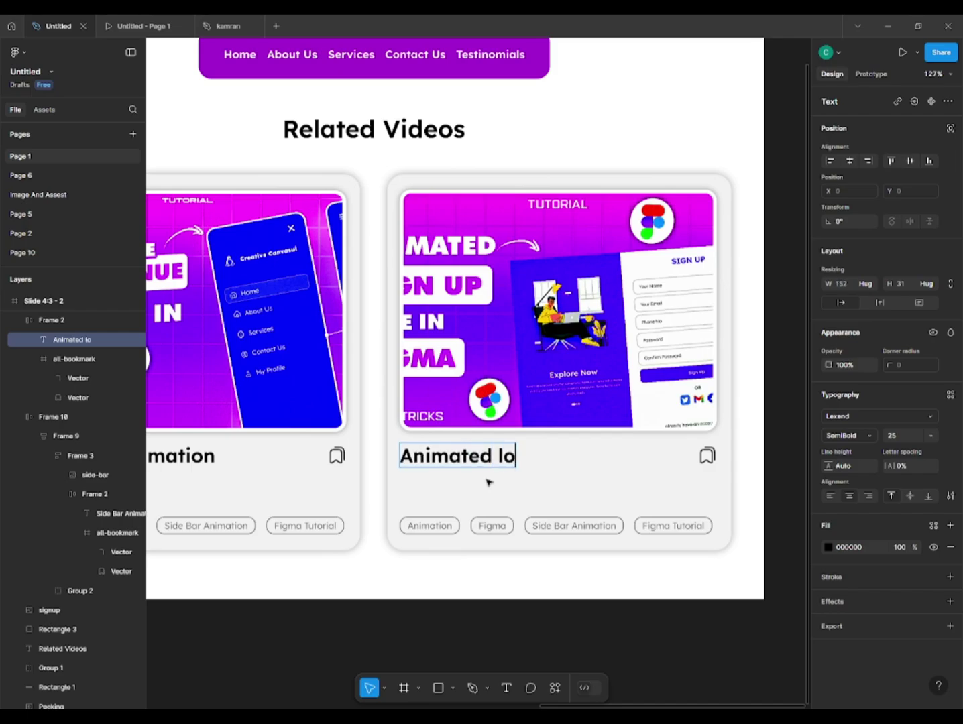
pyautogui.write('/')
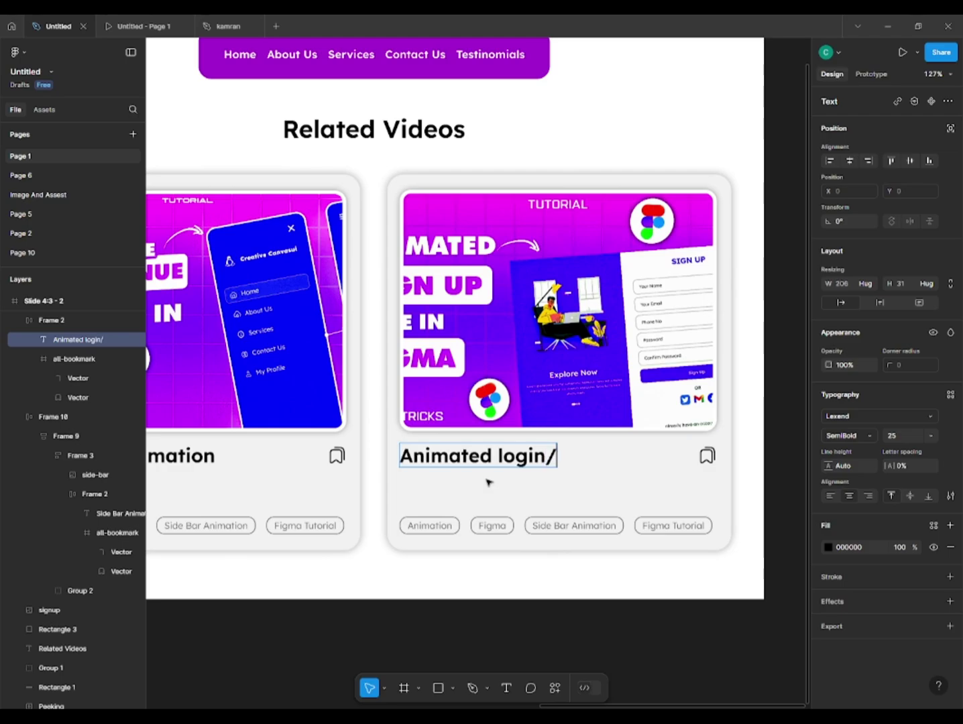
pyautogui.write('sign up')
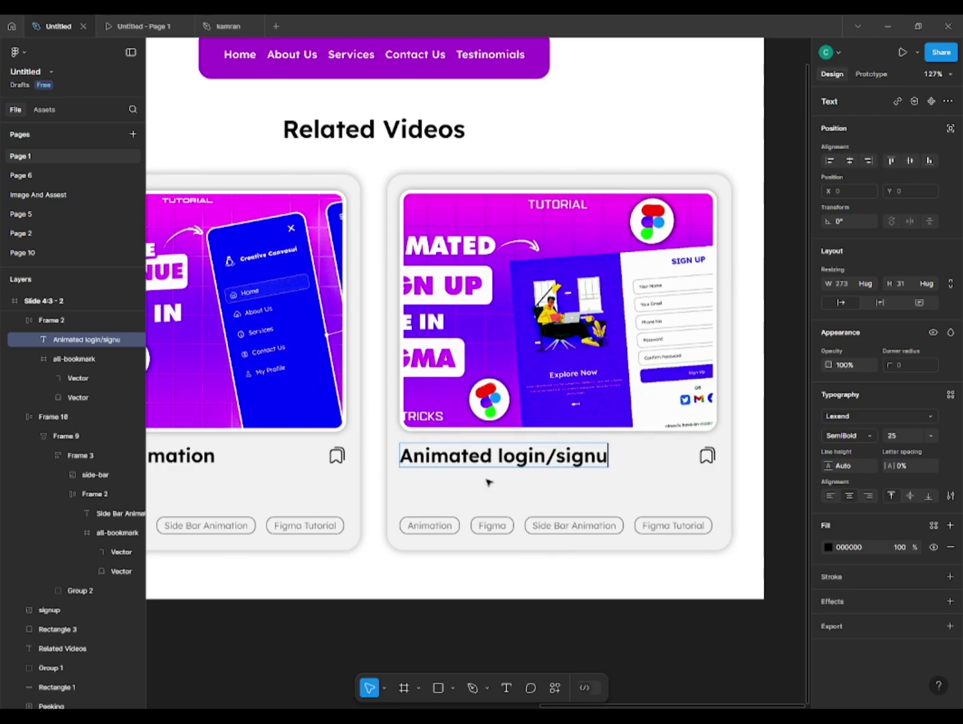
pyautogui.click(496, 580)
pyautogui.click(498, 595)
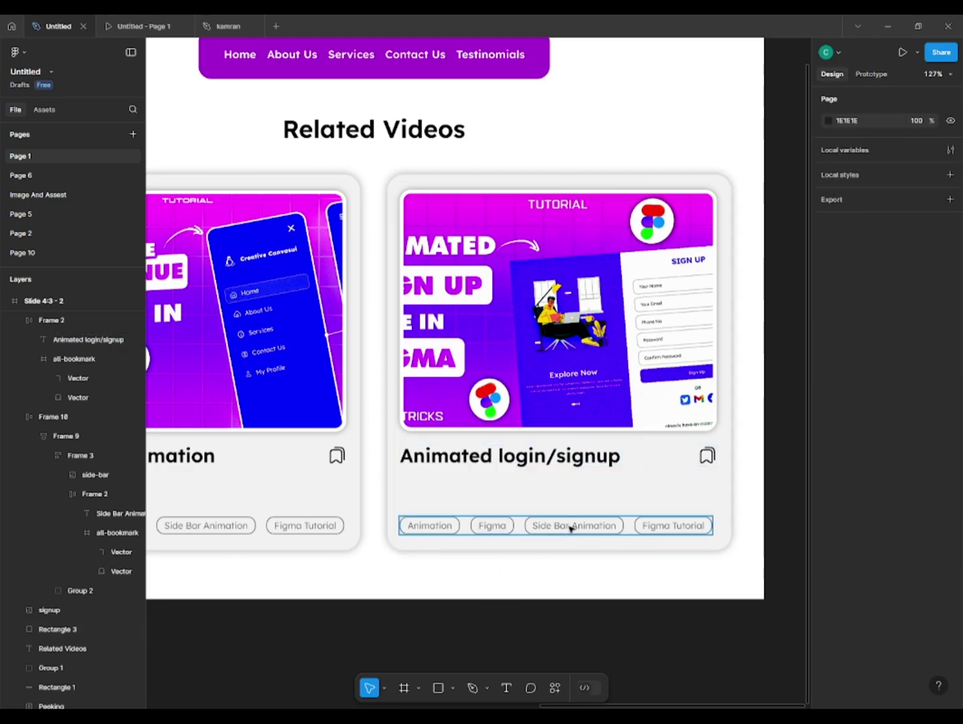
# Step: Put the second card's thumbnail and title row in an auto layout, and nest that with the tags in another
pyautogui.click(548, 468)
pyautogui.keyDown('shift'); pyautogui.click(557, 429); pyautogui.keyUp('shift')
pyautogui.hotkey('shift', 'a')
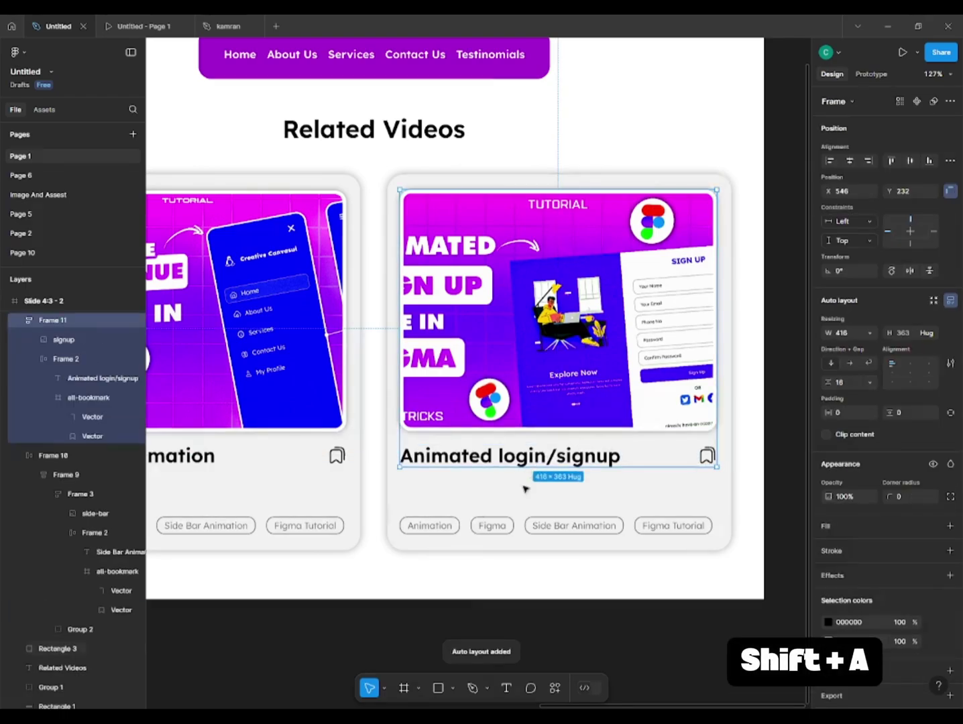
pyautogui.keyDown('shift'); pyautogui.click(505, 524); pyautogui.keyUp('shift')
pyautogui.hotkey('shift', 'a')
# Step: Wrap the second card's content and its background rectangle in an auto layout frame
pyautogui.keyDown('shift'); pyautogui.click(395, 490); pyautogui.keyUp('shift')
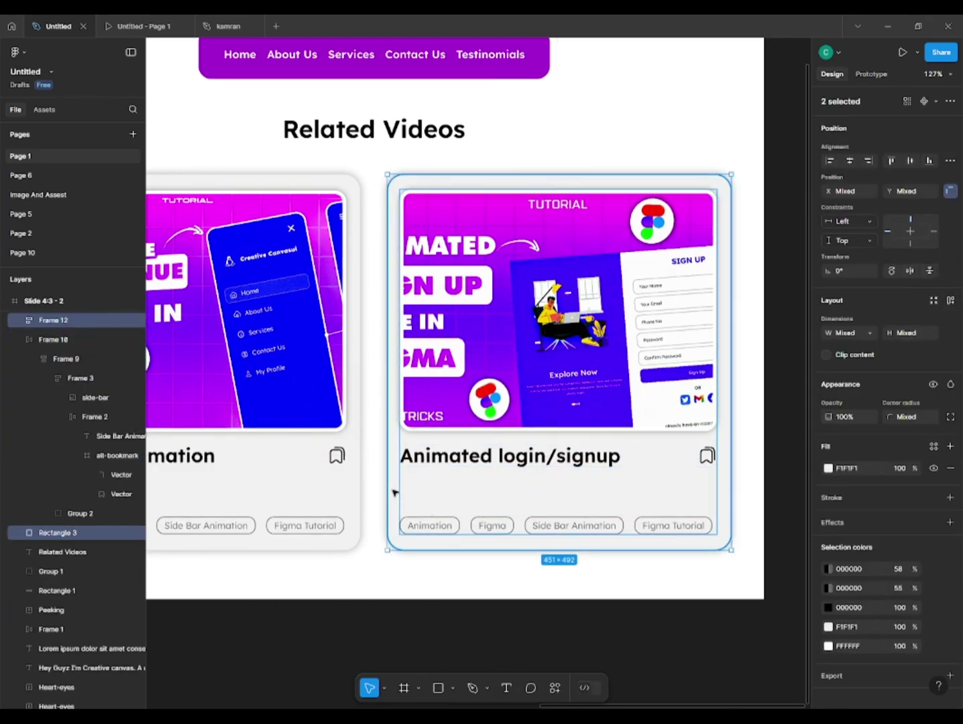
pyautogui.hotkey('shift', 'a')
pyautogui.scroll(-3, 394, 491)
pyautogui.scroll(-2, 378, 510)
pyautogui.click(388, 545)
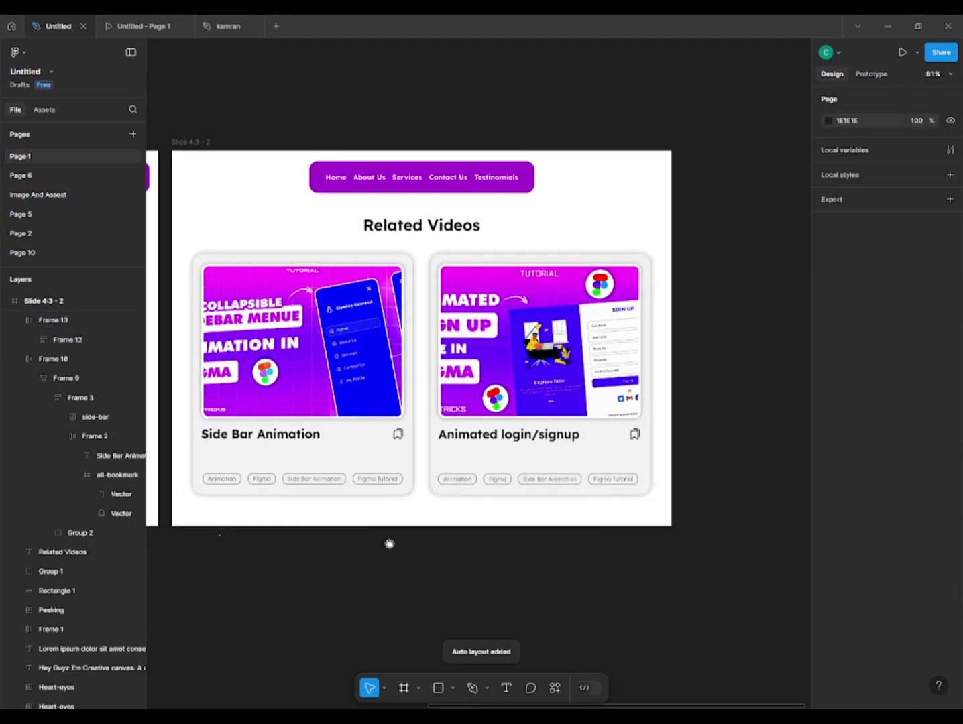
# Step: Duplicate both video cards and move the copies straight down below the slide to Y 793
pyautogui.hscroll(-2, 416, 530)
pyautogui.moveTo(397, 518); pyautogui.dragTo(416, 489)
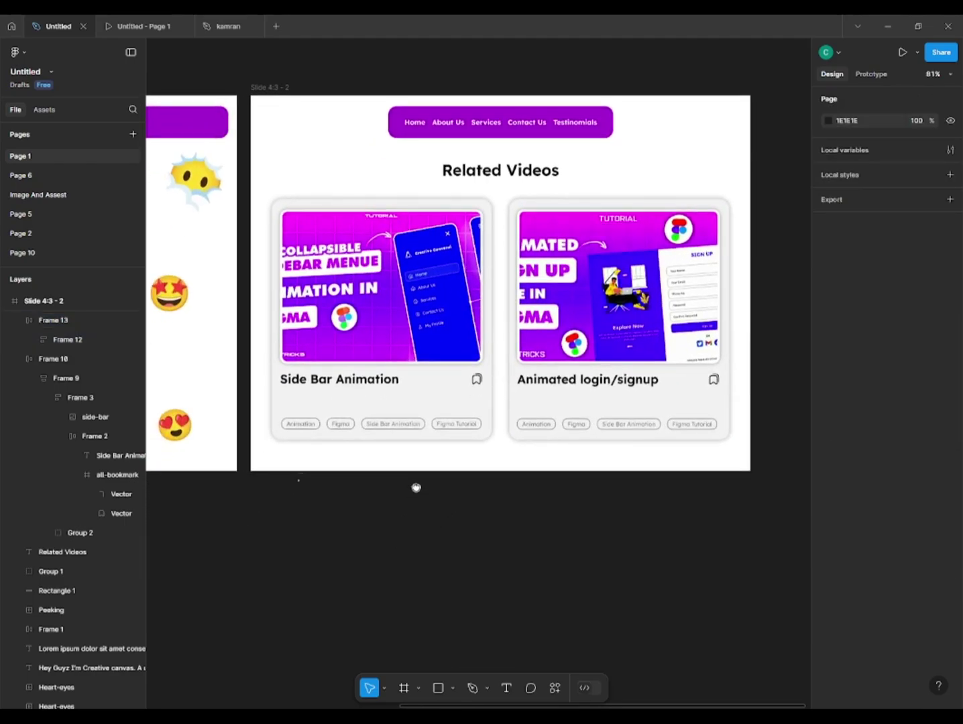
pyautogui.scroll(-2, 419, 490)
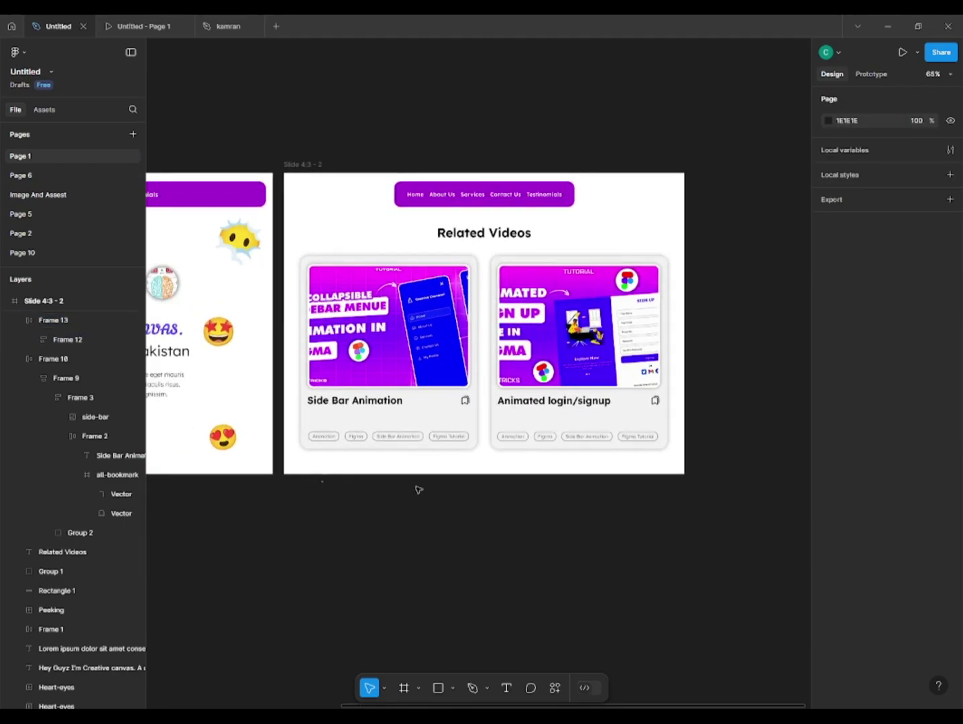
pyautogui.moveTo(416, 486); pyautogui.dragTo(478, 498)
pyautogui.scroll(-1, 456, 485)
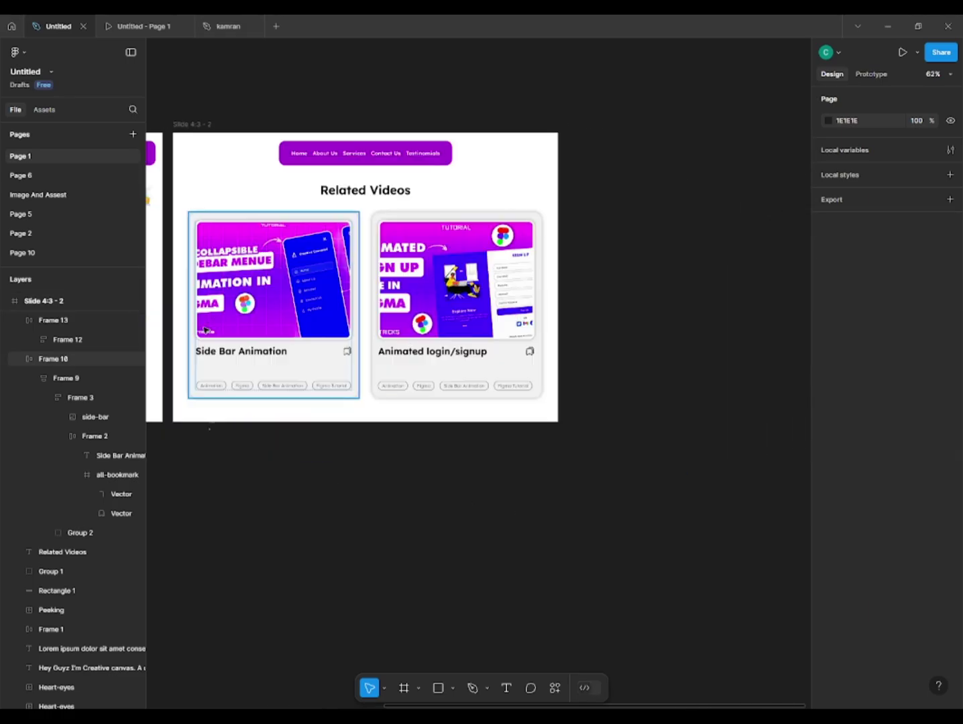
pyautogui.click(207, 329)
pyautogui.keyDown('shift'); pyautogui.click(399, 252); pyautogui.keyUp('shift')
pyautogui.keyDown('alt'); pyautogui.moveTo(399, 252); pyautogui.dragTo(399, 412); pyautogui.keyUp('alt')
pyautogui.hotkey('shift', 'Down')
pyautogui.hotkey('shift', 'Down')
pyautogui.hotkey('shift', 'Down')
pyautogui.hotkey('shift', 'Down')
pyautogui.hotkey('shift', 'Down')
pyautogui.hotkey('shift', 'Down')
pyautogui.hotkey('shift', 'Down')
pyautogui.hotkey('shift', 'Down')
pyautogui.hotkey('shift', 'Down')
pyautogui.hotkey('shift', 'Down')
pyautogui.hotkey('shift', 'Down')
pyautogui.hotkey('shift', 'Down')
pyautogui.hotkey('shift', 'Down')
pyautogui.hotkey('shift', 'Down')
pyautogui.hotkey('shift', 'Down')
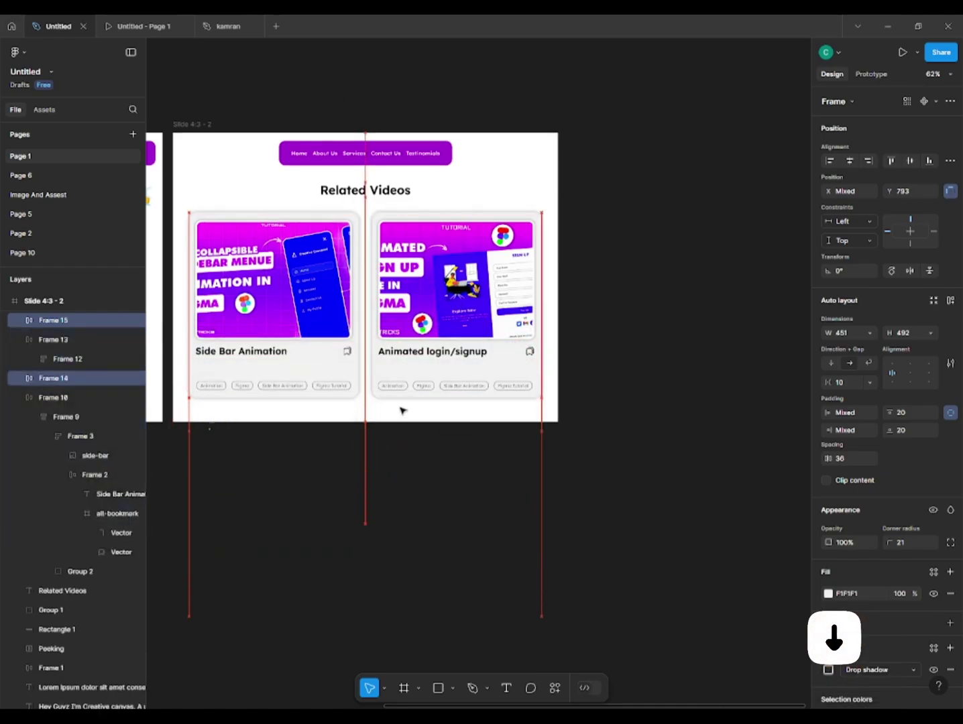
pyautogui.moveTo(168, 476); pyautogui.dragTo(213, 452)
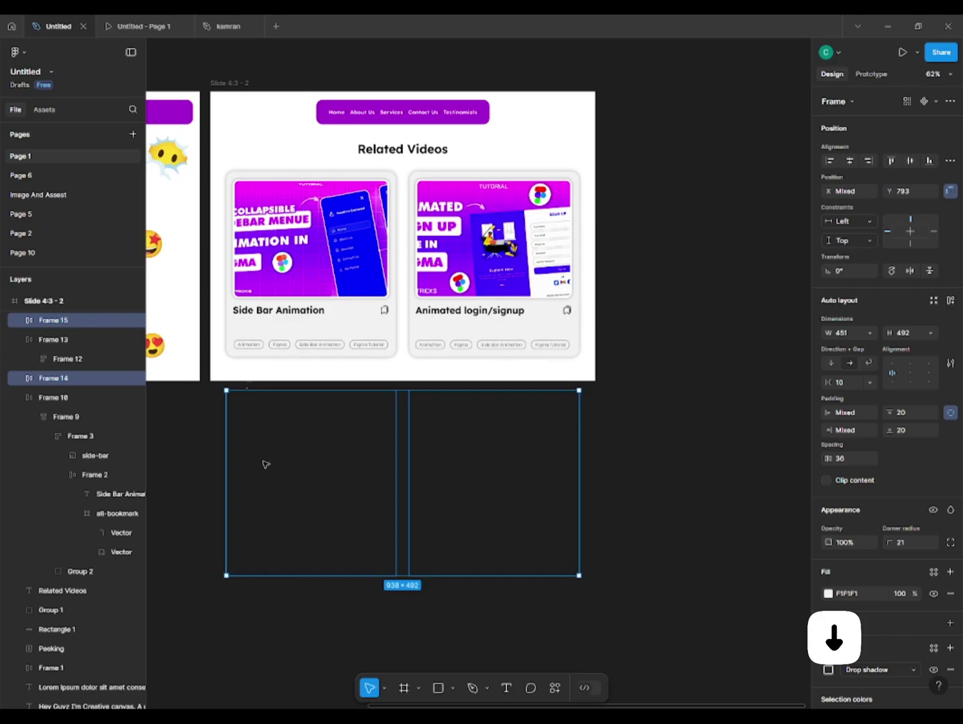
# Step: Turn off clip content on the Slide 4:3 - 2 frame so the duplicated cards below it show
pyautogui.click(230, 84)
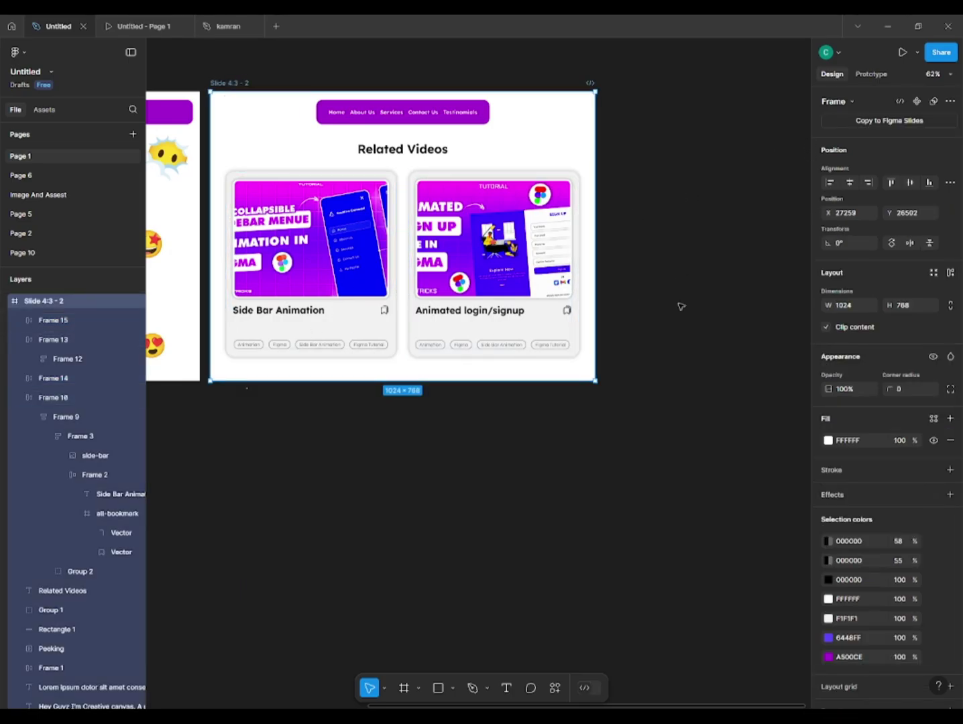
pyautogui.scroll(1, 288, 437)
pyautogui.moveTo(289, 437); pyautogui.dragTo(312, 376)
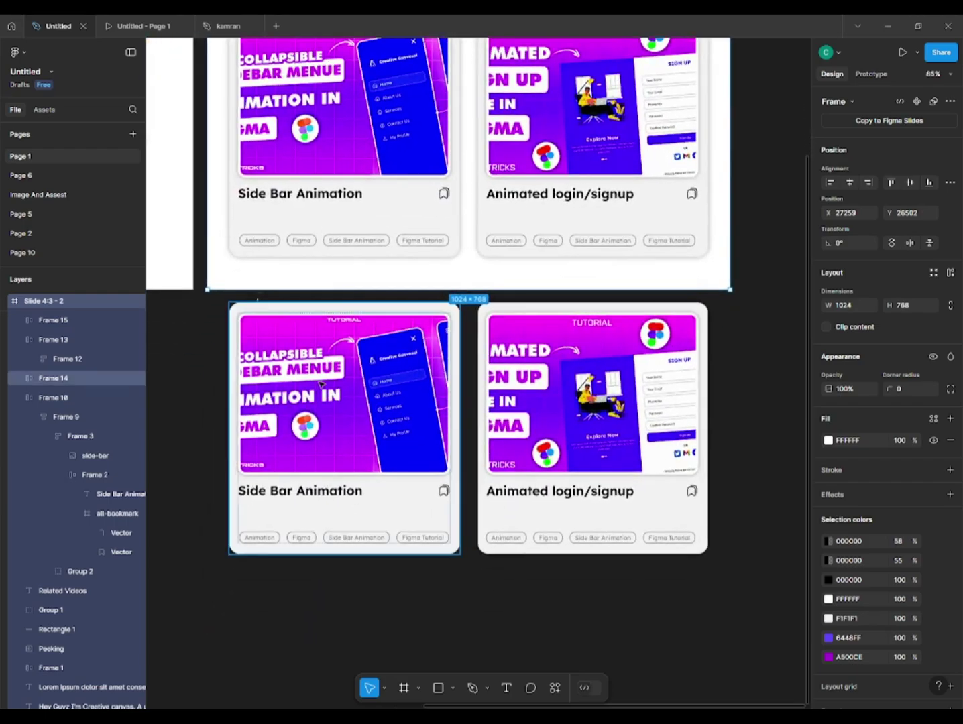
pyautogui.keyDown('ctrl'); pyautogui.click(310, 381); pyautogui.keyUp('ctrl')
pyautogui.scroll(-1, 310, 382)
# Step: Copy the Revealing Scroll and Card Grid thumbnails from the Image And Assest page to Page 1, beside the lower cards
pyautogui.click(45, 199)
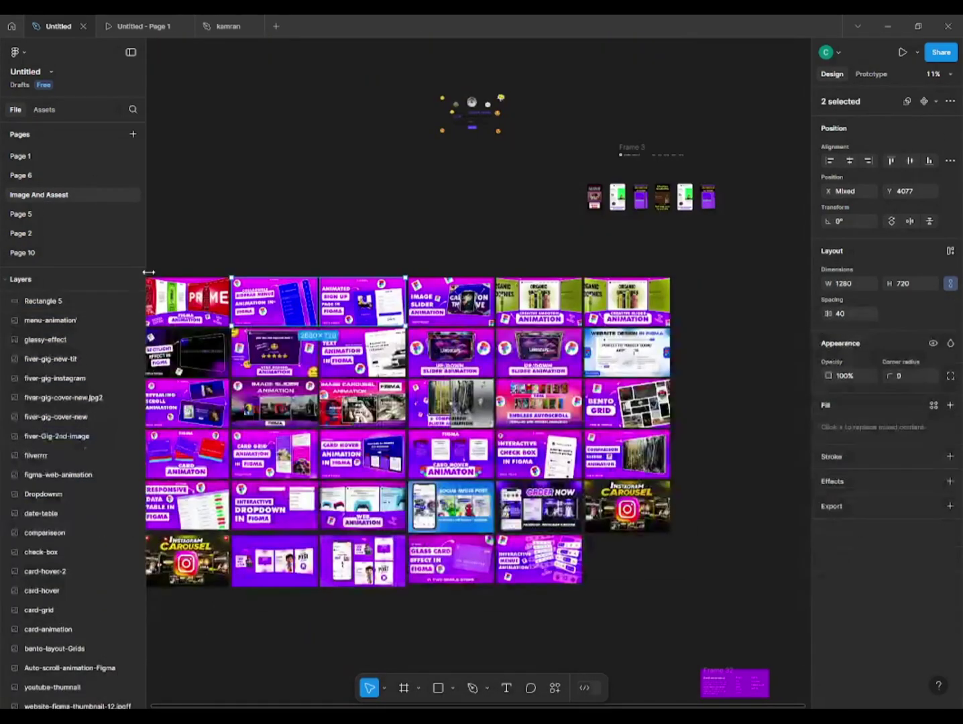
pyautogui.moveTo(204, 318); pyautogui.dragTo(244, 275)
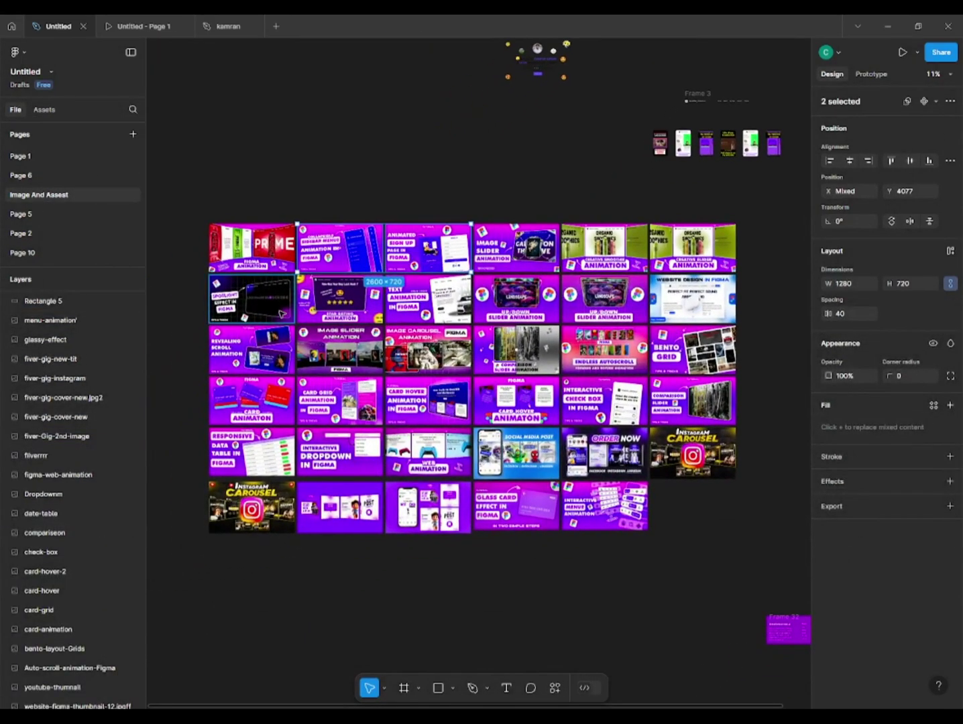
pyautogui.click(258, 352)
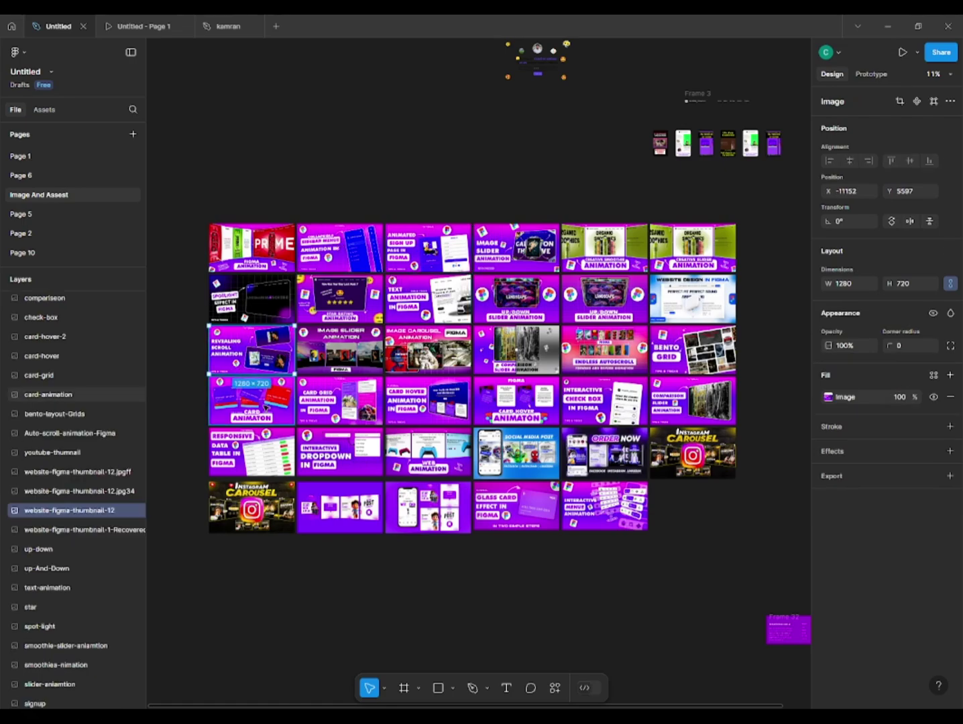
pyautogui.keyDown('shift'); pyautogui.click(321, 399); pyautogui.keyUp('shift')
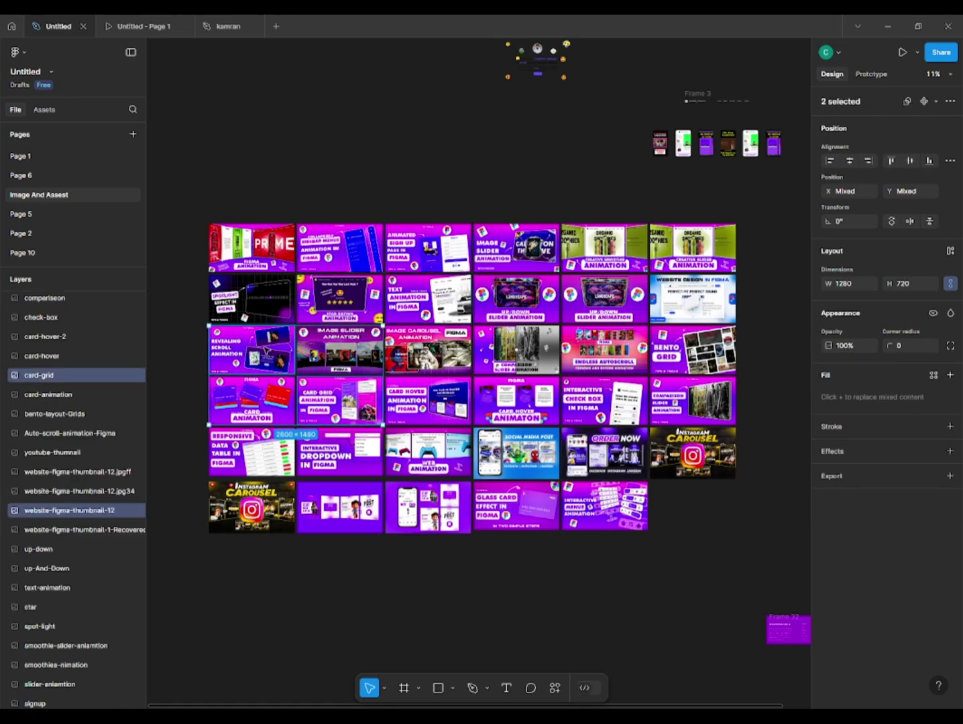
pyautogui.click(265, 350)
pyautogui.click(321, 398)
pyautogui.hotkey('ctrl', 'c')
pyautogui.keyDown('shift'); pyautogui.click(266, 350); pyautogui.keyUp('shift')
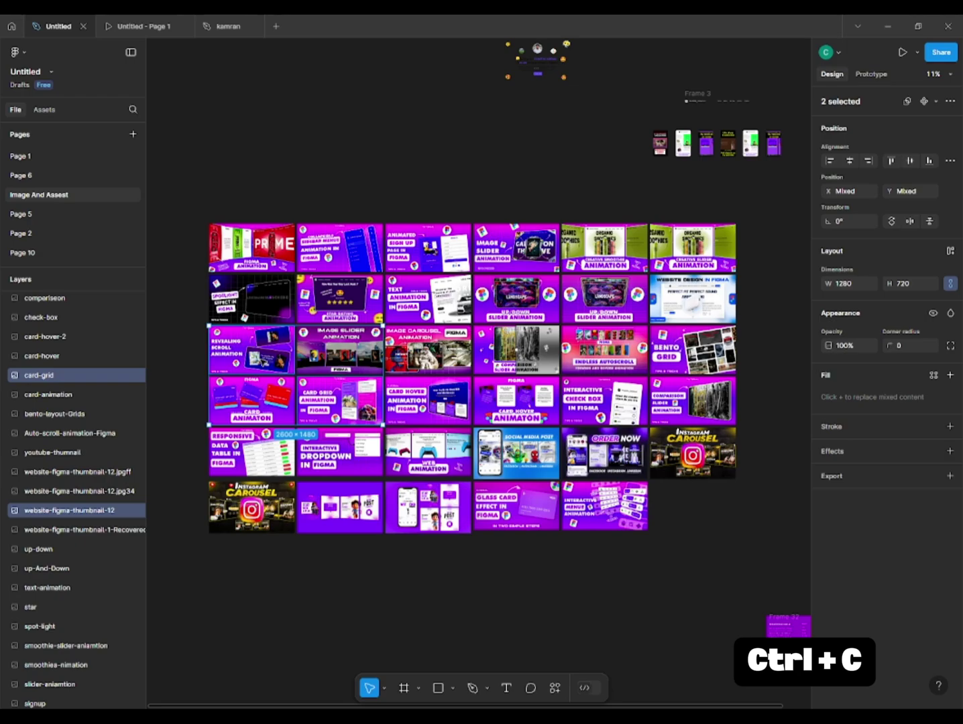
pyautogui.click(44, 157)
pyautogui.hotkey('ctrl', 'v')
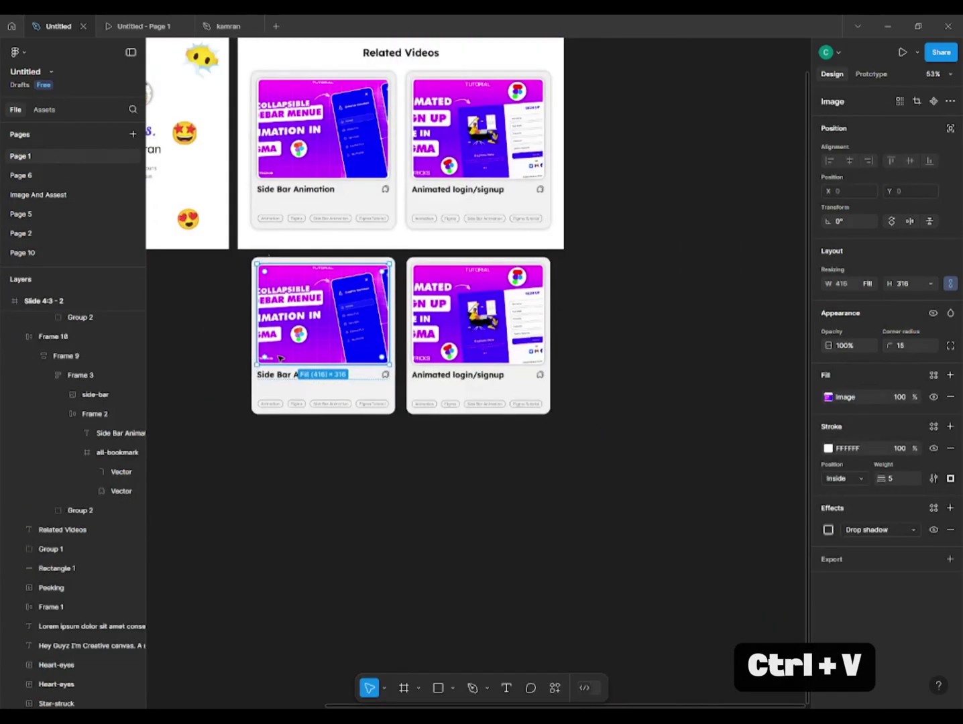
pyautogui.moveTo(460, 314); pyautogui.dragTo(827, 350)
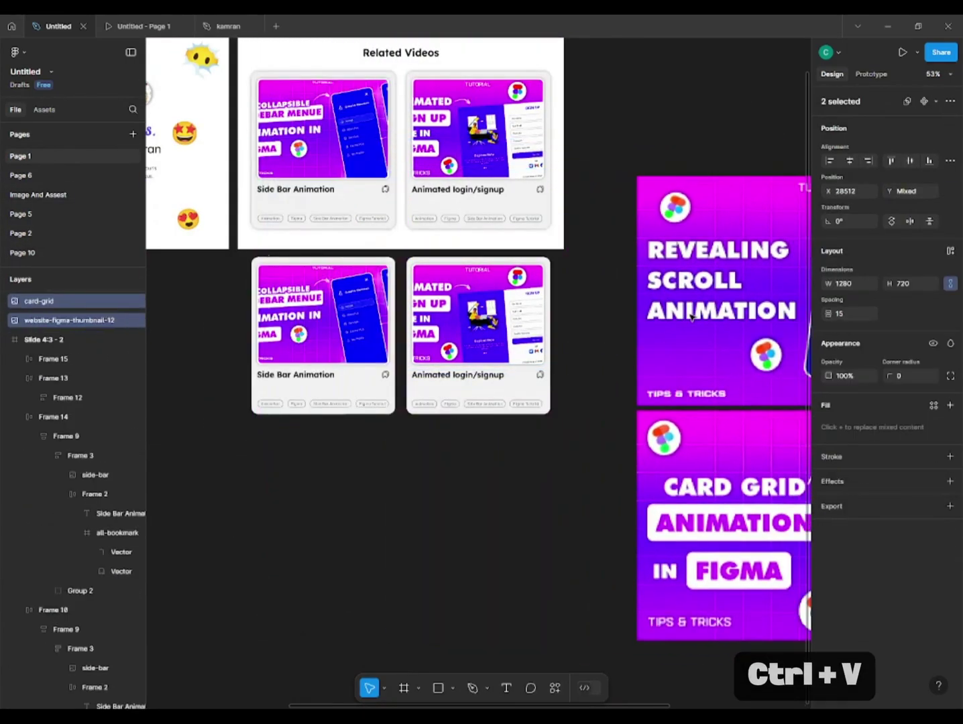
# Step: Resize both pasted thumbnails to 416 wide and 316 high, matching the existing card images
pyautogui.keyDown('ctrl'); pyautogui.click(311, 313); pyautogui.keyUp('ctrl')
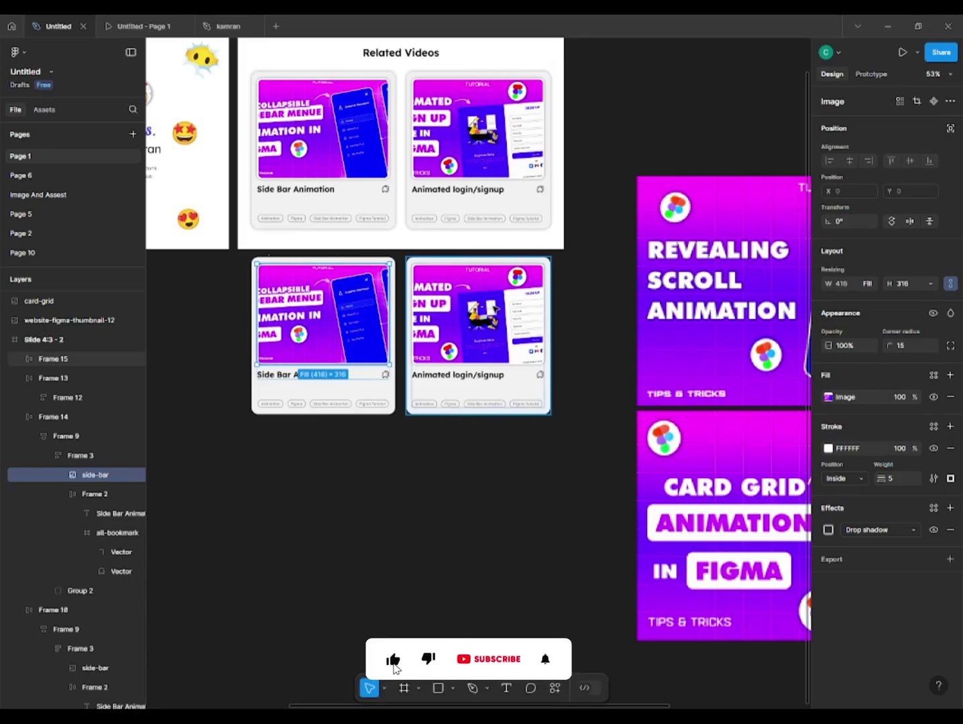
pyautogui.click(596, 266)
pyautogui.hscroll(5, 554, 267)
pyautogui.click(554, 267)
pyautogui.keyDown('shift'); pyautogui.click(505, 442); pyautogui.keyUp('shift')
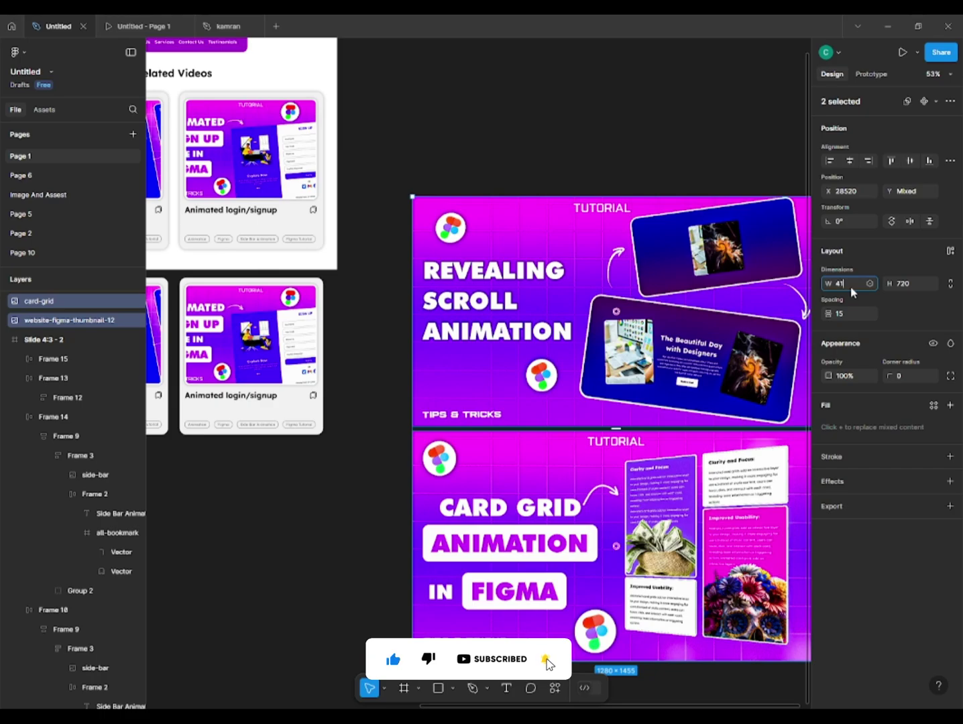
pyautogui.click(900, 284)
pyautogui.write('316')
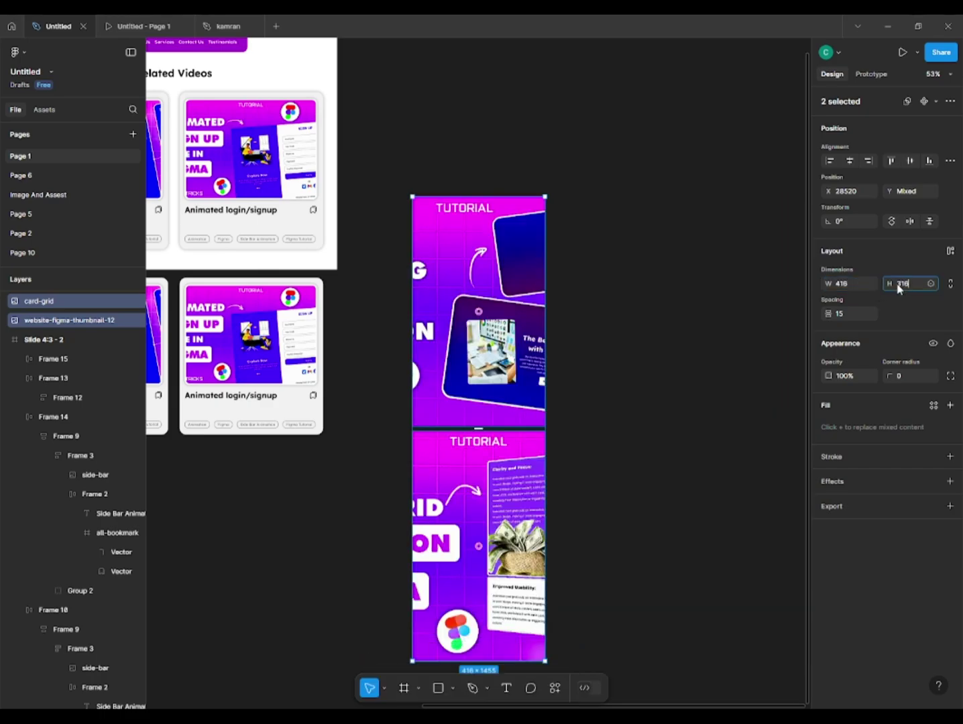
pyautogui.press('Return')
# Step: Replace the lower Side Bar Animation card's thumbnail with the Revealing Scroll image
pyautogui.click(608, 281)
pyautogui.moveTo(388, 368); pyautogui.dragTo(497, 357)
pyautogui.click(582, 235)
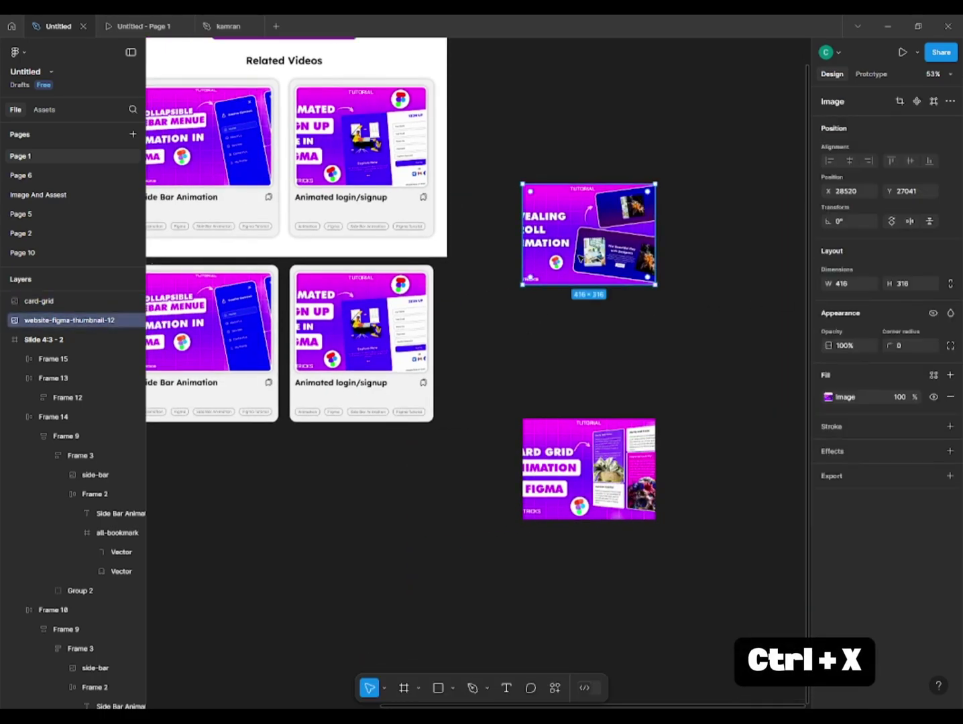
pyautogui.hotkey('ctrl', 'x')
pyautogui.click(181, 330)
pyautogui.hotkey('ctrl', 'v')
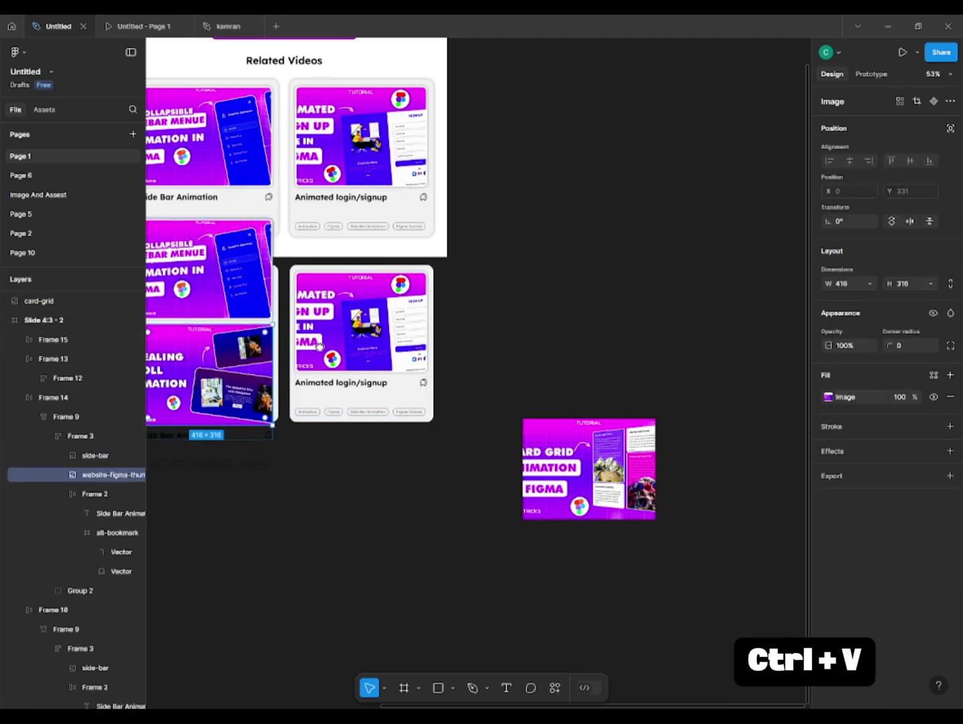
pyautogui.hscroll(-3, 320, 347)
pyautogui.click(336, 288)
pyautogui.press('Delete')
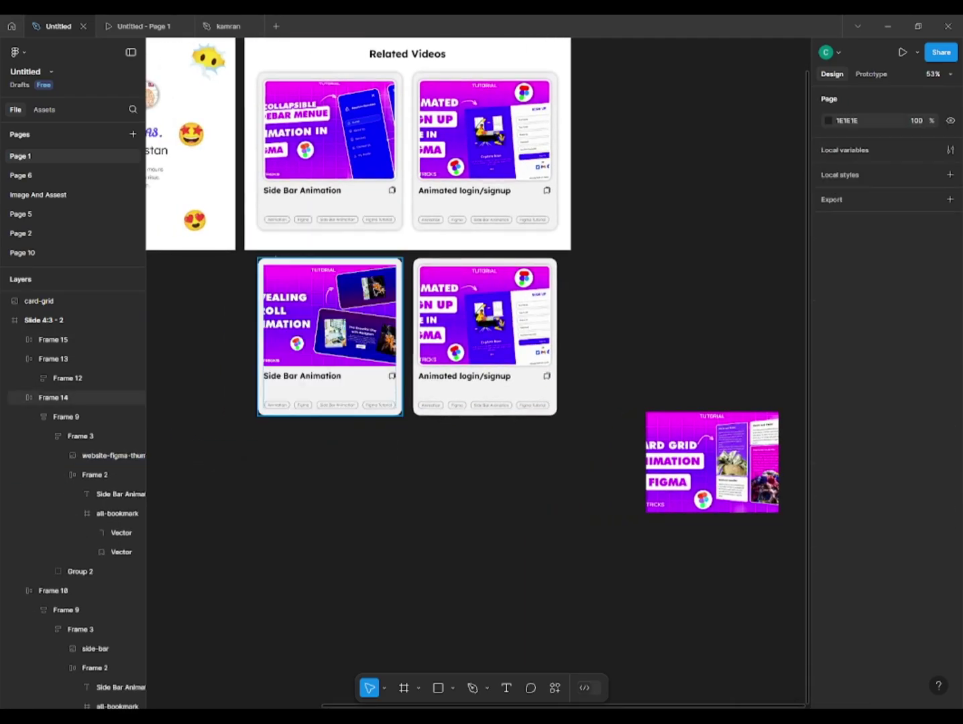
# Step: Replace the lower Animated login/signup card's thumbnail with the Card Grid image
pyautogui.click(520, 336)
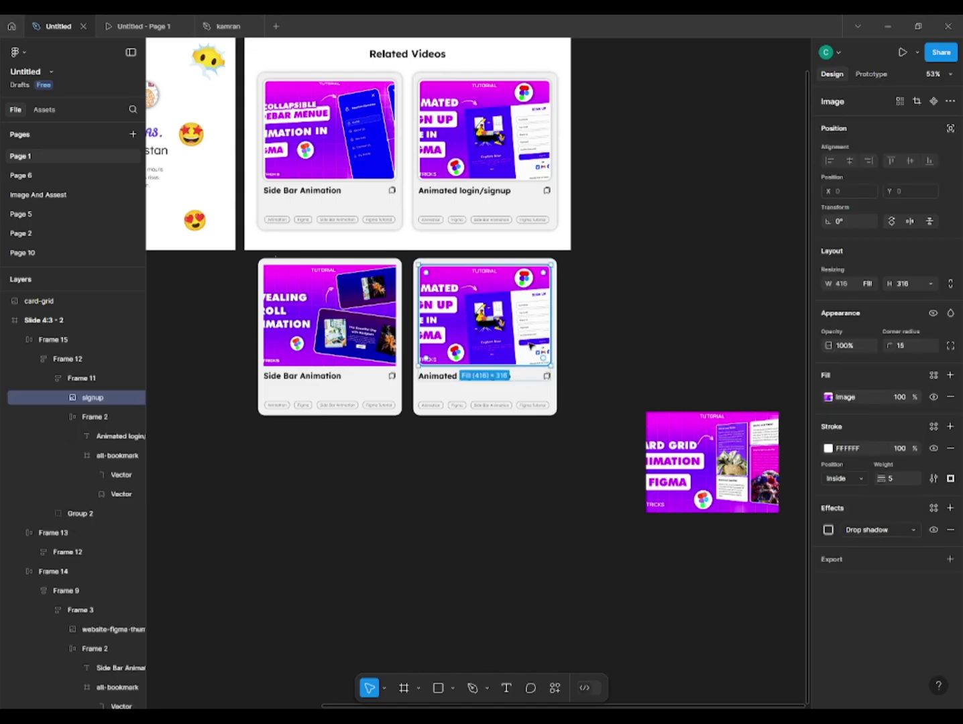
pyautogui.click(747, 421)
pyautogui.hotkey('ctrl', 'x')
pyautogui.click(487, 305)
pyautogui.hotkey('ctrl', 'v')
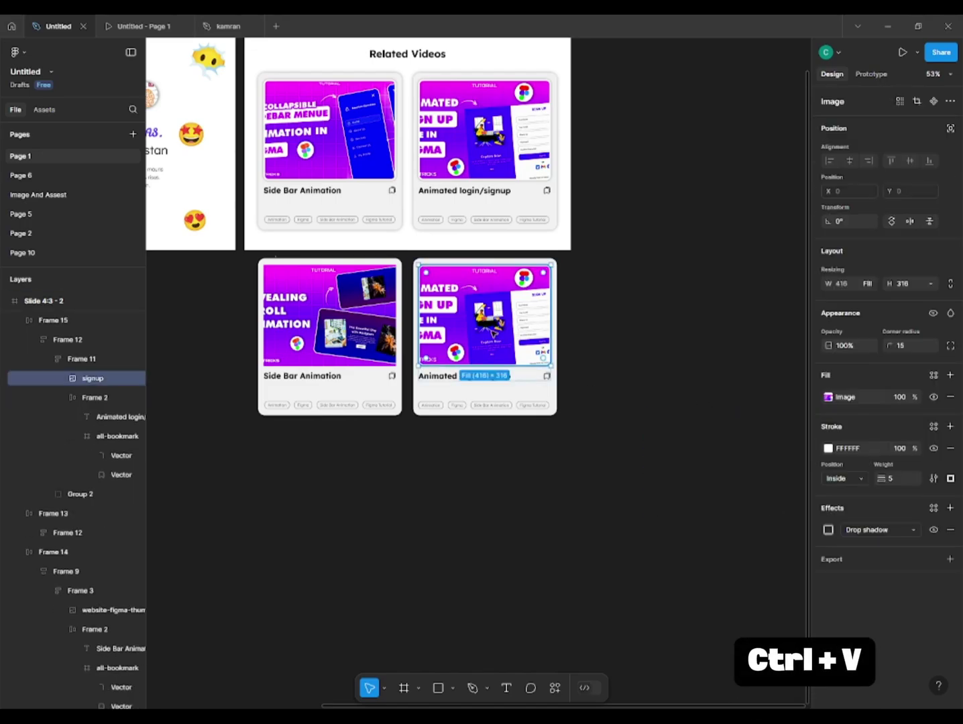
pyautogui.click(488, 297)
pyautogui.press('Delete')
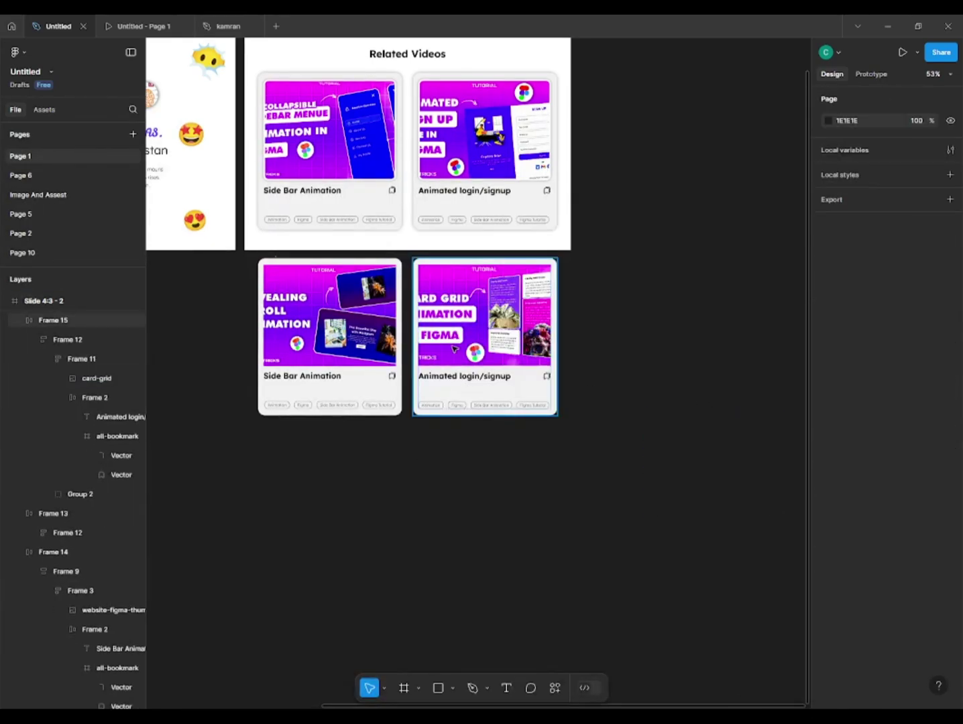
# Step: Set the corner radius of both new thumbnails to 15
pyautogui.scroll(3, 487, 297)
pyautogui.click(365, 317)
pyautogui.keyDown('ctrl'); pyautogui.click(484, 290); pyautogui.keyUp('ctrl')
pyautogui.keyDown('ctrl'); pyautogui.keyDown('shift'); pyautogui.click(355, 302); pyautogui.keyUp('shift'); pyautogui.keyUp('ctrl')
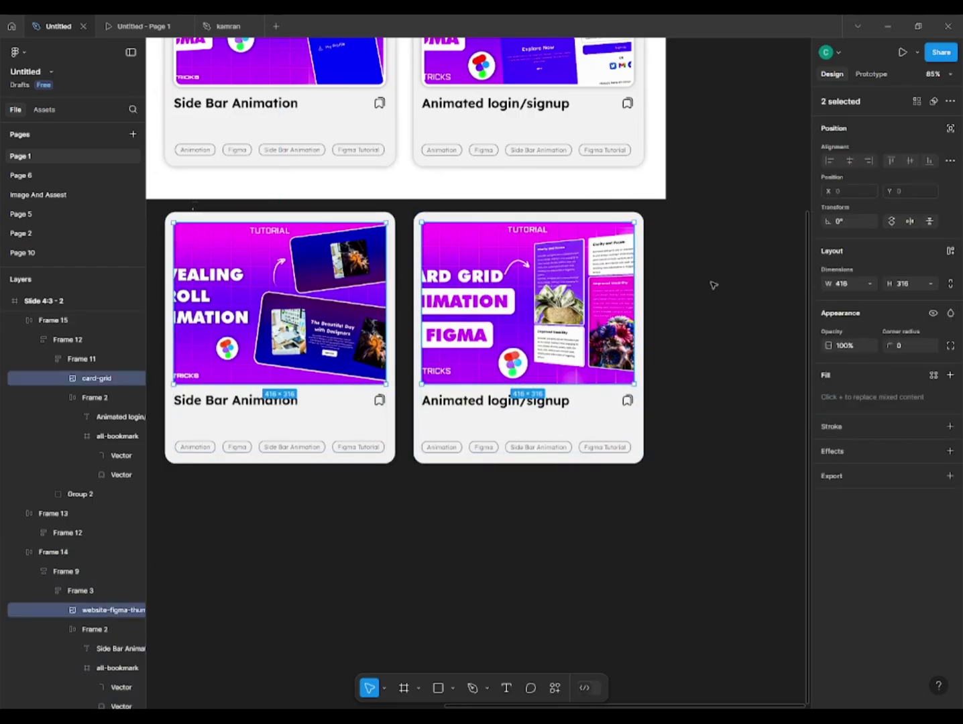
# Step: Give both lower thumbnails a white FFFFFF inside stroke with weight 5
pyautogui.keyDown('ctrl'); pyautogui.click(549, 84); pyautogui.keyUp('ctrl')
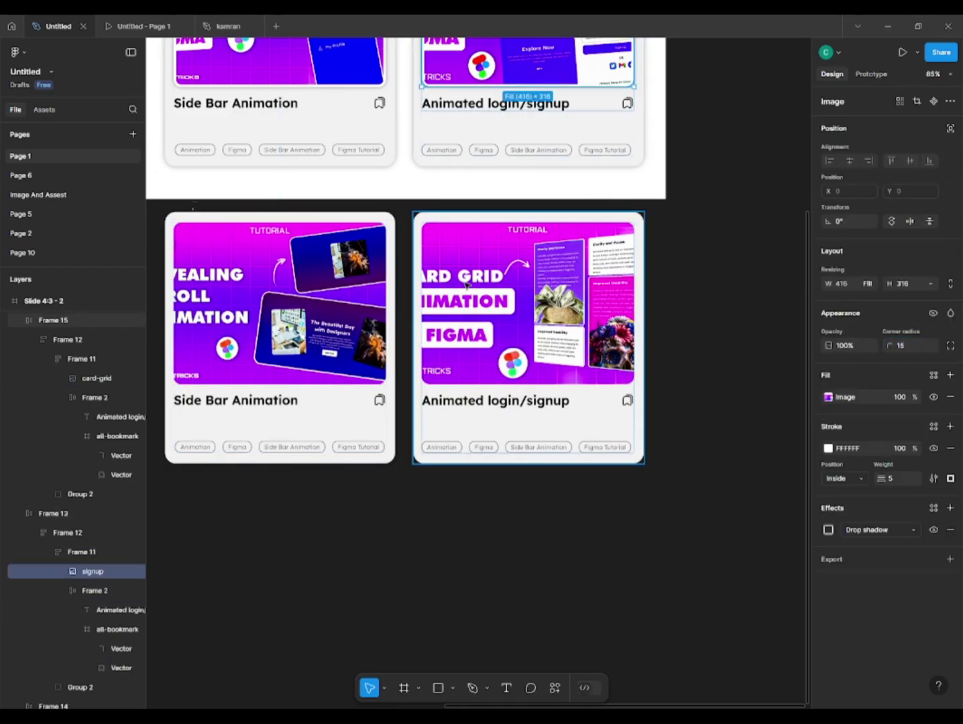
pyautogui.keyDown('ctrl'); pyautogui.click(468, 291); pyautogui.keyUp('ctrl')
pyautogui.keyDown('ctrl'); pyautogui.keyDown('shift'); pyautogui.click(348, 302); pyautogui.keyUp('shift'); pyautogui.keyUp('ctrl')
pyautogui.click(871, 450)
pyautogui.hotkey('ctrl', 'z')
pyautogui.click(842, 429)
pyautogui.click(829, 448)
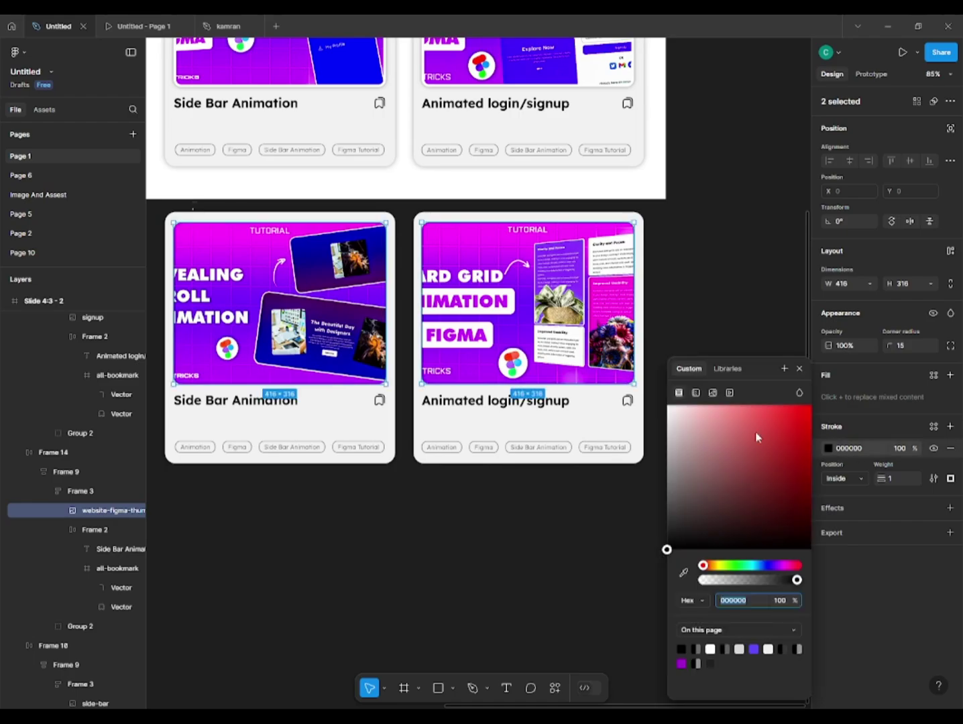
pyautogui.moveTo(756, 438); pyautogui.dragTo(667, 404)
pyautogui.click(892, 477)
pyautogui.write('5')
pyautogui.press('Return')
# Step: Add a drop shadow to both lower thumbnails, adjusting its blur and setting the Y offset to 0
pyautogui.click(545, 132)
pyautogui.click(829, 625)
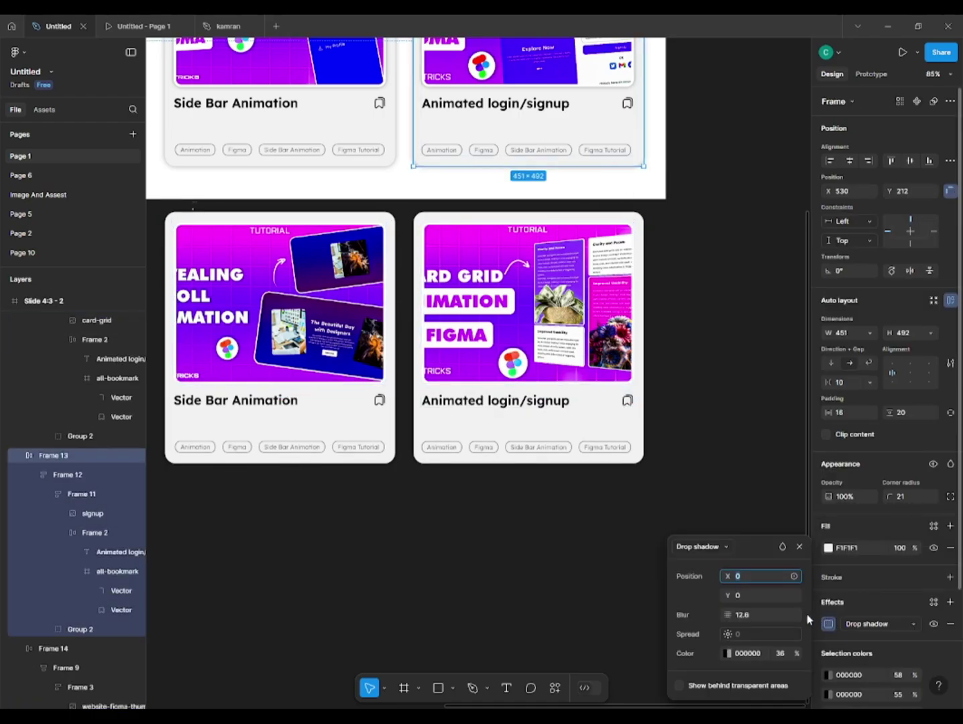
pyautogui.click(727, 455)
pyautogui.keyDown('ctrl'); pyautogui.click(486, 301); pyautogui.keyUp('ctrl')
pyautogui.keyDown('ctrl'); pyautogui.keyDown('shift'); pyautogui.click(349, 309); pyautogui.keyUp('shift'); pyautogui.keyUp('ctrl')
pyautogui.click(950, 508)
pyautogui.click(829, 530)
pyautogui.click(749, 600)
pyautogui.write('1')
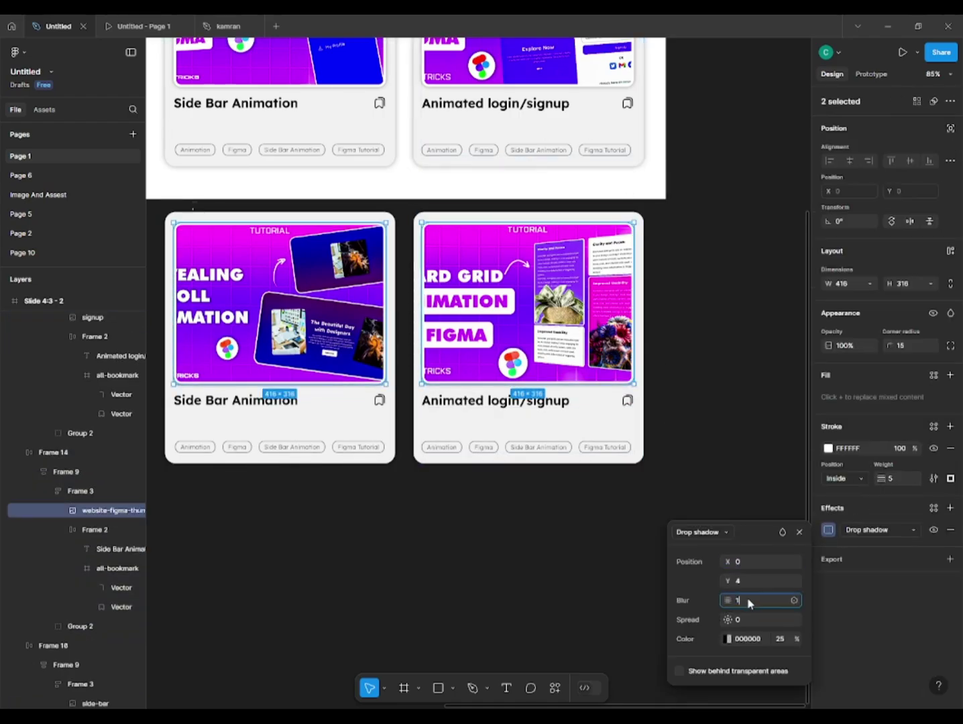
pyautogui.click(760, 581)
pyautogui.write('0')
pyautogui.click(786, 642)
pyautogui.click(481, 578)
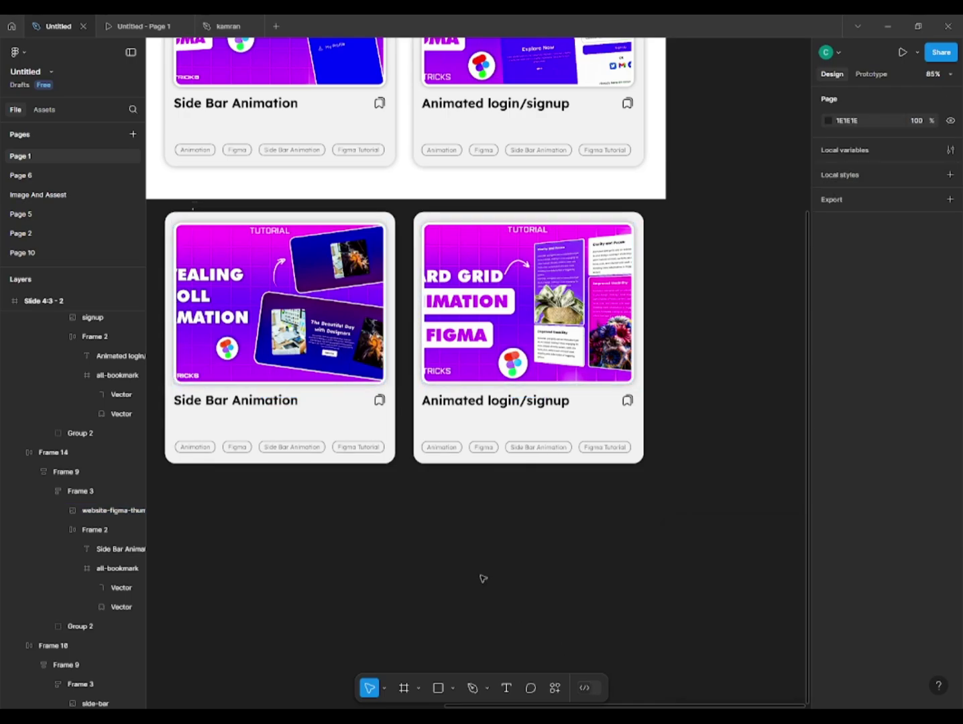
# Step: Change the first lower card's title to "Revealing scroll Animation"
pyautogui.scroll(-2, 481, 578)
pyautogui.scroll(4, 244, 429)
pyautogui.scroll(3, 243, 427)
pyautogui.doubleClick(375, 513)
pyautogui.moveTo(371, 512); pyautogui.dragTo(258, 513)
pyautogui.write('Revealin')
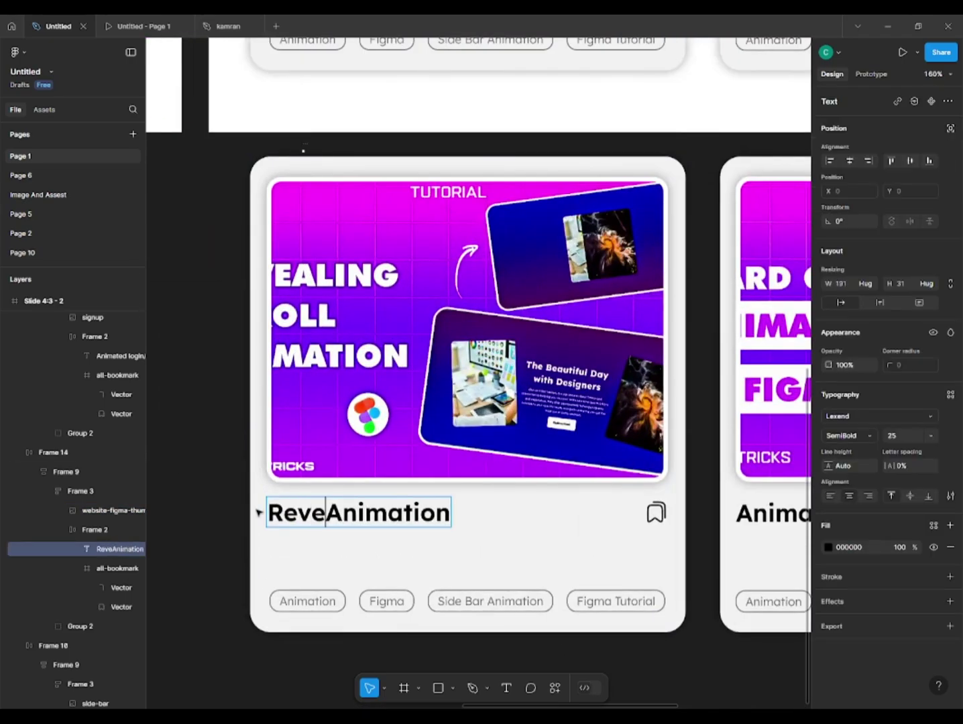
pyautogui.write('g scroll')
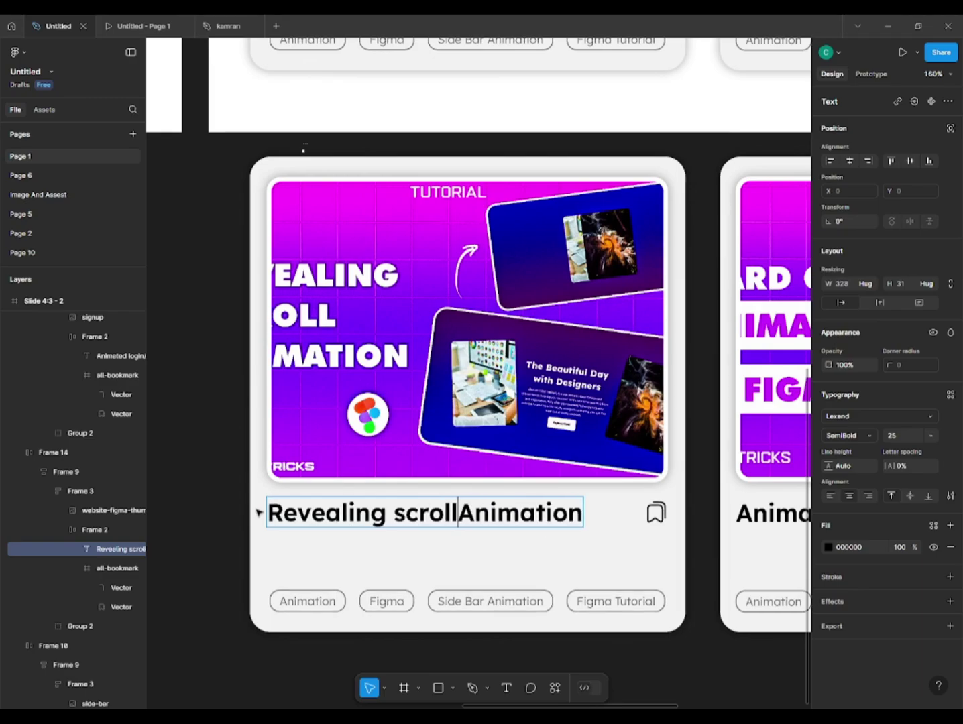
# Step: Change the second lower card's title to "Card Grid Animation"
pyautogui.scroll(-3, 470, 537)
pyautogui.click(563, 614)
pyautogui.moveTo(563, 614); pyautogui.dragTo(285, 613)
pyautogui.scroll(2, 285, 613)
pyautogui.doubleClick(386, 498)
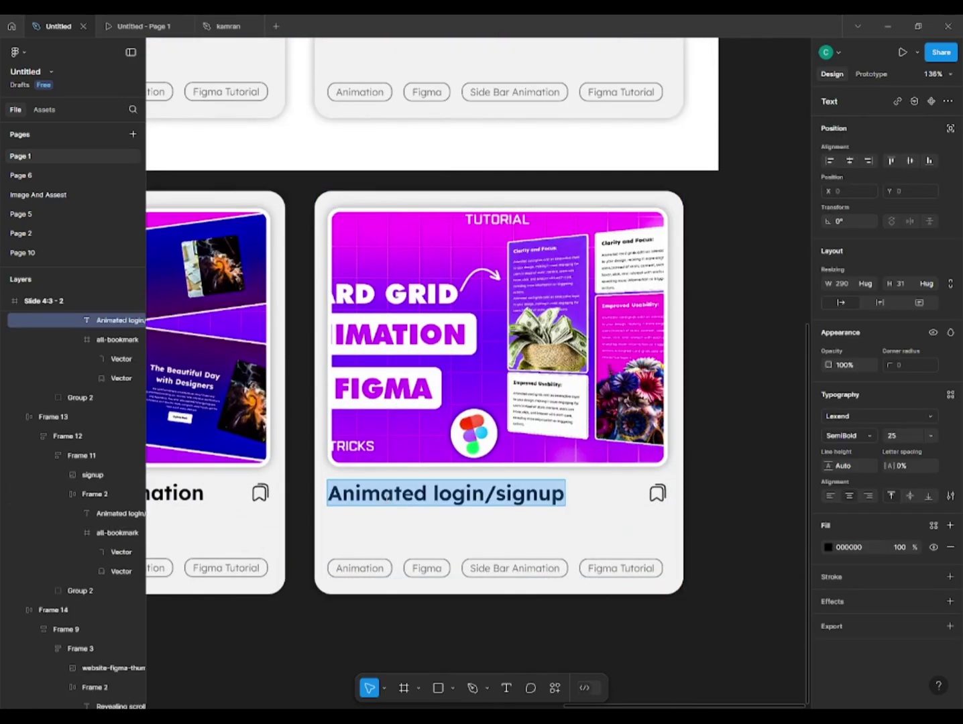
pyautogui.write('Card Grid ANimation')
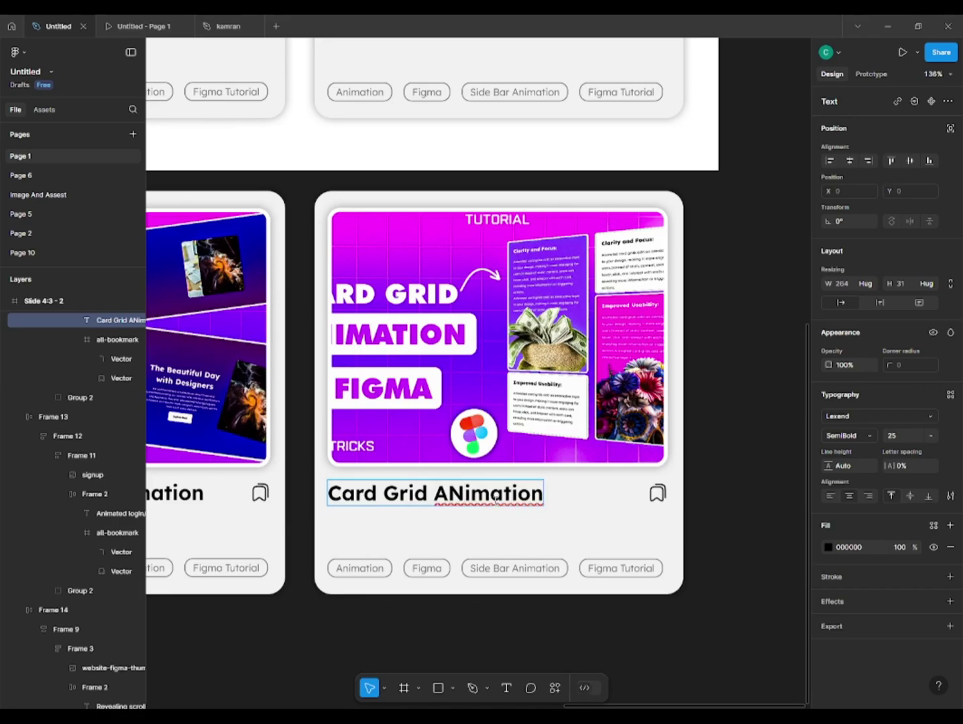
pyautogui.press('BackSpace')
pyautogui.write('nimation')
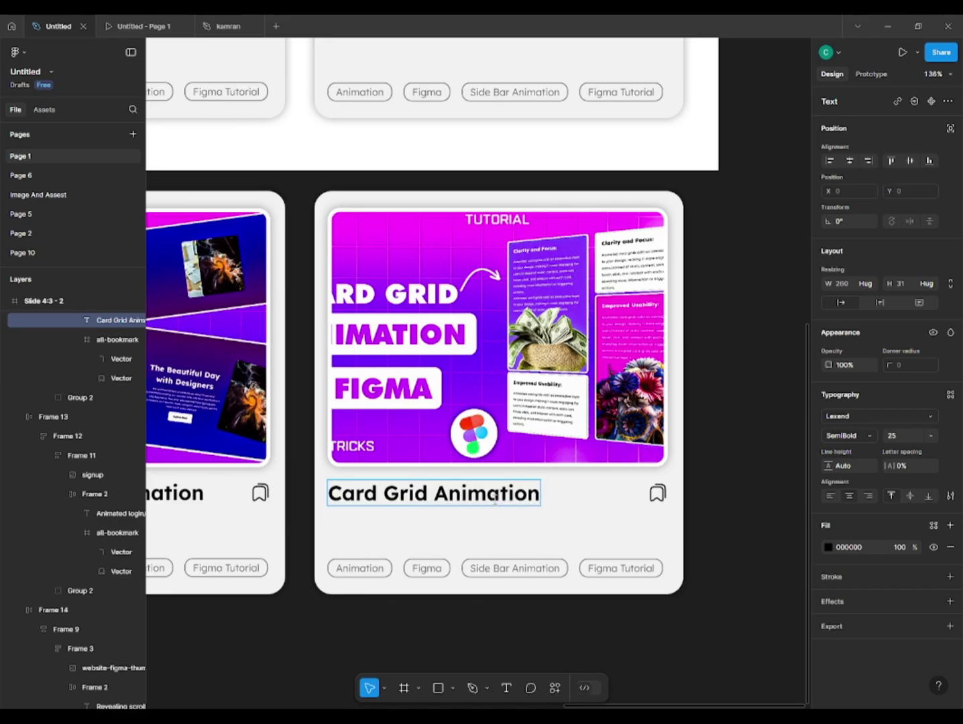
# Step: Scale the two lower cards together around their center to a total width of 600 and lower their opacity to 0%
pyautogui.scroll(-4, 614, 468)
pyautogui.click(310, 604)
pyautogui.click(310, 605)
pyautogui.scroll(-2, 255, 565)
pyautogui.moveTo(219, 401); pyautogui.dragTo(550, 576)
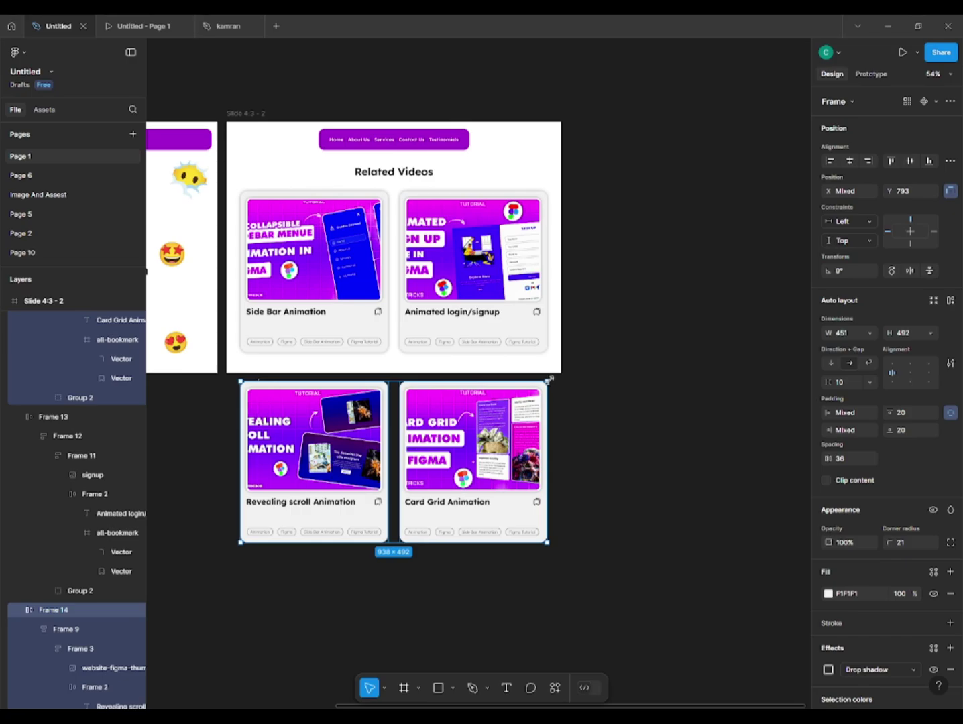
pyautogui.press('k')
pyautogui.moveTo(549, 379); pyautogui.dragTo(495, 422)
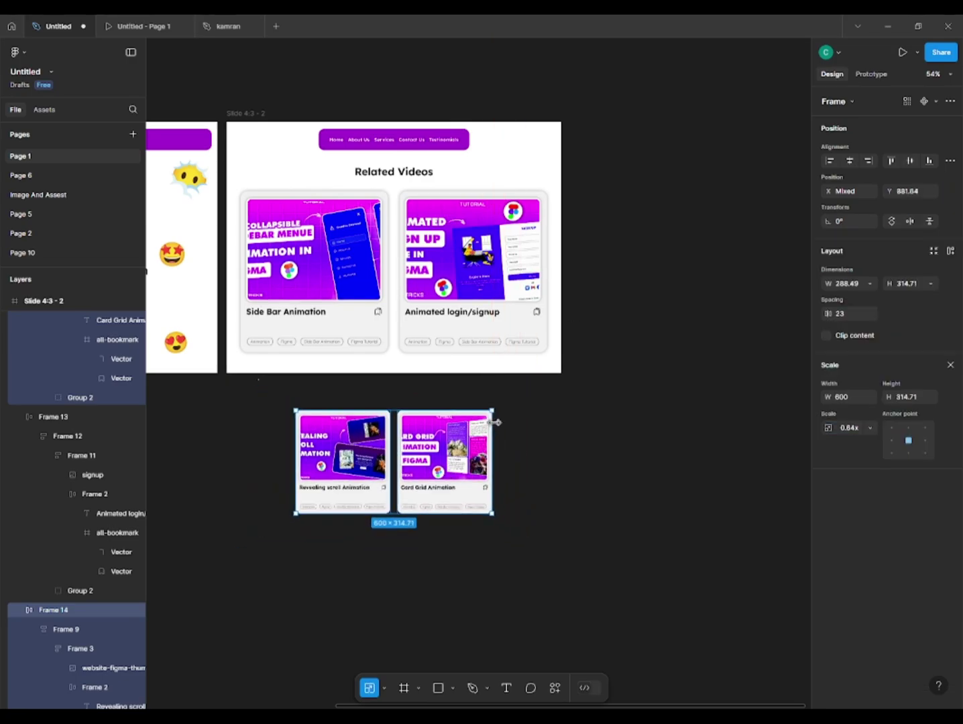
pyautogui.press('v')
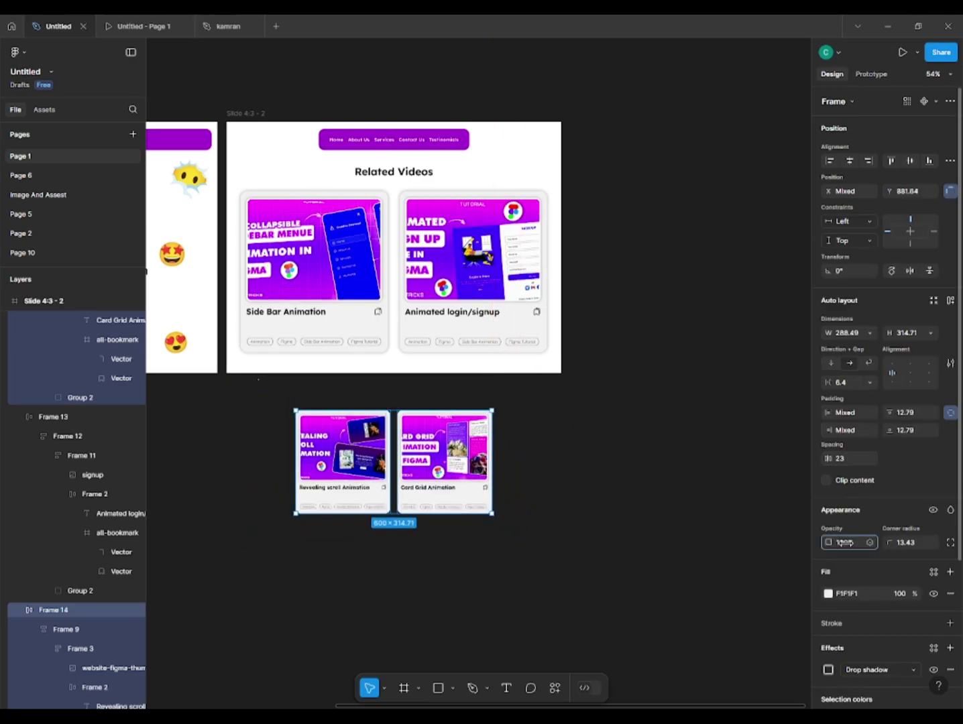
pyautogui.moveTo(846, 542); pyautogui.dragTo(647, 564)
pyautogui.click(249, 539)
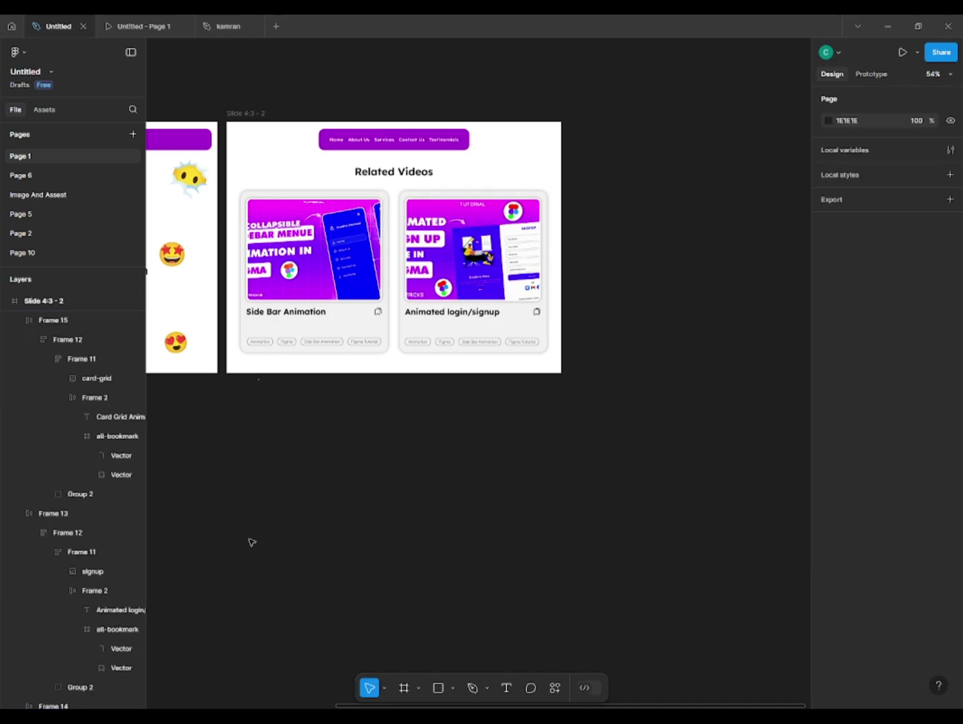
# Step: Turn clip content back on for the Slide 4:3 - 2 frame
pyautogui.click(238, 109)
pyautogui.click(334, 75)
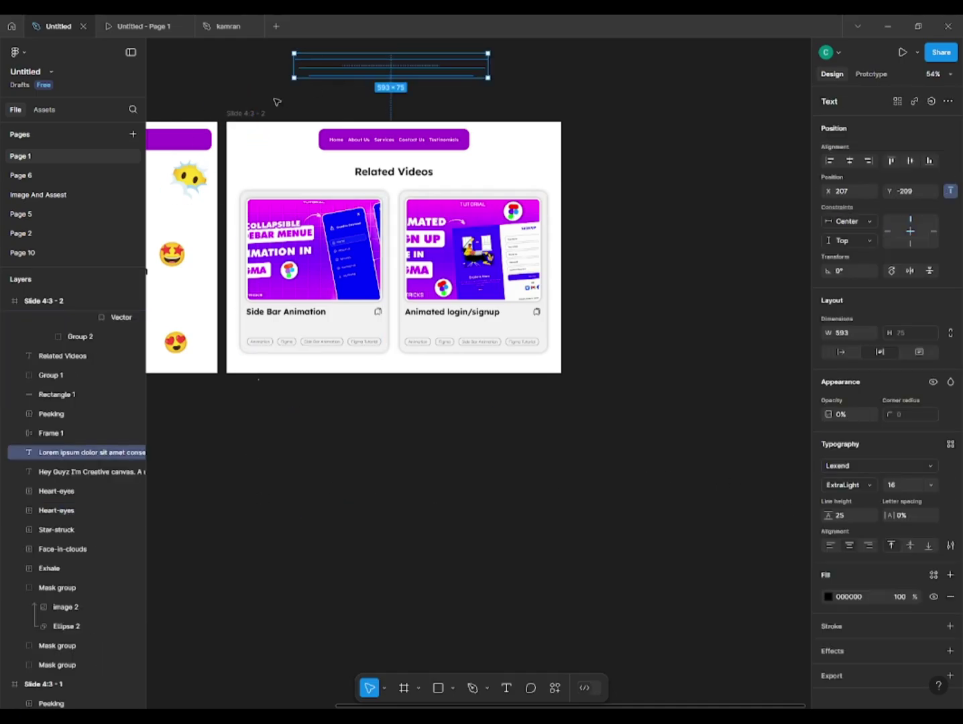
pyautogui.click(228, 125)
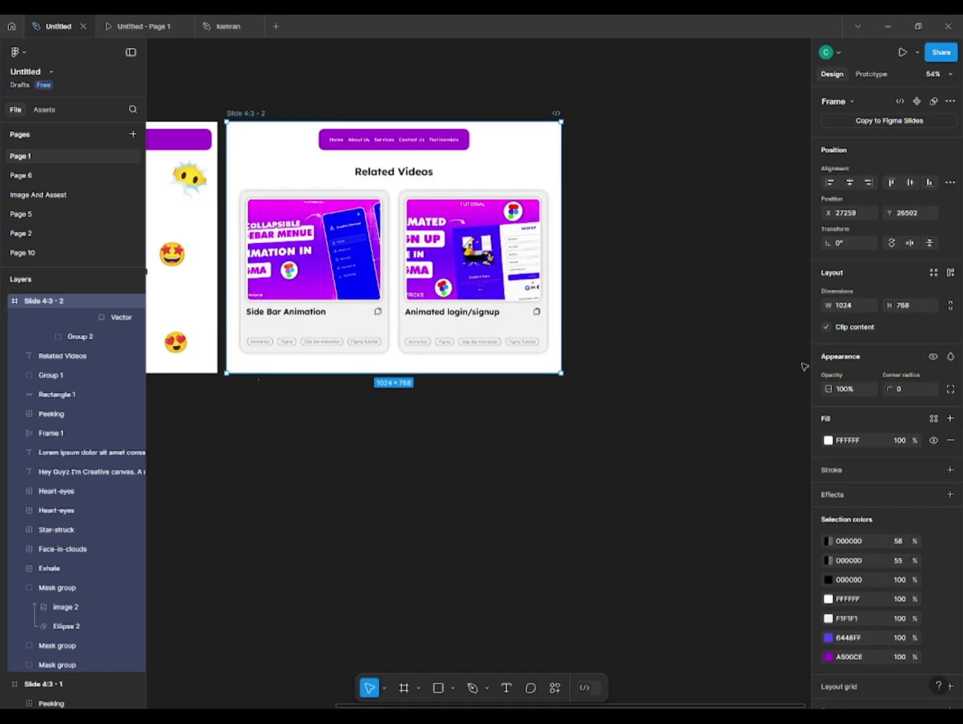
# Step: Duplicate the Slide 4:3 - 2 frame and place the copy directly beside the original
pyautogui.click(676, 264)
pyautogui.scroll(1, 248, 167)
pyautogui.moveTo(245, 163); pyautogui.dragTo(597, 168)
pyautogui.hscroll(4, 555, 299)
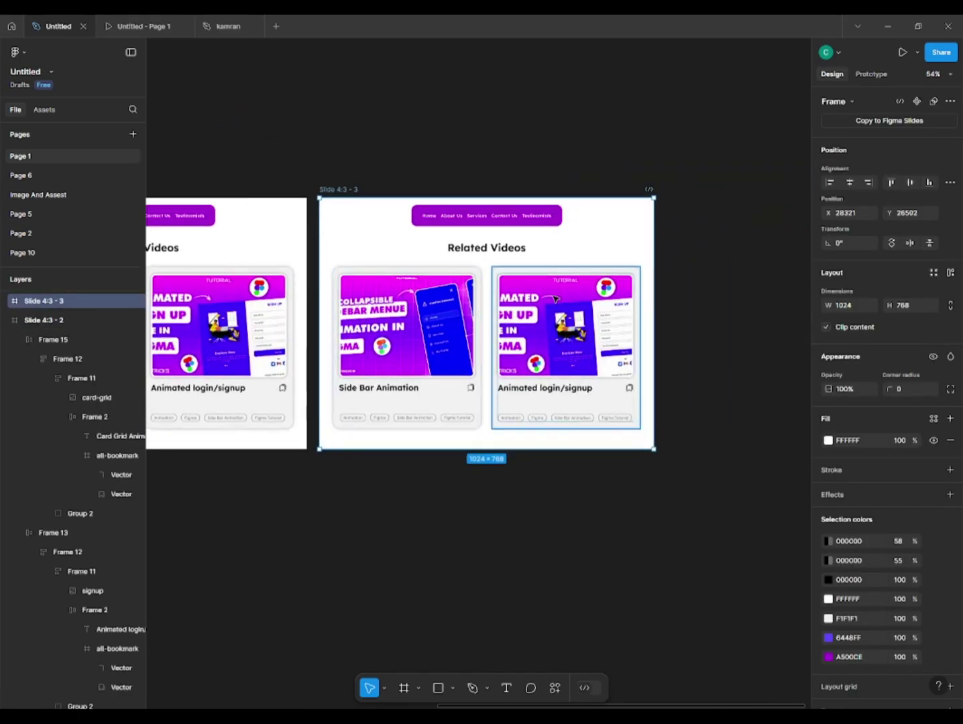
# Step: Send the duplicate slide's heading, two visible cards and two hidden lower cards behind its navigation bar
pyautogui.click(497, 250)
pyautogui.keyDown('shift'); pyautogui.click(453, 302); pyautogui.keyUp('shift')
pyautogui.keyDown('shift'); pyautogui.click(537, 315); pyautogui.keyUp('shift')
pyautogui.moveTo(704, 235); pyautogui.dragTo(353, 526)
pyautogui.hotkey('shift', 'Up')
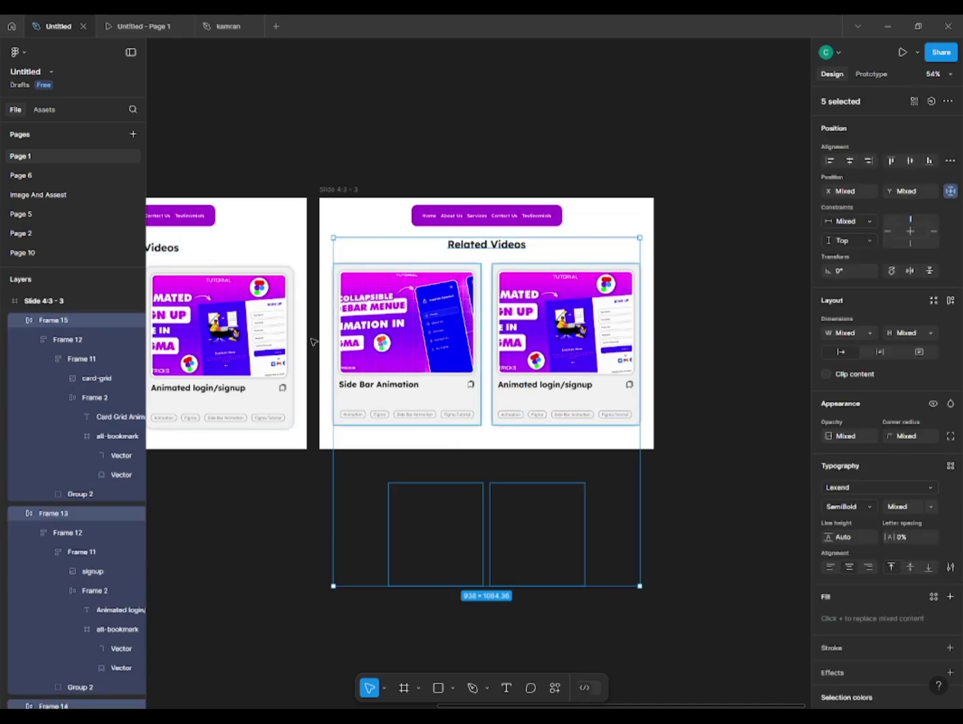
pyautogui.rightClick(425, 331)
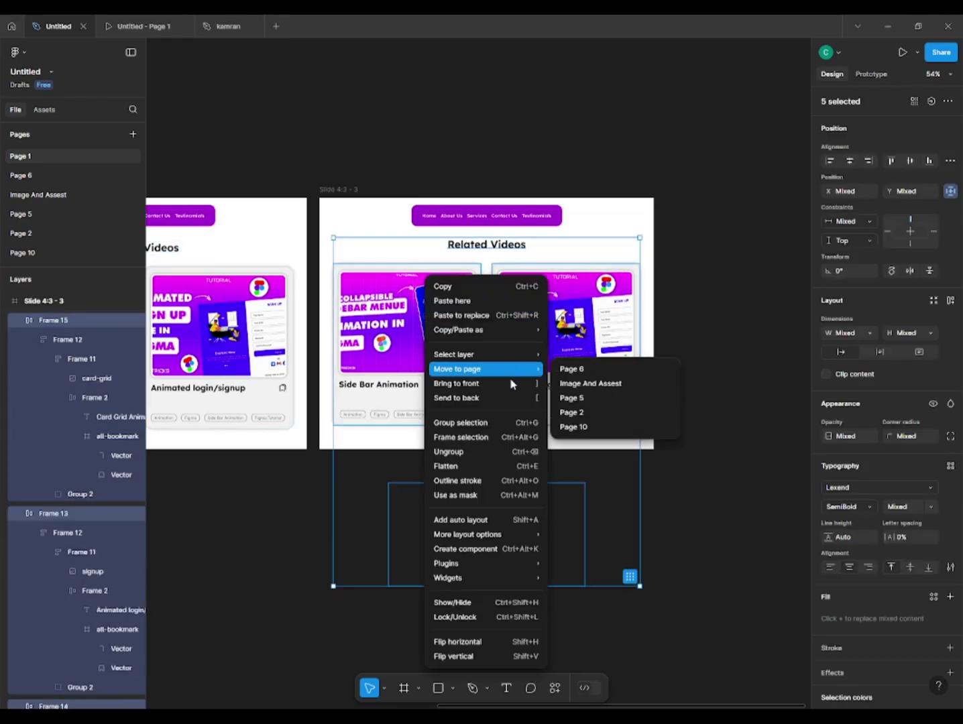
pyautogui.click(501, 394)
# Step: Shift the heading and all four cards straight up in large nudges until the upper two cards sit at Y -378
pyautogui.hotkey('shift', 'Up')
pyautogui.hotkey('shift', 'Up')
pyautogui.hotkey('shift', 'Up')
pyautogui.hotkey('shift', 'Up')
pyautogui.hotkey('shift', 'Up')
pyautogui.hotkey('shift', 'Up')
pyautogui.hotkey('shift', 'Up')
pyautogui.hotkey('shift', 'Up')
pyautogui.hotkey('shift', 'Up')
pyautogui.hotkey('shift', 'Up')
pyautogui.hotkey('shift', 'Up')
pyautogui.hotkey('shift', 'Up')
pyautogui.hotkey('shift', 'Up')
pyautogui.hotkey('shift', 'Up')
pyautogui.hotkey('shift', 'Up')
pyautogui.hotkey('shift', 'Up')
pyautogui.hotkey('shift', 'Up')
pyautogui.hotkey('shift', 'Up')
pyautogui.hotkey('shift', 'Up')
pyautogui.hotkey('shift', 'Up')
pyautogui.hotkey('shift', 'Up')
pyautogui.hotkey('shift', 'Up')
pyautogui.hotkey('shift', 'Up')
pyautogui.hotkey('shift', 'Up')
pyautogui.hotkey('shift', 'Up')
pyautogui.hotkey('shift', 'Up')
pyautogui.hotkey('shift', 'Up')
pyautogui.hotkey('shift', 'Up')
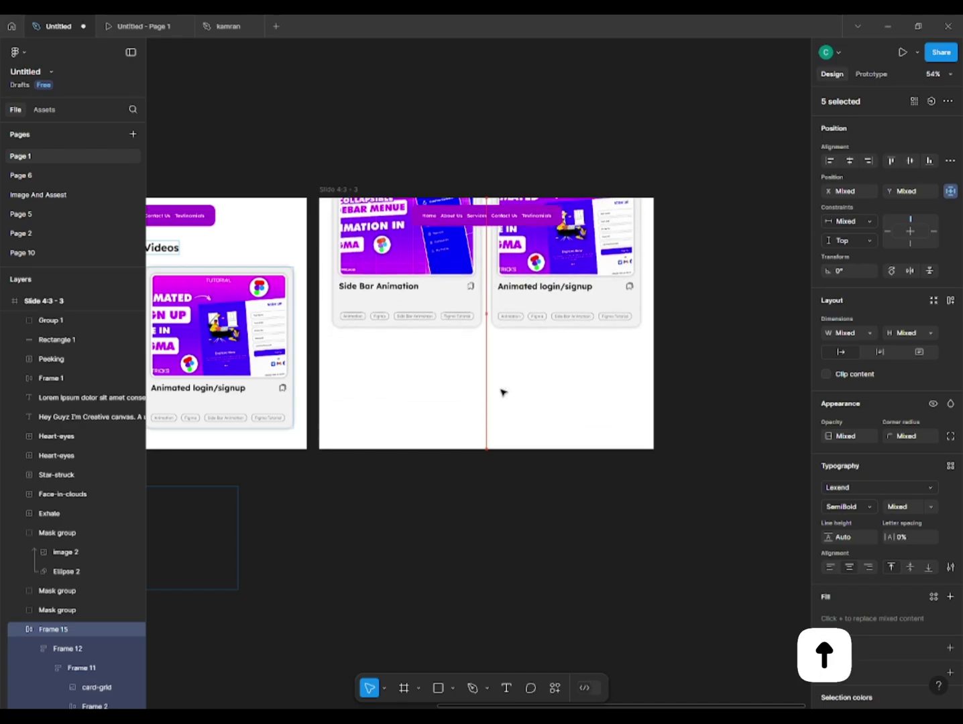
pyautogui.hotkey('shift', 'Up')
pyautogui.hotkey('shift', 'Up')
pyautogui.hotkey('shift', 'Up')
pyautogui.hotkey('shift', 'Up')
pyautogui.hotkey('shift', 'Up')
pyautogui.hotkey('shift', 'Up')
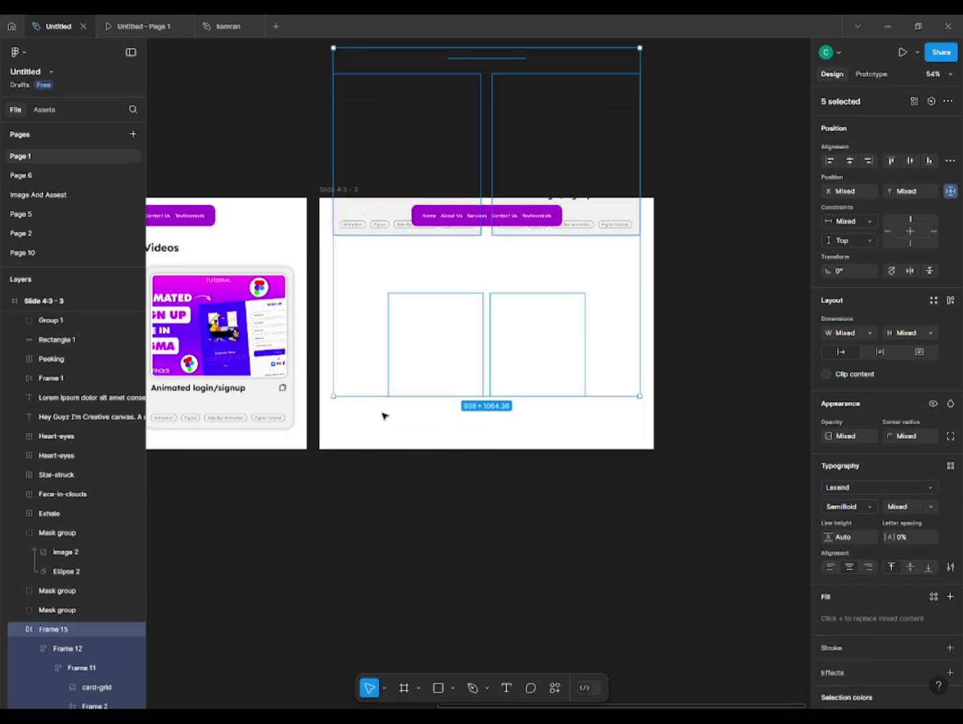
pyautogui.click(387, 223)
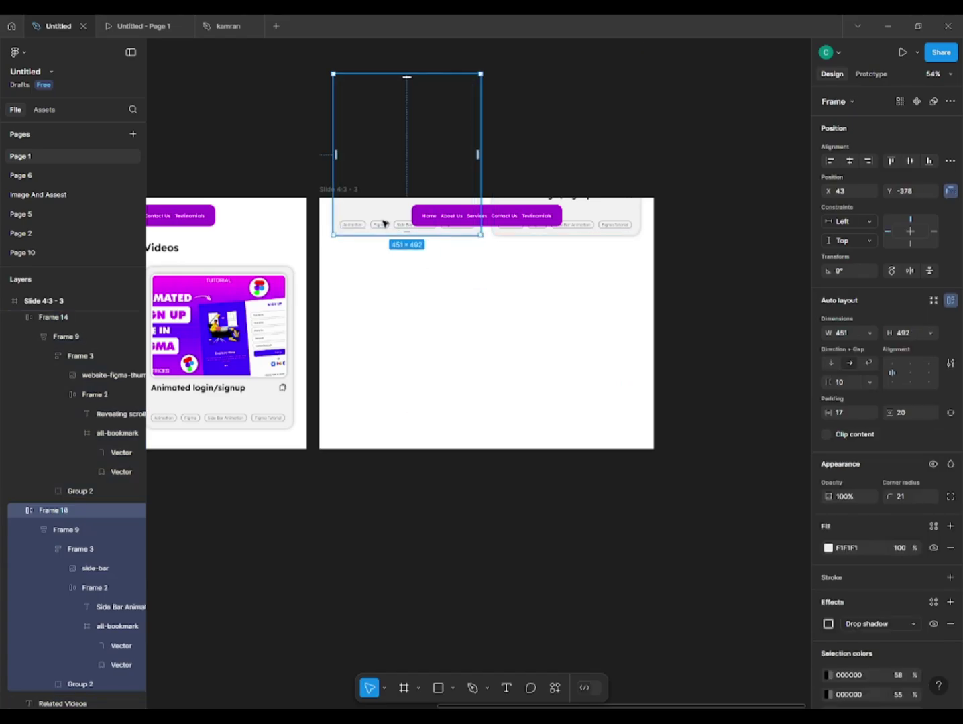
# Step: Scale each of the two hidden lower cards individually around its center to a width of 451
pyautogui.click(426, 321)
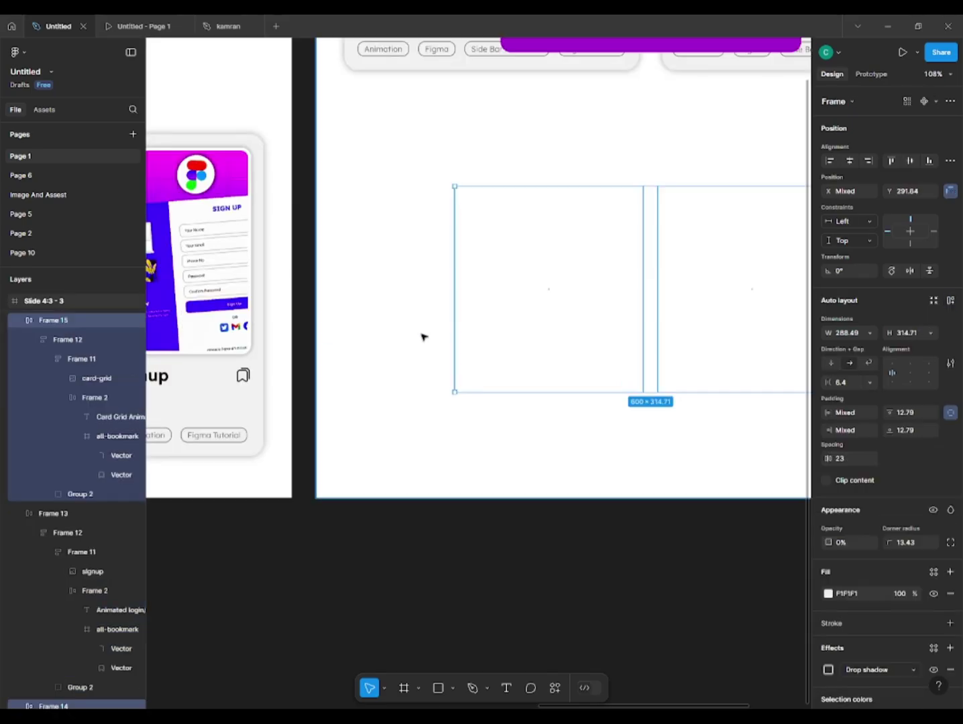
pyautogui.click(536, 366)
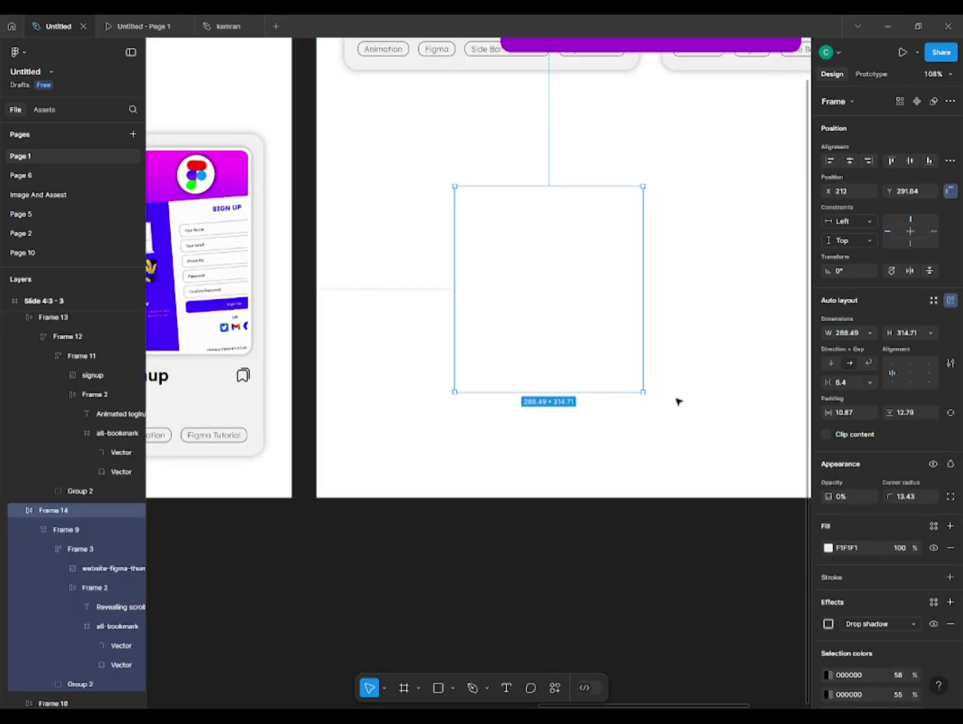
pyautogui.keyDown('shift'); pyautogui.click(677, 381); pyautogui.keyUp('shift')
pyautogui.scroll(-3, 594, 383)
pyautogui.press('k')
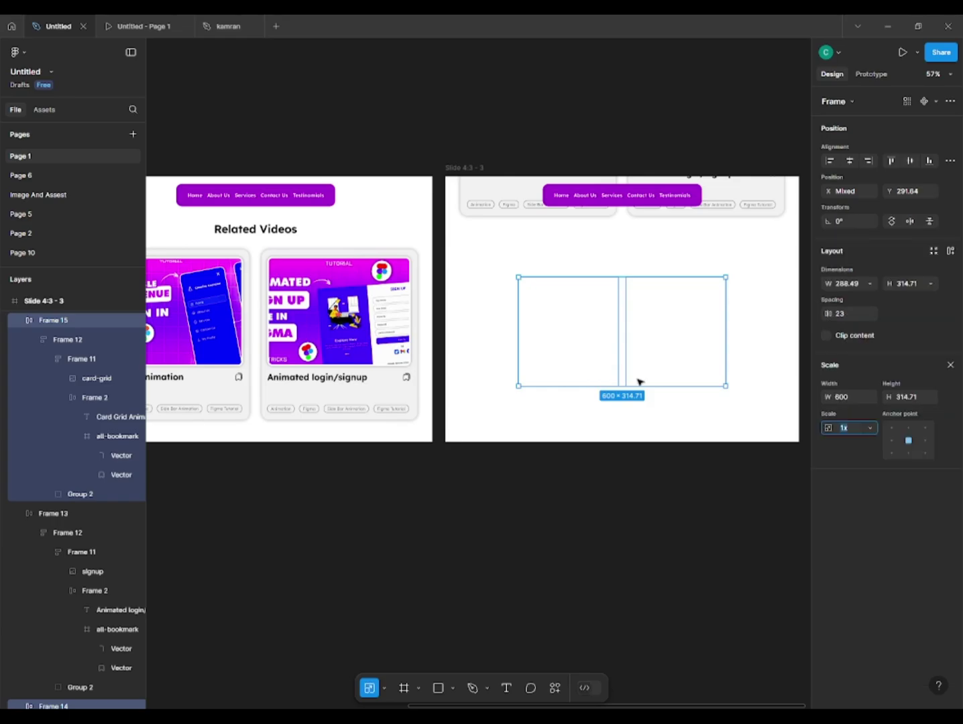
pyautogui.moveTo(726, 373); pyautogui.dragTo(676, 375)
pyautogui.hotkey('ctrl', 'z')
pyautogui.click(543, 345)
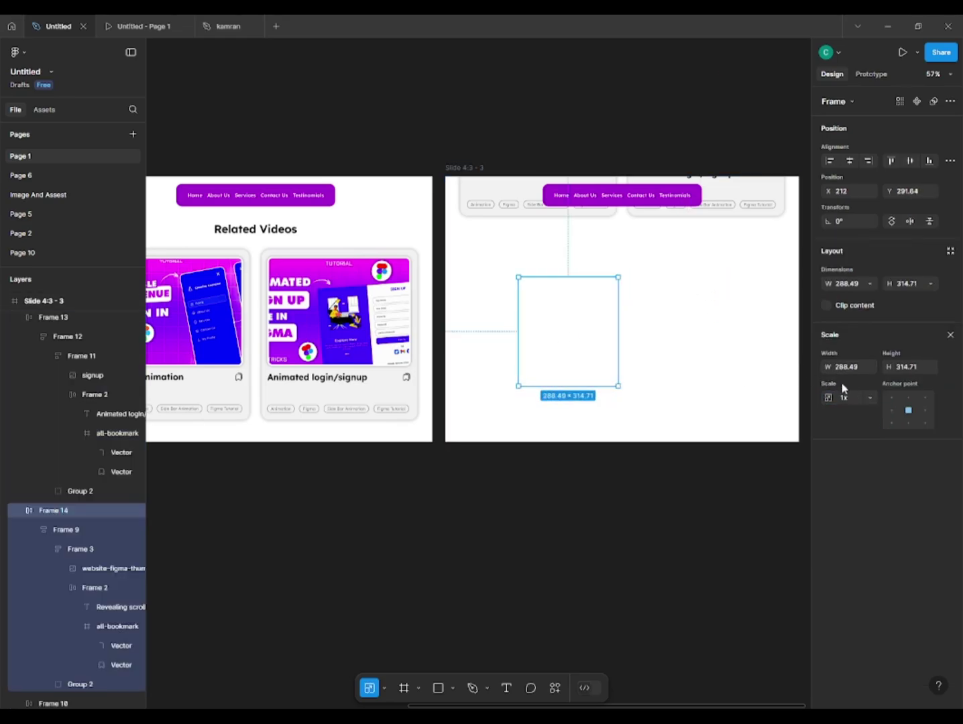
pyautogui.write('451')
pyautogui.click(903, 368)
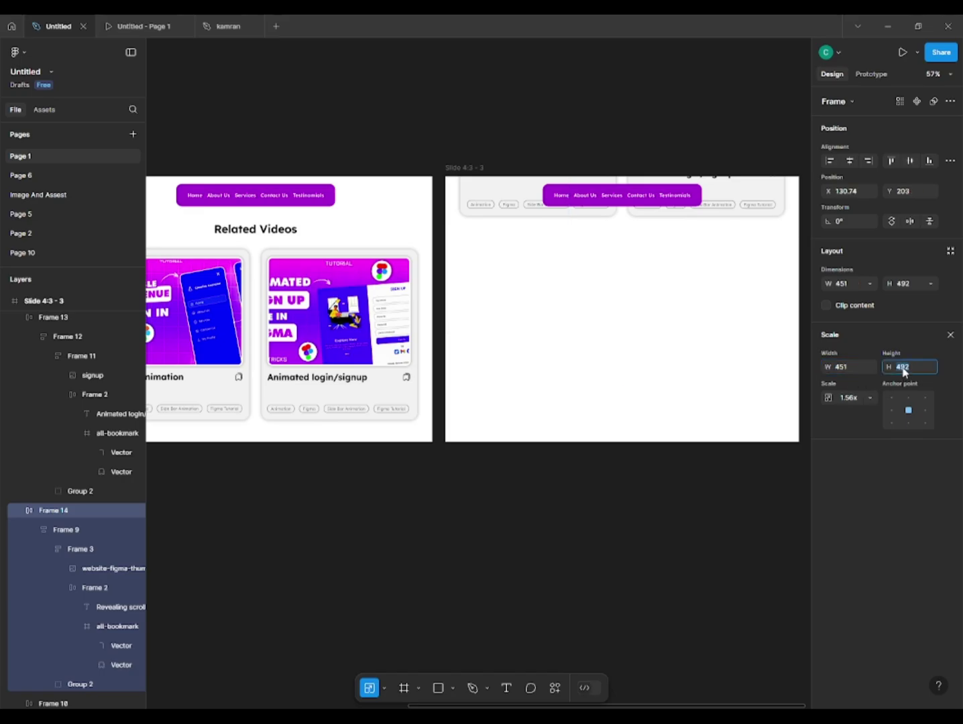
pyautogui.click(716, 357)
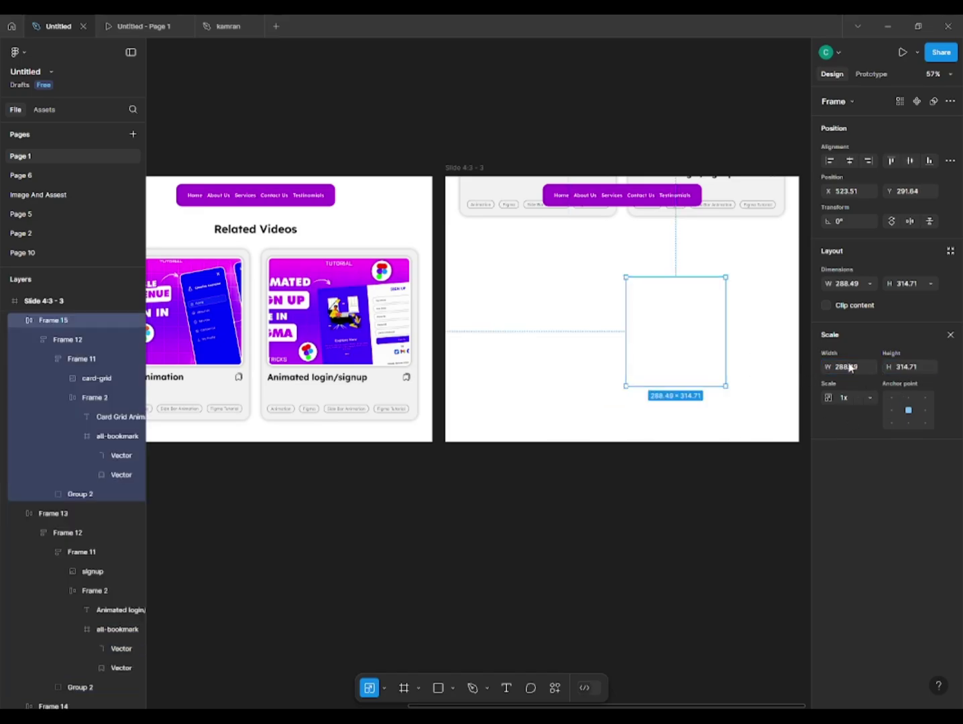
pyautogui.write('451')
pyautogui.press('Return')
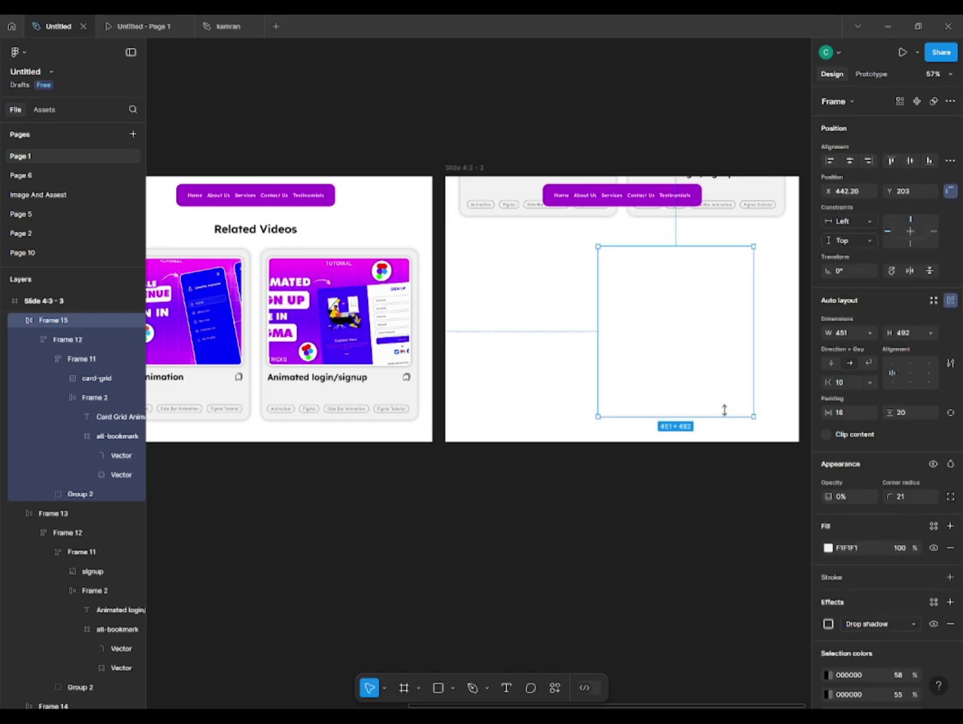
# Step: Align the first lower card's left edge and the second one's right edge with the matching cards above them
pyautogui.keyDown('shift'); pyautogui.click(544, 342); pyautogui.keyUp('shift')
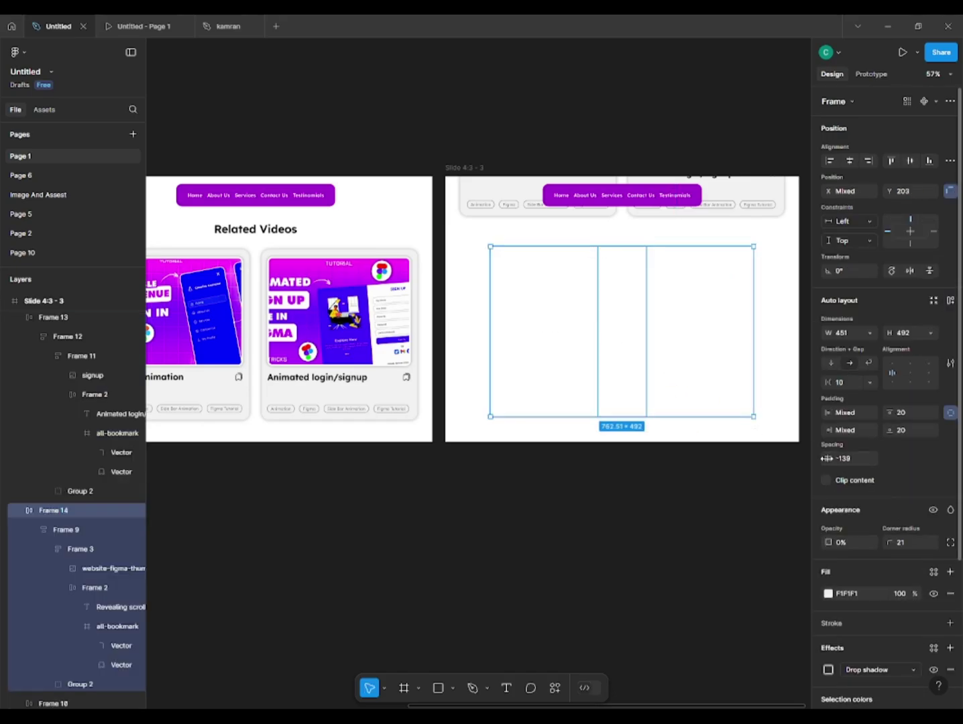
pyautogui.moveTo(826, 459); pyautogui.dragTo(647, 357)
pyautogui.click(584, 323)
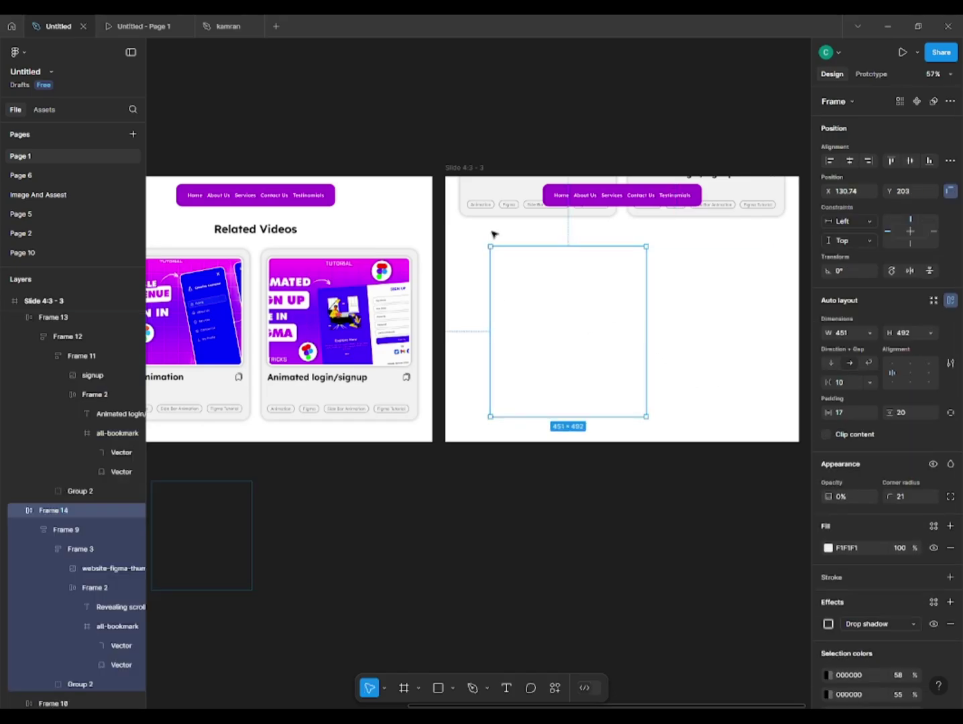
pyautogui.keyDown('shift'); pyautogui.click(495, 211); pyautogui.keyUp('shift')
pyautogui.click(833, 158)
pyautogui.click(675, 310)
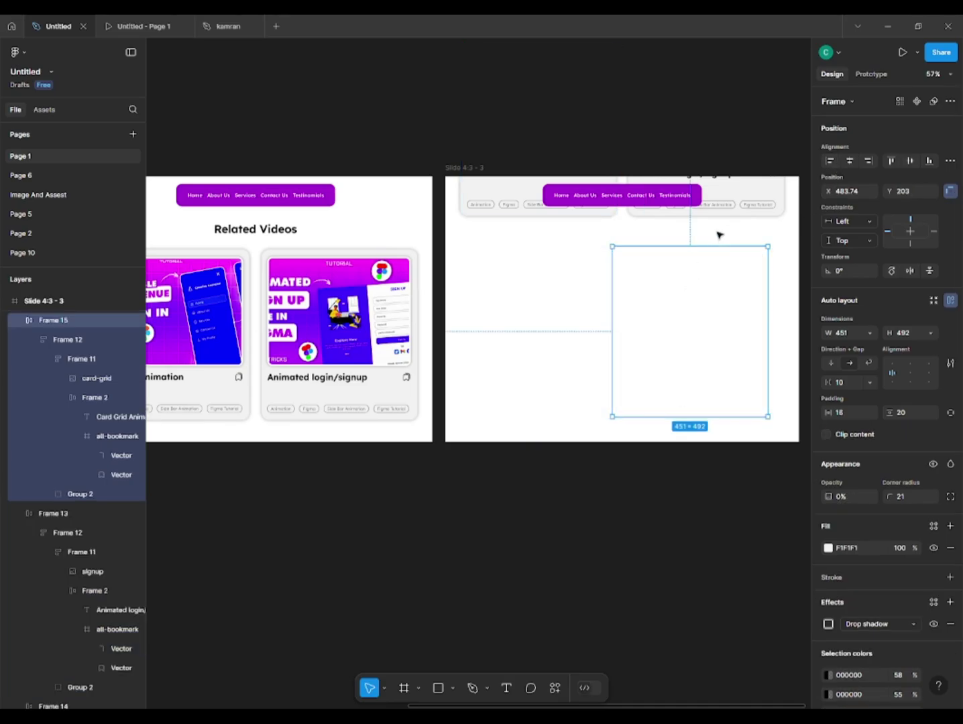
pyautogui.keyDown('shift'); pyautogui.click(771, 209); pyautogui.keyUp('shift')
pyautogui.click(867, 162)
# Step: Raise the opacity of the two lower cards in the third slide to 100%
pyautogui.click(560, 294)
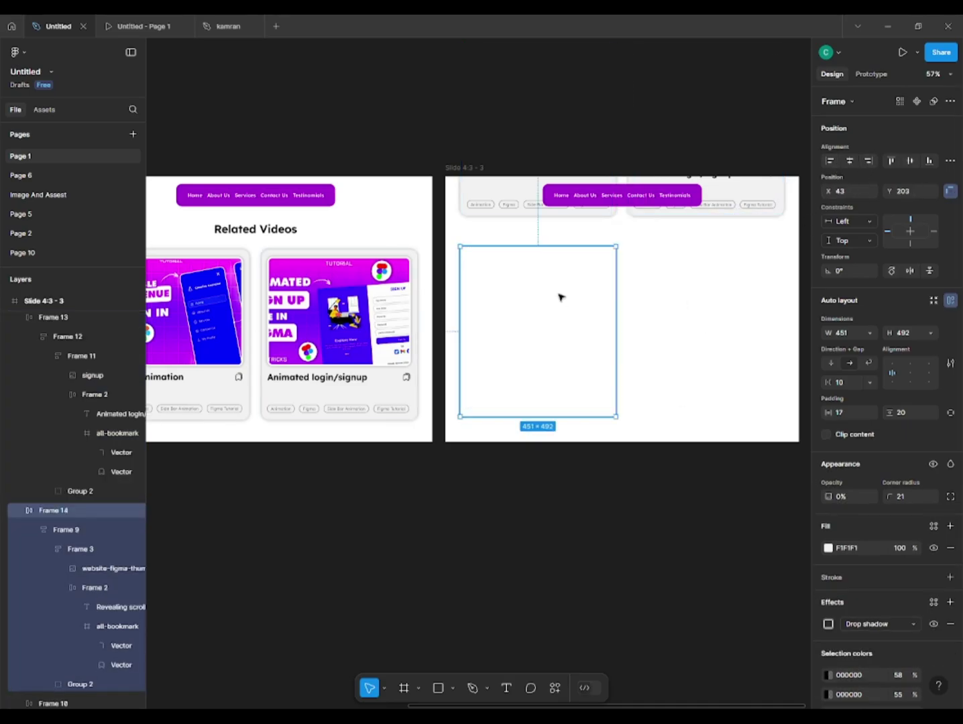
pyautogui.keyDown('shift'); pyautogui.click(676, 333); pyautogui.keyUp('shift')
pyautogui.moveTo(829, 542); pyautogui.dragTo(939, 534)
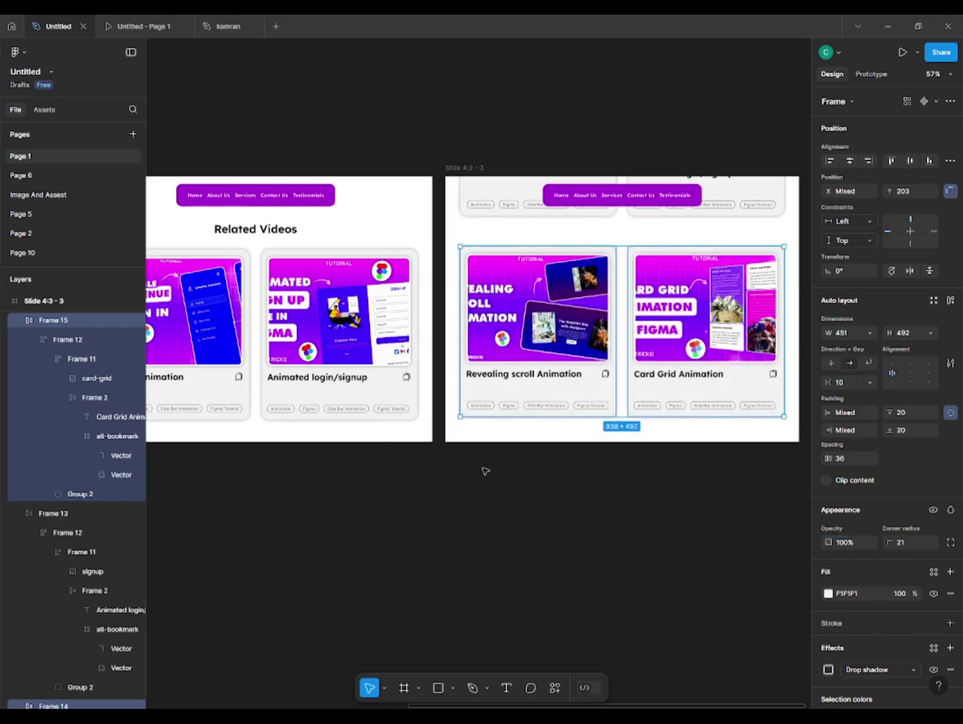
# Step: Compare the card row in the third slide with the Related Videos row in the second slide
pyautogui.scroll(3, 439, 368)
pyautogui.scroll(-1, 582, 322)
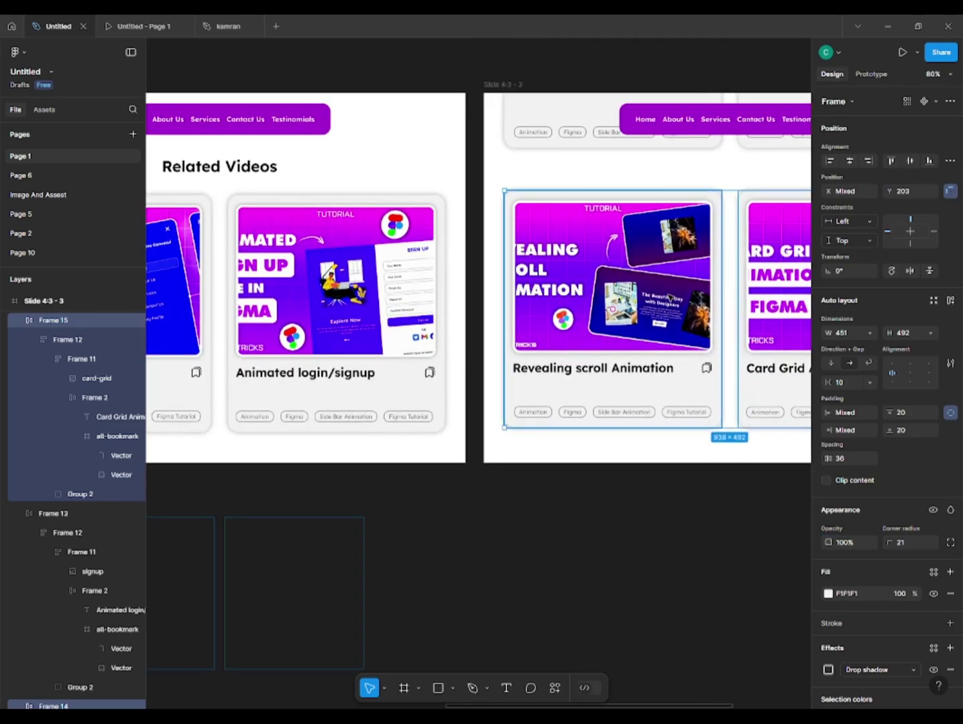
pyautogui.moveTo(670, 293); pyautogui.dragTo(389, 308)
pyautogui.scroll(-4, 385, 311)
pyautogui.click(331, 447)
pyautogui.moveTo(307, 458); pyautogui.dragTo(340, 435)
pyautogui.scroll(-1, 343, 435)
pyautogui.hscroll(2, 373, 422)
pyautogui.scroll(-1, 373, 422)
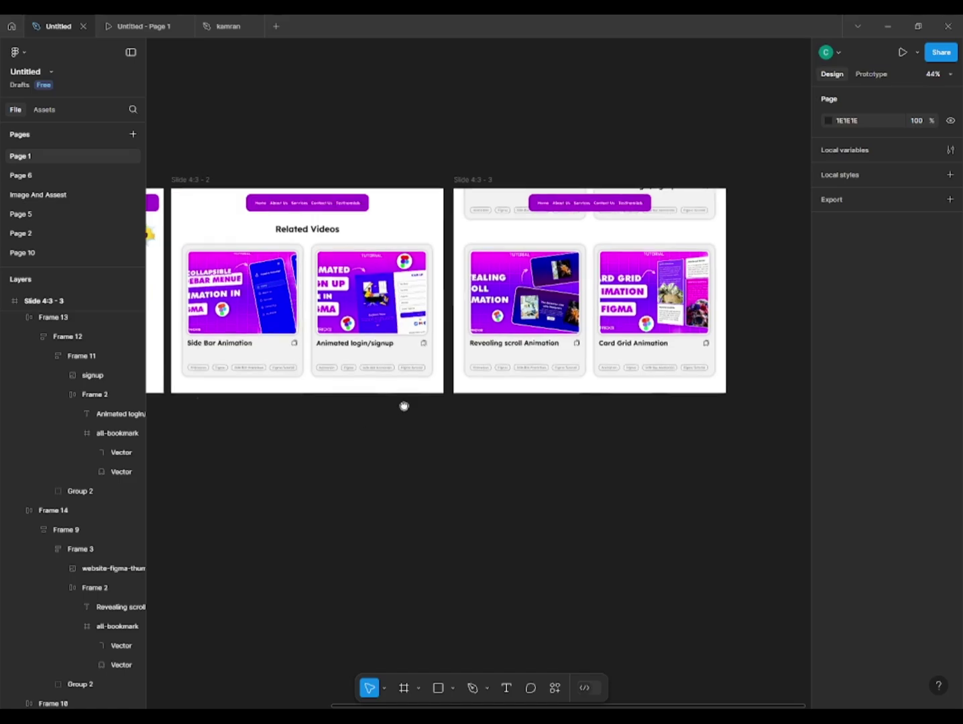
pyautogui.moveTo(372, 414); pyautogui.dragTo(383, 418)
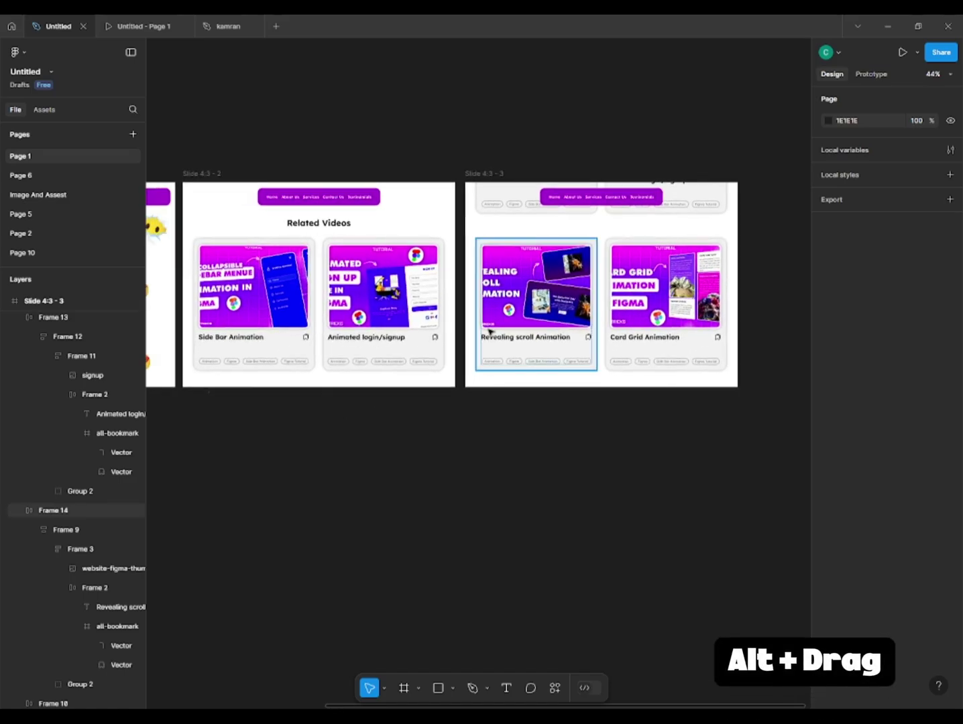
# Step: Duplicate the Revealing scroll and Card Grid cards and move the copies straight down below the slide to Y 802
pyautogui.click(495, 328)
pyautogui.keyDown('shift'); pyautogui.click(633, 301); pyautogui.keyUp('shift')
pyautogui.moveTo(628, 290); pyautogui.dragTo(625, 362)
pyautogui.hotkey('shift', 'Down')
pyautogui.hotkey('shift', 'Down')
pyautogui.hotkey('shift', 'Down')
pyautogui.hotkey('shift', 'Down')
pyautogui.hotkey('shift', 'Down')
pyautogui.hotkey('shift', 'Down')
pyautogui.hotkey('shift', 'Down')
pyautogui.hotkey('shift', 'Down')
pyautogui.hotkey('shift', 'Down')
pyautogui.hotkey('shift', 'Down')
pyautogui.hotkey('shift', 'Down')
pyautogui.hotkey('shift', 'Down')
pyautogui.hotkey('shift', 'Down')
pyautogui.hotkey('shift', 'Down')
pyautogui.hotkey('shift', 'Down')
pyautogui.hotkey('shift', 'Down')
pyautogui.hotkey('shift', 'Down')
pyautogui.hotkey('shift', 'Down')
pyautogui.hotkey('shift', 'Down')
pyautogui.hotkey('shift', 'Down')
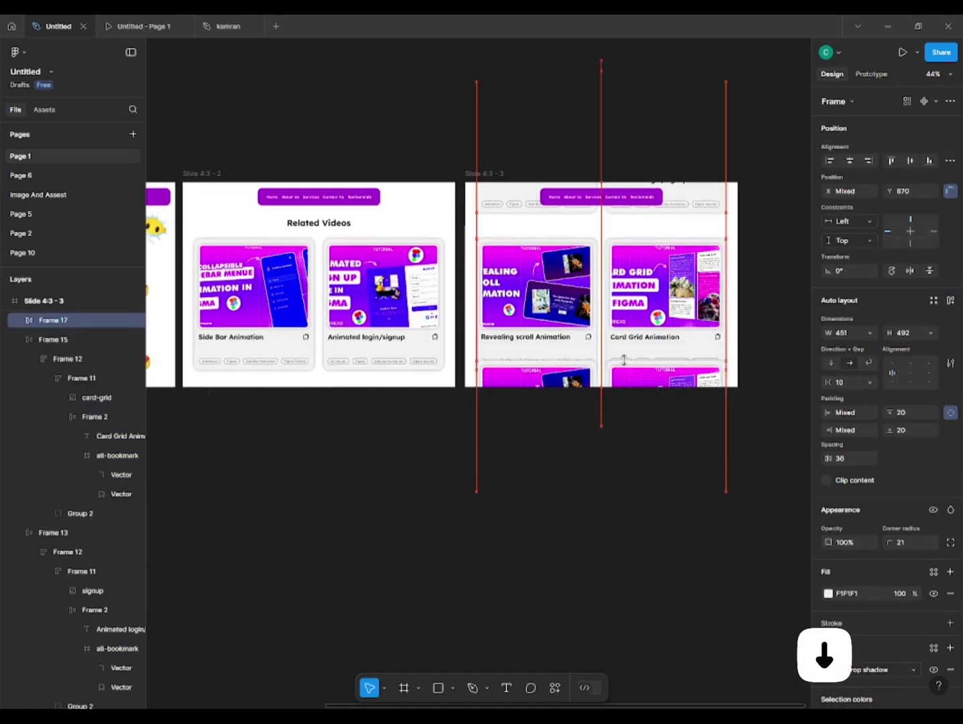
pyautogui.scroll(5, 510, 220)
pyautogui.moveTo(504, 294); pyautogui.dragTo(503, 279)
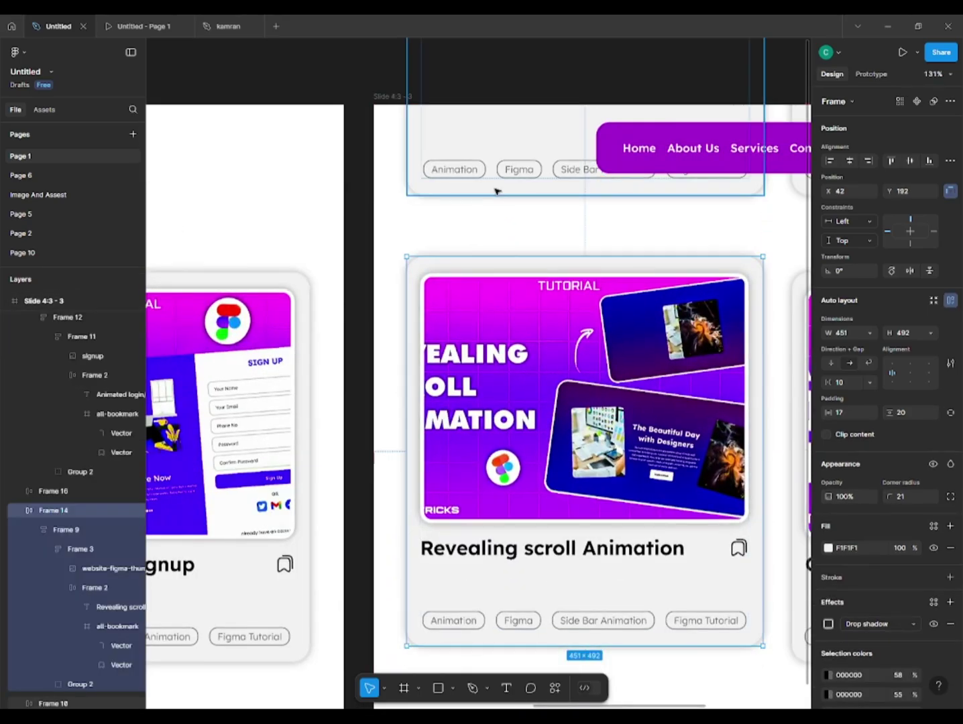
pyautogui.hotkey('ctrl', 'z')
pyautogui.press('alt')
pyautogui.scroll(-5, 504, 181)
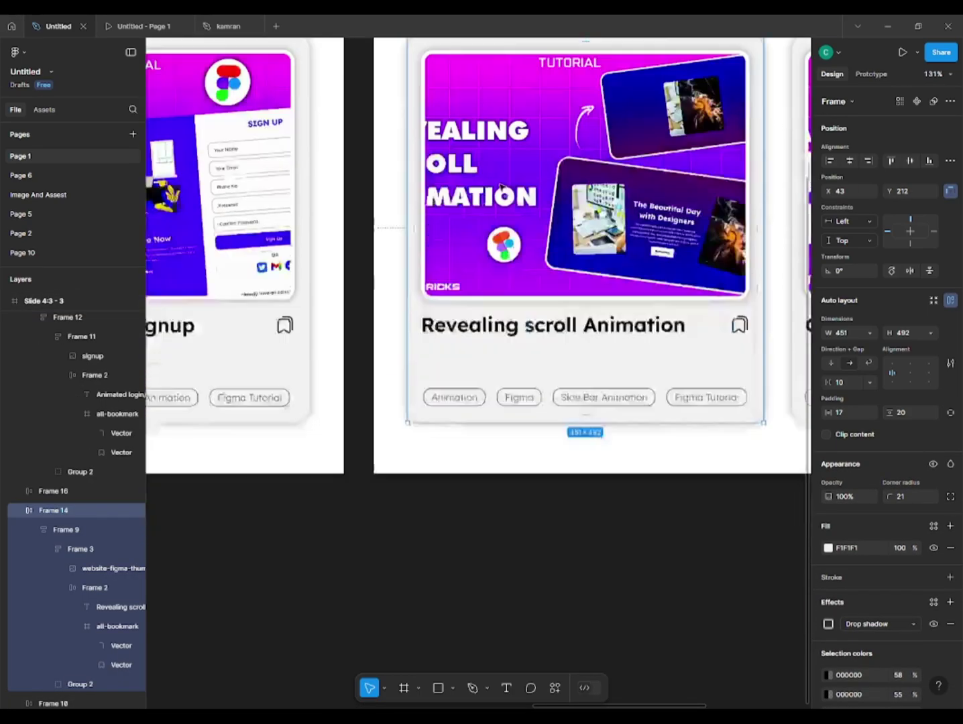
pyautogui.moveTo(373, 387); pyautogui.dragTo(521, 351)
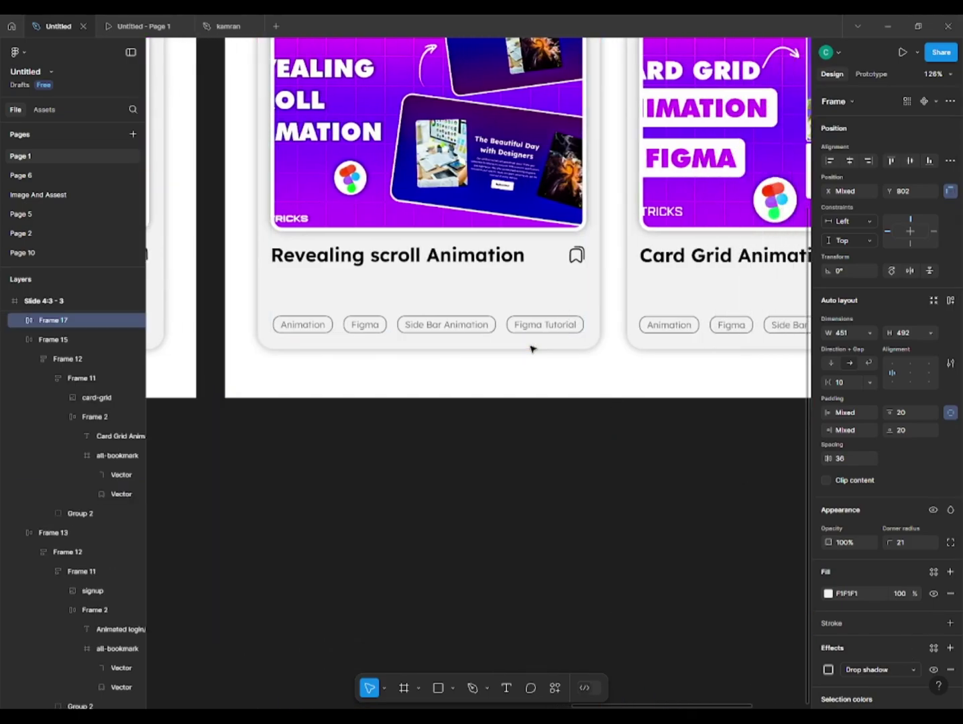
# Step: Turn off clip content for the Slide 4:3 - 3 frame
pyautogui.scroll(-5, 531, 348)
pyautogui.click(392, 158)
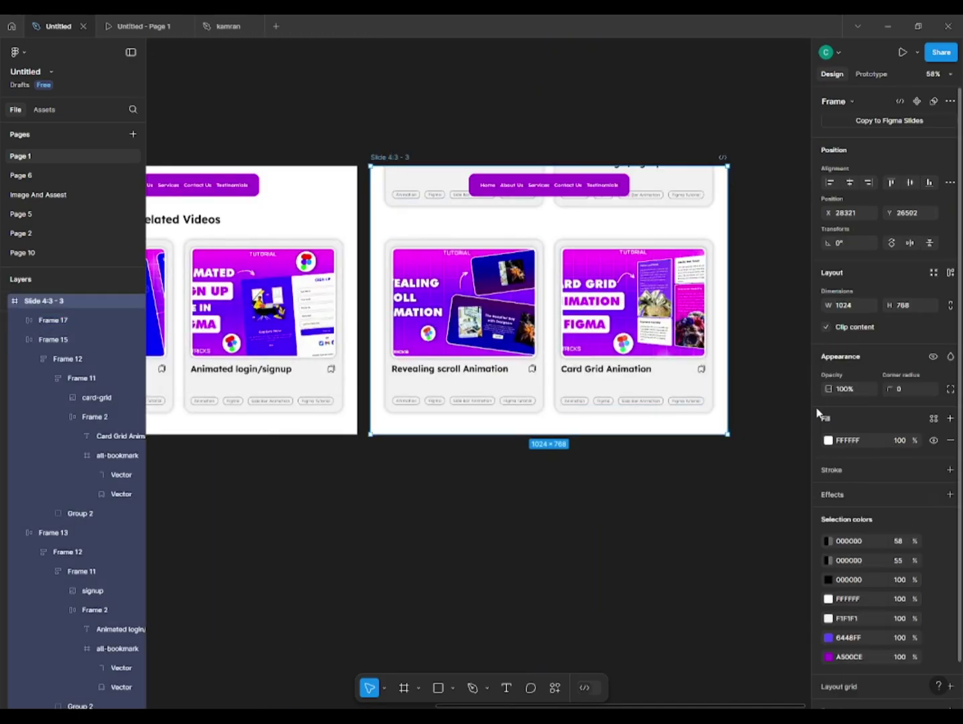
pyautogui.click(830, 326)
pyautogui.click(368, 558)
pyautogui.scroll(3, 378, 521)
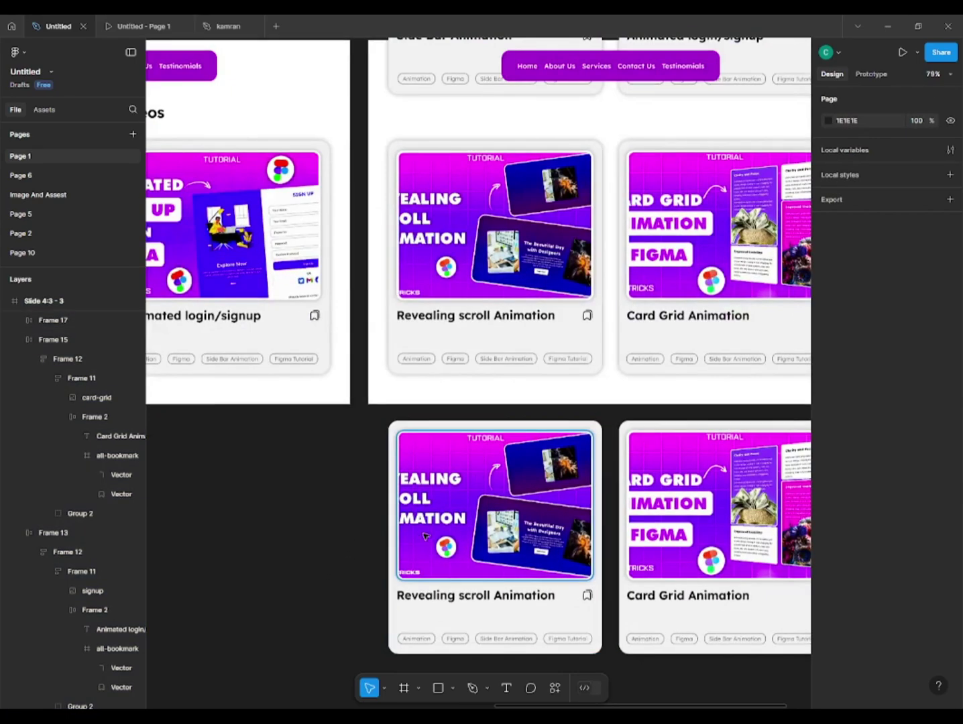
# Step: Copy the card-hover-2 and check-box thumbnails from the Image And Assest page and place them below the slides on Page 1
pyautogui.click(424, 536)
pyautogui.click(33, 195)
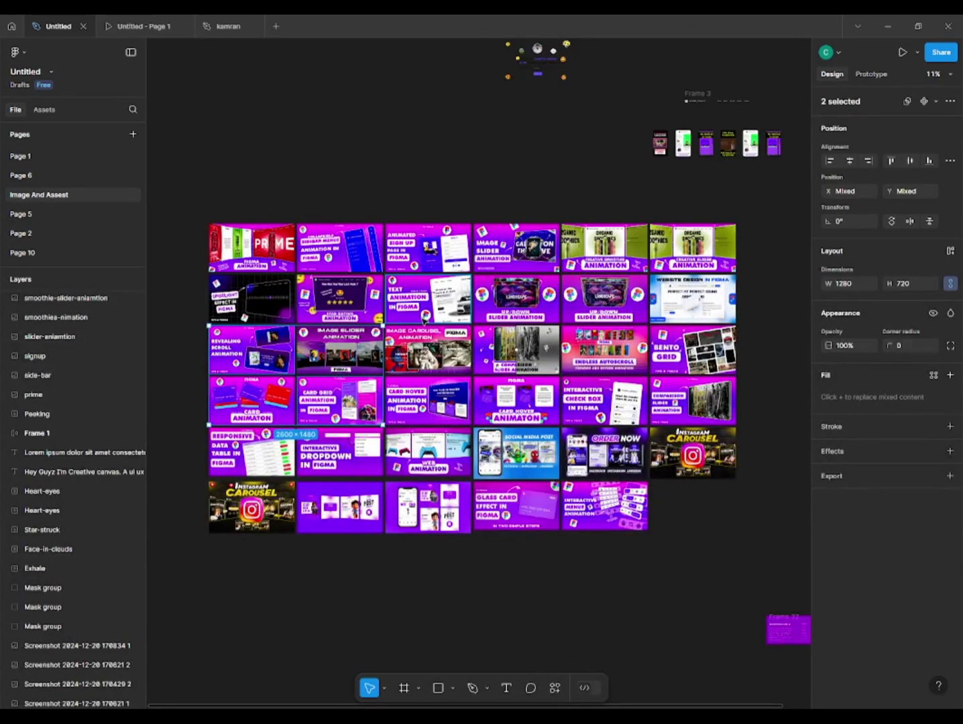
pyautogui.click(520, 414)
pyautogui.click(595, 400)
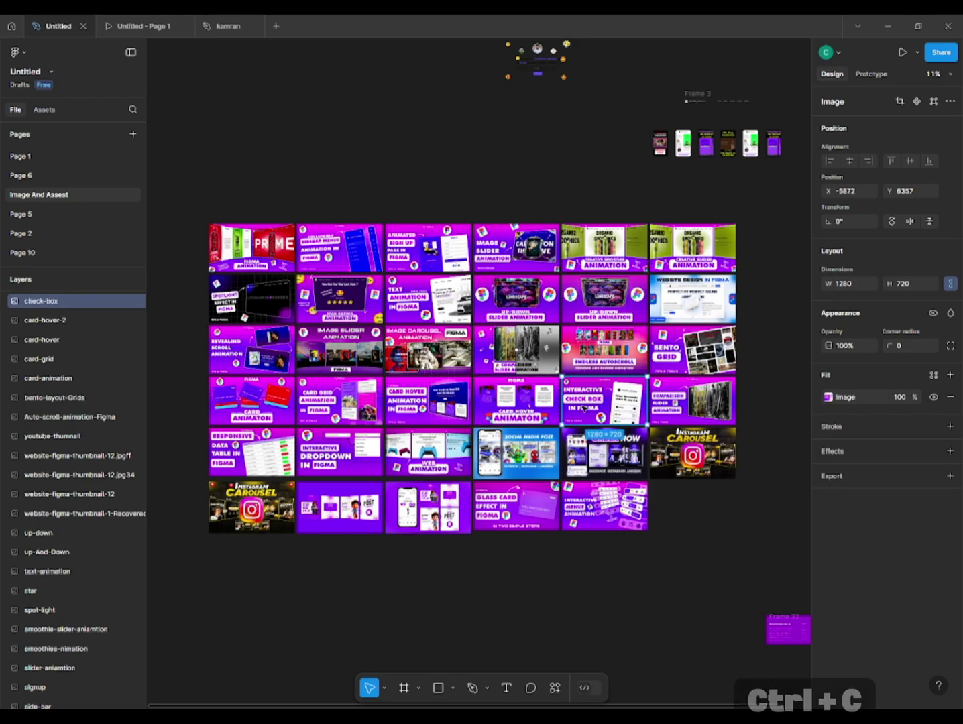
pyautogui.keyDown('shift'); pyautogui.click(536, 403); pyautogui.keyUp('shift')
pyautogui.hotkey('ctrl', 'c')
pyautogui.click(21, 156)
pyautogui.hotkey('ctrl', 'v')
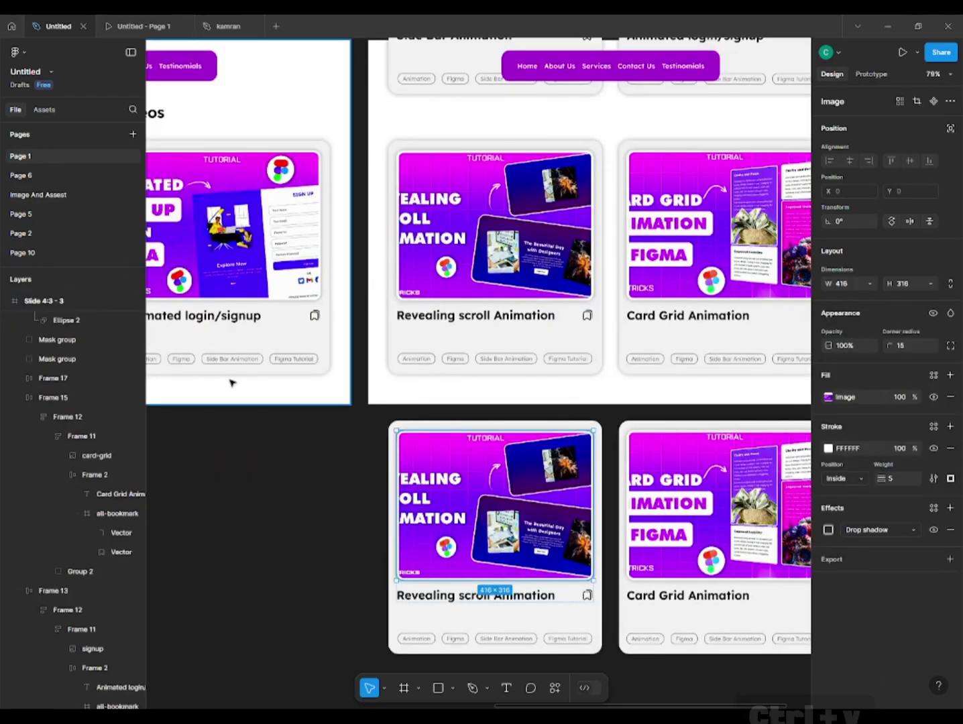
pyautogui.scroll(-3, 391, 327)
pyautogui.moveTo(410, 389); pyautogui.dragTo(408, 529)
# Step: Resize both pasted thumbnails to 416 by 316 with their aspect ratio unlocked, matching the card images
pyautogui.keyDown('ctrl'); pyautogui.click(662, 419); pyautogui.keyUp('ctrl')
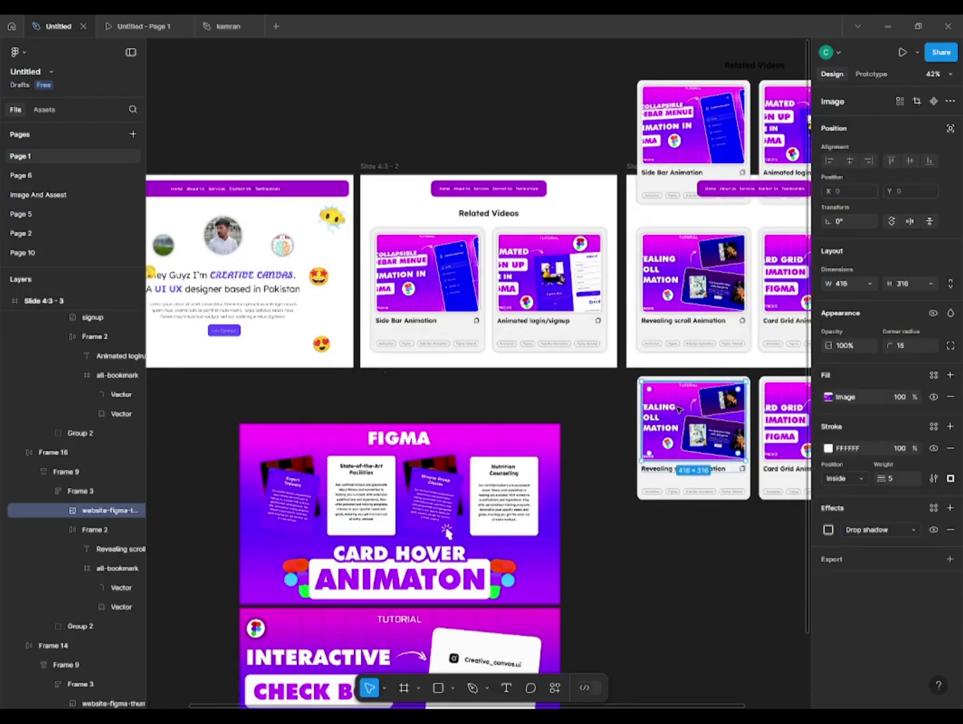
pyautogui.click(472, 419)
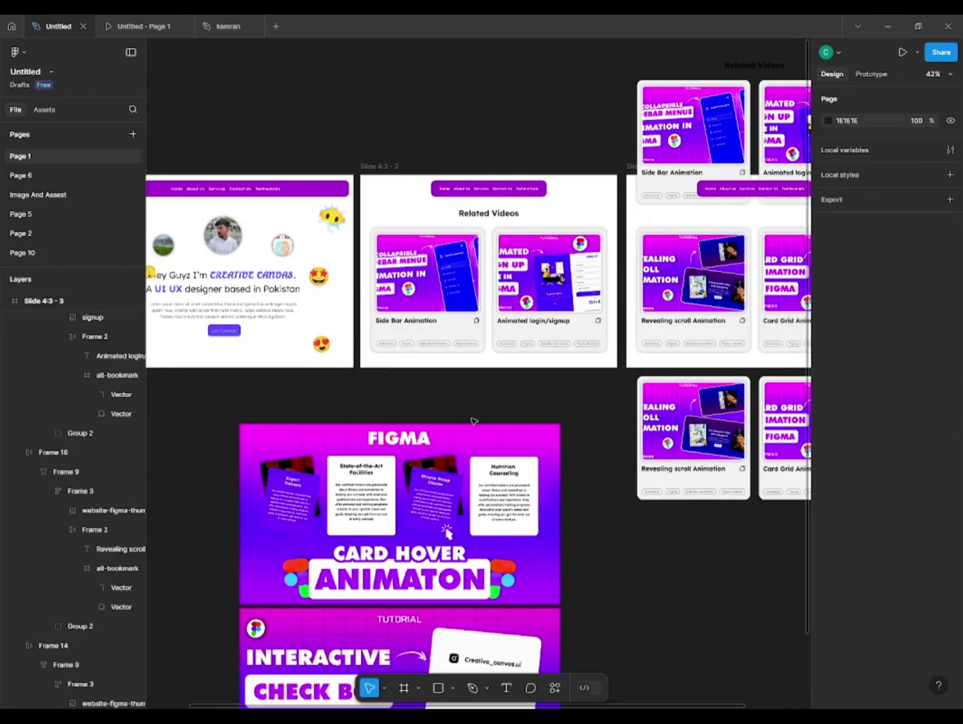
pyautogui.click(456, 496)
pyautogui.keyDown('shift'); pyautogui.click(455, 627); pyautogui.keyUp('shift')
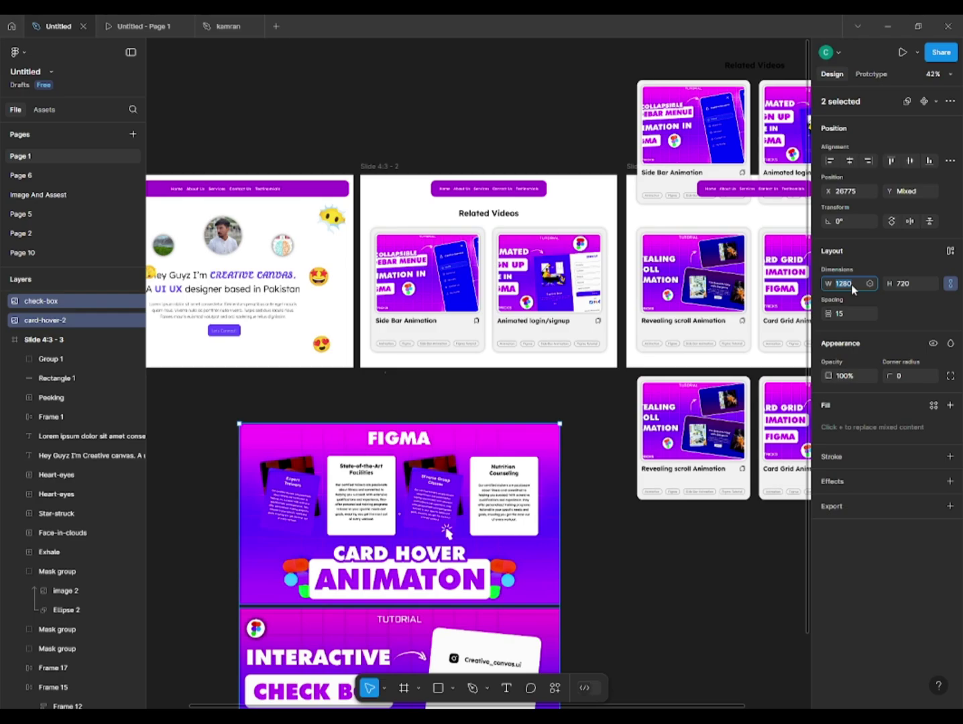
pyautogui.click(950, 283)
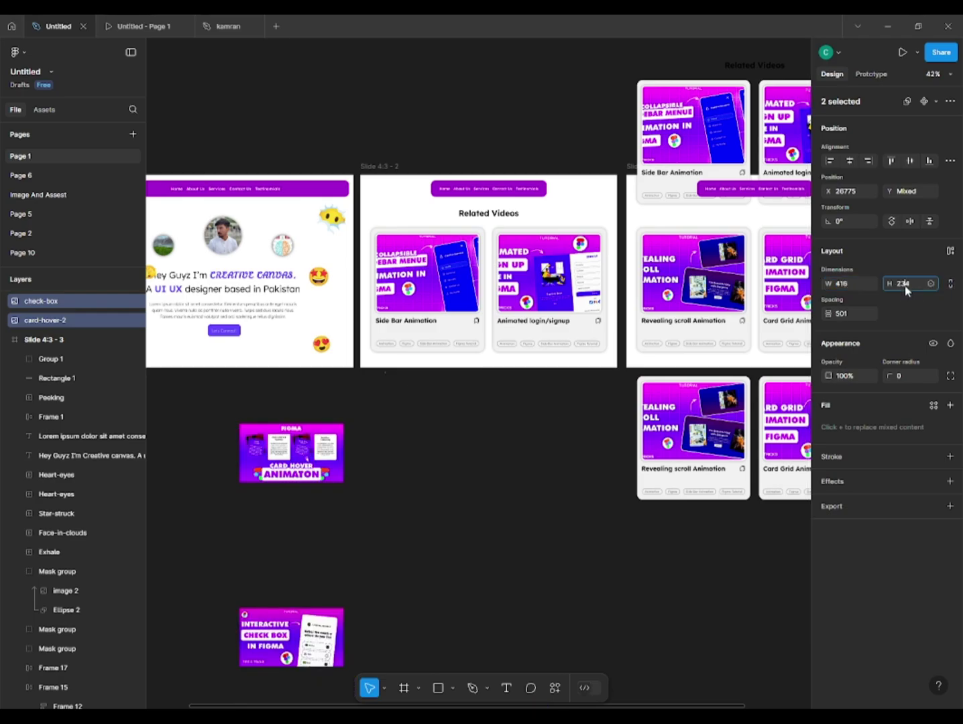
pyautogui.press('Return')
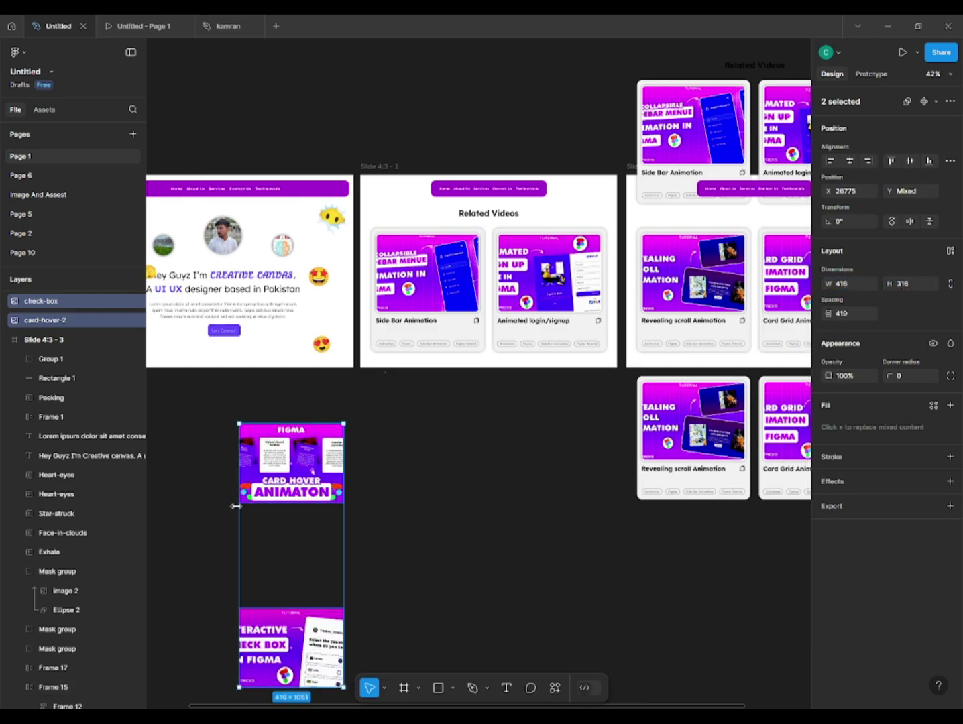
# Step: Replace the thumbnail of the duplicated Revealing scroll card below Slide 4:3 - 3 with the card-hover-2 image
pyautogui.moveTo(288, 643); pyautogui.dragTo(537, 628)
pyautogui.click(447, 458)
pyautogui.moveTo(477, 459); pyautogui.dragTo(387, 469)
pyautogui.click(429, 463)
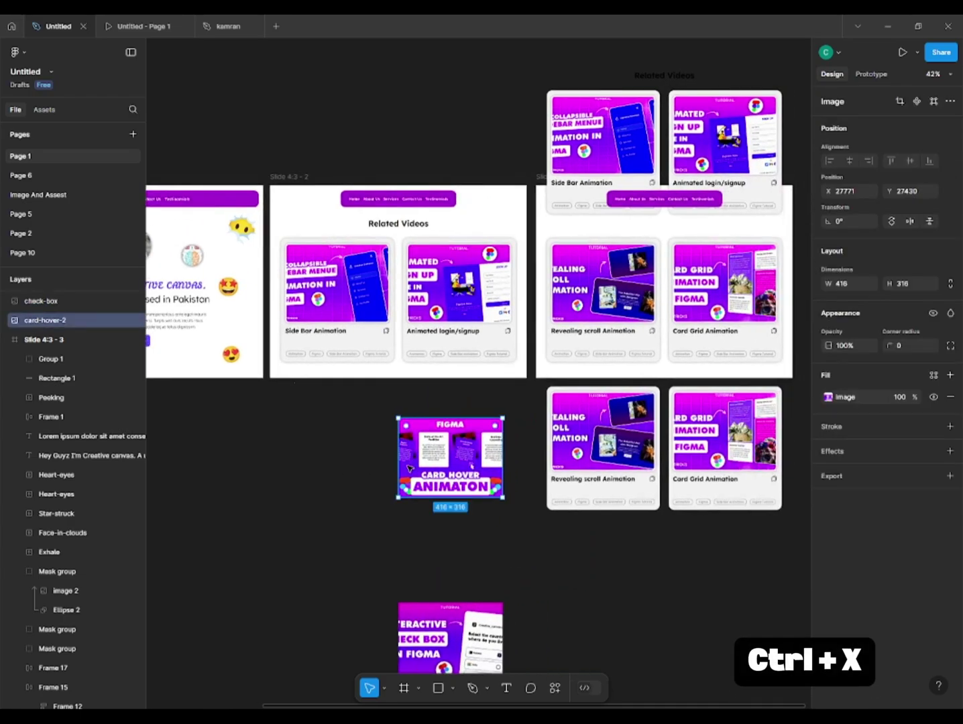
pyautogui.hotkey('ctrl', 'x')
pyautogui.keyDown('ctrl'); pyautogui.click(566, 428); pyautogui.keyUp('ctrl')
pyautogui.hotkey('ctrl', 'v')
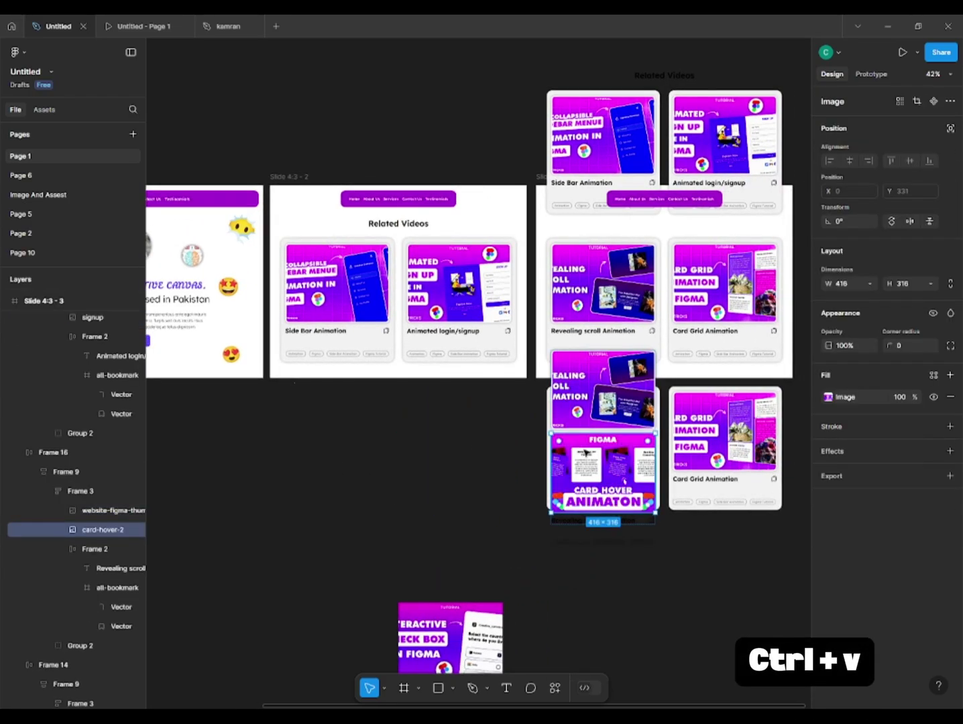
pyautogui.press('Delete')
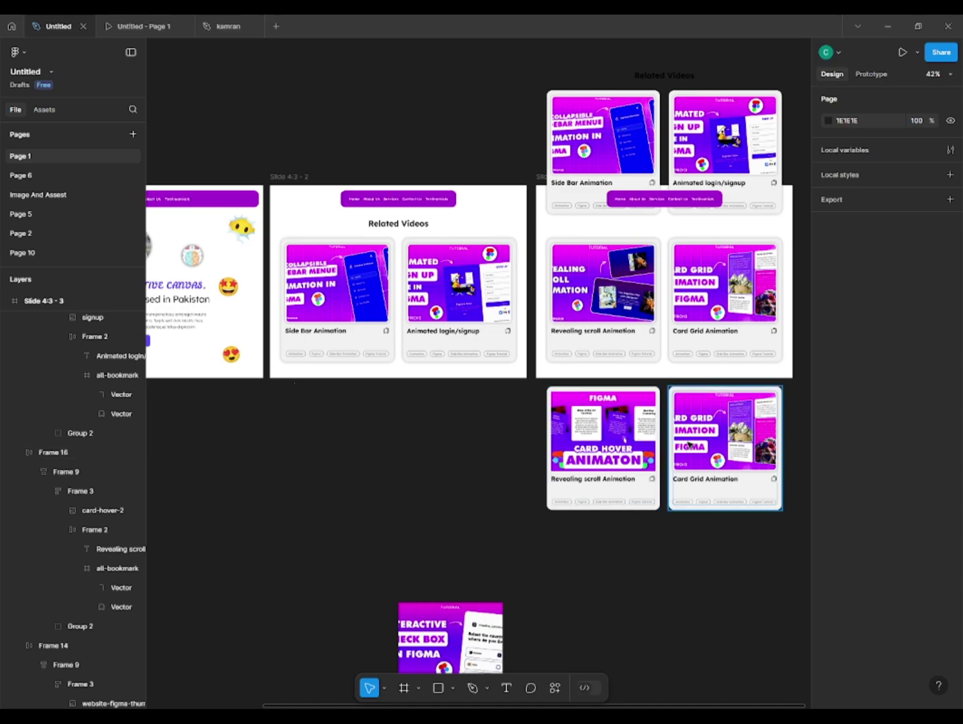
# Step: Replace the thumbnail of the duplicated Card Grid card below the slide with the check-box image
pyautogui.click(691, 446)
pyautogui.click(458, 617)
pyautogui.hotkey('ctrl', 'x')
pyautogui.click(716, 454)
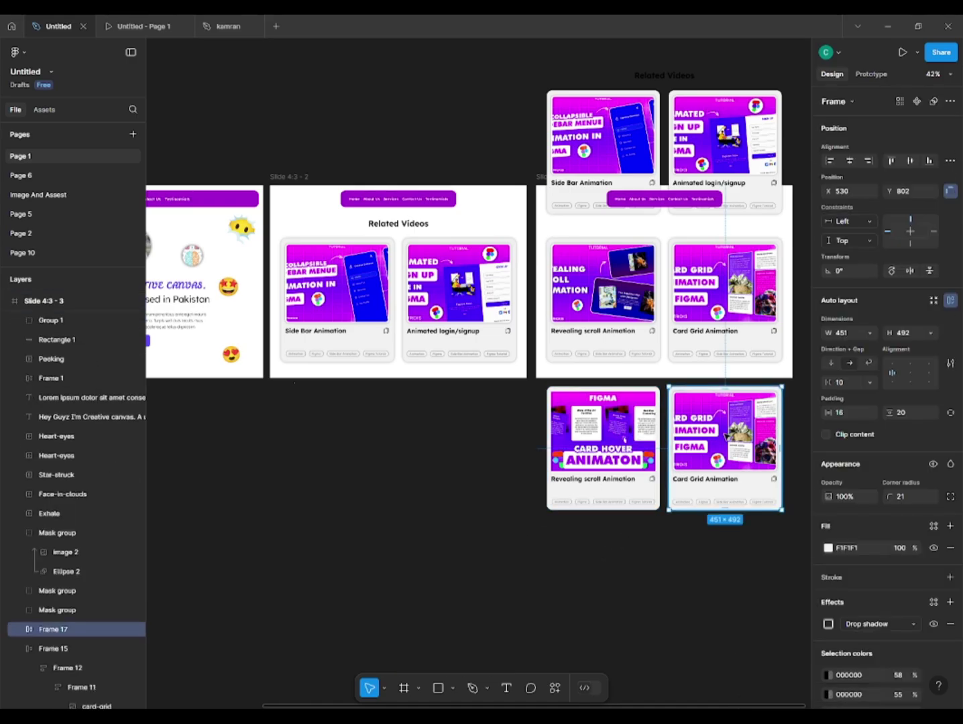
pyautogui.keyDown('ctrl'); pyautogui.click(716, 455); pyautogui.keyUp('ctrl')
pyautogui.hotkey('ctrl', 'v')
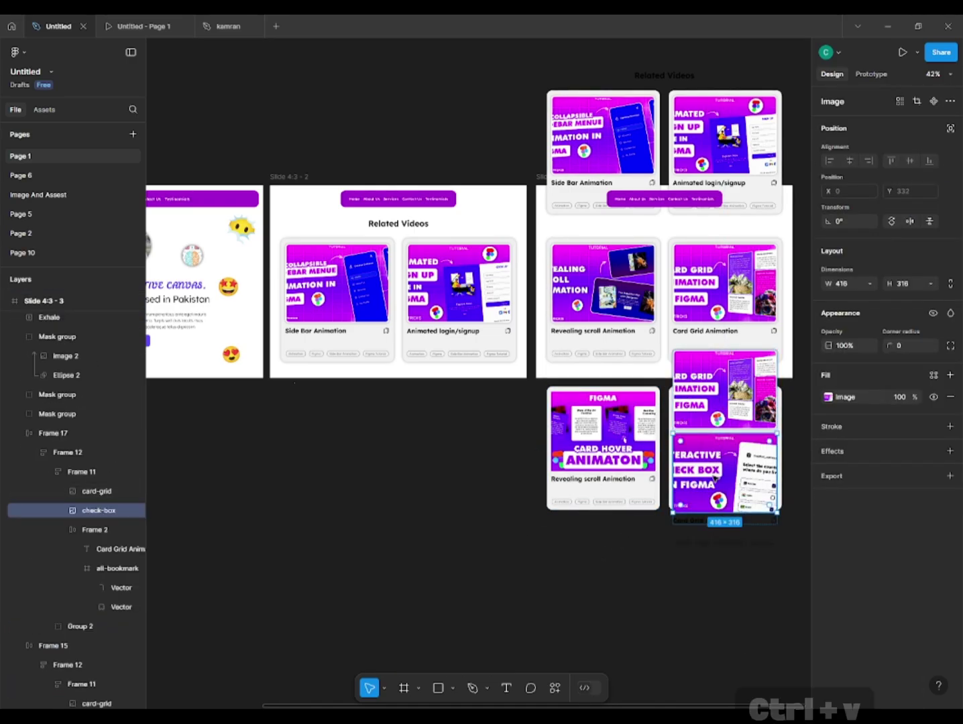
pyautogui.click(724, 409)
pyautogui.press('Delete')
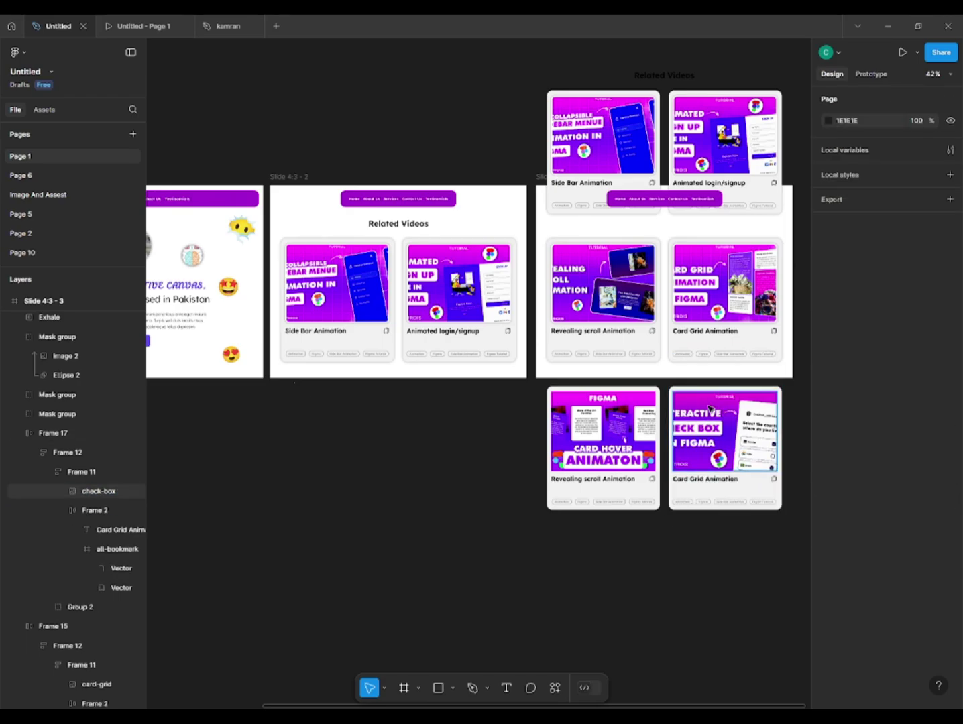
# Step: Give the card-hover-2 and check-box thumbnails a corner radius of 15 and a white (FFFFFF) inside stroke of weight 5
pyautogui.scroll(5, 724, 409)
pyautogui.click(661, 424)
pyautogui.keyDown('ctrl'); pyautogui.click(616, 439); pyautogui.keyUp('ctrl')
pyautogui.keyDown('ctrl'); pyautogui.keyDown('shift'); pyautogui.click(731, 456); pyautogui.keyUp('shift'); pyautogui.keyUp('ctrl')
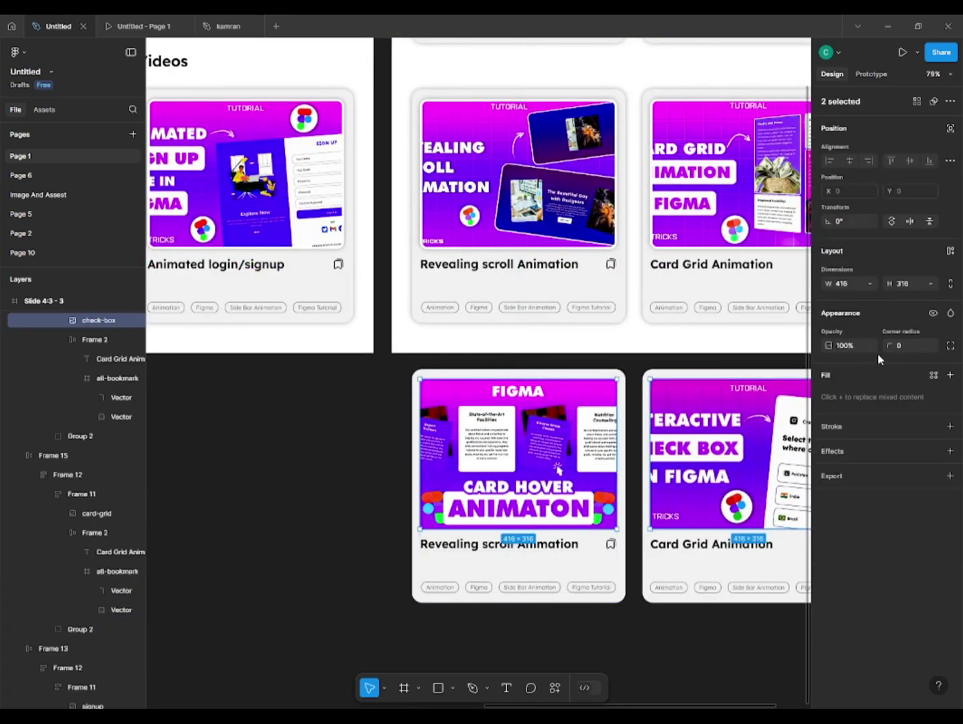
pyautogui.click(829, 429)
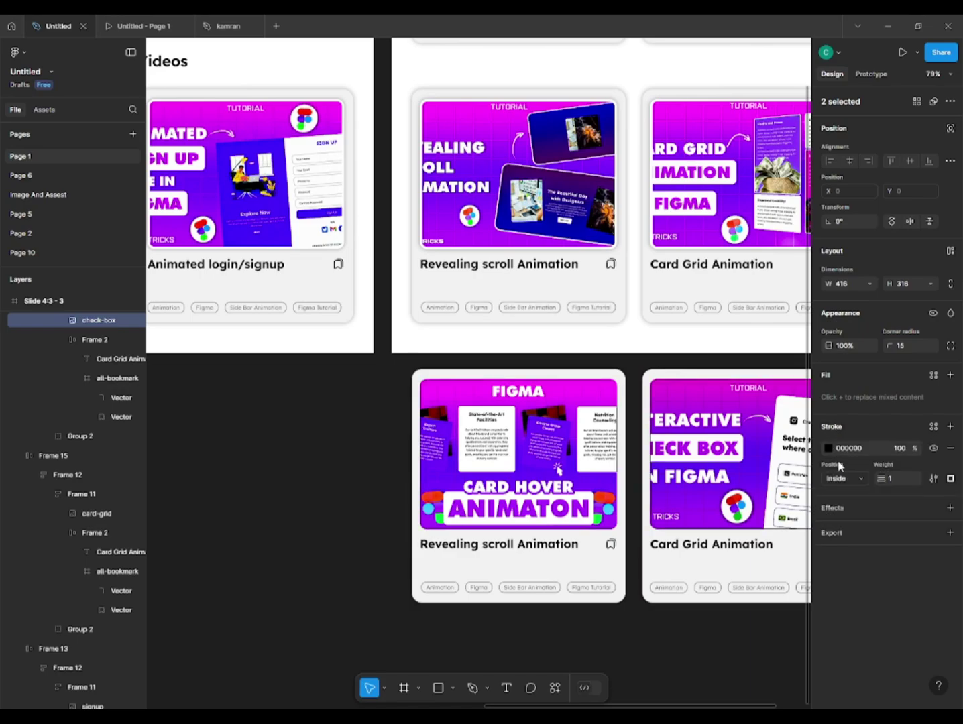
pyautogui.write('5')
pyautogui.click(828, 448)
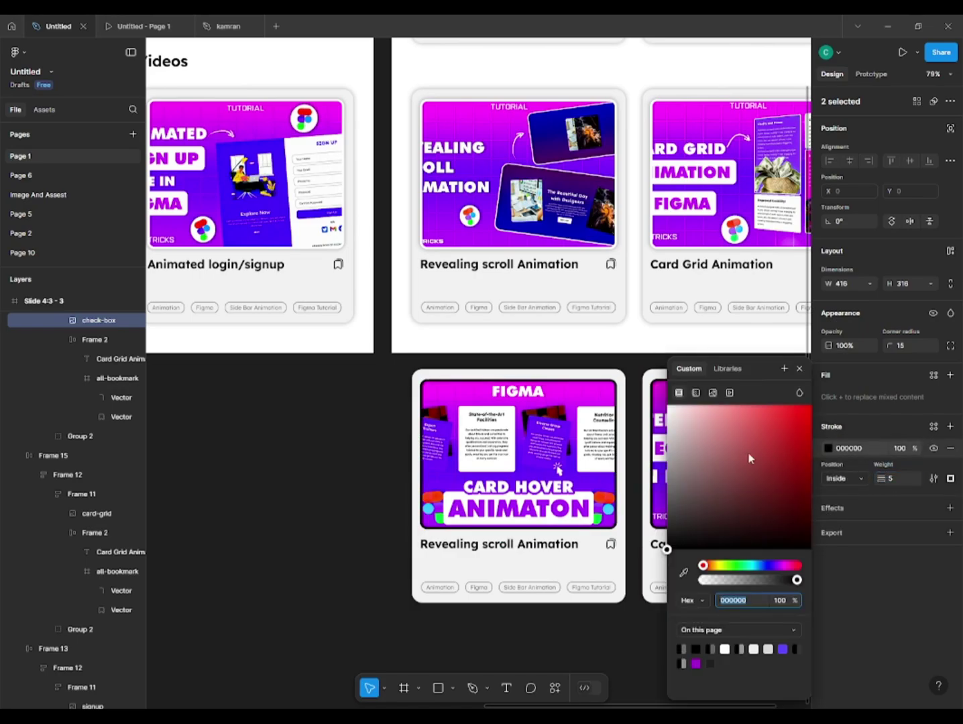
pyautogui.moveTo(749, 455); pyautogui.dragTo(664, 402)
pyautogui.click(876, 497)
# Step: Add a drop shadow to both new thumbnails with Y offset 0 and blur 12.5
pyautogui.click(950, 507)
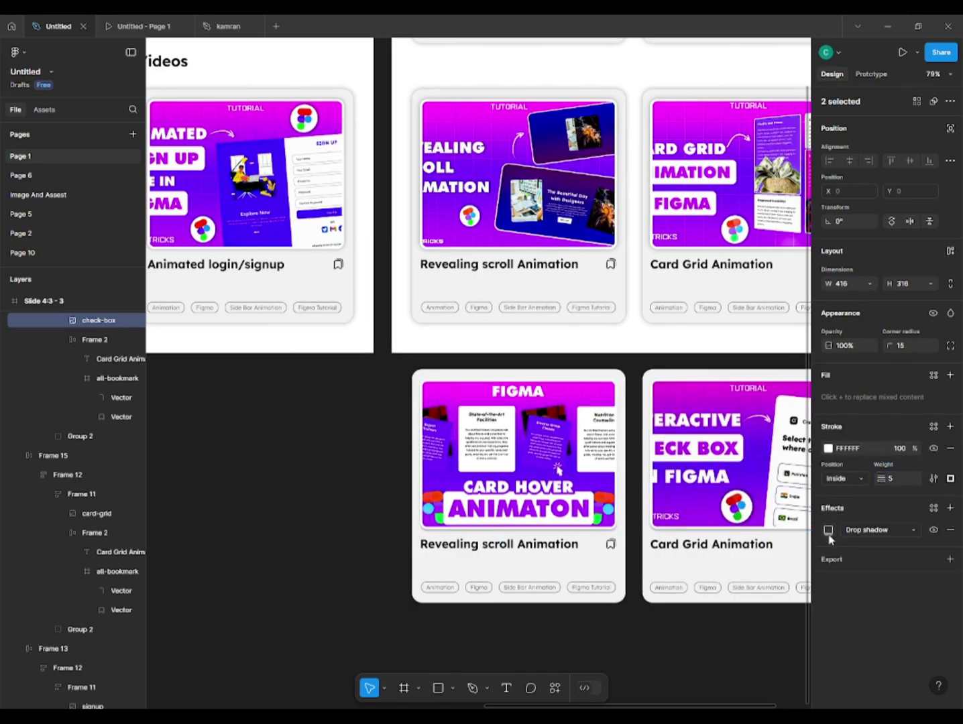
pyautogui.click(828, 530)
pyautogui.click(753, 581)
pyautogui.write('0')
pyautogui.click(741, 601)
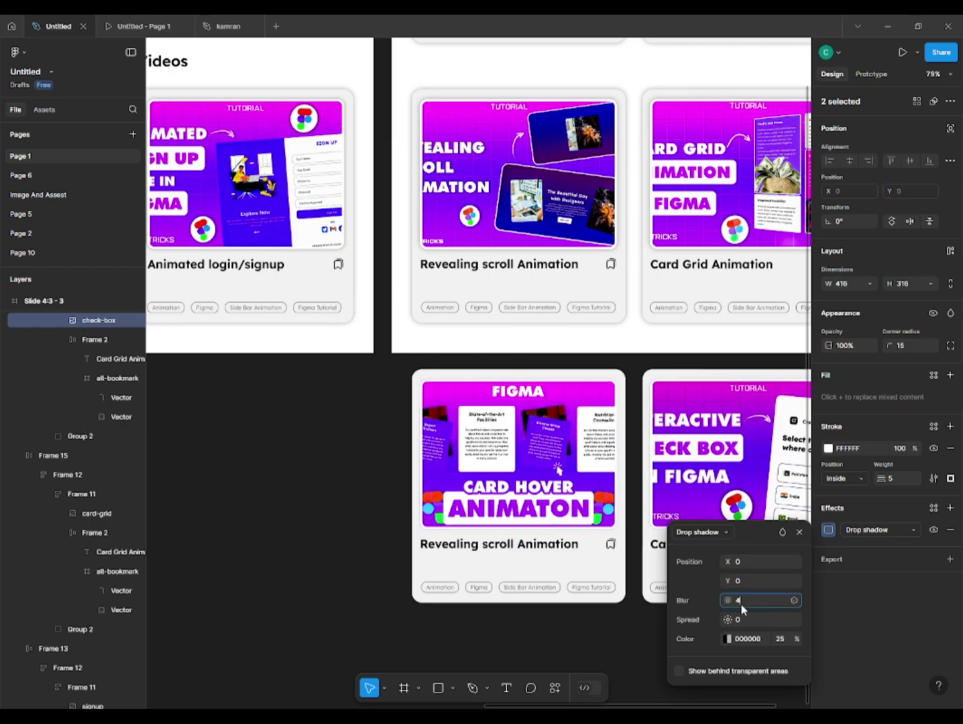
pyautogui.write('12.5')
# Step: Check the shadow settings of the Revealing scroll thumbnail and set the new thumbnails' shadow opacity to 35%
pyautogui.click(781, 639)
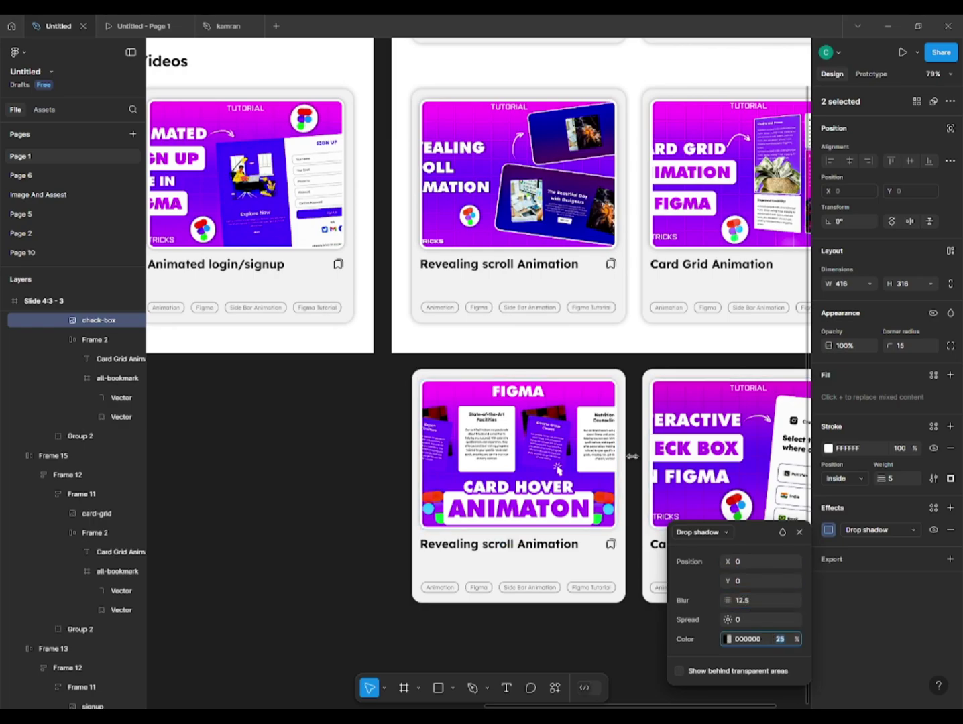
pyautogui.click(564, 247)
pyautogui.click(829, 530)
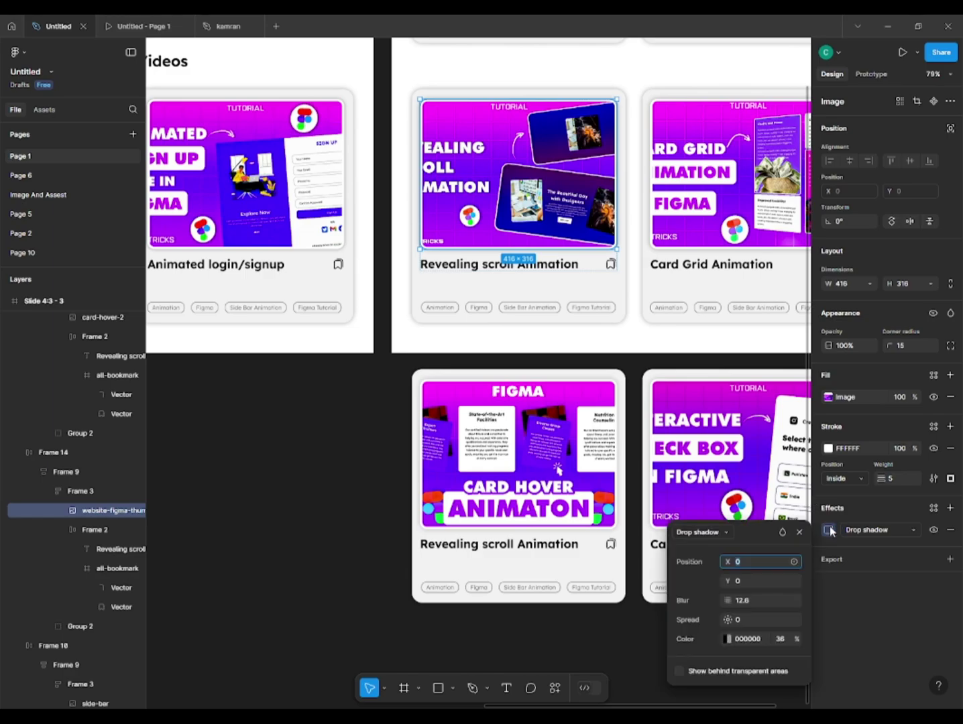
pyautogui.click(518, 456)
pyautogui.keyDown('shift'); pyautogui.click(731, 456); pyautogui.keyUp('shift')
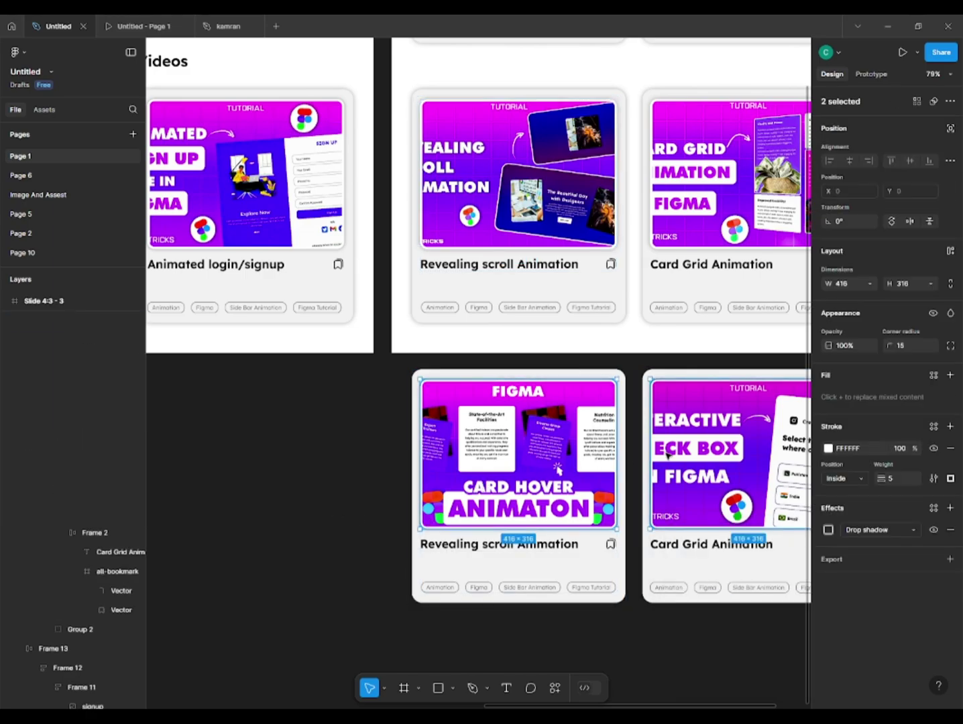
pyautogui.click(829, 530)
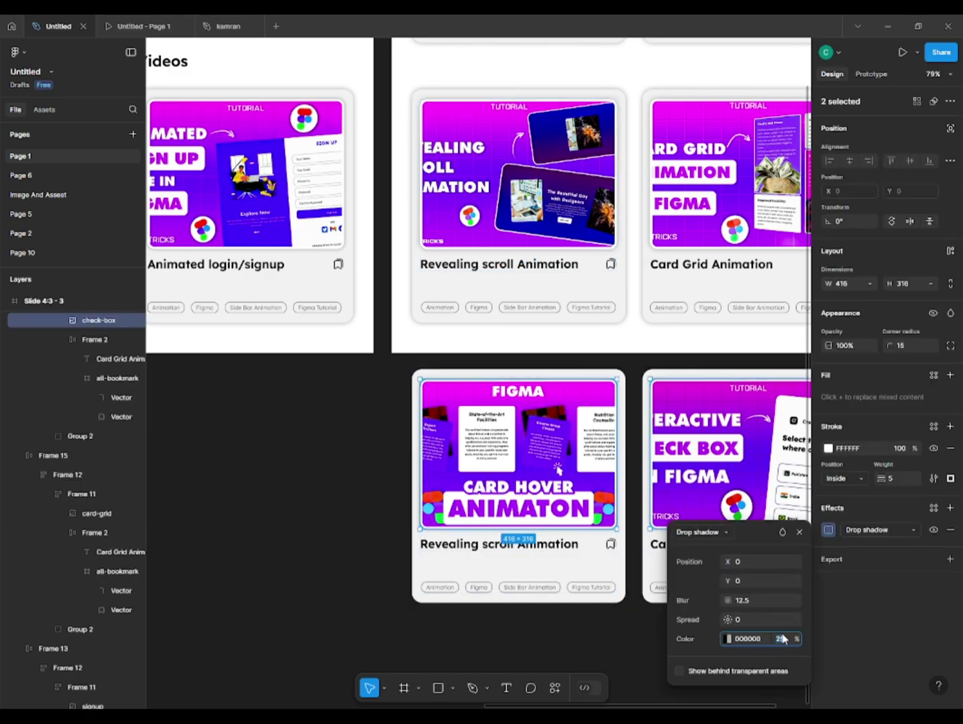
pyautogui.write('35')
pyautogui.press('Return')
pyautogui.click(272, 488)
# Step: Retitle the two cards below the slide as Card Hover Animation and Check Box Animation
pyautogui.scroll(-4, 285, 486)
pyautogui.scroll(1, 332, 516)
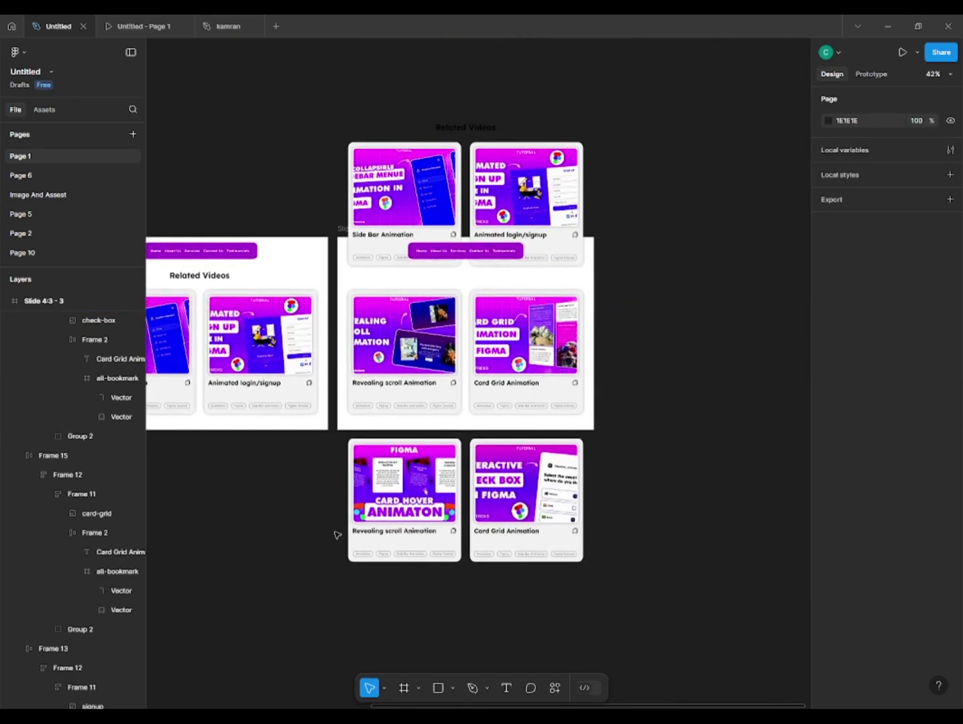
pyautogui.scroll(5, 337, 534)
pyautogui.doubleClick(417, 529)
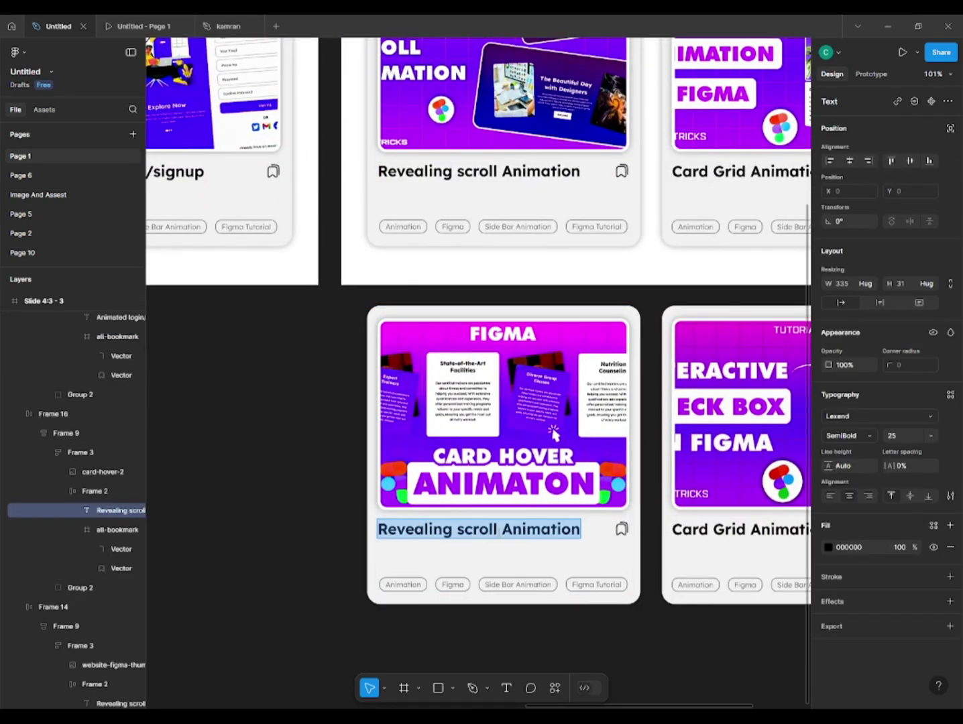
pyautogui.write('Card H')
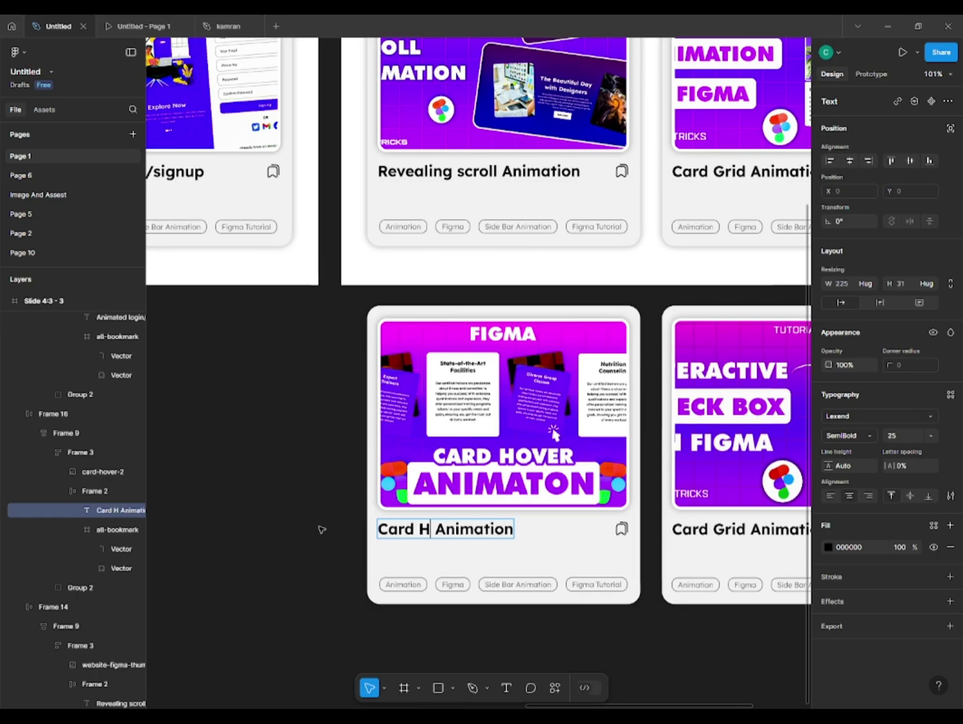
pyautogui.write('over')
pyautogui.hscroll(5, 323, 546)
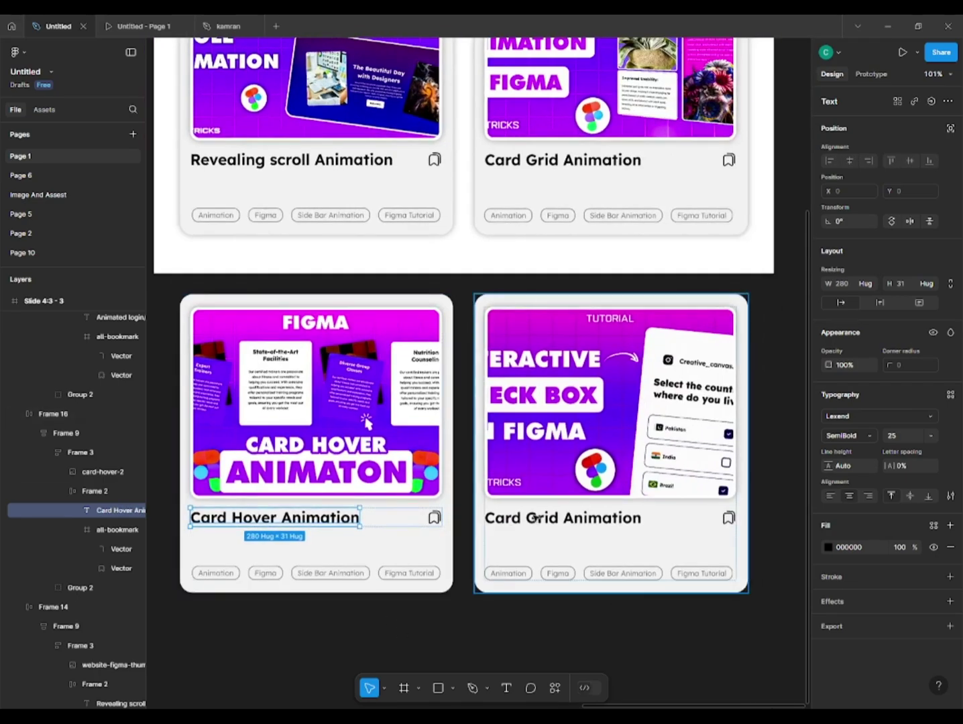
pyautogui.doubleClick(530, 518)
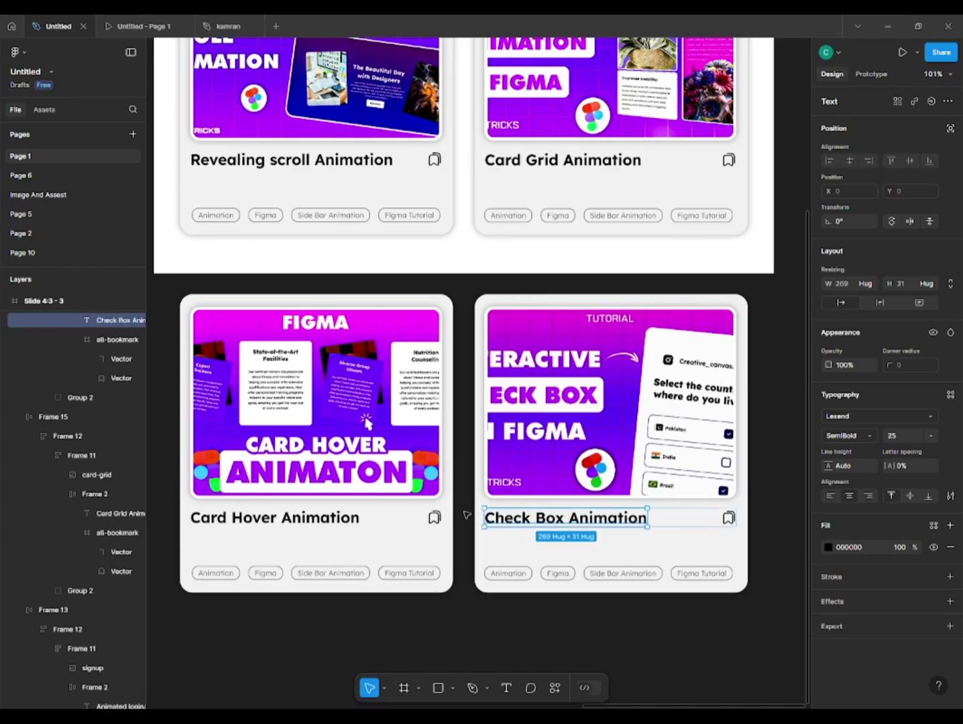
# Step: Scale the Card Hover and Check Box cards together about their centre to about 0.68x and set their opacity to 0%
pyautogui.scroll(-5, 221, 449)
pyautogui.click(192, 456)
pyautogui.click(332, 435)
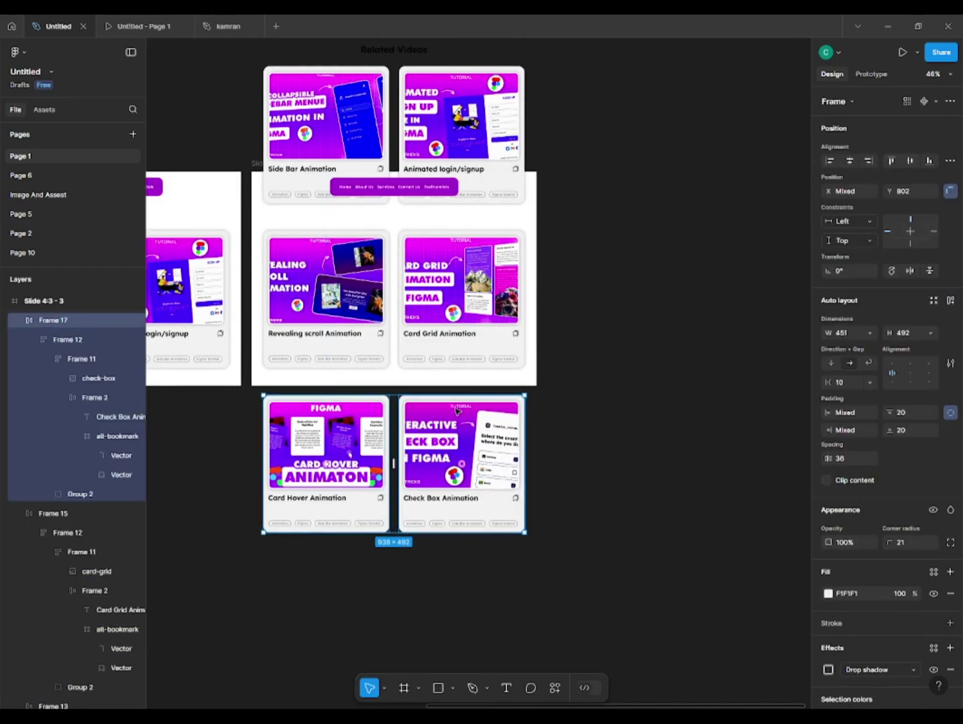
pyautogui.press('k')
pyautogui.moveTo(524, 394); pyautogui.dragTo(488, 417)
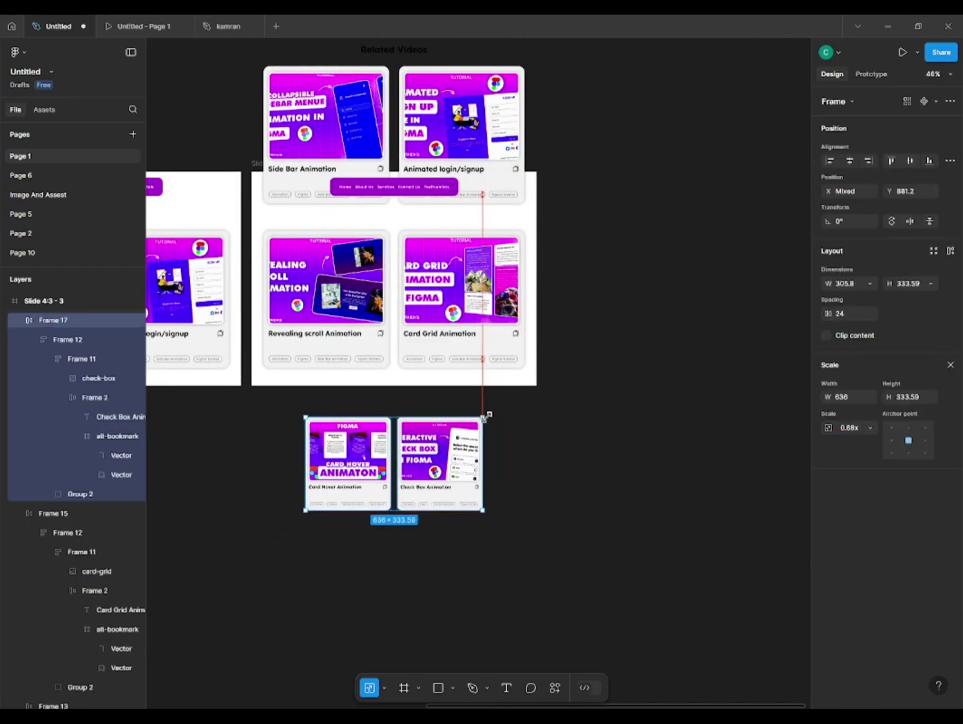
pyautogui.press('v')
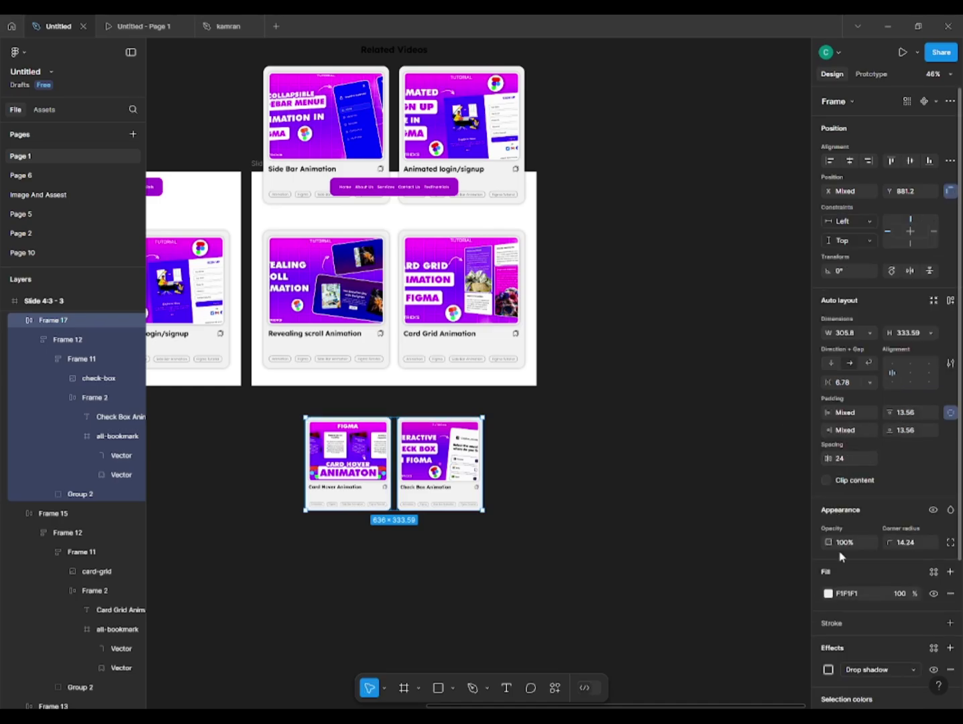
pyautogui.moveTo(869, 542); pyautogui.dragTo(707, 525)
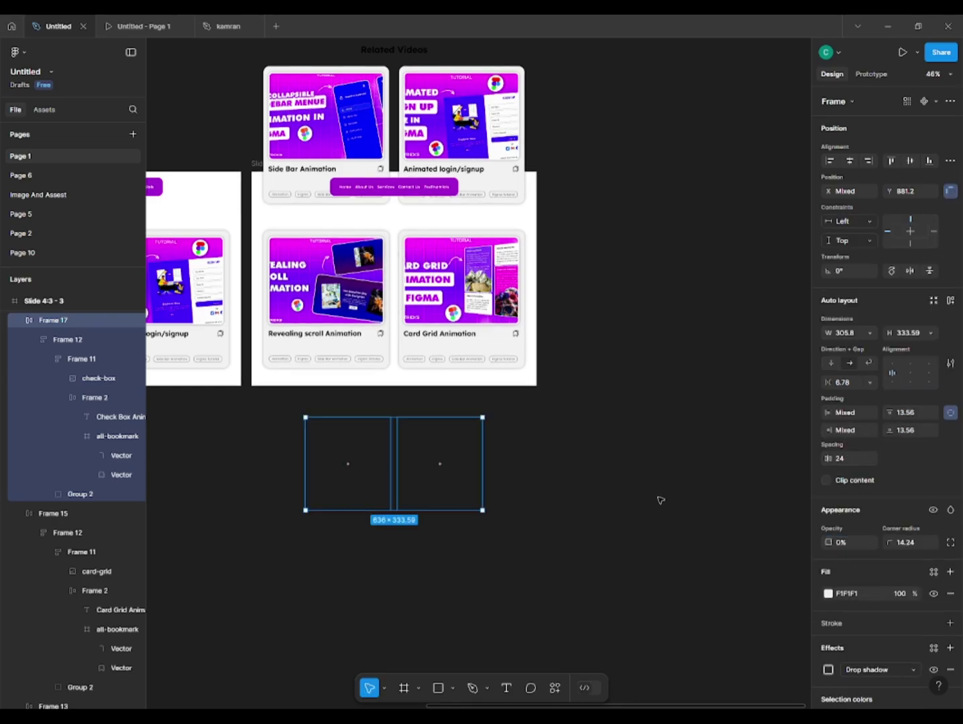
# Step: Turn clip content back on for the Slide 4:3 - 3 frame
pyautogui.click(256, 165)
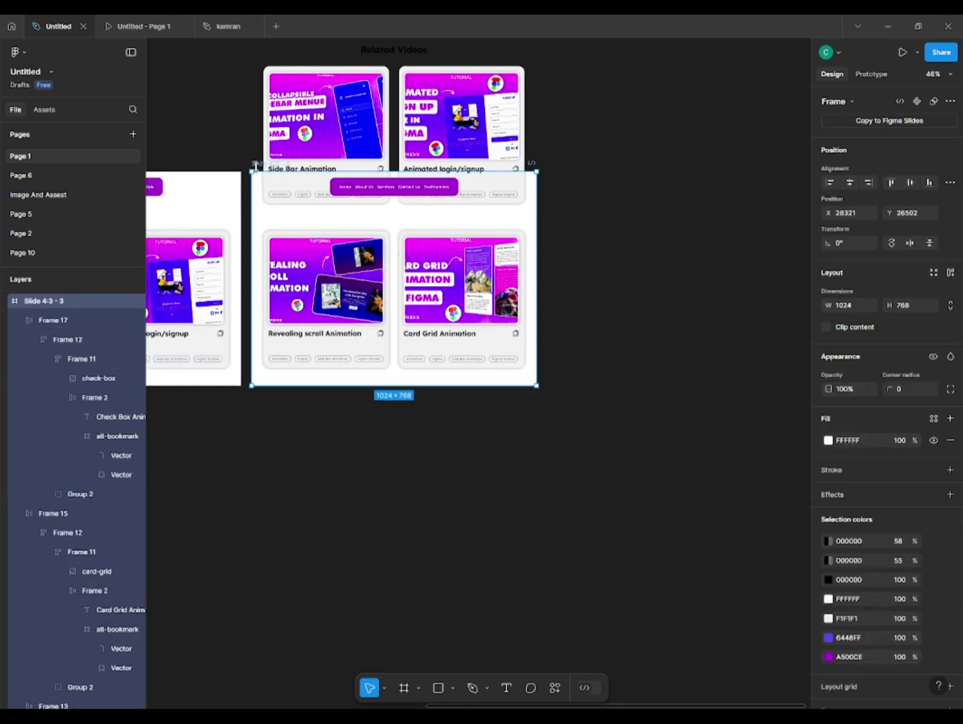
pyautogui.click(826, 328)
pyautogui.click(481, 367)
# Step: Duplicate the Slide 4:3 - 3 frame straight to its right with a gap of 38
pyautogui.scroll(-2, 481, 367)
pyautogui.scroll(1, 501, 346)
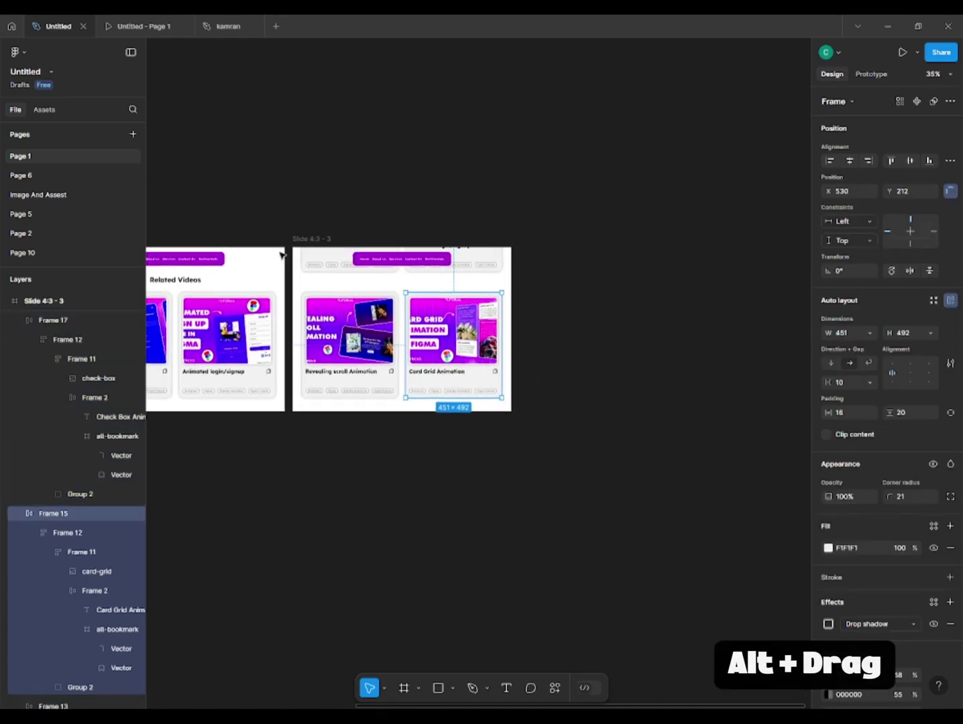
pyautogui.moveTo(335, 235); pyautogui.dragTo(533, 234)
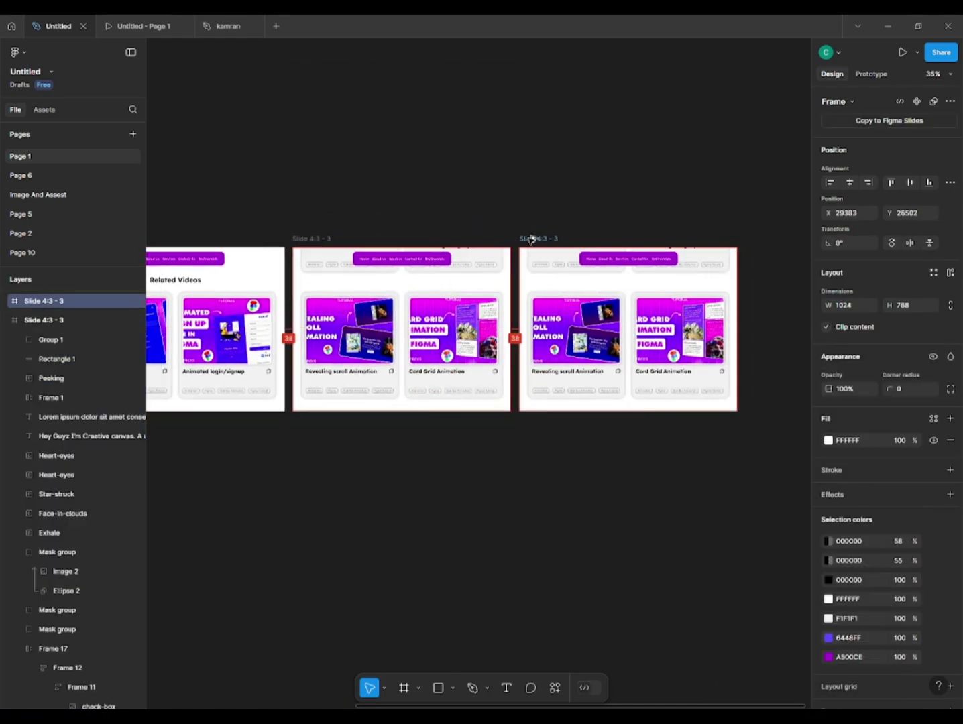
pyautogui.hscroll(3, 532, 239)
pyautogui.click(660, 244)
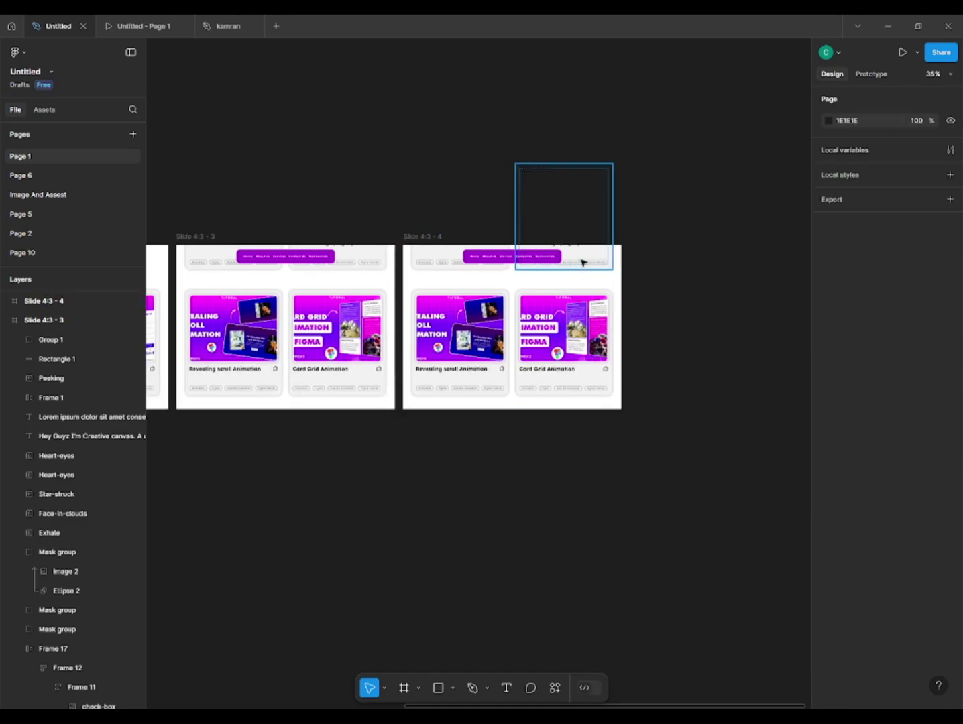
# Step: Move all six cards on Slide 4:3 - 4 straight up, excluding the navigation bar, until the transparent pair sits at Y 288.2
pyautogui.click(582, 262)
pyautogui.keyDown('shift'); pyautogui.click(439, 264); pyautogui.keyUp('shift')
pyautogui.click(641, 274)
pyautogui.moveTo(643, 267); pyautogui.dragTo(426, 490)
pyautogui.scroll(5, 443, 256)
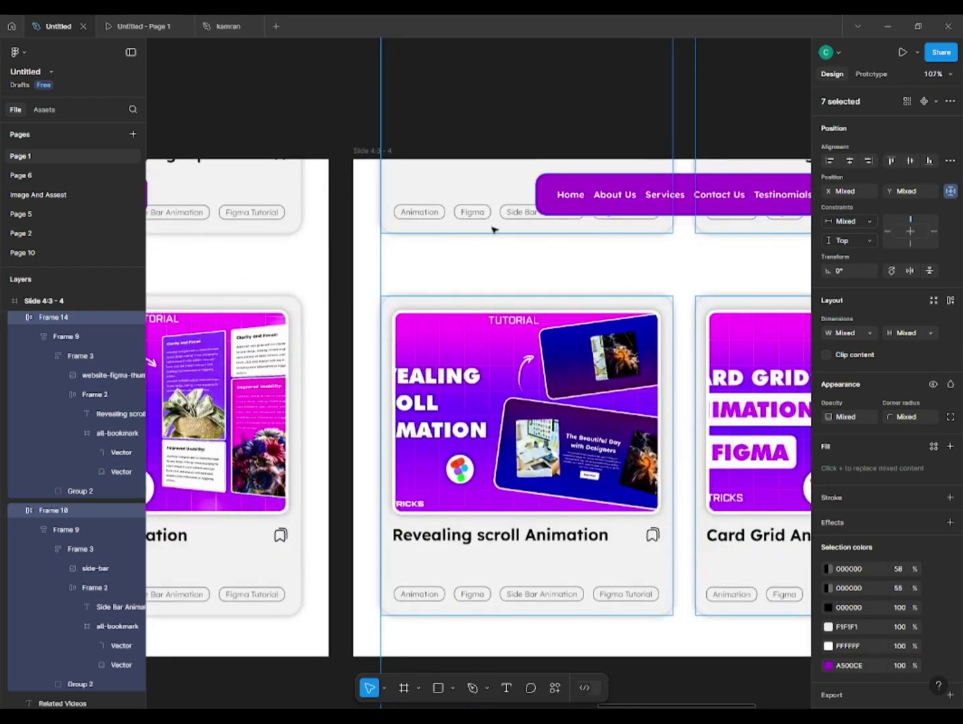
pyautogui.click(492, 229)
pyautogui.scroll(-3, 485, 245)
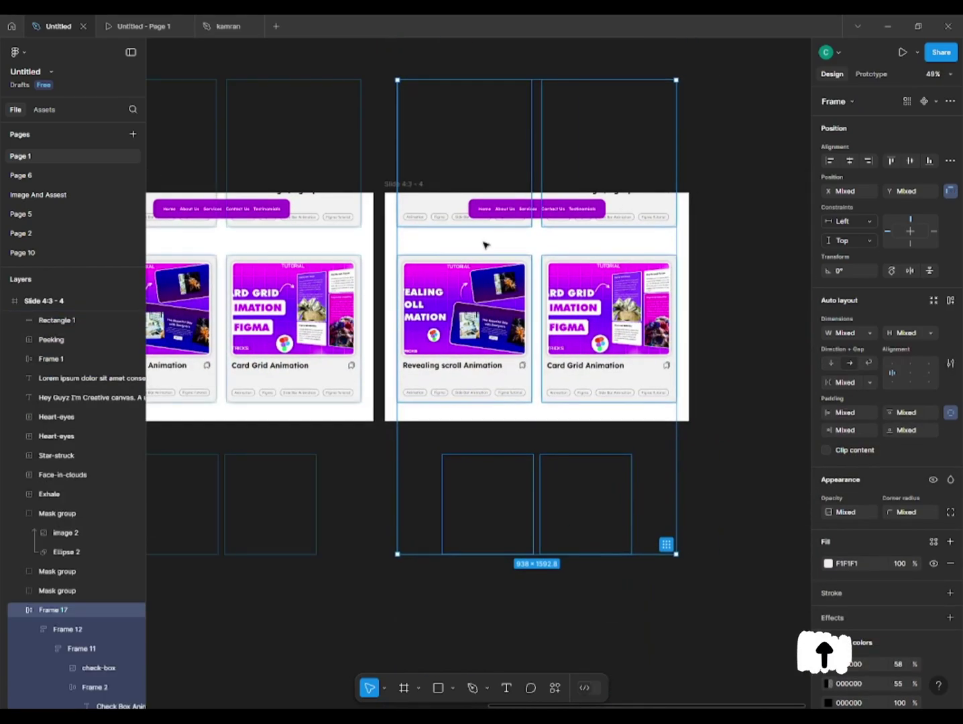
pyautogui.hotkey('shift', 'Up')
pyautogui.hotkey('shift', 'Up')
pyautogui.hotkey('shift', 'Up')
pyautogui.hotkey('shift', 'Up')
pyautogui.hotkey('shift', 'Up')
pyautogui.hotkey('shift', 'Up')
pyautogui.hotkey('shift', 'Up')
pyautogui.hotkey('shift', 'Up')
pyautogui.hotkey('shift', 'Up')
pyautogui.hotkey('shift', 'Up')
pyautogui.hotkey('shift', 'Up')
pyautogui.hotkey('shift', 'Up')
pyautogui.hotkey('shift', 'Up')
pyautogui.hotkey('shift', 'Up')
pyautogui.hotkey('shift', 'Up')
pyautogui.hotkey('shift', 'Up')
pyautogui.hotkey('shift', 'Up')
pyautogui.hotkey('shift', 'Up')
pyautogui.hotkey('shift', 'Up')
pyautogui.hotkey('shift', 'Up')
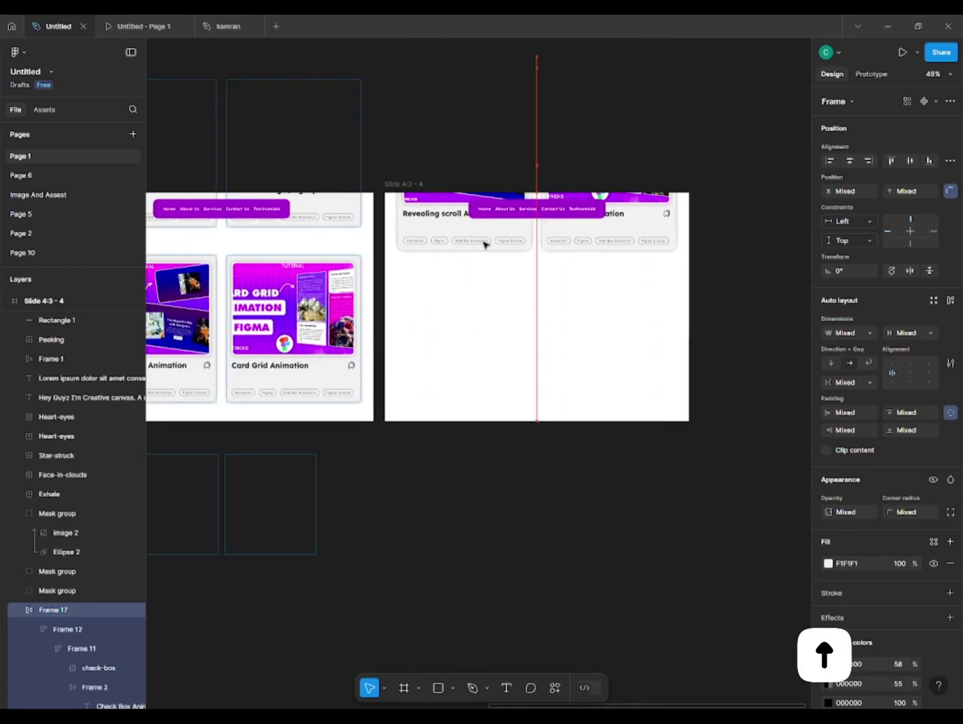
pyautogui.hotkey('shift', 'Up')
pyautogui.hotkey('shift', 'Up')
pyautogui.hotkey('shift', 'Up')
pyautogui.hotkey('shift', 'Up')
pyautogui.hotkey('shift', 'Up')
pyautogui.hotkey('shift', 'Up')
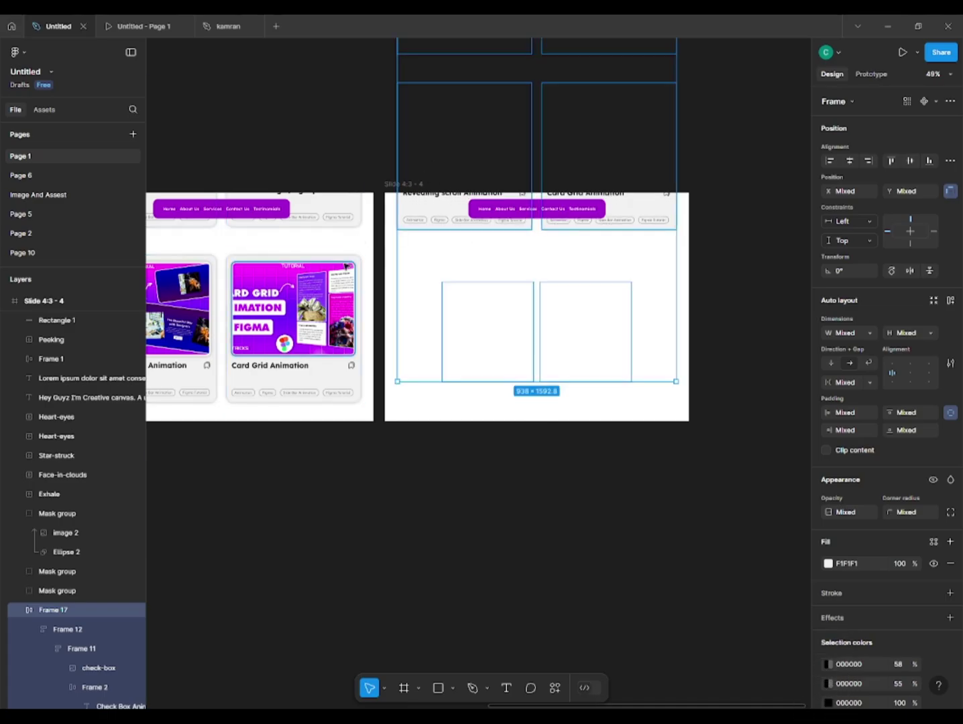
pyautogui.scroll(3, 346, 265)
pyautogui.hotkey('shift', 'Up')
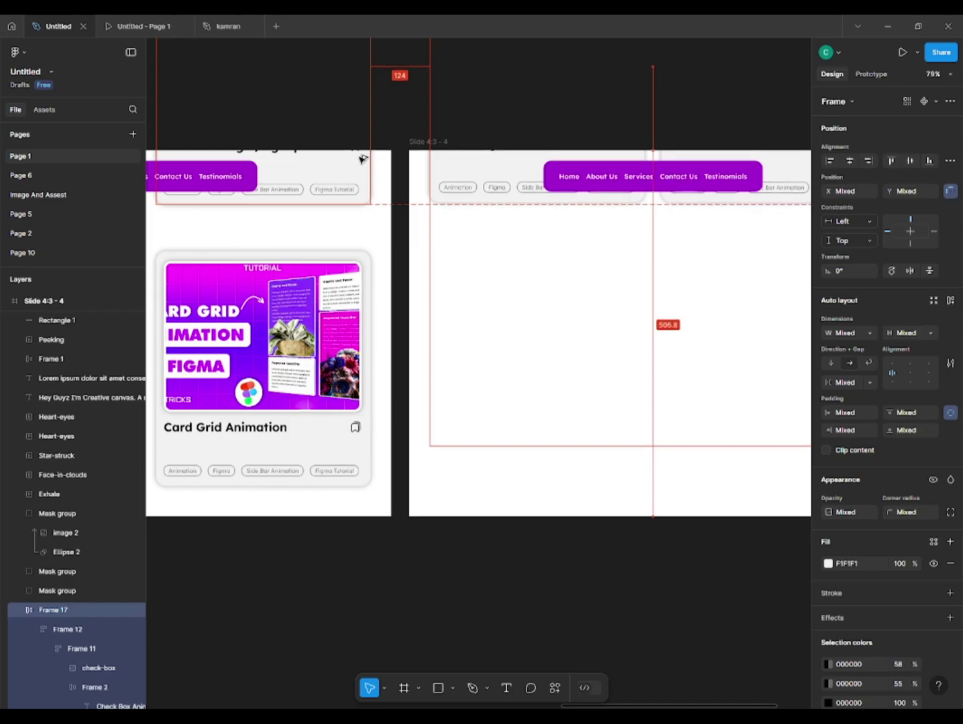
# Step: Try to scale the two transparent cards on Slide 4:3 - 4 together to a width of 416
pyautogui.click(550, 305)
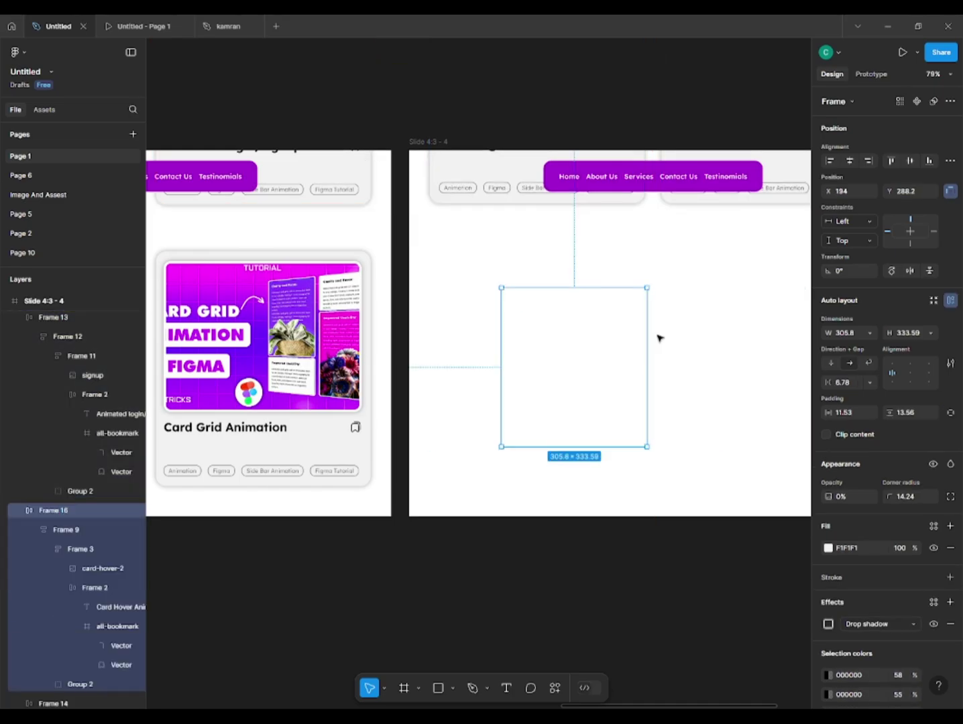
pyautogui.keyDown('shift'); pyautogui.click(762, 365); pyautogui.keyUp('shift')
pyautogui.press('k')
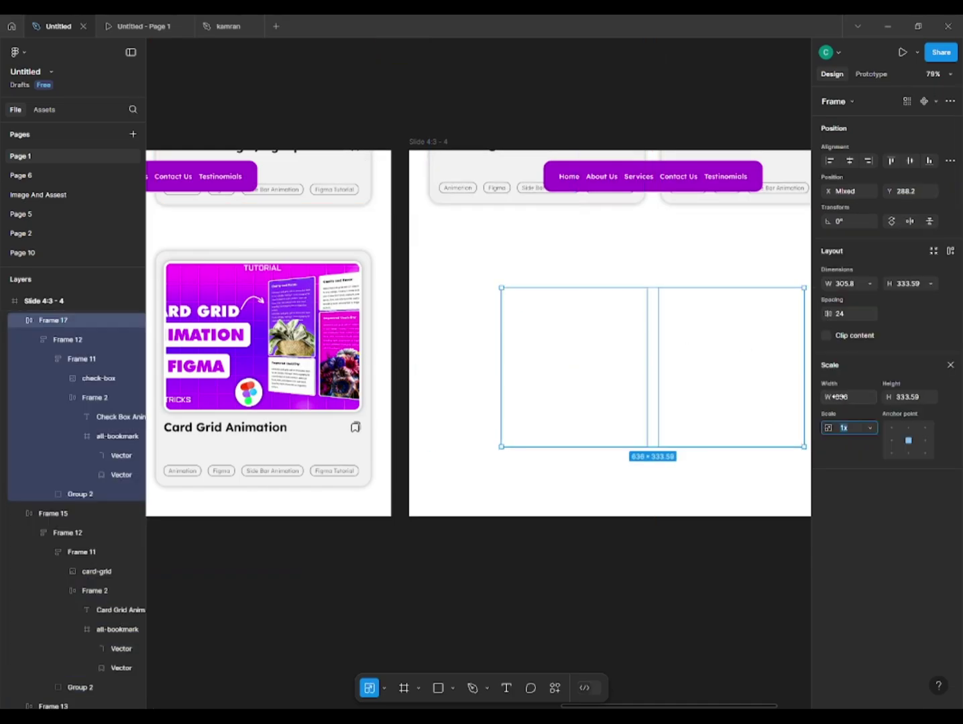
pyautogui.click(847, 397)
pyautogui.write('416')
pyautogui.press('Return')
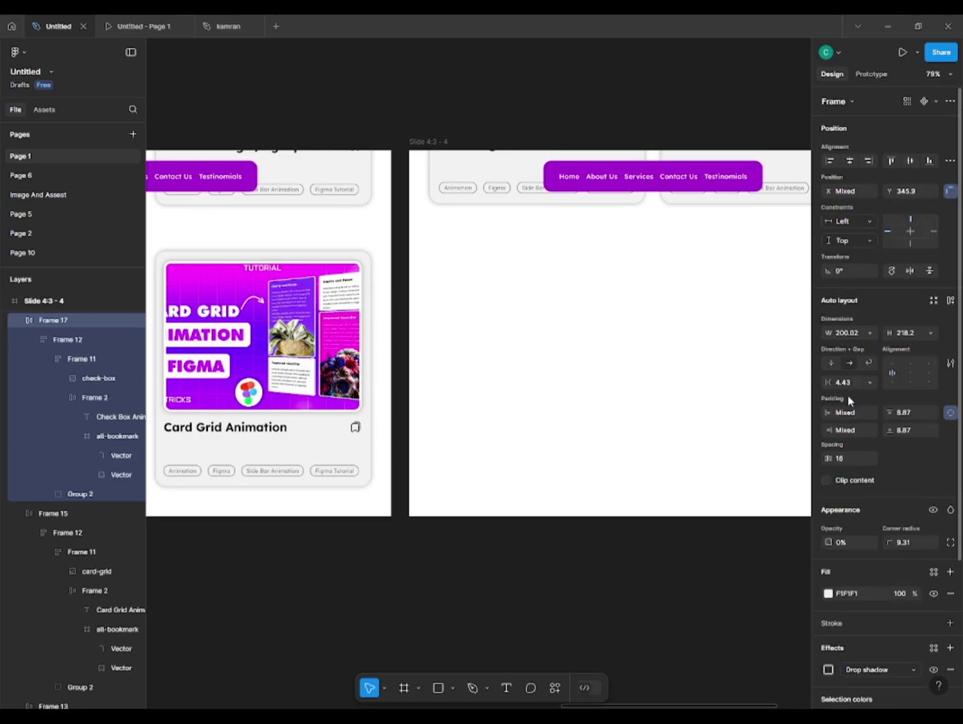
pyautogui.hotkey('ctrl', 'z')
# Step: Scale the transparent Card Hover and Check Box cards individually about their centres to a width of 416 each
pyautogui.keyDown('shift'); pyautogui.click(692, 366); pyautogui.keyUp('shift')
pyautogui.press('k')
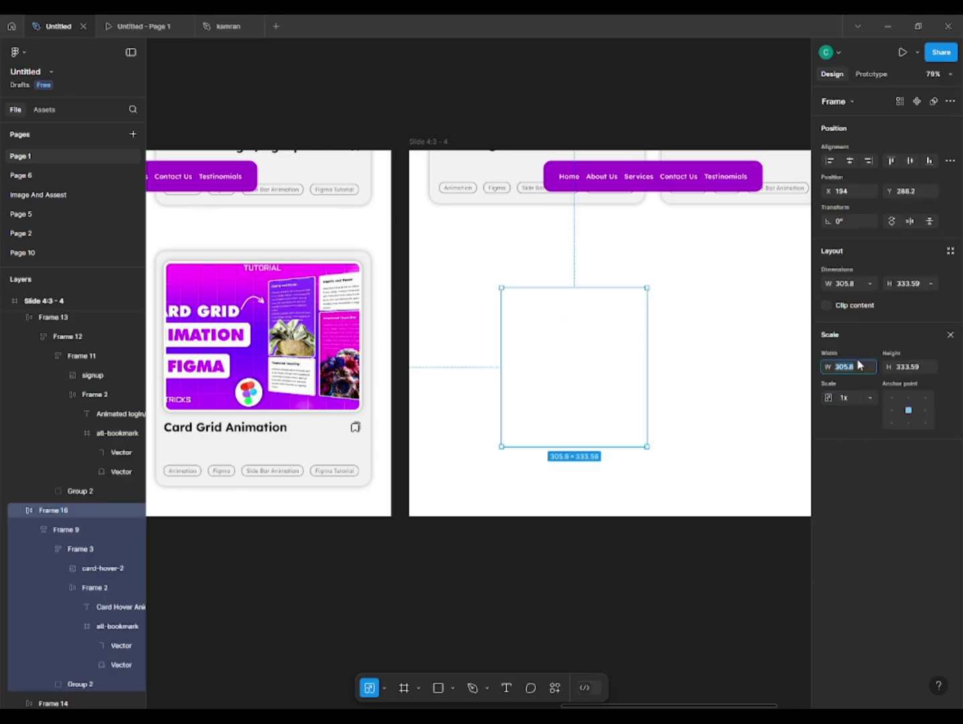
pyautogui.click(744, 335)
pyautogui.click(743, 335)
pyautogui.click(857, 369)
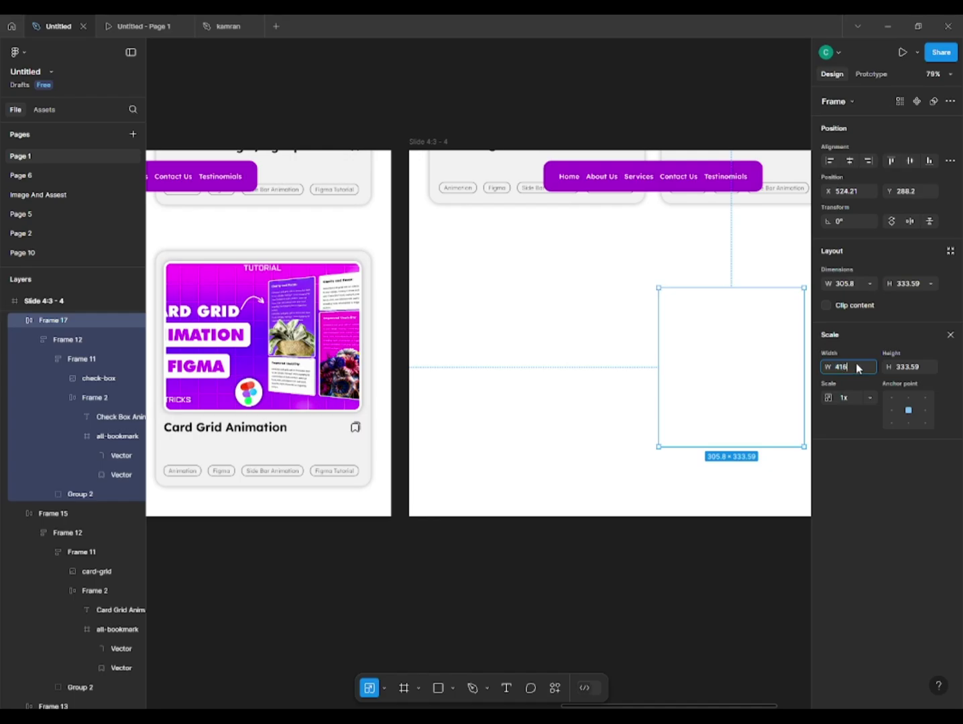
pyautogui.write('416')
pyautogui.press('Return')
# Step: Move the Card Hover card left, apart from the Check Box card, and raise both cards' opacity to 100%
pyautogui.keyDown('shift'); pyautogui.click(700, 326); pyautogui.keyUp('shift')
pyautogui.hscroll(2, 700, 326)
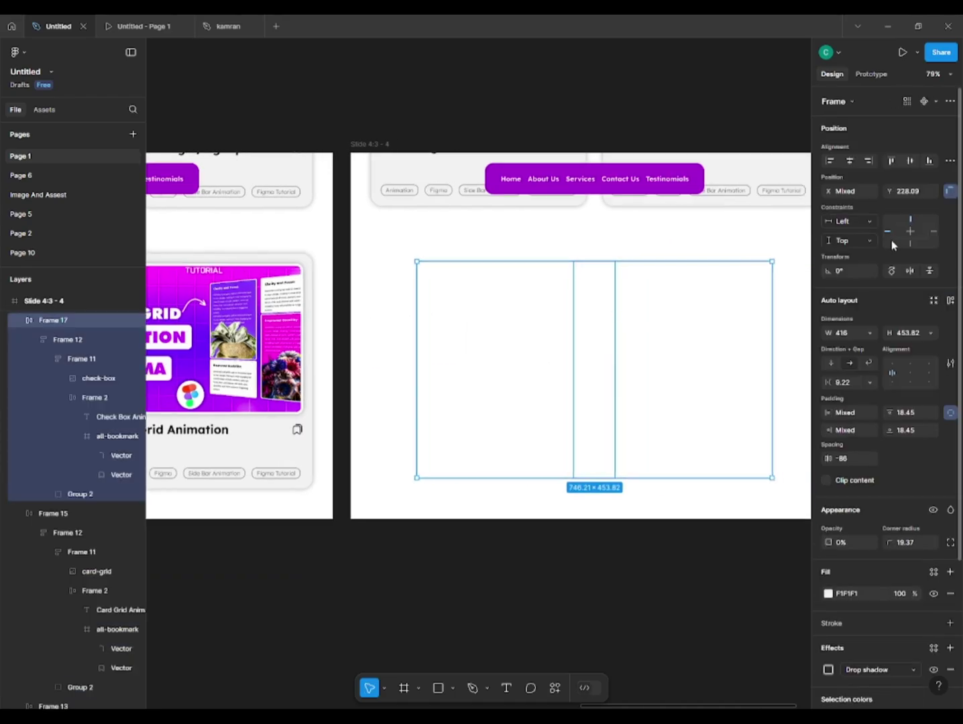
pyautogui.moveTo(621, 364); pyautogui.dragTo(423, 329)
pyautogui.keyDown('shift'); pyautogui.click(698, 349); pyautogui.keyUp('shift')
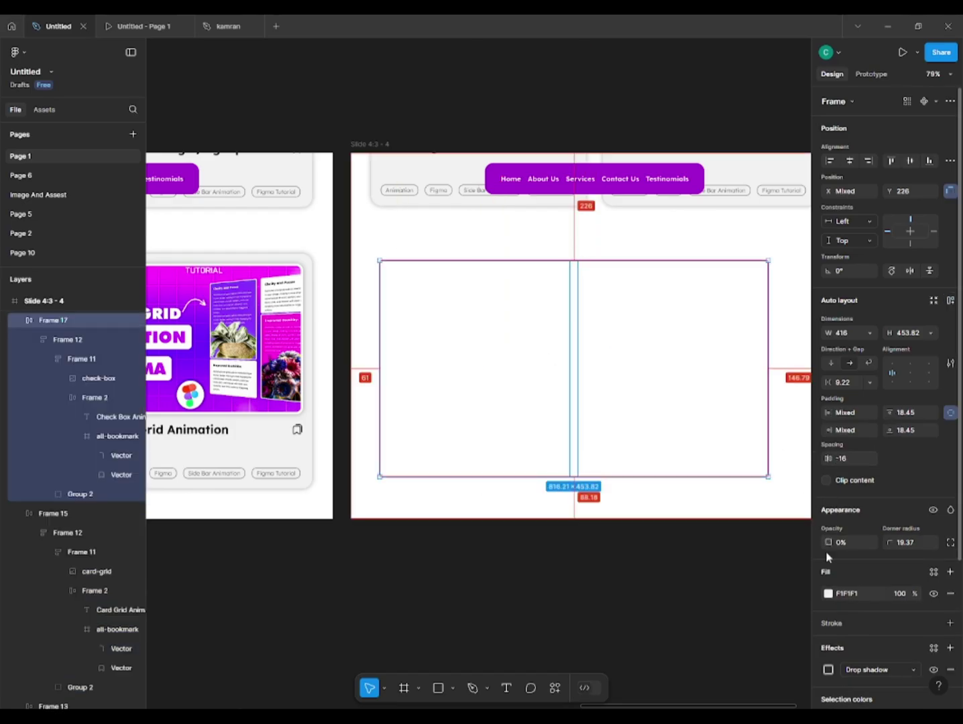
pyautogui.moveTo(826, 545); pyautogui.dragTo(898, 545)
pyautogui.click(454, 505)
# Step: Align the Card Hover card with the left edge of the card above it and the Check Box card with the right edge of its upper card
pyautogui.moveTo(436, 349); pyautogui.dragTo(438, 340)
pyautogui.keyDown('shift'); pyautogui.click(429, 199); pyautogui.keyUp('shift')
pyautogui.click(440, 262)
pyautogui.keyDown('shift'); pyautogui.click(437, 200); pyautogui.keyUp('shift')
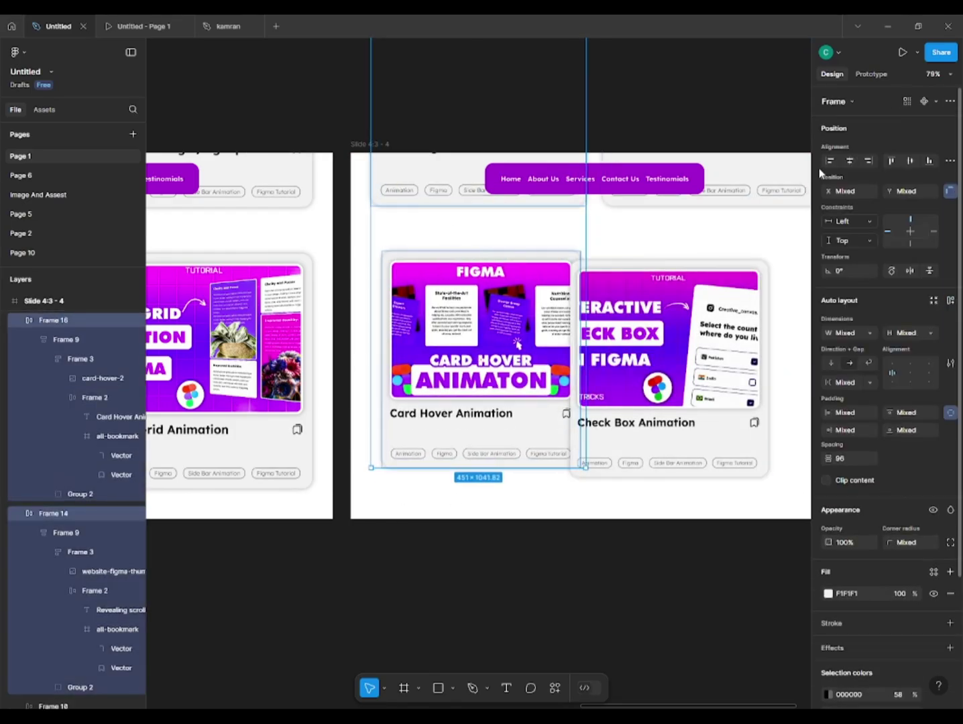
pyautogui.click(830, 161)
pyautogui.click(724, 289)
pyautogui.keyDown('shift'); pyautogui.click(736, 200); pyautogui.keyUp('shift')
pyautogui.click(868, 161)
pyautogui.keyDown('ctrl'); pyautogui.scroll(-3, 578, 320); pyautogui.keyUp('ctrl')
pyautogui.keyDown('ctrl'); pyautogui.scroll(4, 624, 321); pyautogui.keyUp('ctrl')
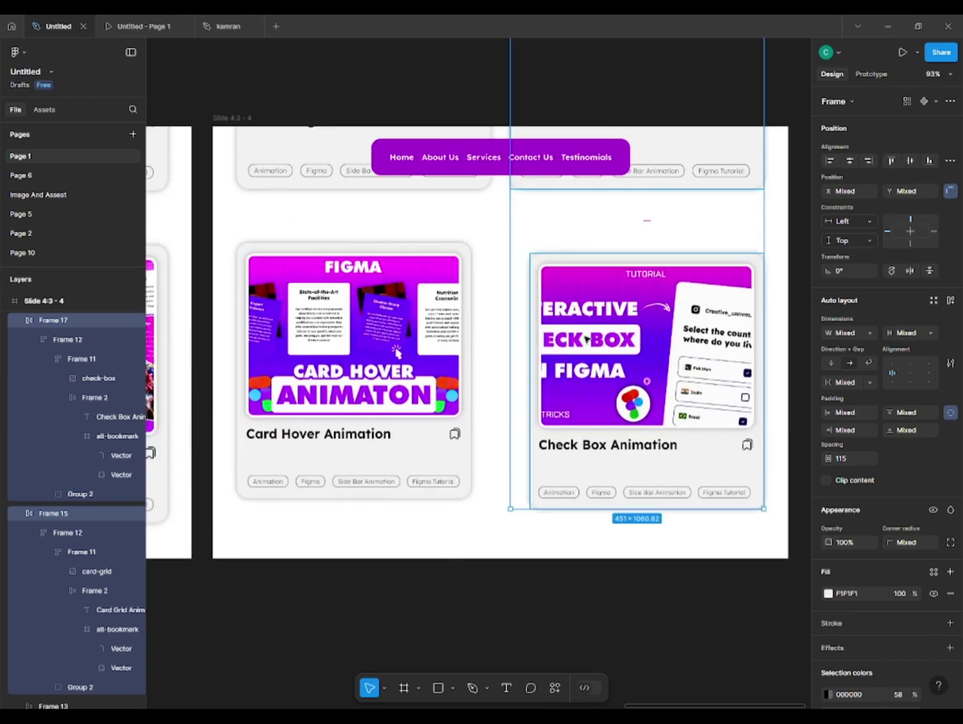
# Step: Try to scale the Check Box card to a height of 316
pyautogui.click(583, 333)
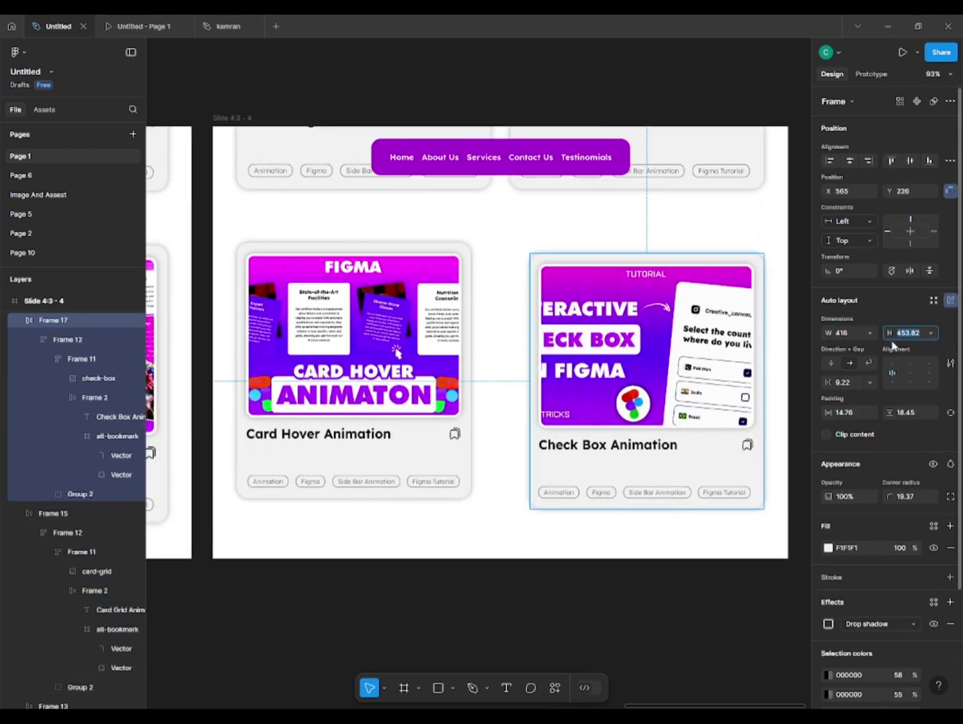
pyautogui.press('Escape')
pyautogui.click(573, 387)
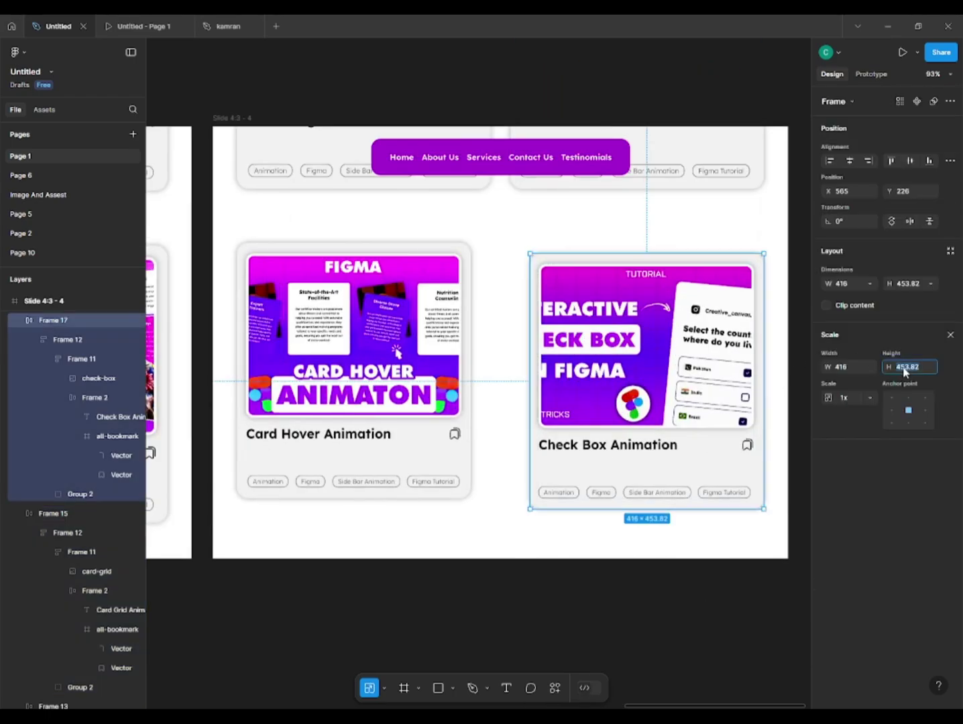
pyautogui.write('316')
pyautogui.press('Return')
pyautogui.hotkey('ctrl', 'z')
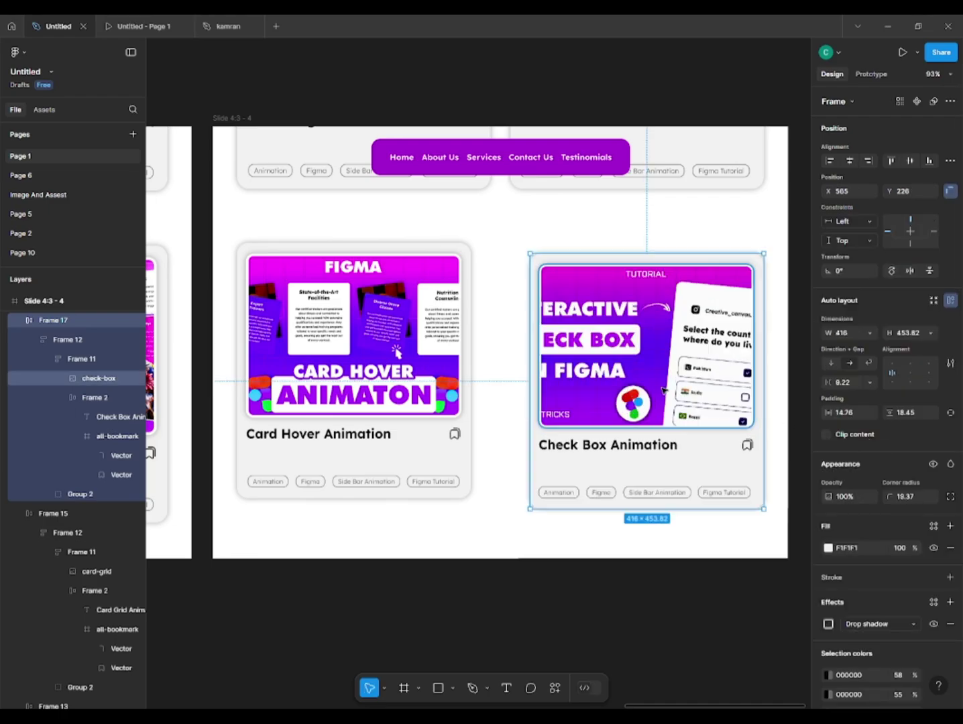
# Step: Scale the Check Box card to 451 × 492 and place it at X 527, Y 211, level with the cards on Slide 4:3 - 3
pyautogui.click(292, 152)
pyautogui.click(751, 377)
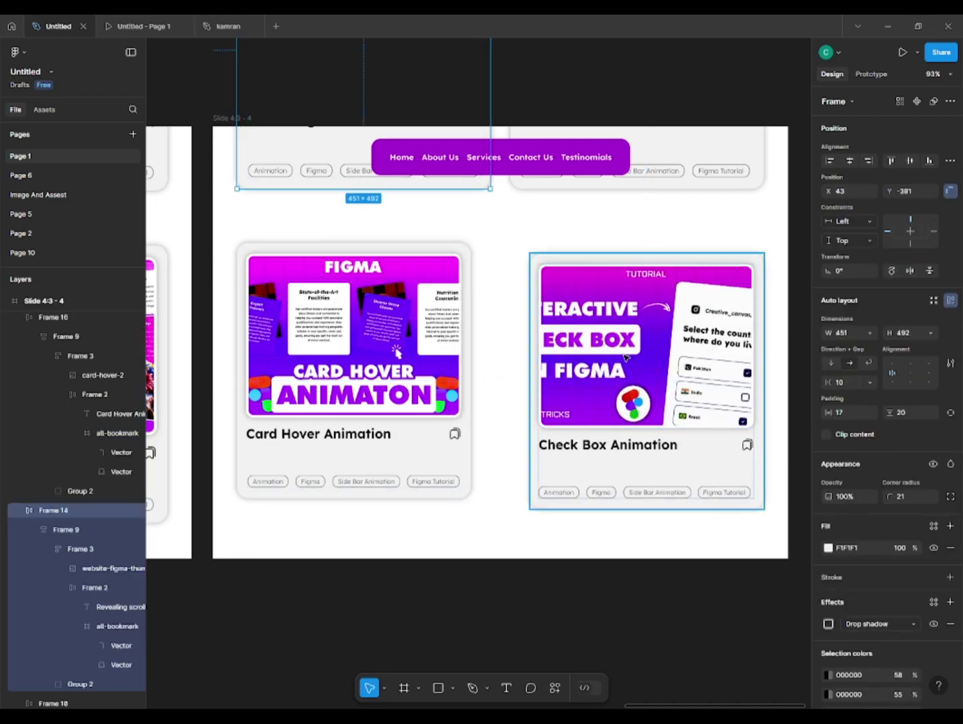
pyautogui.press('k')
pyautogui.press('Return')
pyautogui.press('v')
pyautogui.moveTo(698, 375)
pyautogui.mouseDown()
pyautogui.moveTo(678, 365)
pyautogui.moveTo(687, 352)
pyautogui.moveTo(687, 372)
pyautogui.mouseUp()
pyautogui.moveTo(194, 422); pyautogui.dragTo(224, 415)
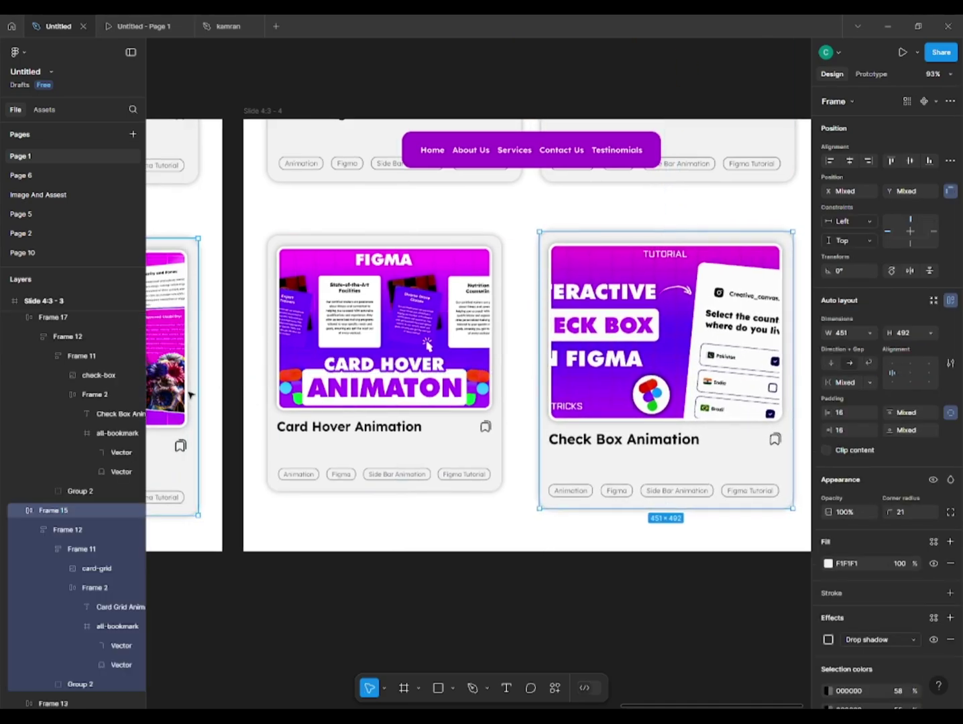
pyautogui.press('alt')
pyautogui.hotkey('shift', 'Down')
pyautogui.press('Down')
pyautogui.press('Down')
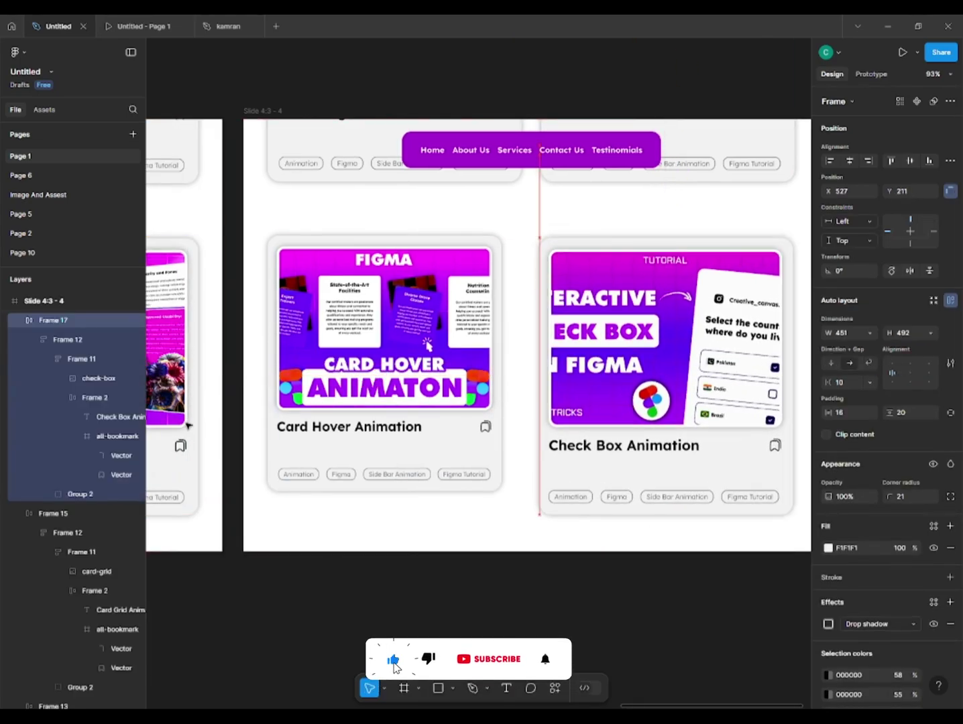
# Step: Try to resize the Card Hover card's frame to a width of 451 without scaling its contents
pyautogui.click(322, 396)
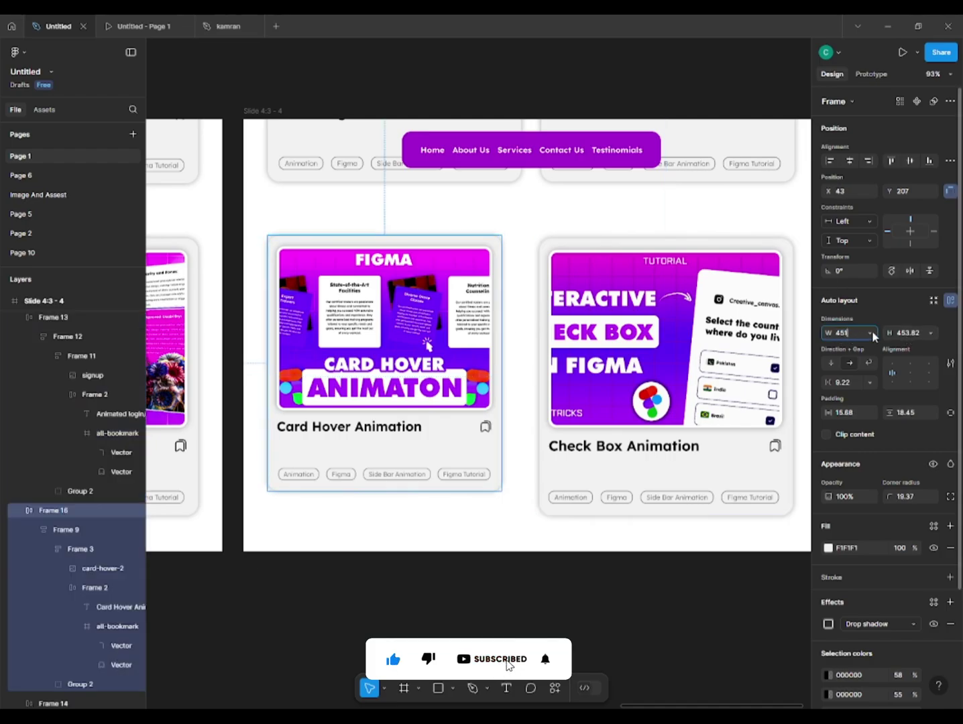
pyautogui.press('Tab')
pyautogui.write('6')
pyautogui.press('Return')
pyautogui.hotkey('ctrl', 'z')
pyautogui.hotkey('ctrl', 'z')
pyautogui.hotkey('ctrl', 'z')
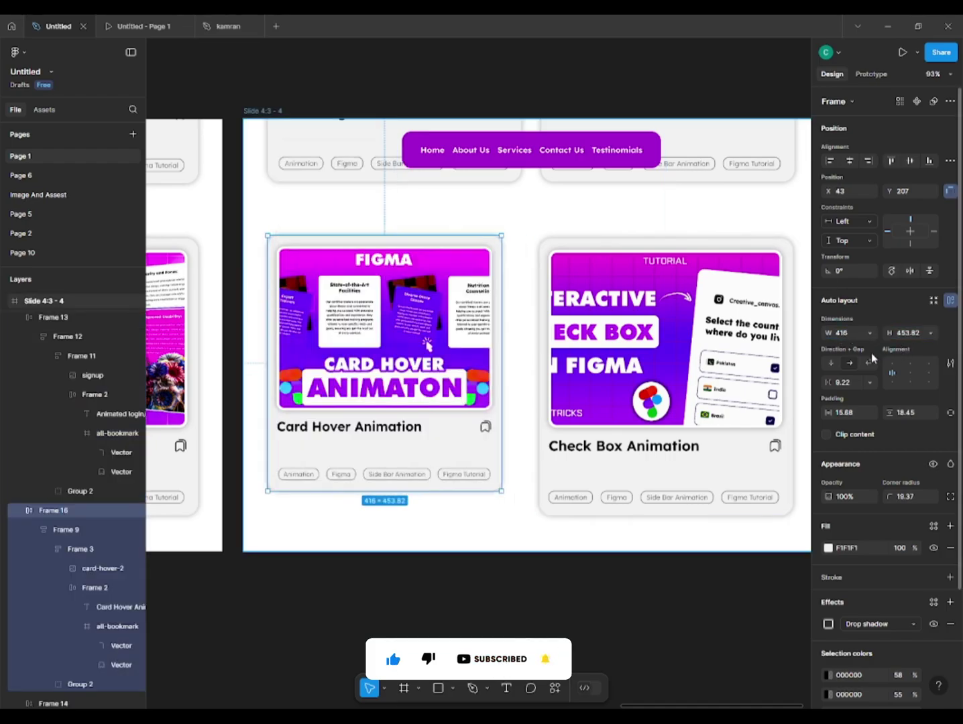
# Step: Scale the Card Hover card proportionally about its centre to a width of 451
pyautogui.press('k')
pyautogui.hotkey('ctrl', 'shift', 'z')
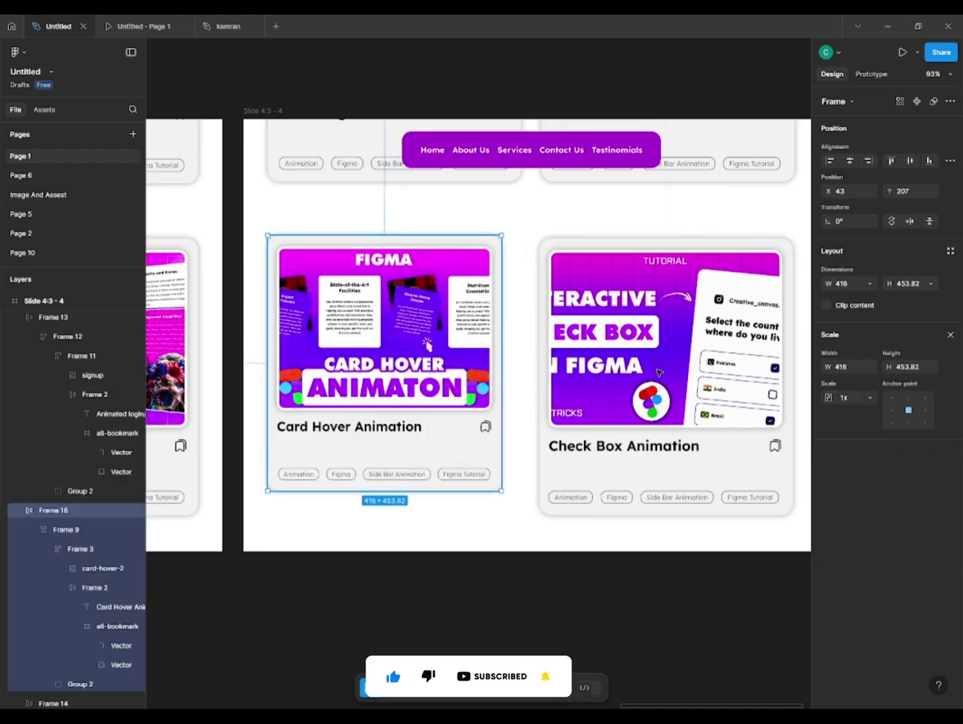
pyautogui.click(364, 167)
pyautogui.click(416, 302)
pyautogui.write('451')
pyautogui.click(910, 370)
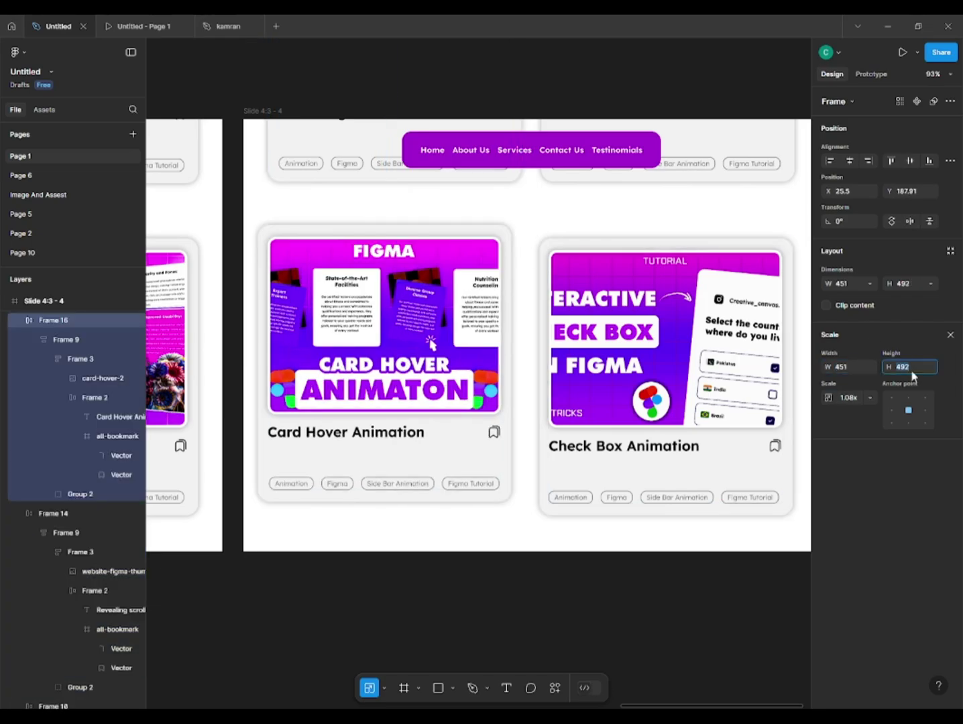
# Step: Move the enlarged Card Hover card level with the Check Box card and in line with the card above it
pyautogui.click(323, 210)
pyautogui.moveTo(366, 272); pyautogui.dragTo(376, 286)
pyautogui.keyDown('shift'); pyautogui.click(377, 161); pyautogui.keyUp('shift')
pyautogui.click(266, 566)
pyautogui.scroll(-6, 266, 566)
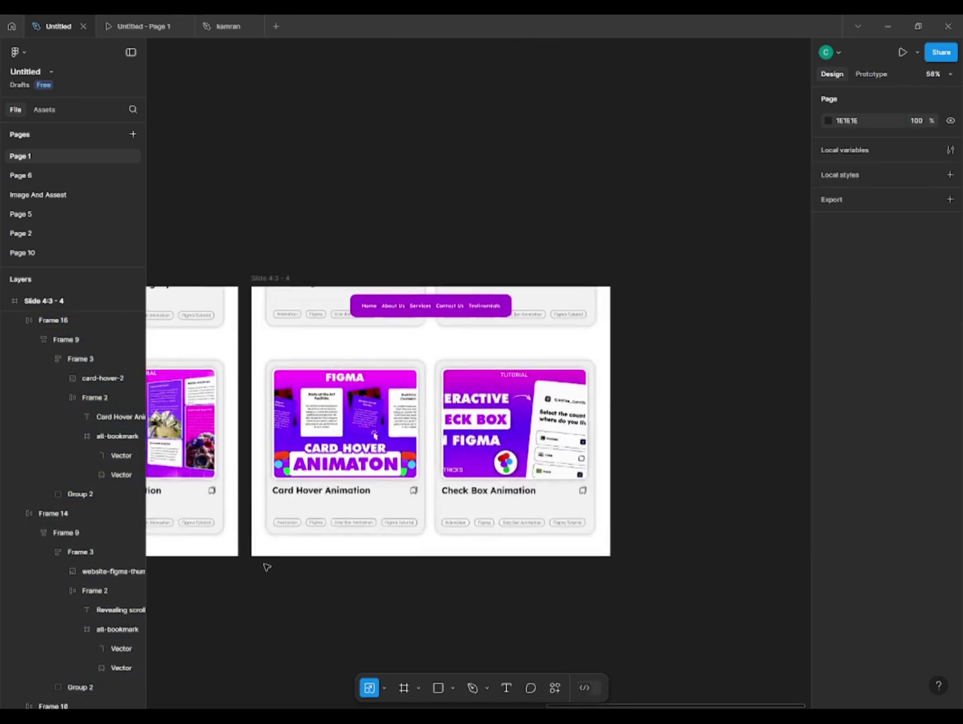
# Step: Duplicate the Slide 4:3 - 4 frame straight to its right as Slide 4:3 - 5
pyautogui.moveTo(359, 464); pyautogui.dragTo(443, 410)
pyautogui.scroll(3, 469, 429)
pyautogui.hscroll(3, 490, 408)
pyautogui.scroll(2, 490, 408)
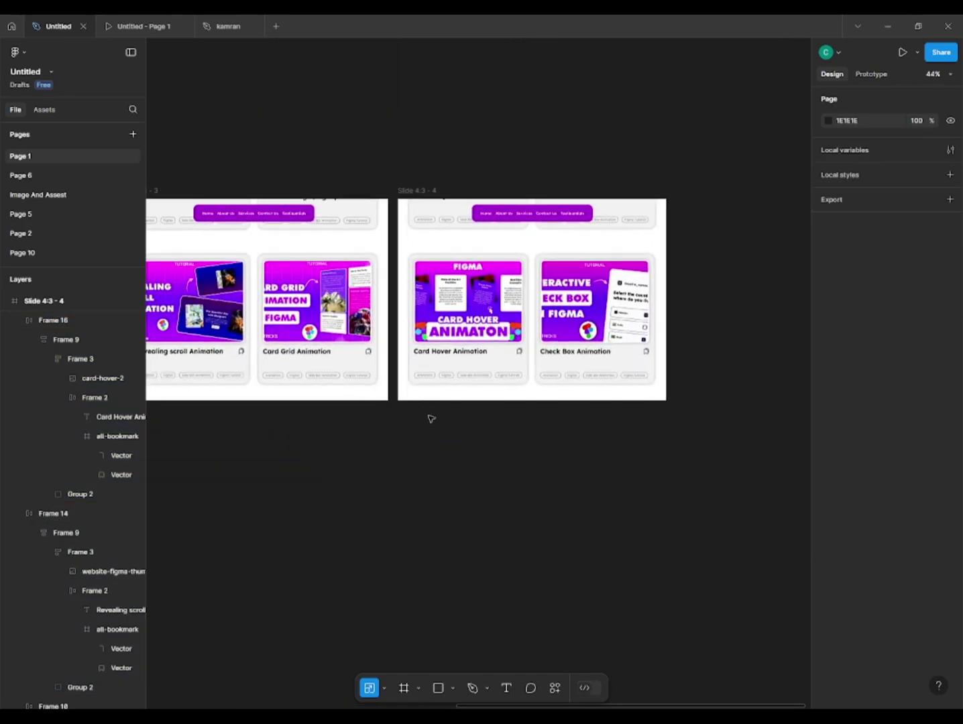
pyautogui.moveTo(423, 210); pyautogui.dragTo(691, 196)
pyautogui.click(411, 431)
pyautogui.moveTo(410, 429); pyautogui.dragTo(212, 398)
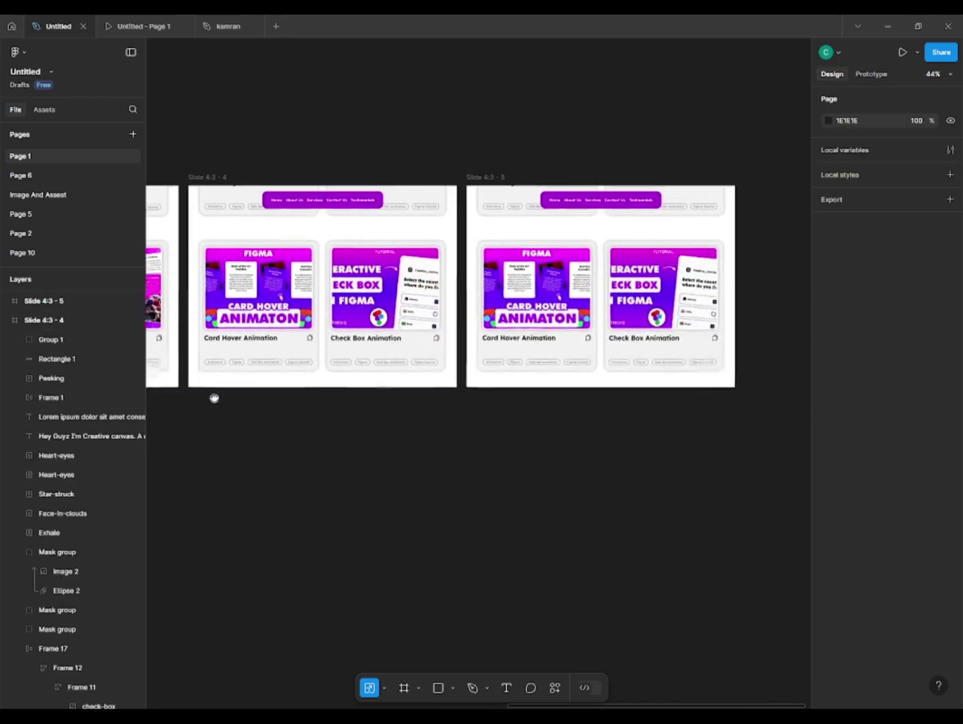
# Step: Copy the row of six vertical Shorts screenshots from the Image And Assest page and return to Page 1
pyautogui.scroll(-4, 358, 335)
pyautogui.moveTo(490, 295); pyautogui.dragTo(636, 282)
pyautogui.moveTo(214, 267); pyautogui.dragTo(482, 313)
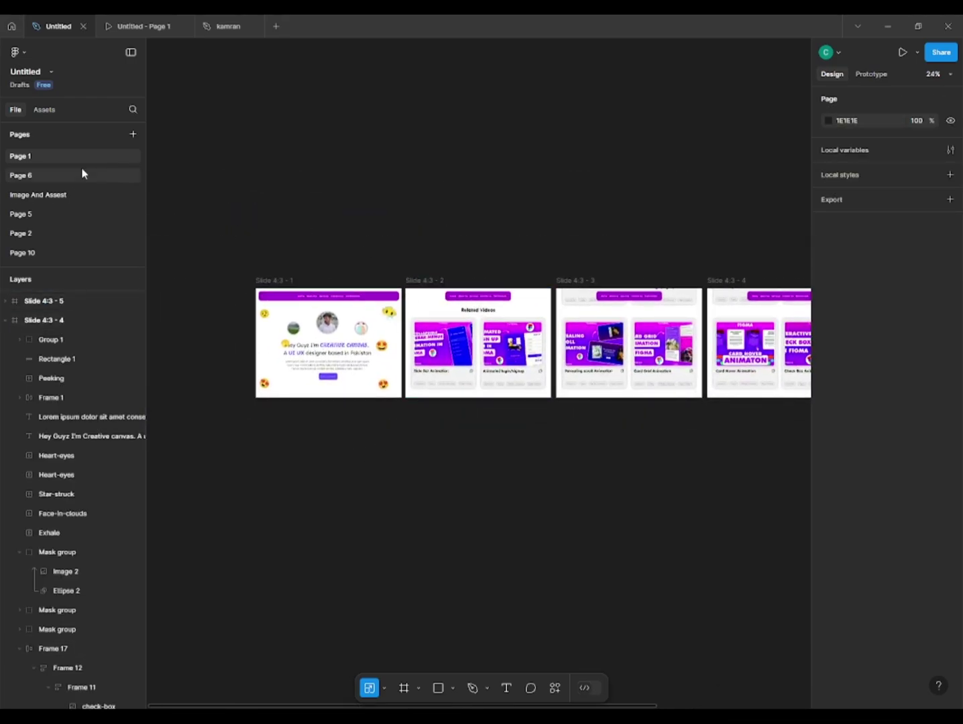
pyautogui.click(67, 195)
pyautogui.moveTo(499, 193); pyautogui.dragTo(683, 247)
pyautogui.hotkey('ctrl', 'c')
pyautogui.click(55, 156)
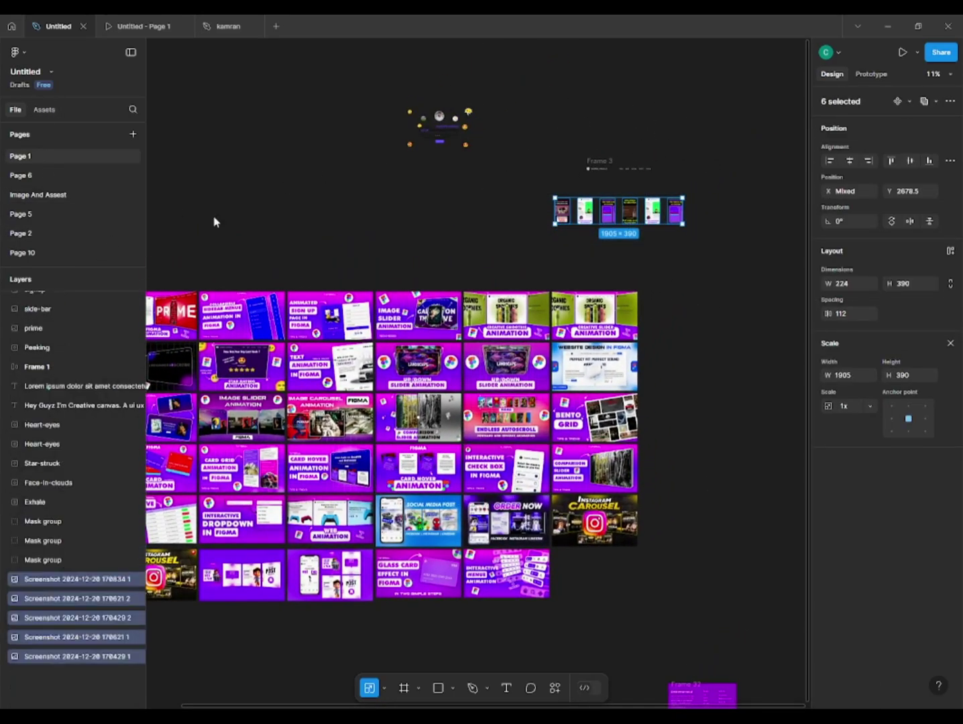
# Step: Paste the six Shorts screenshots onto Page 1 and park them on the empty canvas to the right of Slide 4:3 - 5
pyautogui.moveTo(427, 248); pyautogui.dragTo(220, 168)
pyautogui.moveTo(667, 309); pyautogui.dragTo(271, 228)
pyautogui.scroll(2, 465, 265)
pyautogui.scroll(3, 465, 265)
pyautogui.hotkey('ctrl', 'v')
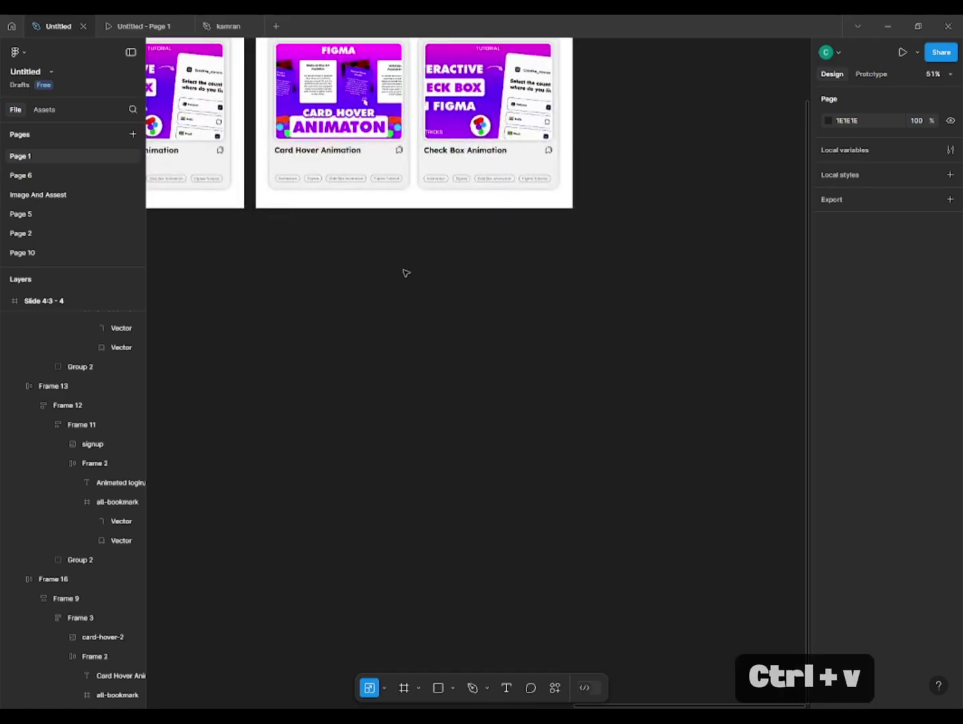
pyautogui.moveTo(307, 387); pyautogui.dragTo(838, 238)
pyautogui.click(284, 319)
pyautogui.moveTo(284, 319); pyautogui.dragTo(366, 324)
pyautogui.hscroll(-3, 355, 375)
pyautogui.scroll(1, 342, 456)
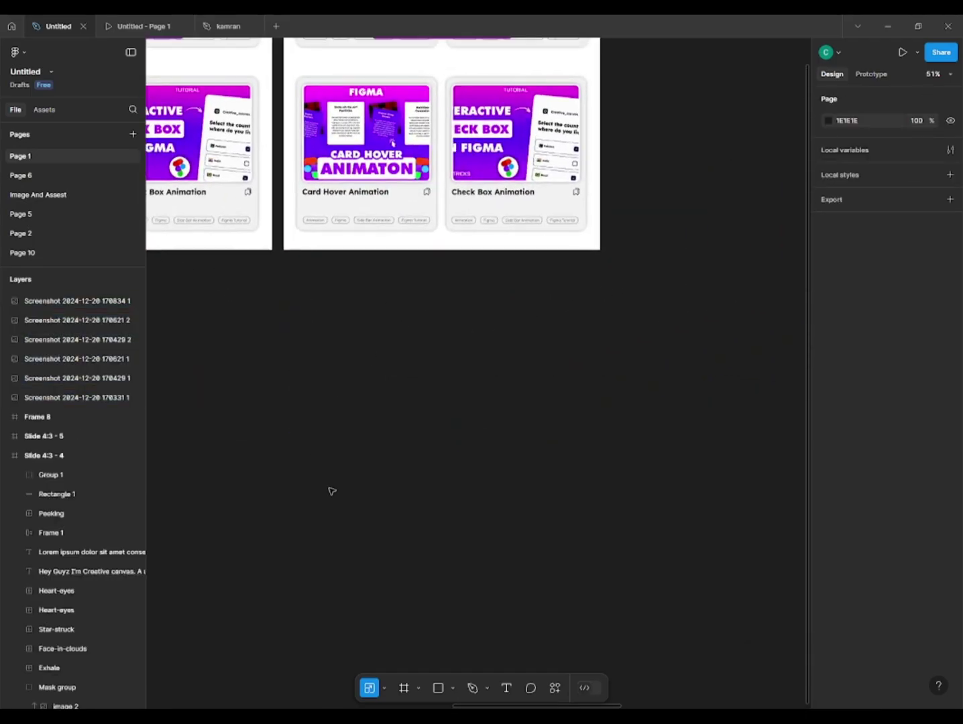
# Step: Add the text "Recent Shorts" just below Slide 4:3 - 5 and nest its layer inside that frame
pyautogui.click(504, 689)
pyautogui.scroll(4, 396, 275)
pyautogui.click(425, 250)
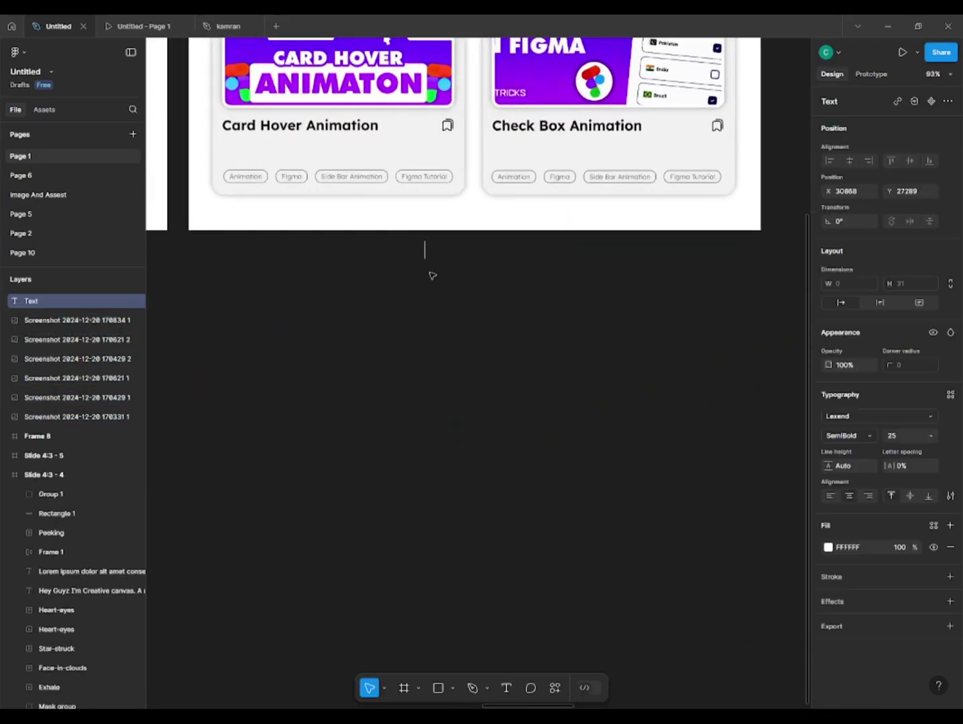
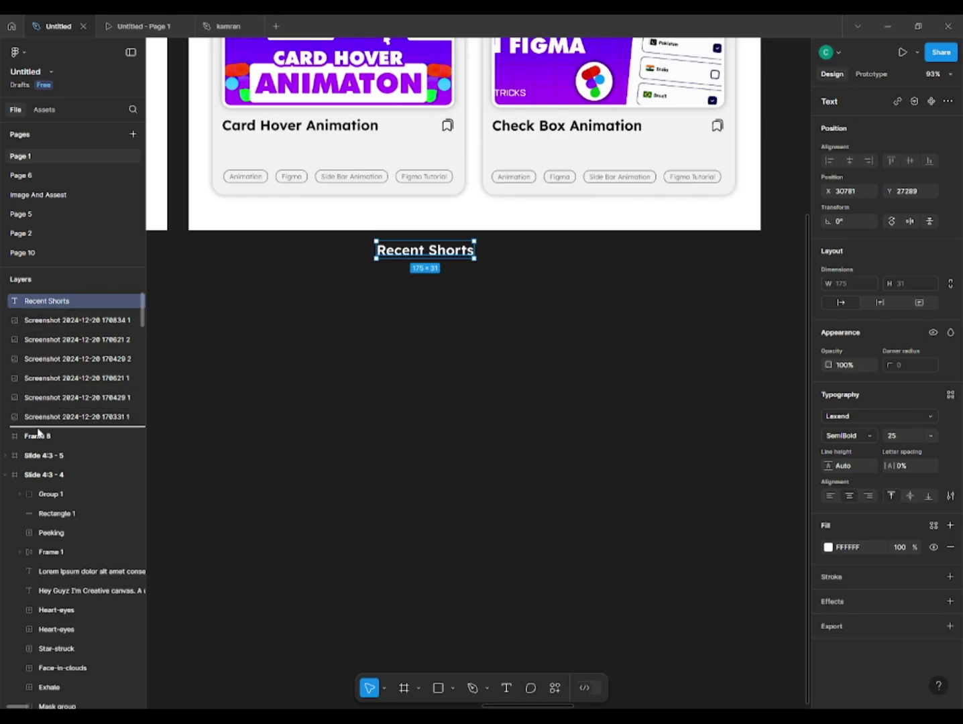
pyautogui.moveTo(27, 458); pyautogui.dragTo(27, 458)
# Step: Centre the Recent Shorts text horizontally in Slide 4:3 - 5 with a Center constraint and lower it to Y 799
pyautogui.scroll(-2, 403, 261)
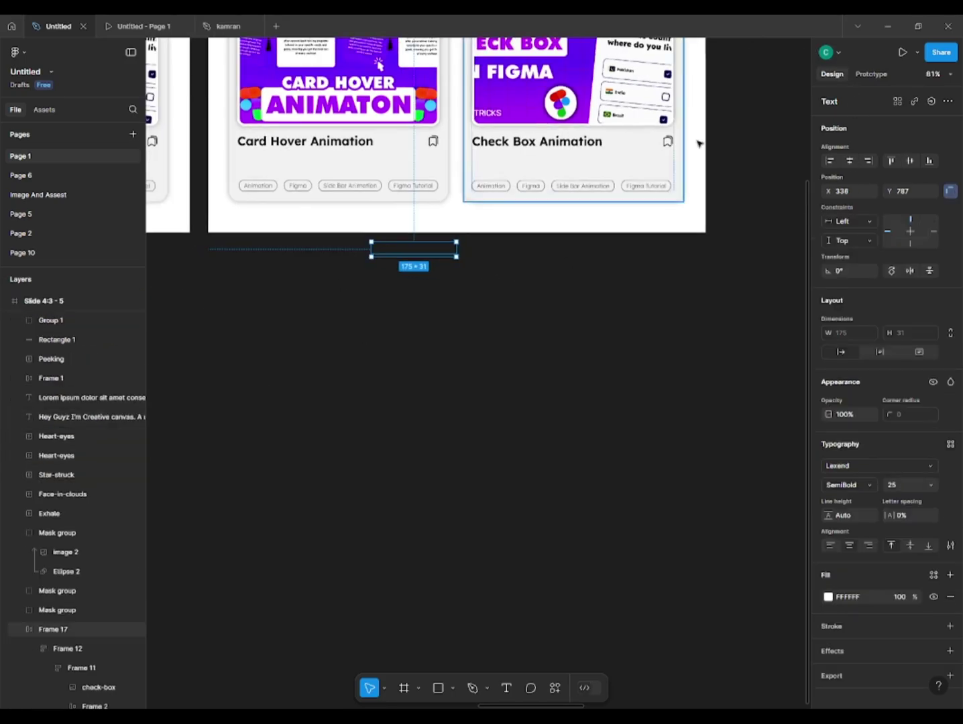
pyautogui.scroll(-1, 404, 247)
pyautogui.scroll(1, 420, 238)
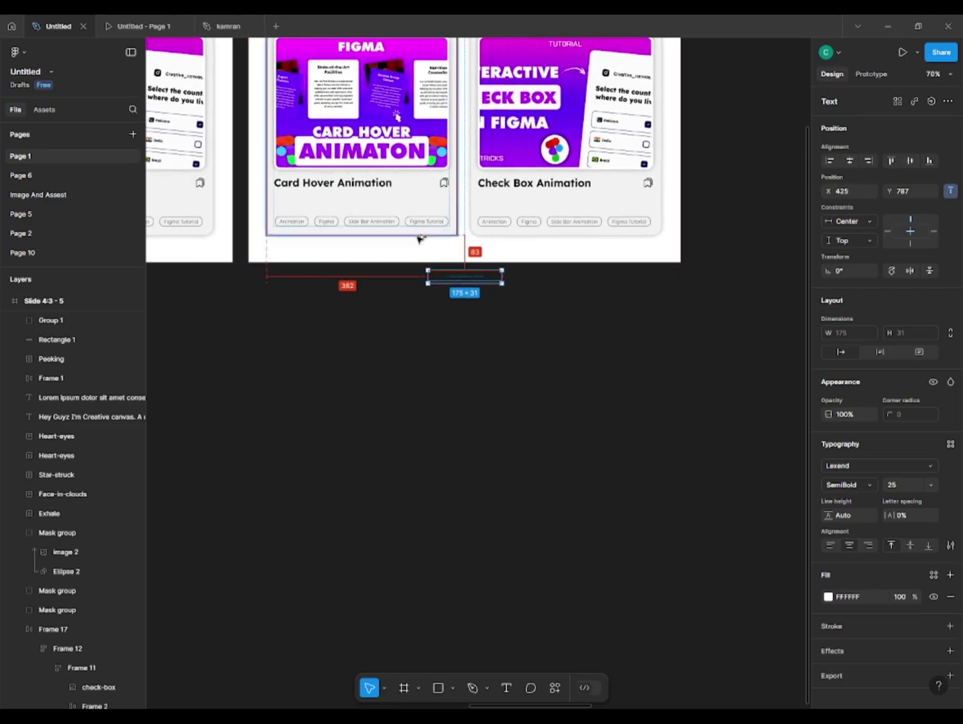
pyautogui.scroll(5, 420, 238)
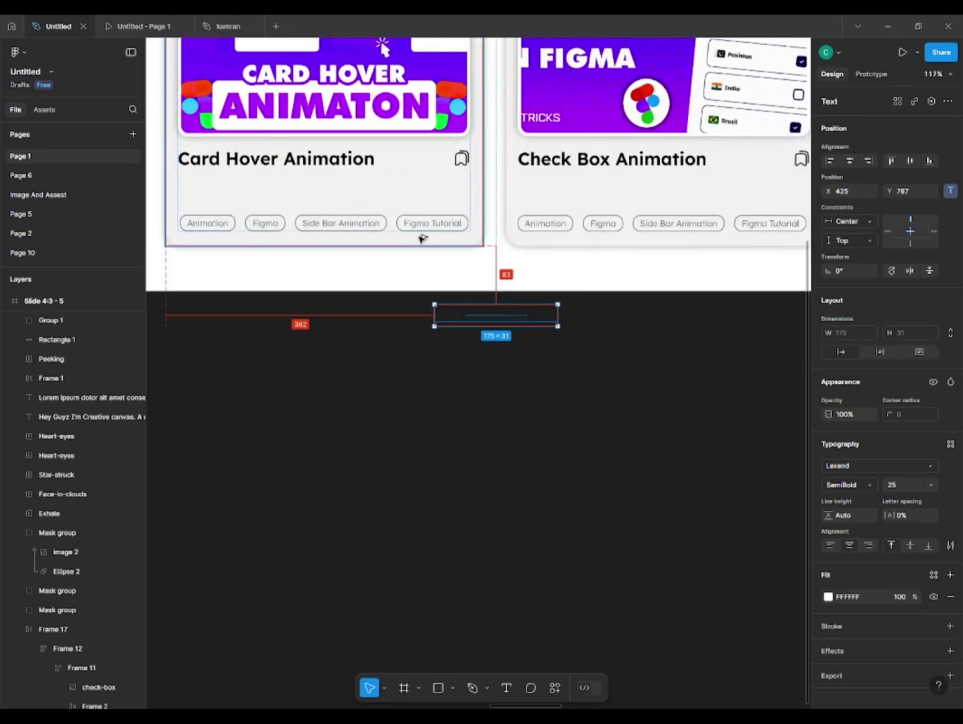
pyautogui.press('Down')
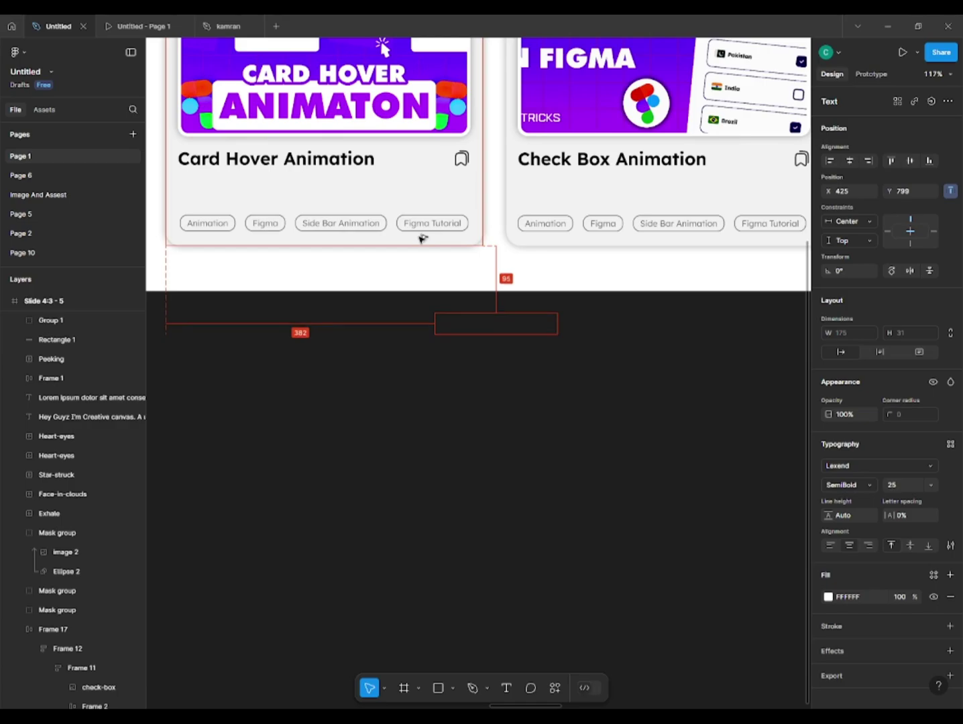
# Step: Turn off clip content for the Slide 4:3 - 5 frame
pyautogui.scroll(-5, 428, 234)
pyautogui.click(388, 335)
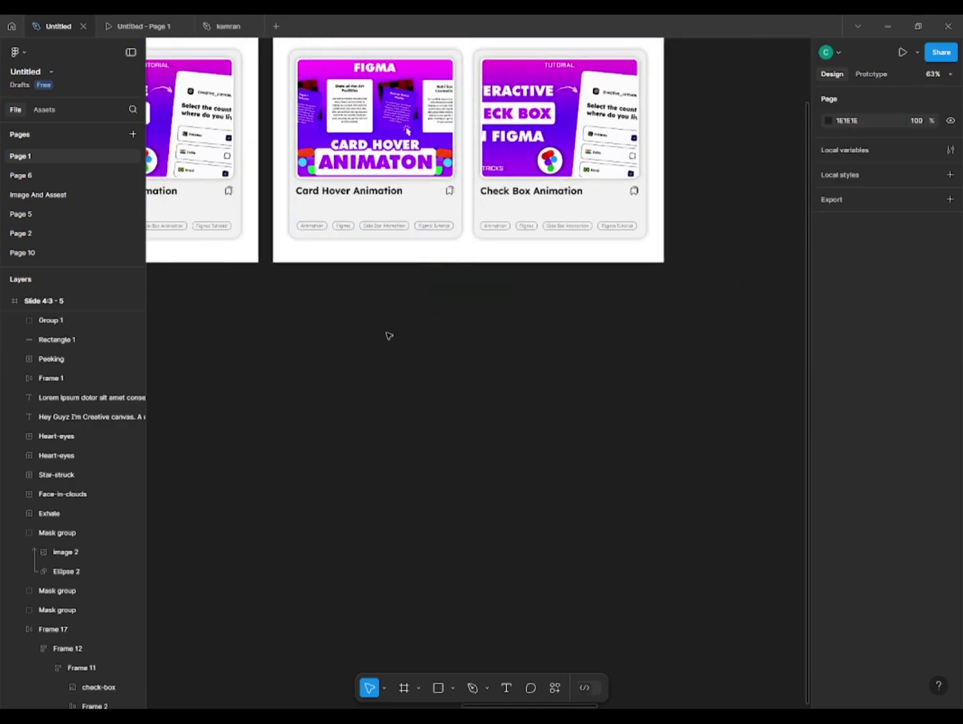
pyautogui.scroll(-4, 387, 335)
pyautogui.click(327, 95)
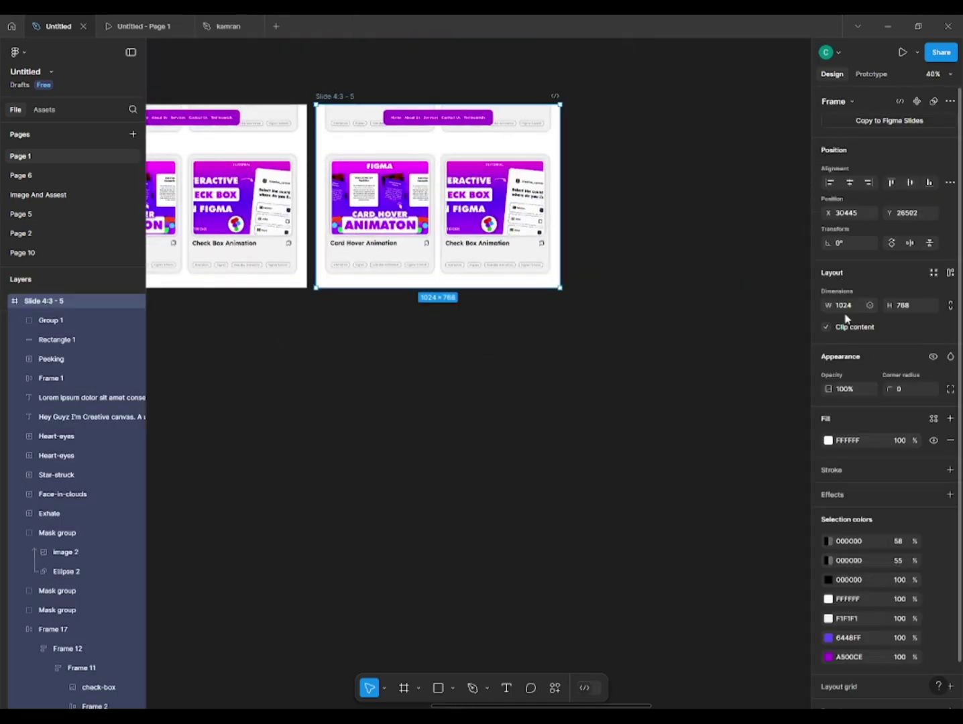
pyautogui.click(828, 327)
pyautogui.click(430, 335)
pyautogui.hscroll(3, 430, 335)
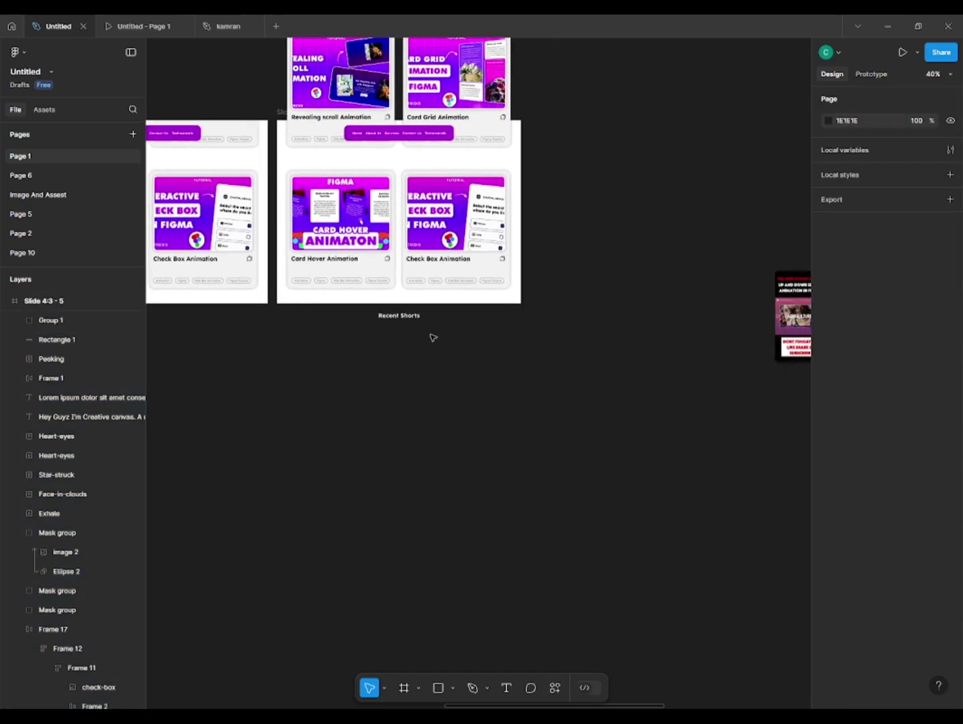
# Step: Draw a 278 × 452 rectangle with a corner radius of 20 below the Recent Shorts heading as a card background
pyautogui.click(434, 694)
pyautogui.scroll(3, 348, 361)
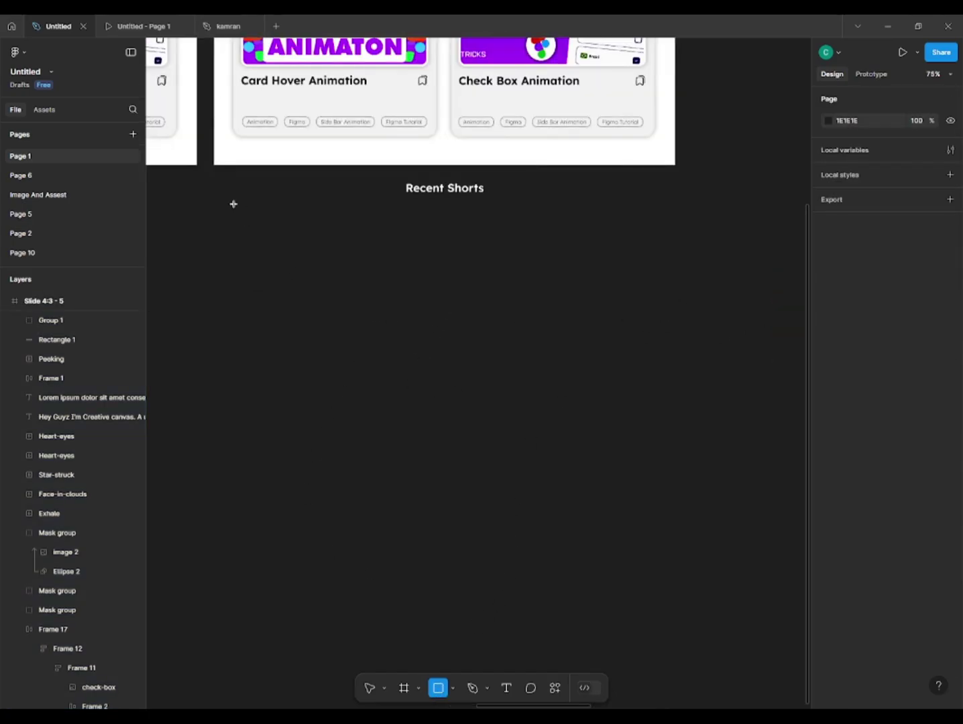
pyautogui.moveTo(233, 203); pyautogui.dragTo(360, 406)
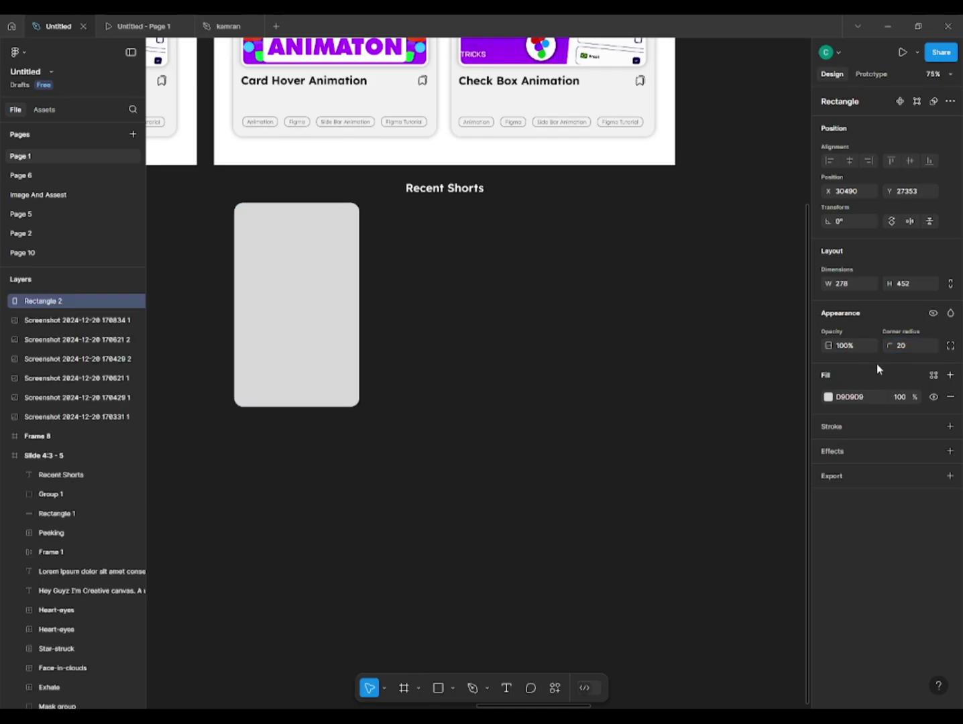
pyautogui.scroll(-5, 456, 408)
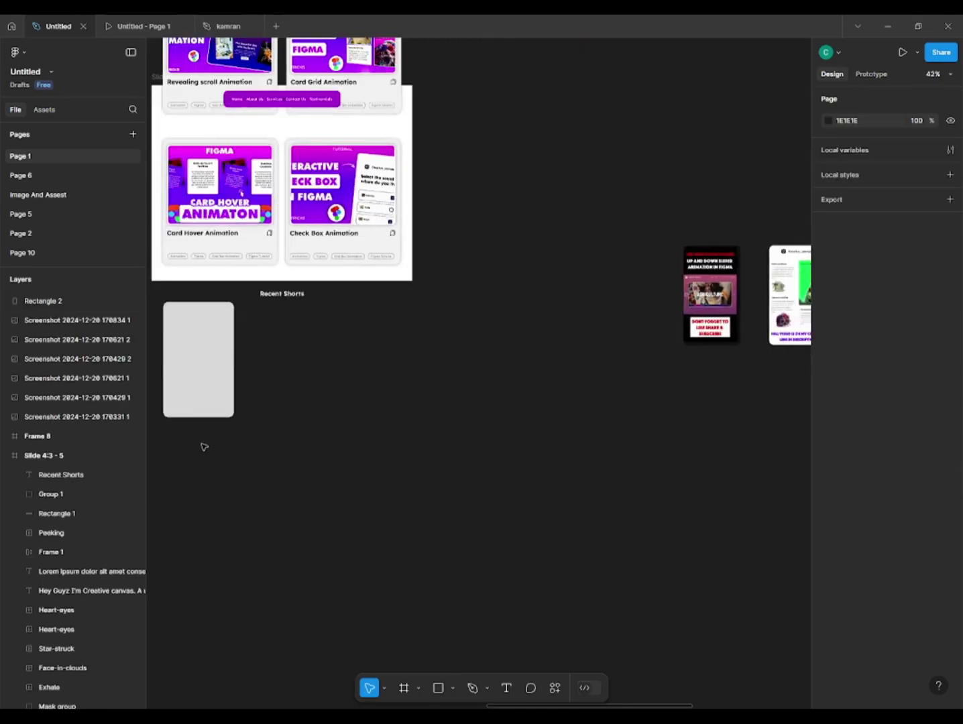
# Step: Fill the rectangle with the light grey sampled from the Related Videos cards
pyautogui.click(828, 397)
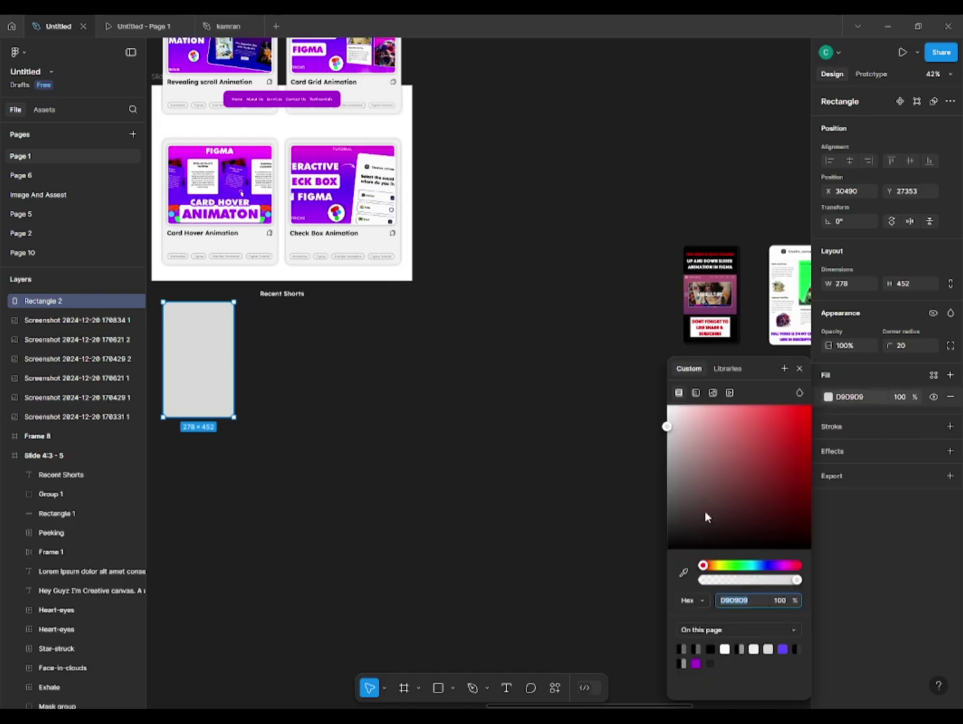
pyautogui.click(684, 572)
pyautogui.click(386, 268)
pyautogui.click(432, 303)
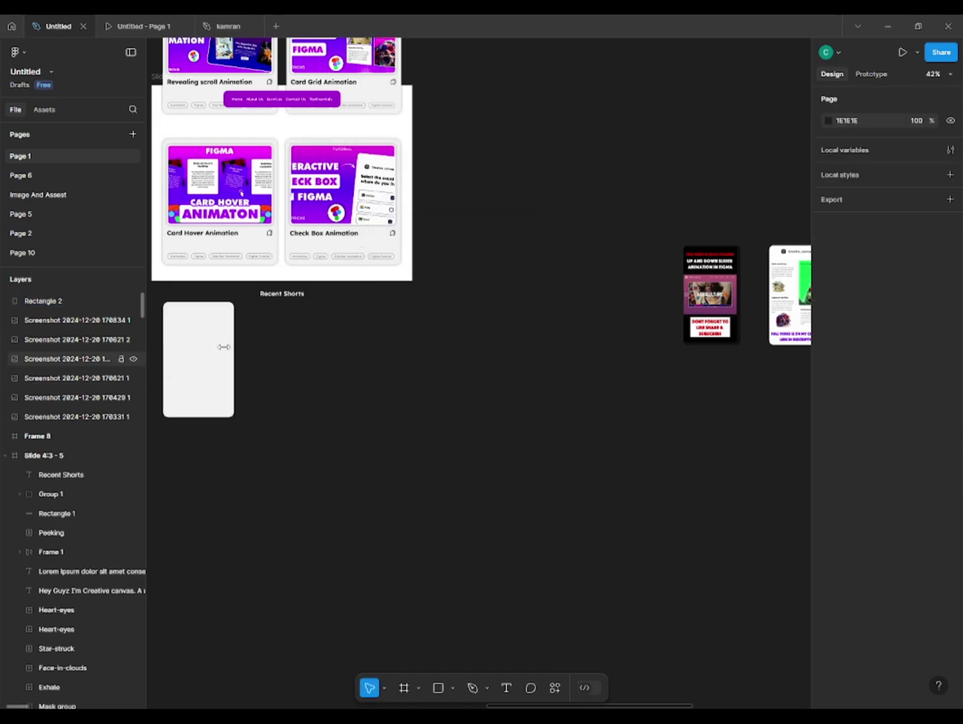
# Step: Place the Up and Down Slider screenshot in front of the grey rectangle and centre it there
pyautogui.hscroll(3, 574, 264)
pyautogui.moveTo(570, 302); pyautogui.dragTo(213, 367)
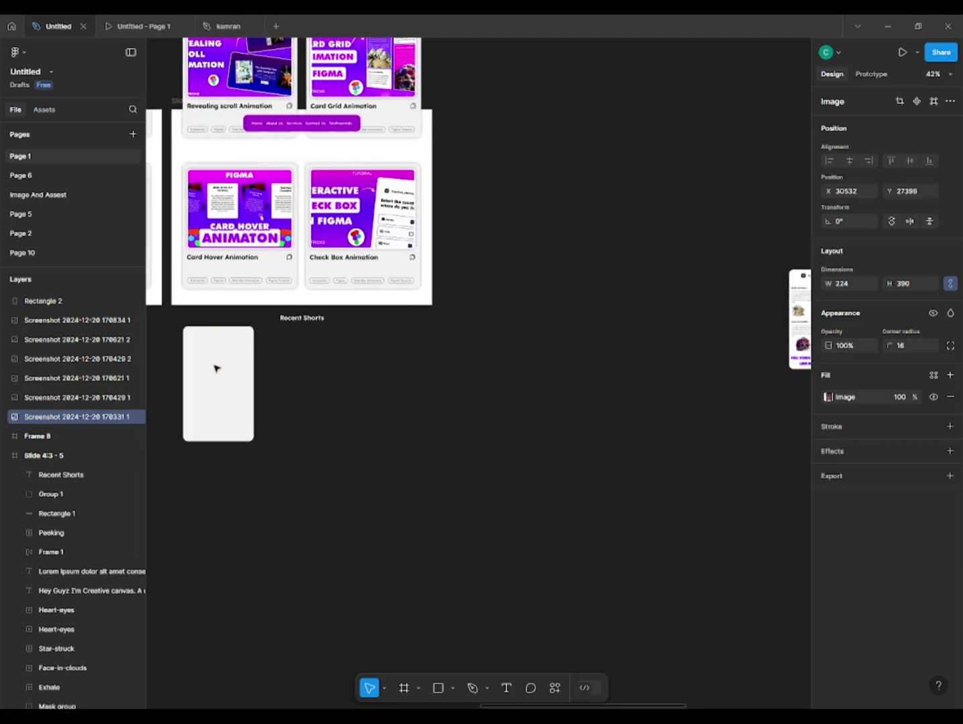
pyautogui.hotkey('ctrl', 'x')
pyautogui.click(218, 377)
pyautogui.hotkey('ctrl', 'v')
pyautogui.scroll(3, 218, 375)
pyautogui.hscroll(-2, 218, 376)
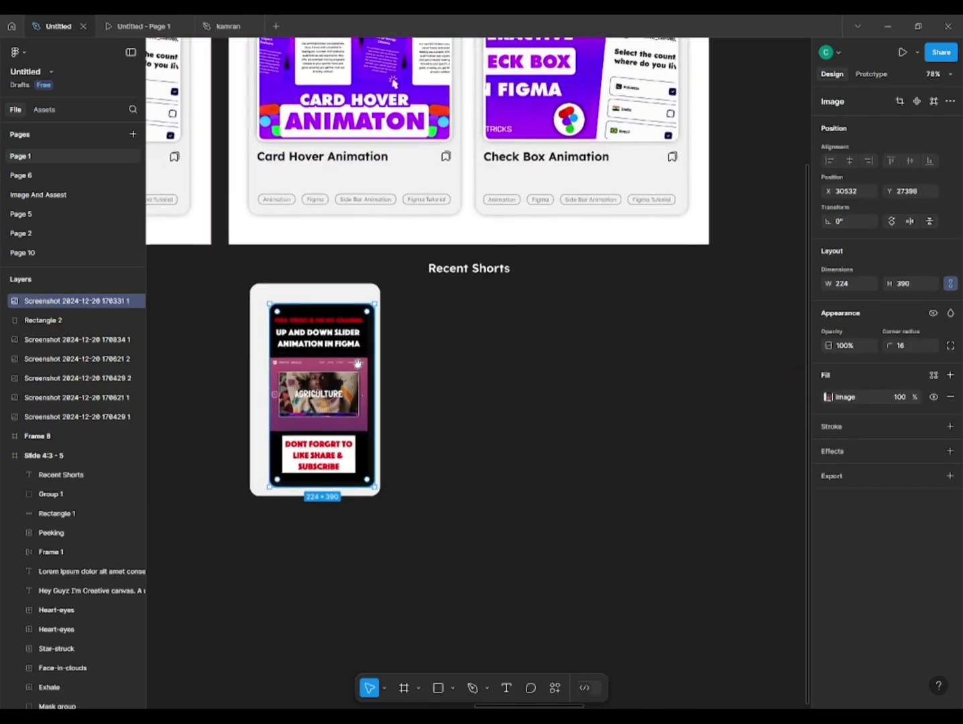
pyautogui.moveTo(347, 375); pyautogui.dragTo(340, 369)
pyautogui.click(551, 316)
# Step: Duplicate the Shorts card with its screenshot into a row of six, spaced 50 apart
pyautogui.scroll(-5, 540, 319)
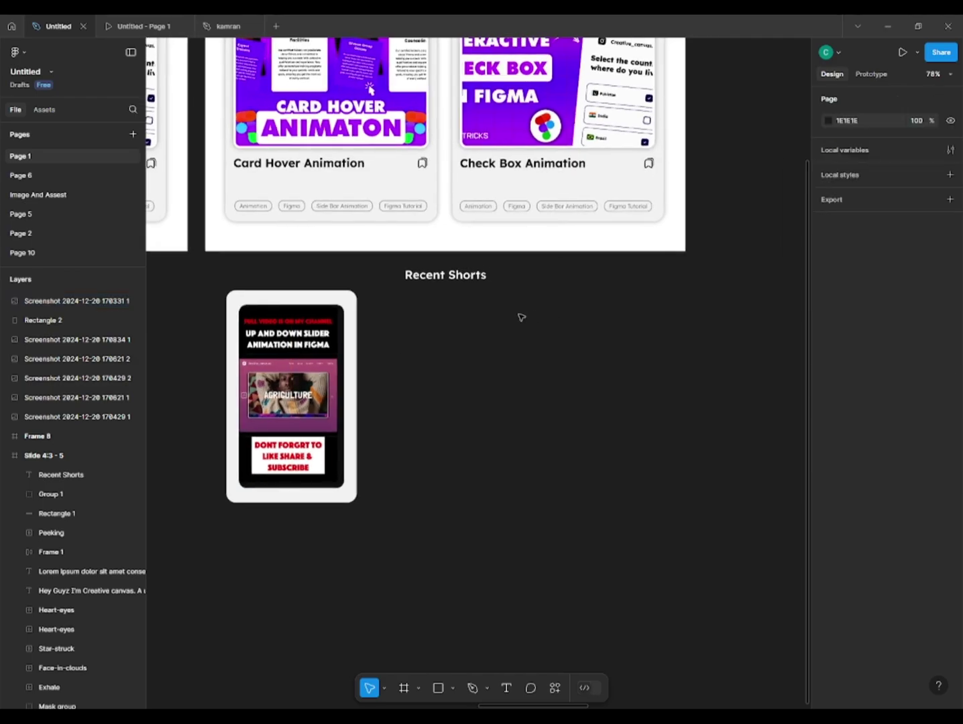
pyautogui.moveTo(302, 326); pyautogui.dragTo(439, 371)
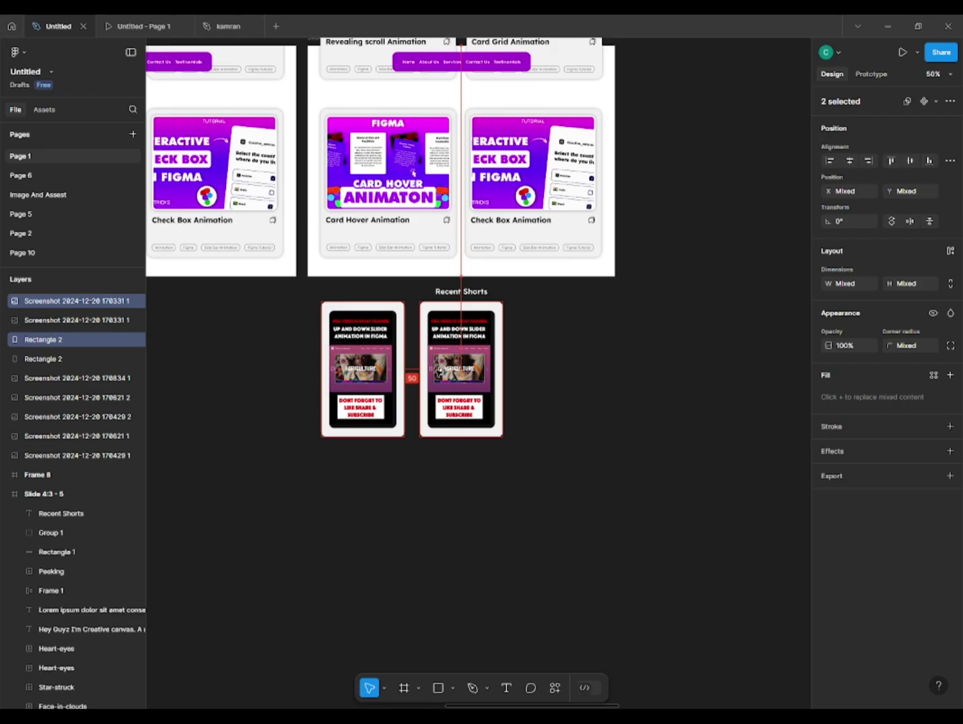
pyautogui.hotkey('ctrl', 'd')
pyautogui.hotkey('ctrl', 'd')
pyautogui.hotkey('ctrl', 'd')
pyautogui.hotkey('ctrl', 'd')
pyautogui.scroll(-4, 403, 380)
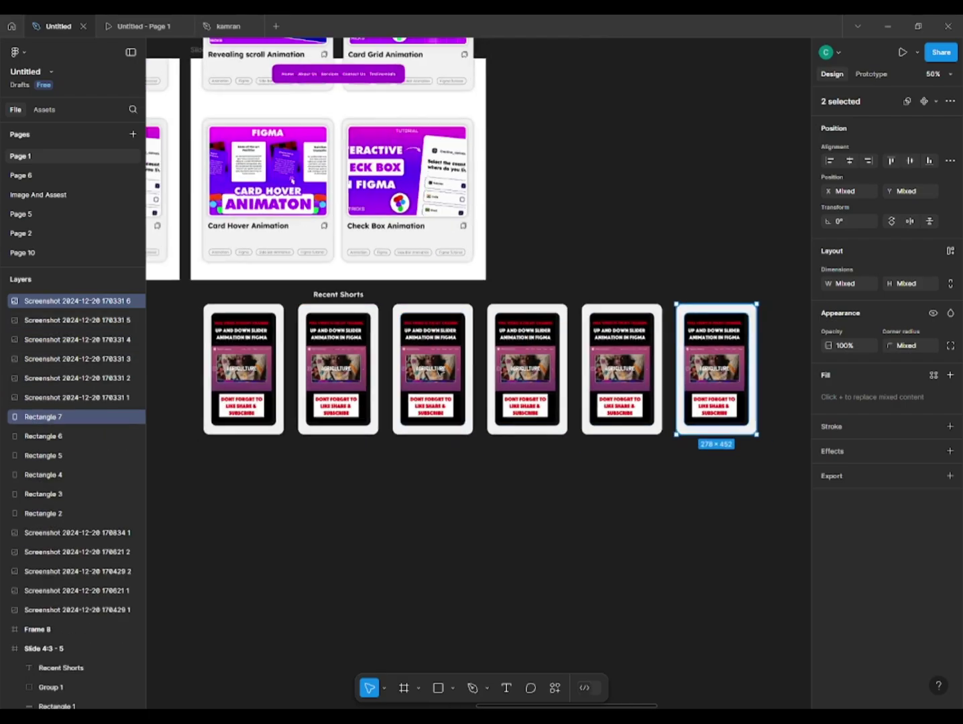
pyautogui.press('Escape')
pyautogui.click(387, 376)
pyautogui.keyDown('shift'); pyautogui.click(457, 368); pyautogui.keyUp('shift')
pyautogui.keyDown('shift'); pyautogui.click(507, 362); pyautogui.keyUp('shift')
pyautogui.keyDown('shift'); pyautogui.click(566, 355); pyautogui.keyUp('shift')
pyautogui.keyDown('shift'); pyautogui.click(626, 358); pyautogui.keyUp('shift')
pyautogui.moveTo(627, 358); pyautogui.dragTo(612, 401)
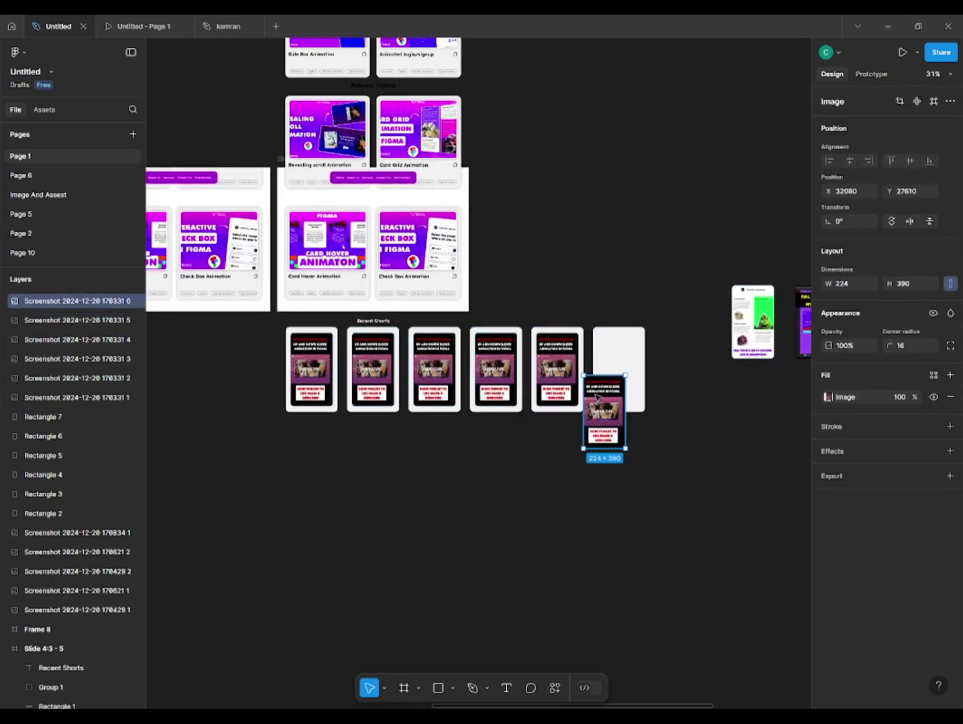
pyautogui.hotkey('ctrl', 'z')
pyautogui.hotkey('ctrl', 'z')
# Step: Move the five duplicated Up and Down Slider screenshots off their cards to the empty canvas below the row
pyautogui.click(612, 400)
pyautogui.keyDown('shift'); pyautogui.click(556, 385); pyautogui.keyUp('shift')
pyautogui.keyDown('shift'); pyautogui.click(496, 386); pyautogui.keyUp('shift')
pyautogui.keyDown('shift'); pyautogui.click(435, 386); pyautogui.keyUp('shift')
pyautogui.moveTo(377, 385); pyautogui.dragTo(362, 521)
# Step: Move the five remaining Shorts screenshots over the empty cards and bring them to the front
pyautogui.hscroll(4, 458, 290)
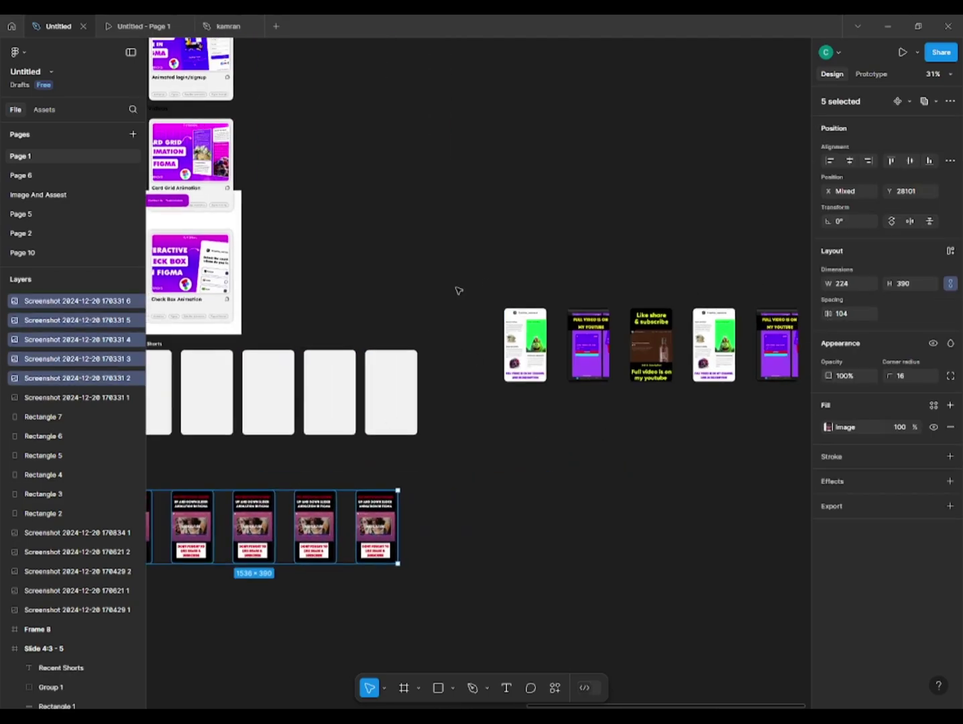
pyautogui.moveTo(458, 290); pyautogui.dragTo(387, 366)
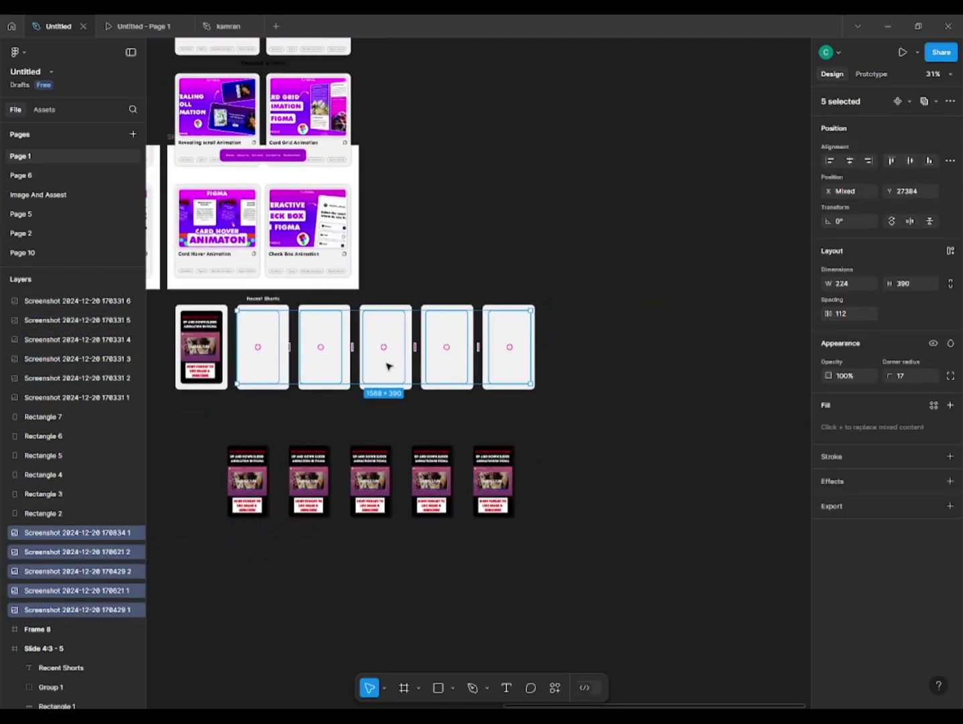
pyautogui.rightClick(374, 356)
pyautogui.click(402, 373)
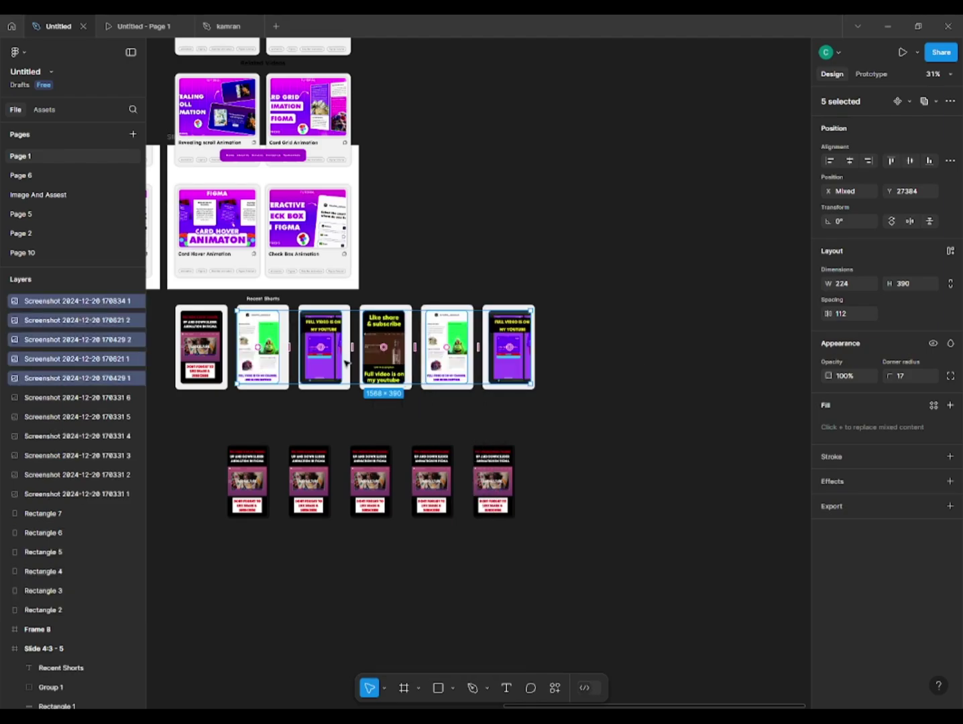
# Step: Centre the screenshots horizontally on the second and third Shorts cards
pyautogui.scroll(5, 228, 317)
pyautogui.click(299, 369)
pyautogui.keyDown('shift'); pyautogui.click(334, 357); pyautogui.keyUp('shift')
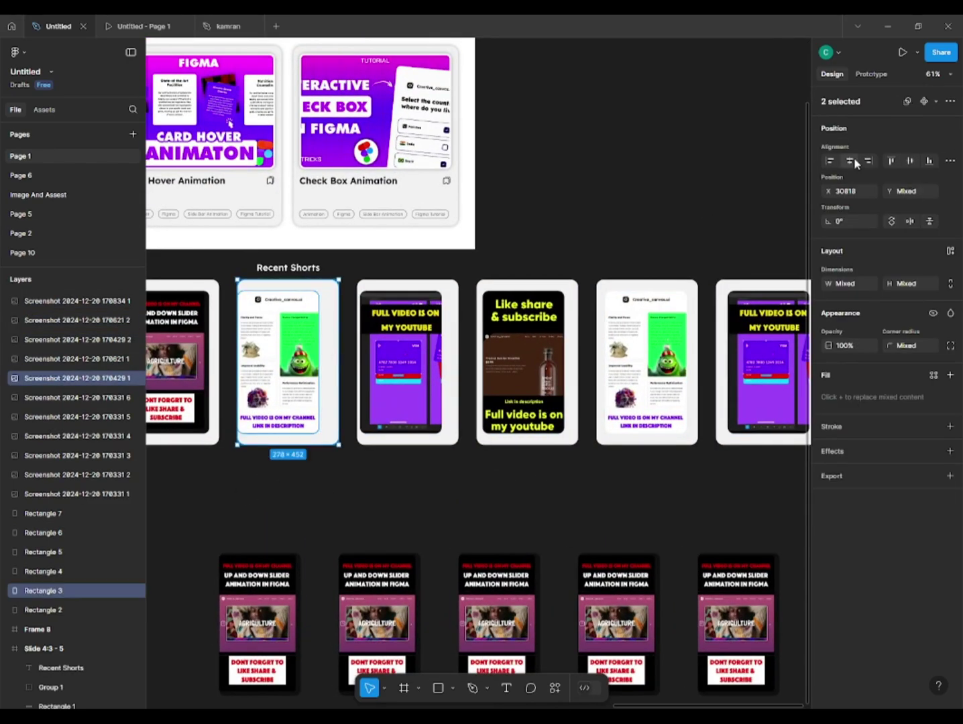
pyautogui.click(850, 161)
pyautogui.click(416, 342)
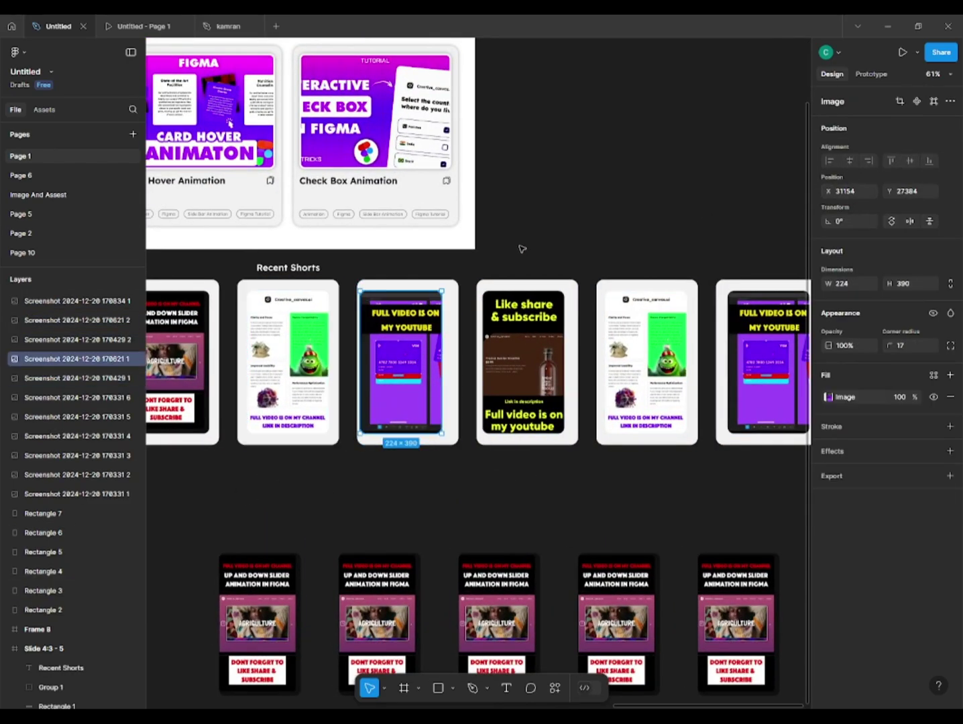
pyautogui.keyDown('shift'); pyautogui.click(456, 287); pyautogui.keyUp('shift')
pyautogui.click(848, 160)
# Step: Centre the screenshots horizontally on the fourth, fifth and sixth Shorts cards
pyautogui.press('Tab')
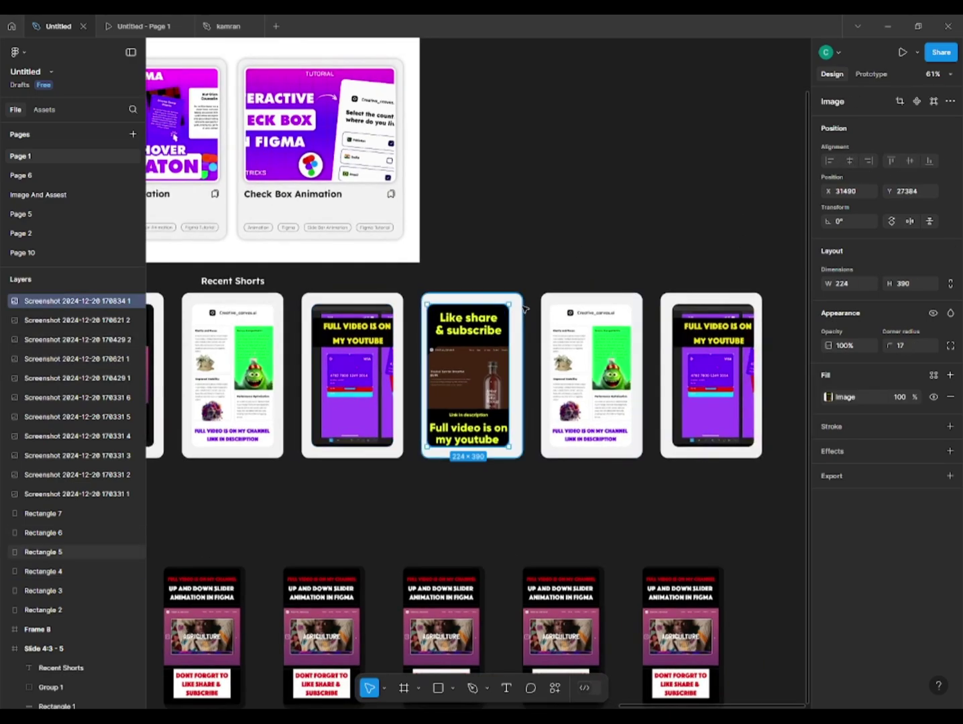
pyautogui.keyDown('shift'); pyautogui.click(521, 299); pyautogui.keyUp('shift')
pyautogui.click(848, 160)
pyautogui.press('Tab')
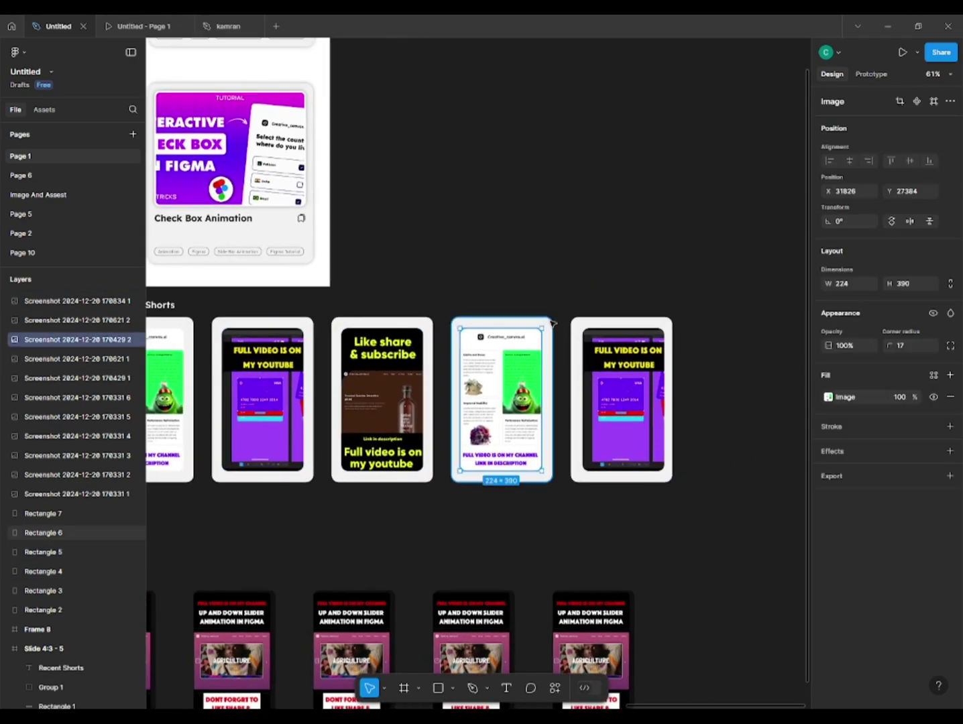
pyautogui.keyDown('shift'); pyautogui.click(502, 402); pyautogui.keyUp('shift')
pyautogui.click(849, 160)
pyautogui.press('Tab')
pyautogui.keyDown('shift'); pyautogui.click(621, 402); pyautogui.keyUp('shift')
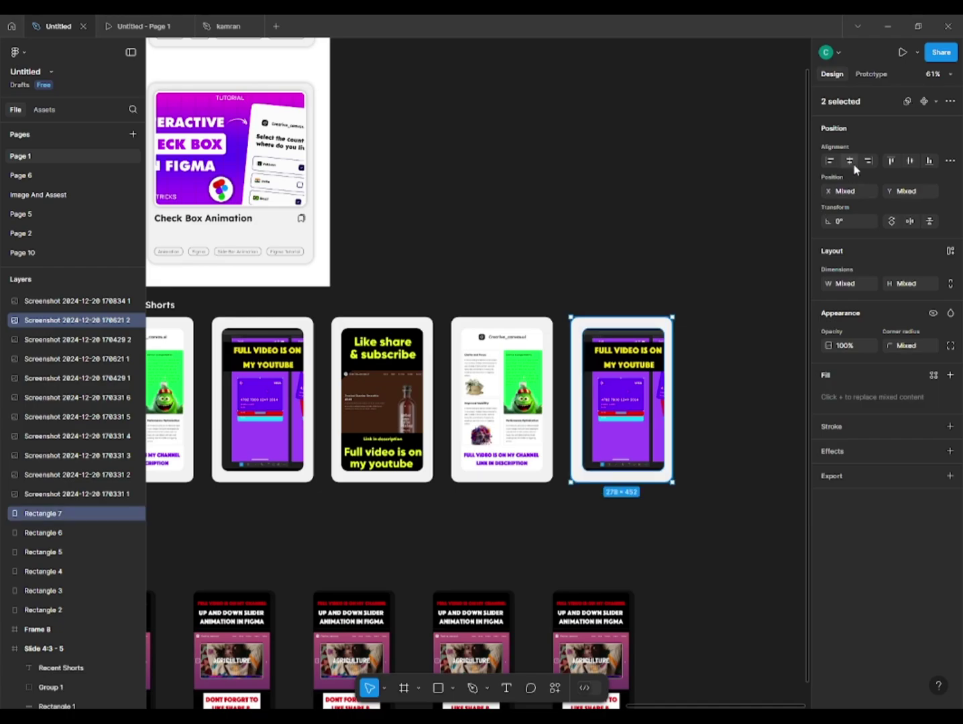
pyautogui.click(849, 160)
pyautogui.click(738, 231)
# Step: Combine each of the first three Shorts cards with its screenshot into its own auto layout frame
pyautogui.hscroll(-2, 228, 441)
pyautogui.scroll(-3, 248, 422)
pyautogui.scroll(1, 254, 419)
pyautogui.moveTo(225, 371); pyautogui.dragTo(339, 425)
pyautogui.hotkey('shift', 'a')
pyautogui.moveTo(346, 363); pyautogui.dragTo(381, 397)
pyautogui.hotkey('shift', 'a')
pyautogui.moveTo(538, 351); pyautogui.dragTo(506, 388)
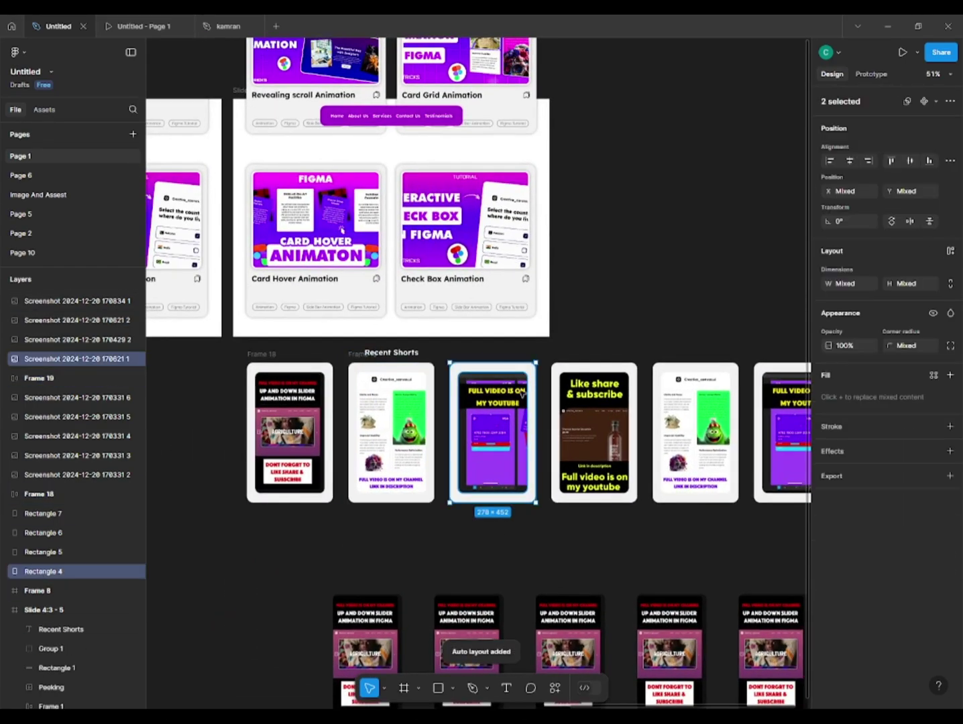
pyautogui.hotkey('shift', 'a')
# Step: Convert the last three Shorts cards, each with its screenshot, into separate auto layout frames
pyautogui.hscroll(1, 590, 364)
pyautogui.moveTo(590, 363); pyautogui.dragTo(560, 396)
pyautogui.hotkey('shift', 'a')
pyautogui.click(600, 357)
pyautogui.moveTo(697, 363); pyautogui.dragTo(604, 407)
pyautogui.hotkey('shift', 'a')
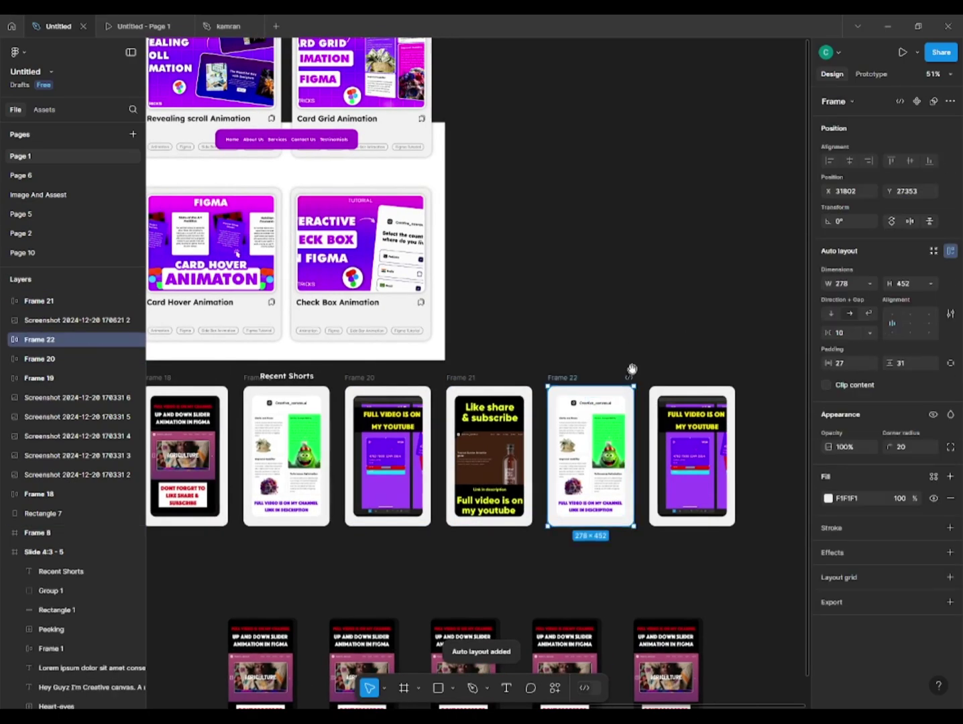
pyautogui.moveTo(632, 370); pyautogui.dragTo(573, 373)
pyautogui.moveTo(679, 380); pyautogui.dragTo(641, 410)
pyautogui.hotkey('shift', 'a')
# Step: Select all six Shorts card frames and wrap them together in one parent frame
pyautogui.scroll(-1, 697, 379)
pyautogui.hscroll(-2, 707, 377)
pyautogui.moveTo(204, 361); pyautogui.dragTo(354, 419)
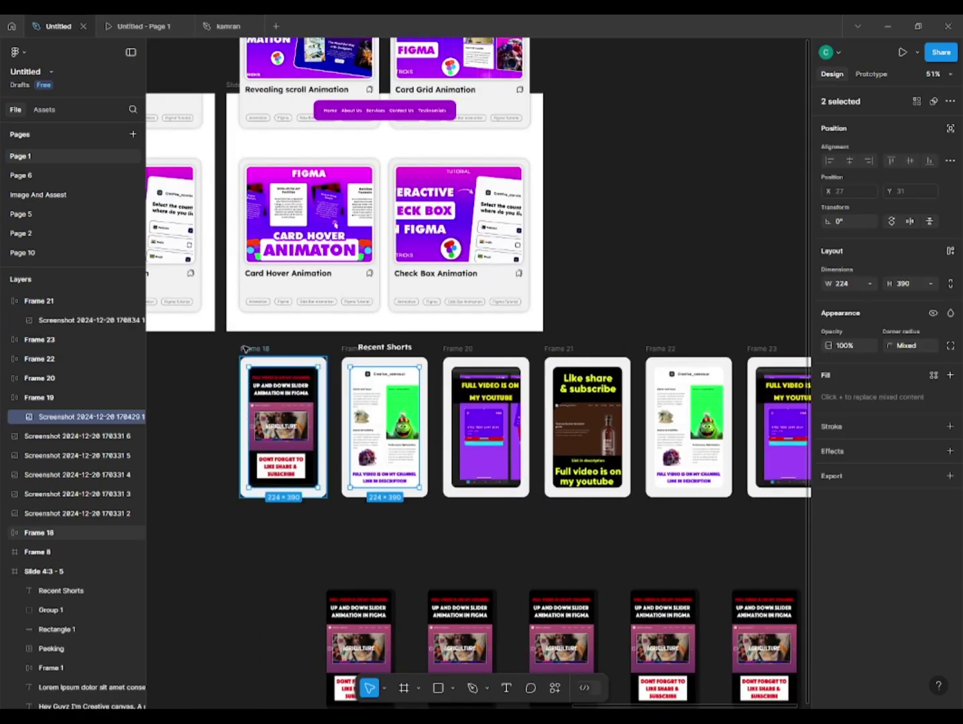
pyautogui.click(252, 349)
pyautogui.keyDown('shift'); pyautogui.click(351, 348); pyautogui.keyUp('shift')
pyautogui.keyDown('shift'); pyautogui.click(582, 362); pyautogui.keyUp('shift')
pyautogui.hscroll(1, 593, 380)
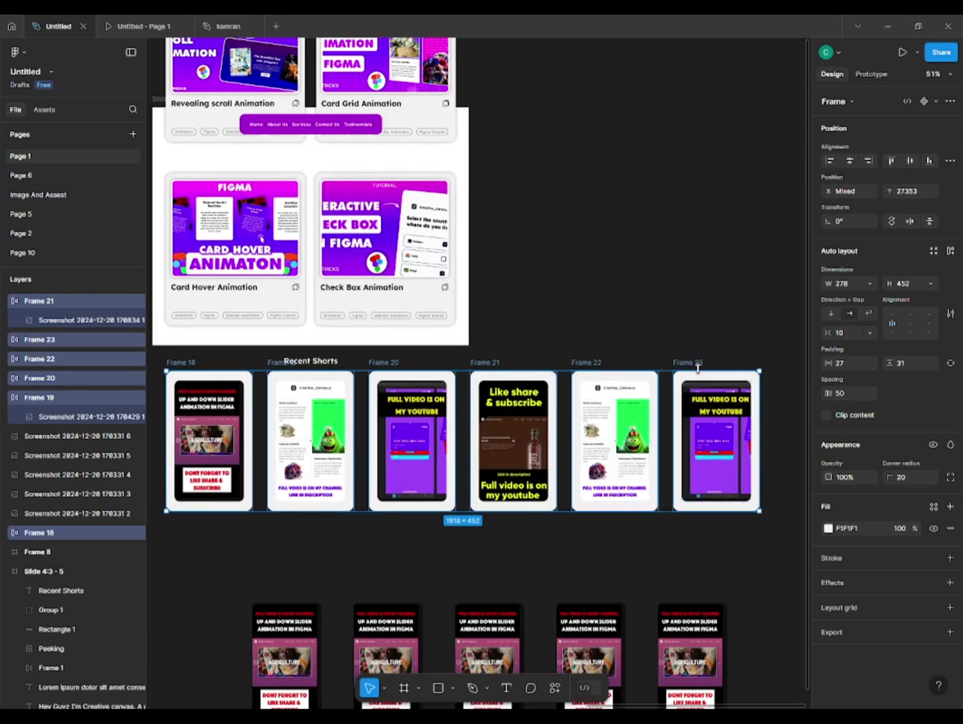
pyautogui.hotkey('shift', 'a')
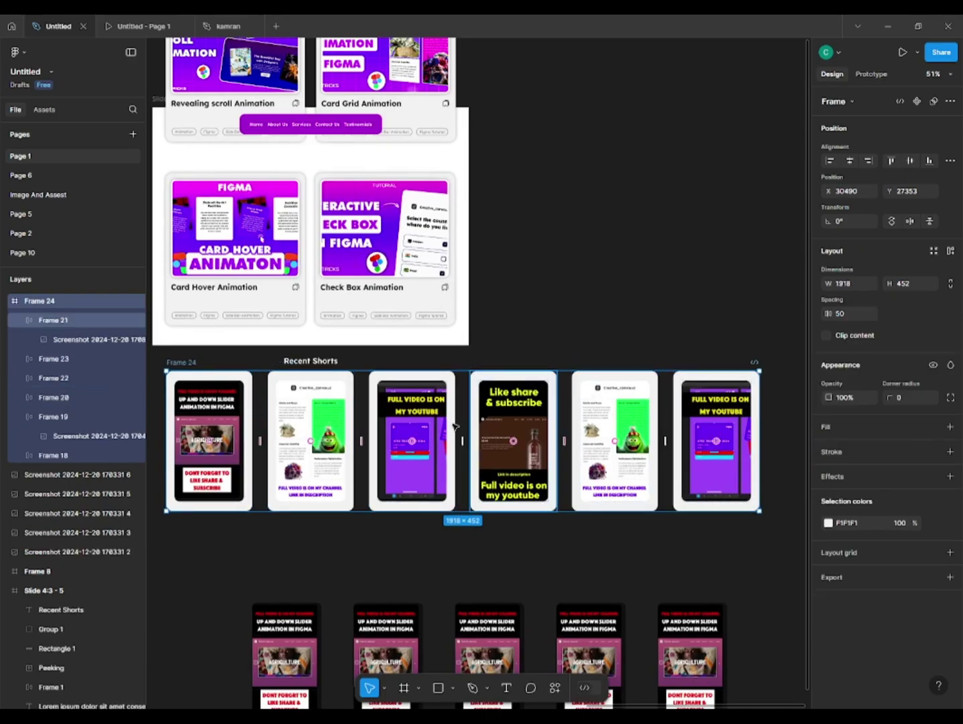
# Step: Lower the parent frame of the Shorts cards to Y 27408, narrow it to 979 and clip its content
pyautogui.moveTo(305, 400); pyautogui.dragTo(302, 419)
pyautogui.moveTo(393, 424); pyautogui.dragTo(424, 403)
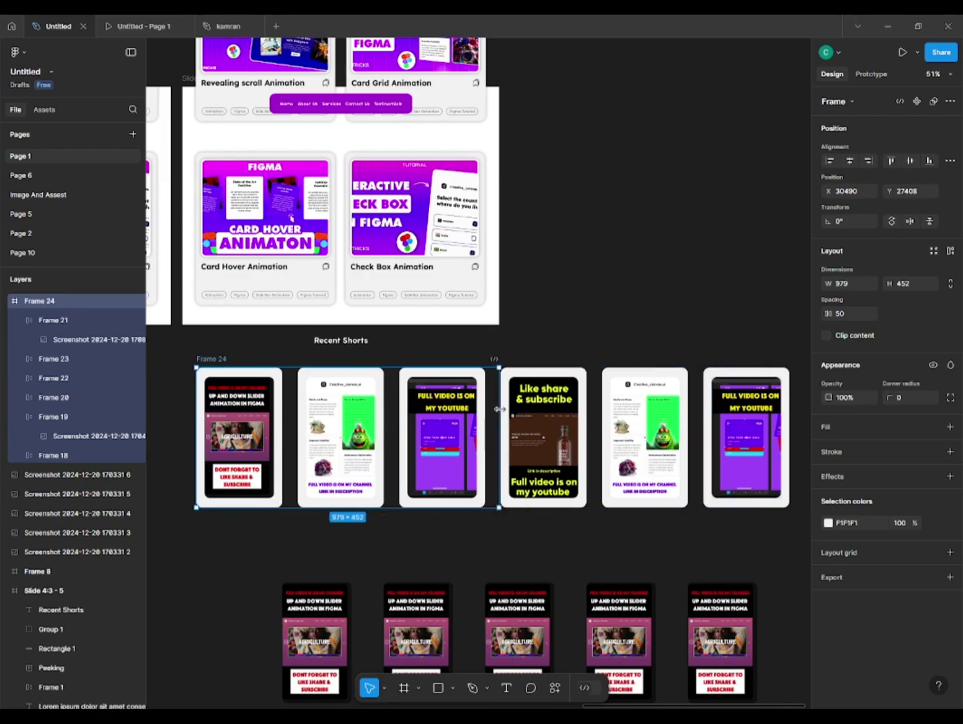
pyautogui.click(826, 336)
pyautogui.moveTo(520, 423); pyautogui.dragTo(546, 408)
# Step: Add auto layout to the Shorts row with width 979 and horizontal padding 14, and position it at X 30467, Y 27398
pyautogui.click(951, 251)
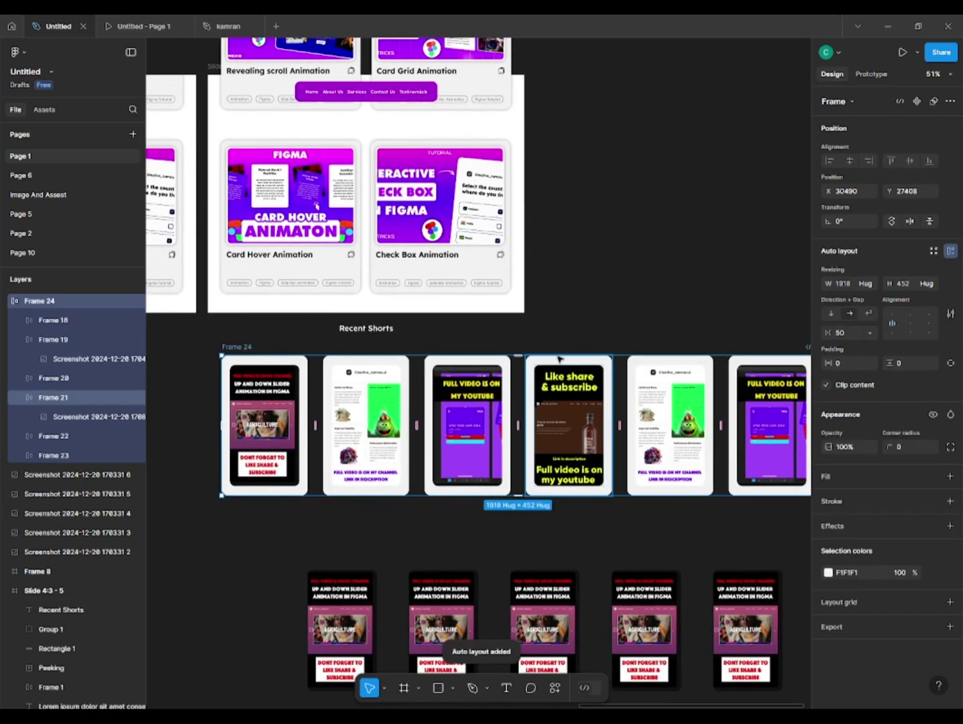
pyautogui.moveTo(804, 353); pyautogui.dragTo(494, 454)
pyautogui.moveTo(834, 363); pyautogui.dragTo(881, 374)
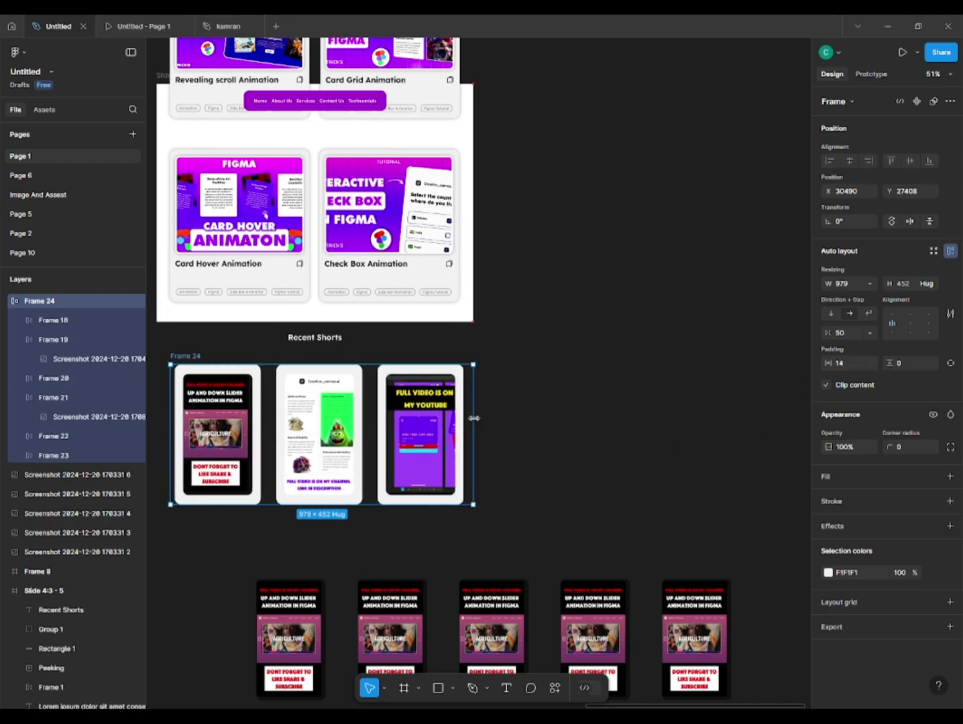
pyautogui.moveTo(344, 446); pyautogui.dragTo(336, 444)
pyautogui.click(539, 409)
pyautogui.moveTo(539, 408); pyautogui.dragTo(621, 535)
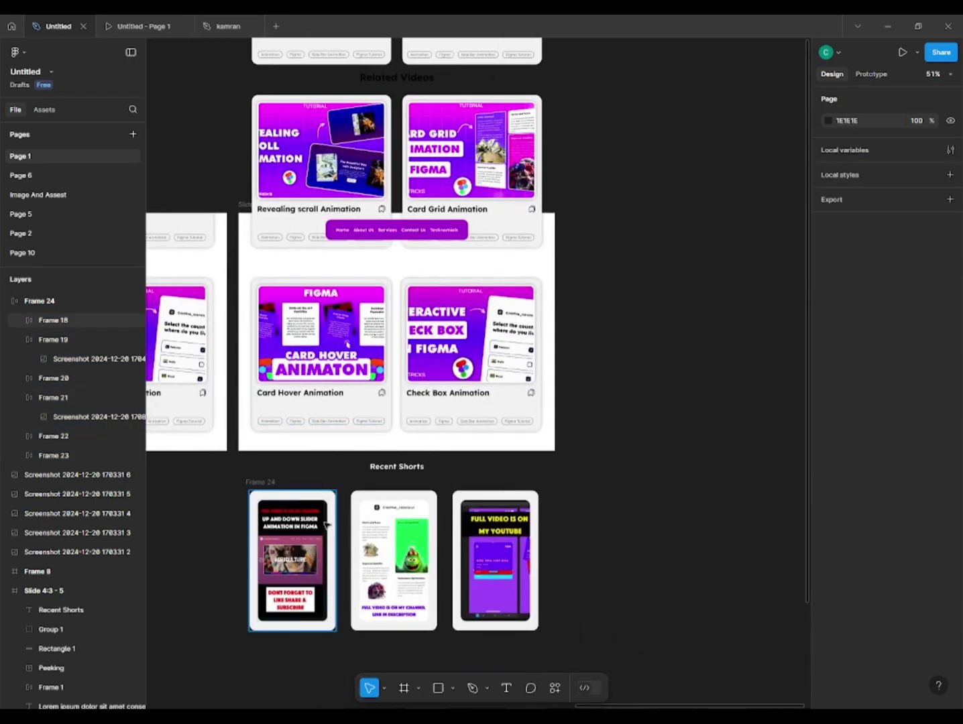
pyautogui.click(326, 523)
pyautogui.moveTo(580, 470); pyautogui.dragTo(213, 641)
pyautogui.press('k')
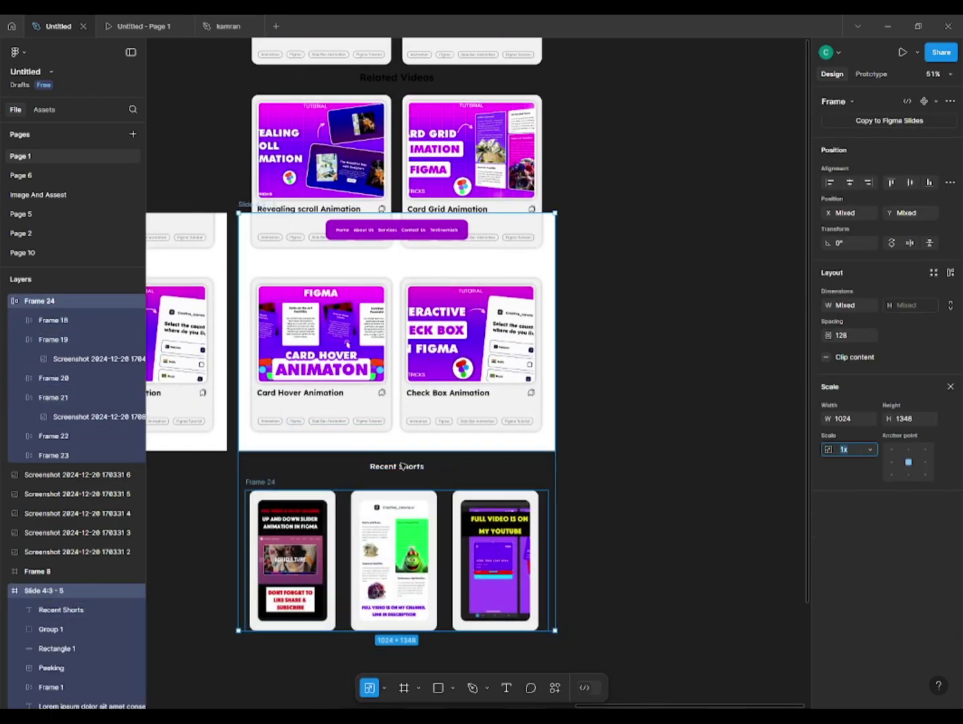
pyautogui.moveTo(585, 471); pyautogui.dragTo(237, 607)
pyautogui.keyDown('shift'); pyautogui.click(391, 471); pyautogui.keyUp('shift')
pyautogui.hotkey('ctrl', 'z')
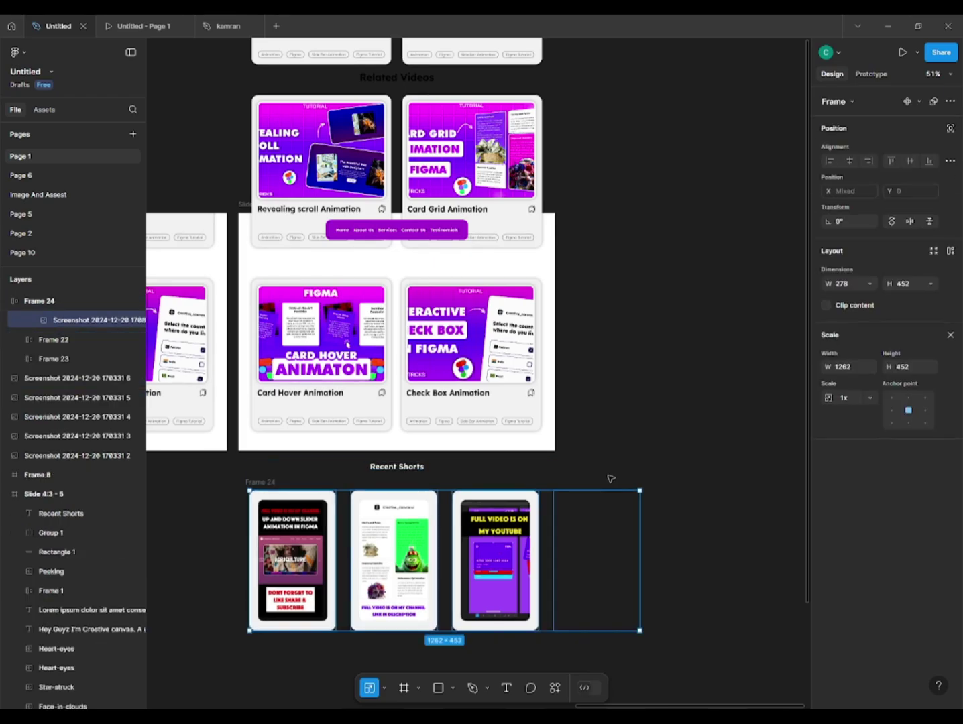
pyautogui.click(665, 522)
pyautogui.hotkey('ctrl', 'shift', 'z')
pyautogui.click(617, 444)
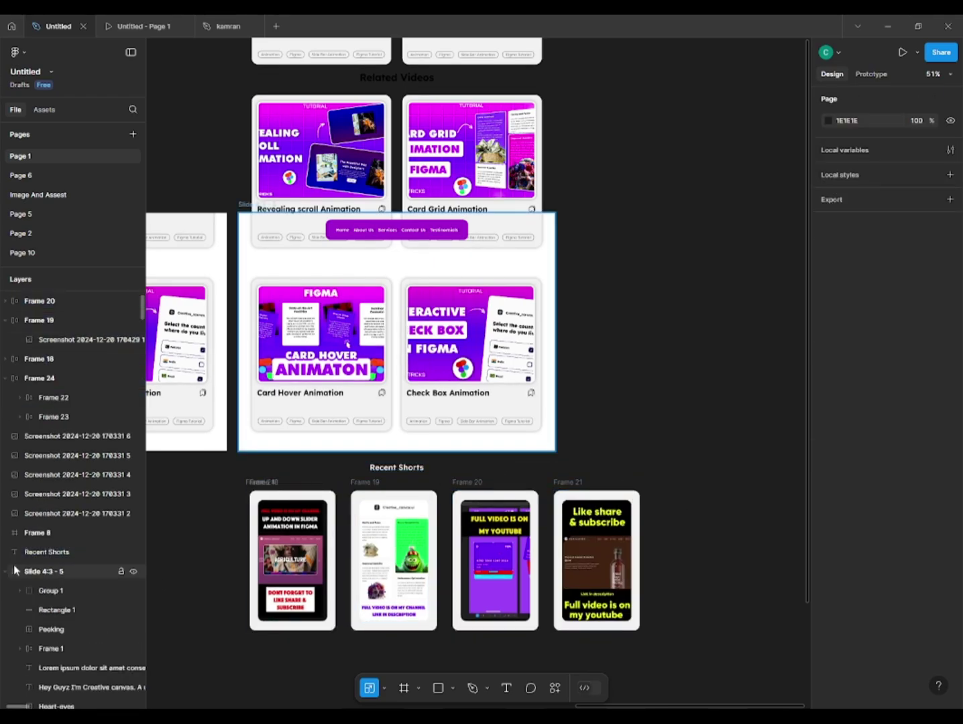
# Step: Try to nest the Shorts row frame and the separate card frames inside Slide 4:3 - 5
pyautogui.click(343, 505)
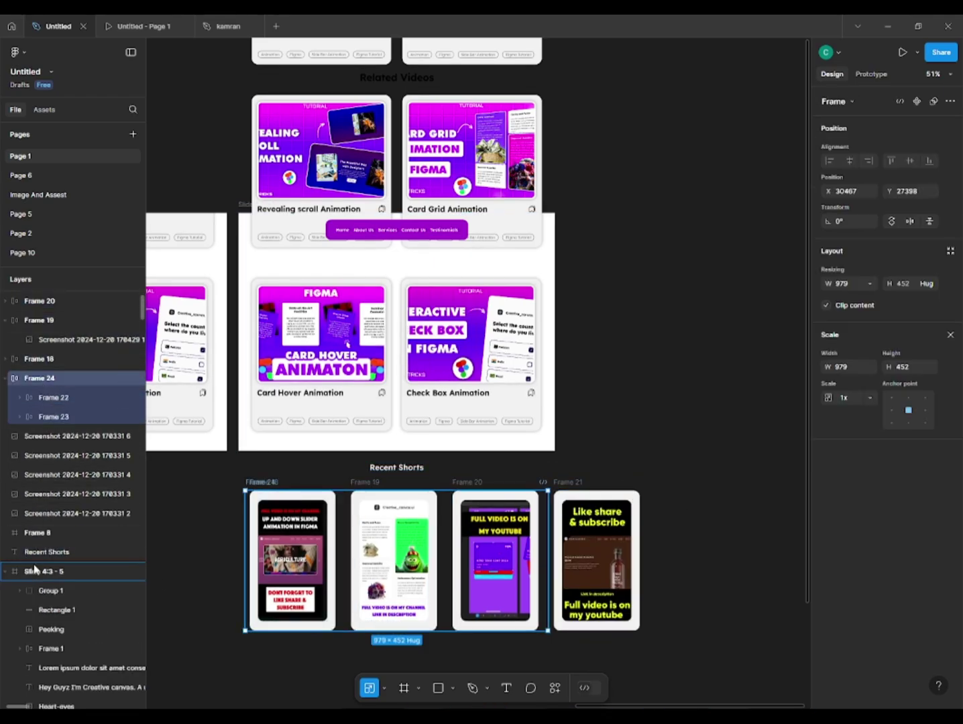
pyautogui.click(201, 536)
pyautogui.moveTo(34, 565); pyautogui.dragTo(49, 558)
pyautogui.click(583, 549)
pyautogui.click(33, 304)
pyautogui.click(294, 500)
pyautogui.click(584, 511)
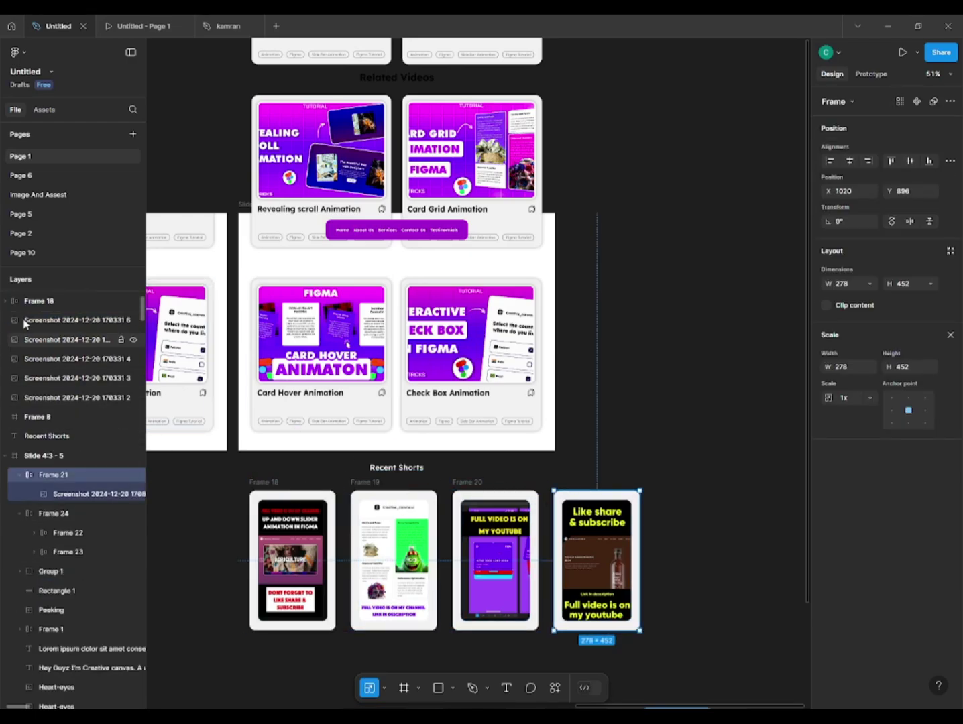
pyautogui.moveTo(31, 302); pyautogui.dragTo(41, 478)
# Step: Undo the layer moves that nested the Shorts frames in the slide and pulled the cards out of their row
pyautogui.hotkey('ctrl', 'z')
pyautogui.hotkey('ctrl', 'z')
pyautogui.hotkey('ctrl', 'z')
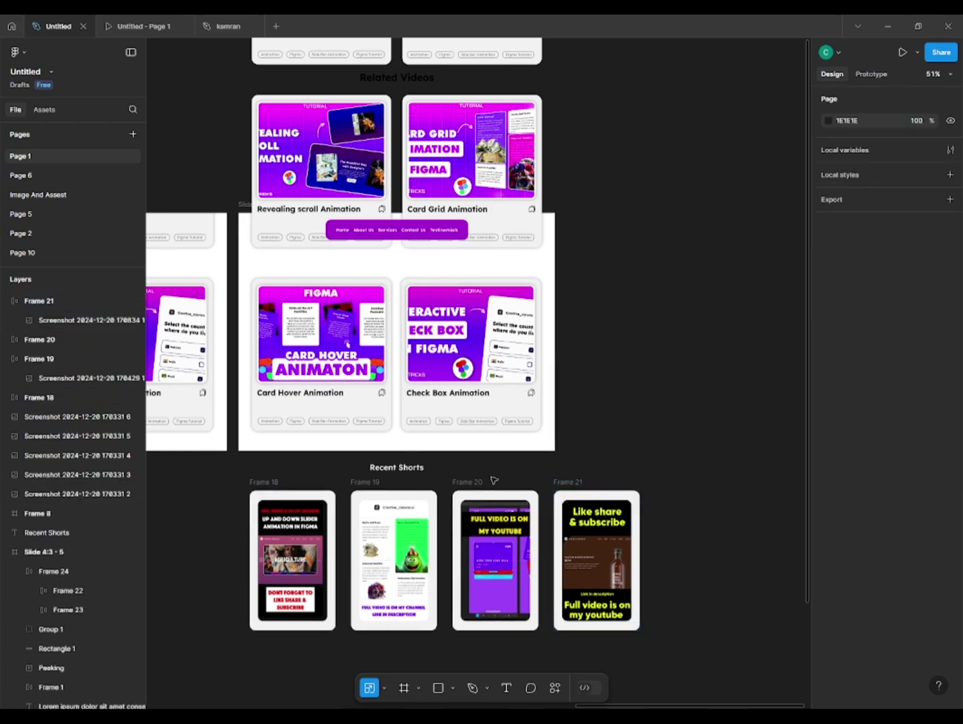
pyautogui.hotkey('ctrl', 'z')
pyautogui.hotkey('ctrl', 'z')
pyautogui.hotkey('ctrl', 'z')
pyautogui.hotkey('ctrl', 'z')
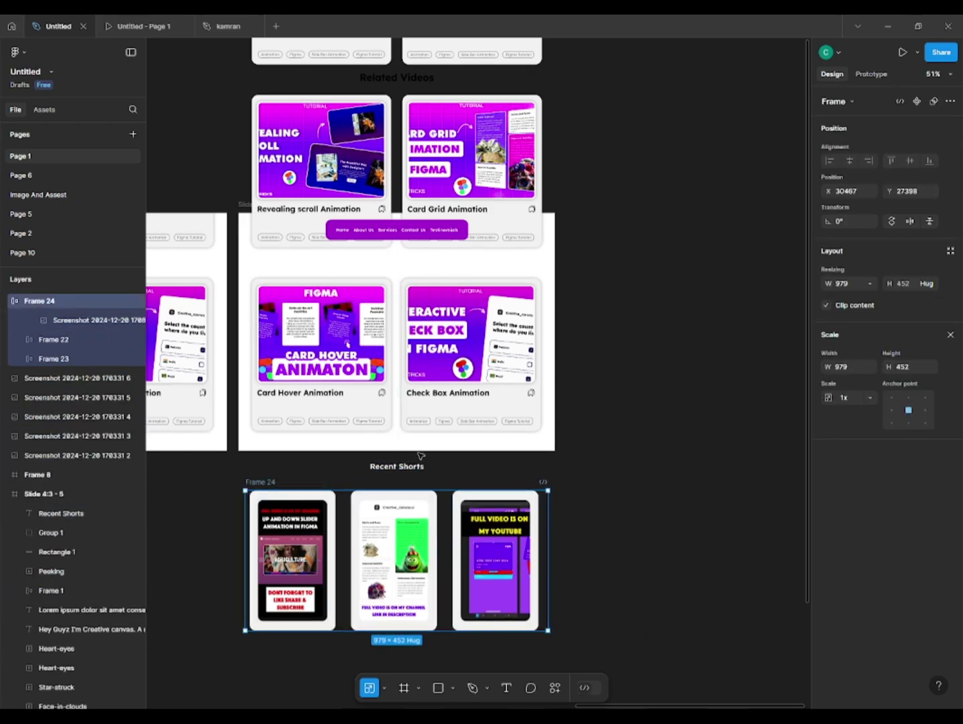
# Step: Redo the reverted layer moves and arrange the Recent Shorts heading directly above the Shorts cards row, below Slide 4:3 - 5
pyautogui.hotkey('ctrl', 'shift', 'z')
pyautogui.hotkey('ctrl', 'shift', 'z')
pyautogui.hotkey('ctrl', 'shift', 'z')
pyautogui.hotkey('ctrl', 'shift', 'z')
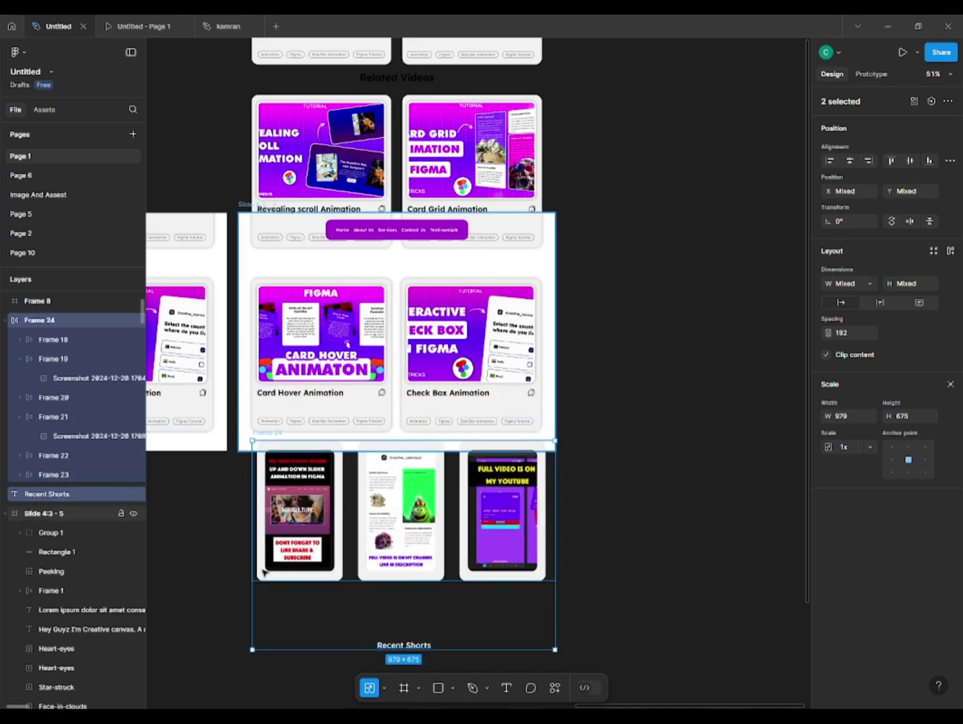
pyautogui.scroll(-1, 429, 495)
pyautogui.moveTo(426, 495); pyautogui.dragTo(420, 321)
pyautogui.click(415, 632)
pyautogui.scroll(-2, 415, 632)
pyautogui.click(395, 359)
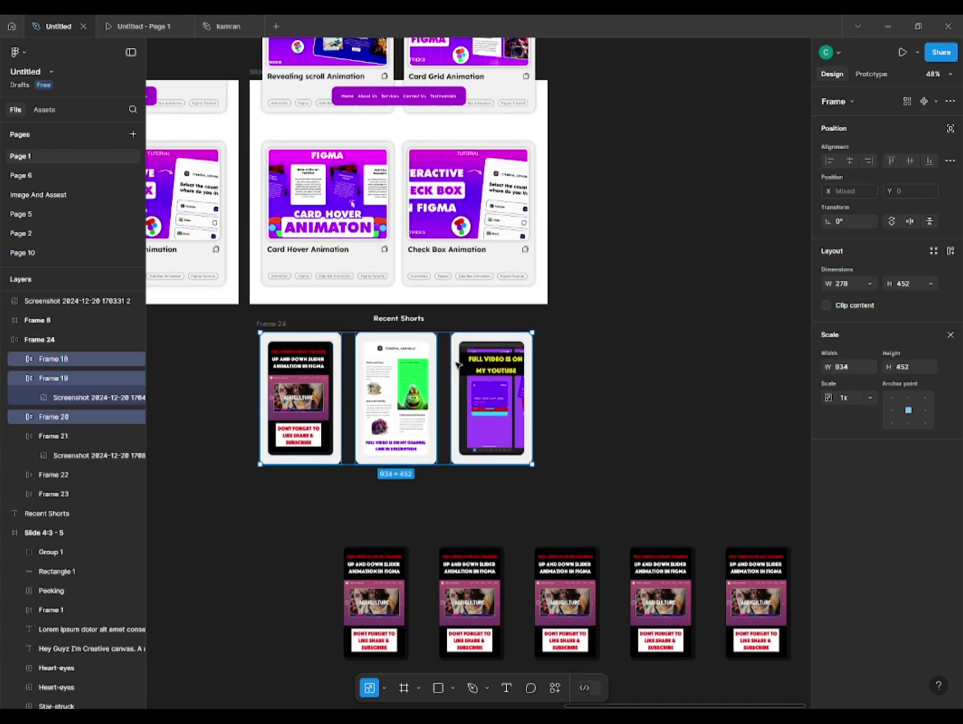
# Step: Set the prototype scroll overflow of the Shorts cards row to Horizontal
pyautogui.click(276, 324)
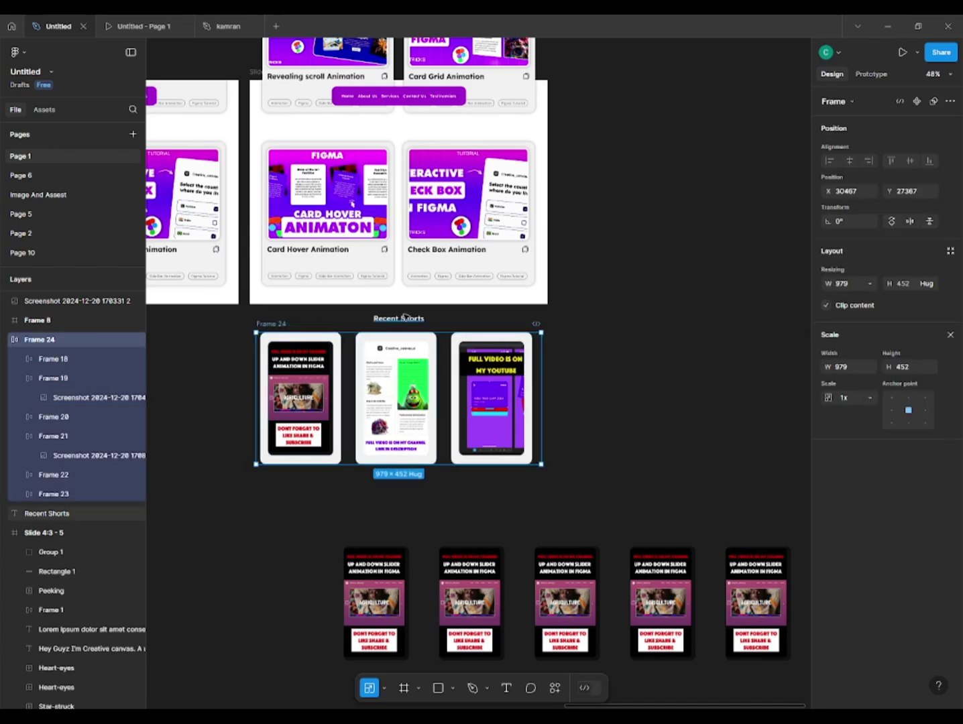
pyautogui.click(871, 74)
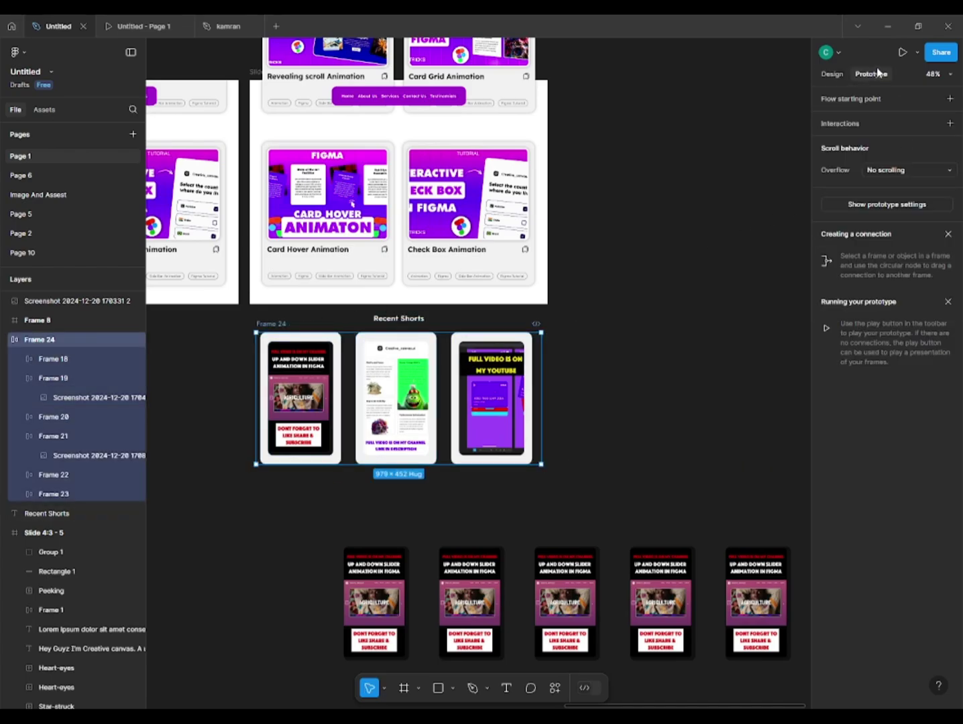
pyautogui.click(902, 171)
pyautogui.click(898, 187)
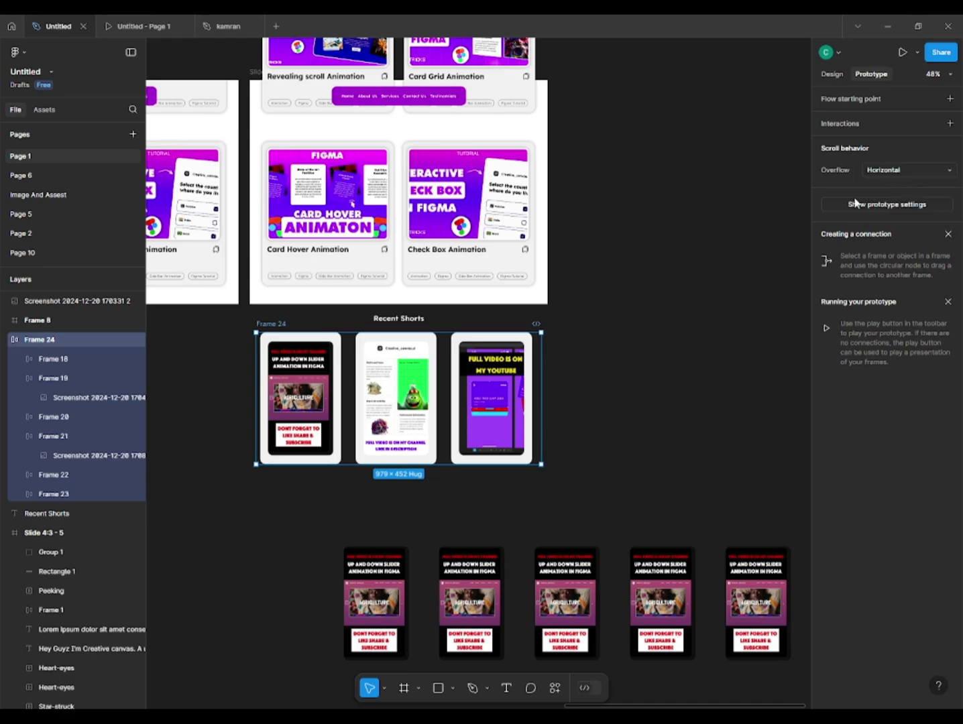
pyautogui.click(729, 243)
# Step: Set the spacing between the Recent Shorts heading and the cards row to 52, and move both slightly lower beneath the slide
pyautogui.click(267, 325)
pyautogui.keyDown('shift'); pyautogui.click(404, 318); pyautogui.keyUp('shift')
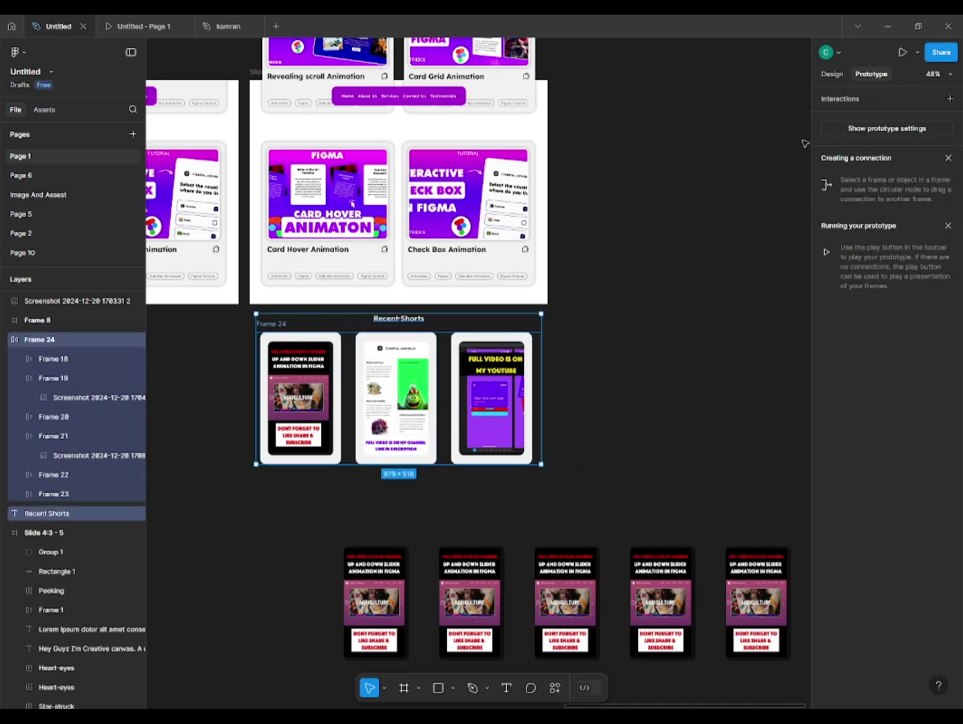
pyautogui.click(831, 73)
pyautogui.moveTo(836, 333)
pyautogui.mouseDown()
pyautogui.moveTo(824, 327)
pyautogui.moveTo(837, 334)
pyautogui.mouseUp()
pyautogui.moveTo(426, 396); pyautogui.dragTo(427, 405)
pyautogui.press('alt')
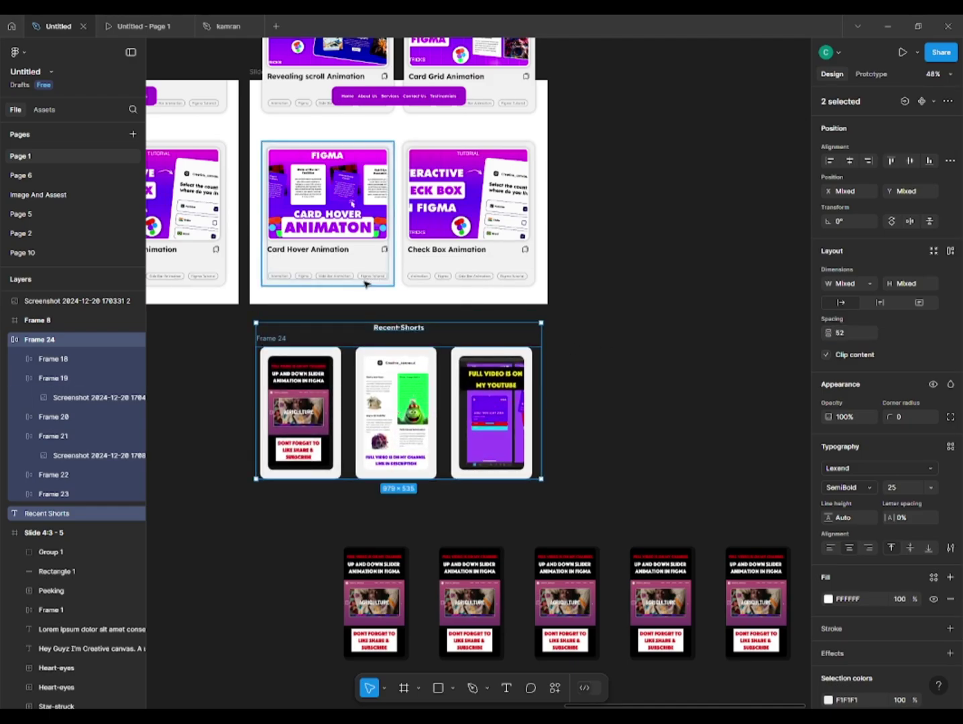
pyautogui.hotkey('shift', 'Up')
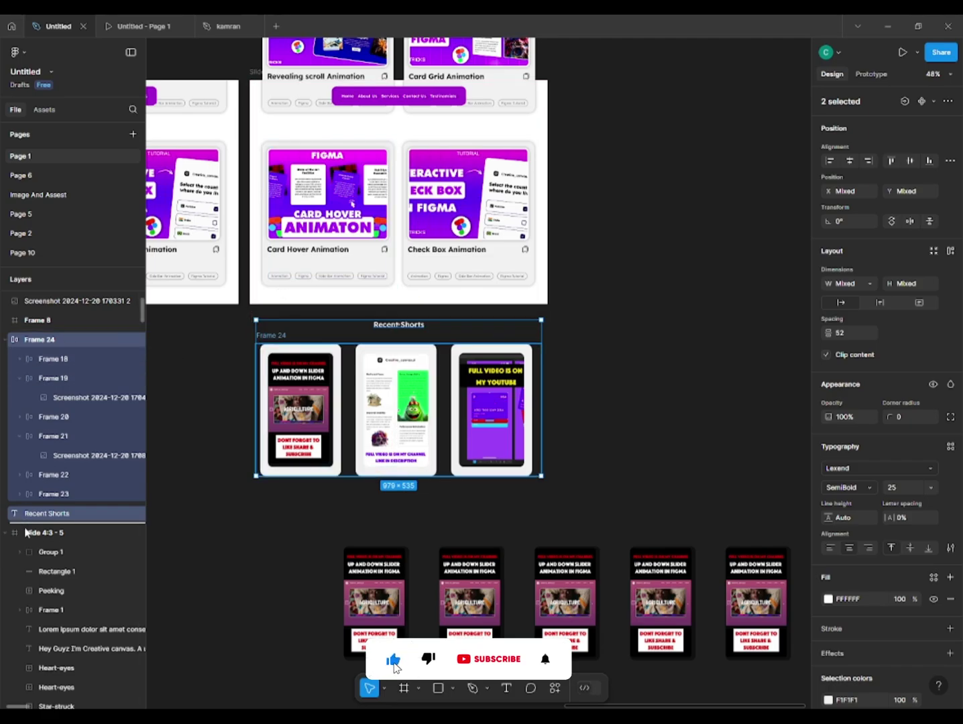
# Step: Nest the Recent Shorts heading and the cards row inside Slide 4:3 - 5 in the layer order
pyautogui.moveTo(26, 533); pyautogui.dragTo(29, 537)
pyautogui.scroll(2, 225, 349)
pyautogui.scroll(-1, 264, 250)
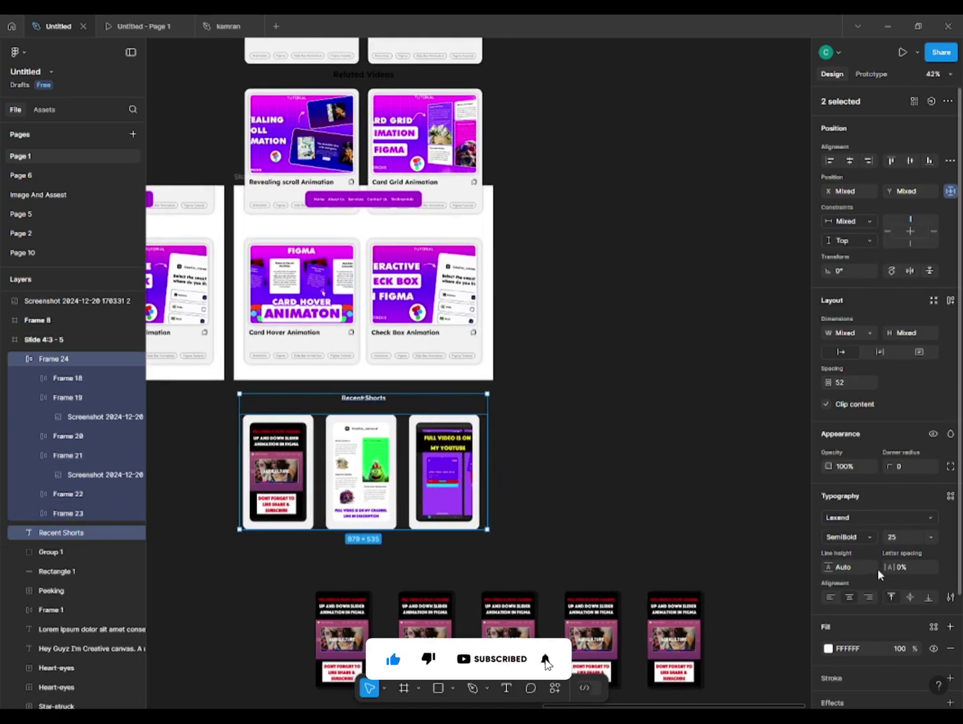
# Step: Scale the Recent Shorts heading and cards row down to about 637 wide and set their opacity to 0%
pyautogui.press('k')
pyautogui.moveTo(486, 391); pyautogui.dragTo(444, 417)
pyautogui.press('v')
pyautogui.press('0')
pyautogui.press('0')
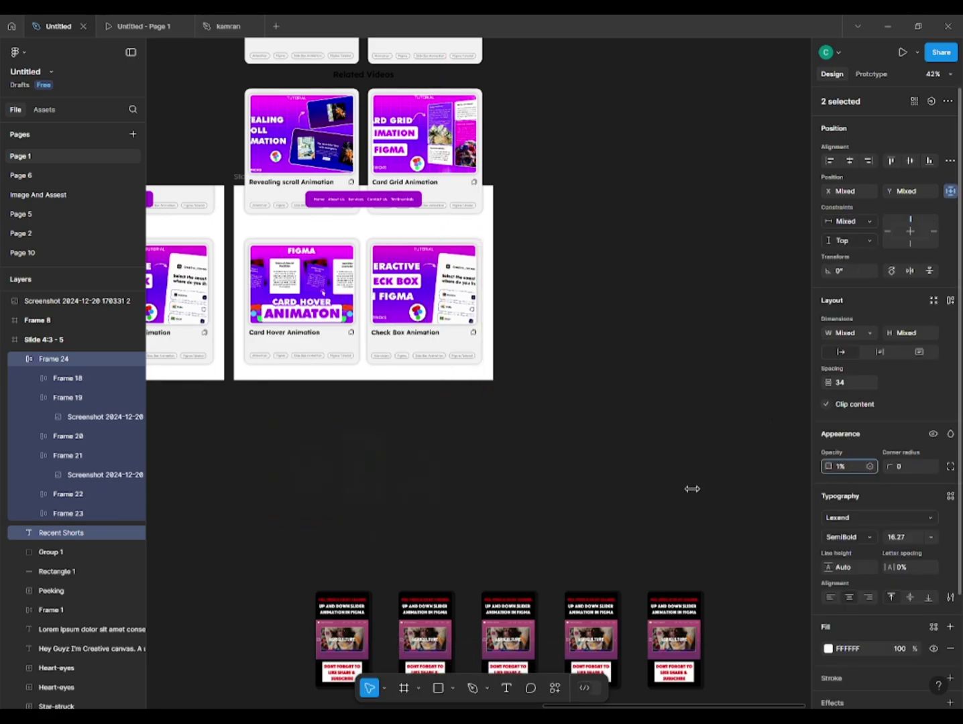
# Step: Clip the content of Slide 4:3 - 5 and duplicate the slide beside it as the sixth slide
pyautogui.click(236, 178)
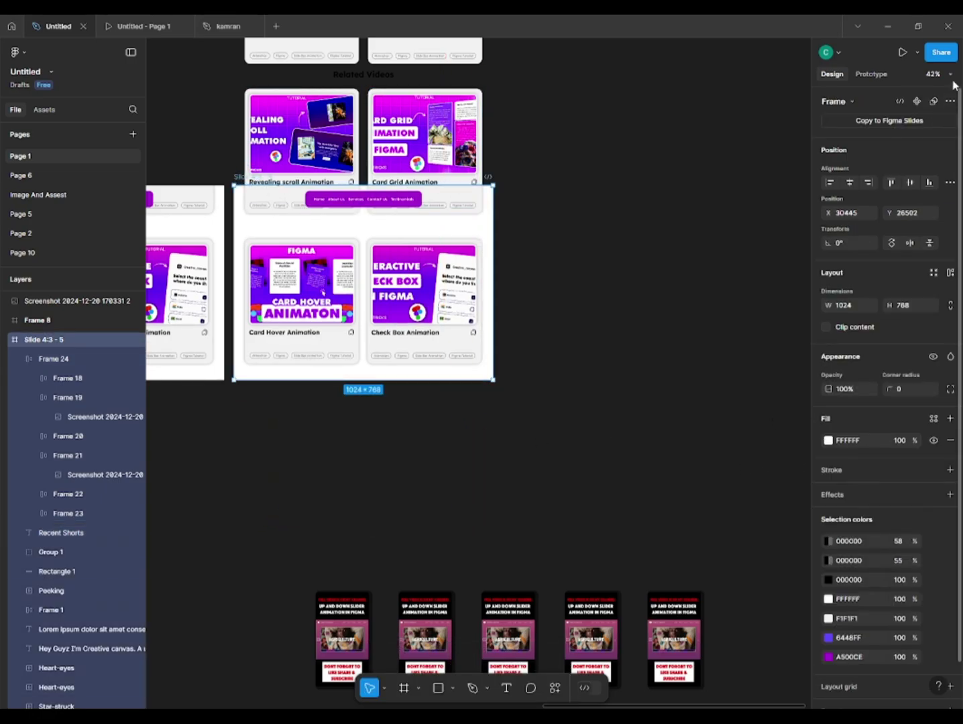
pyautogui.click(825, 327)
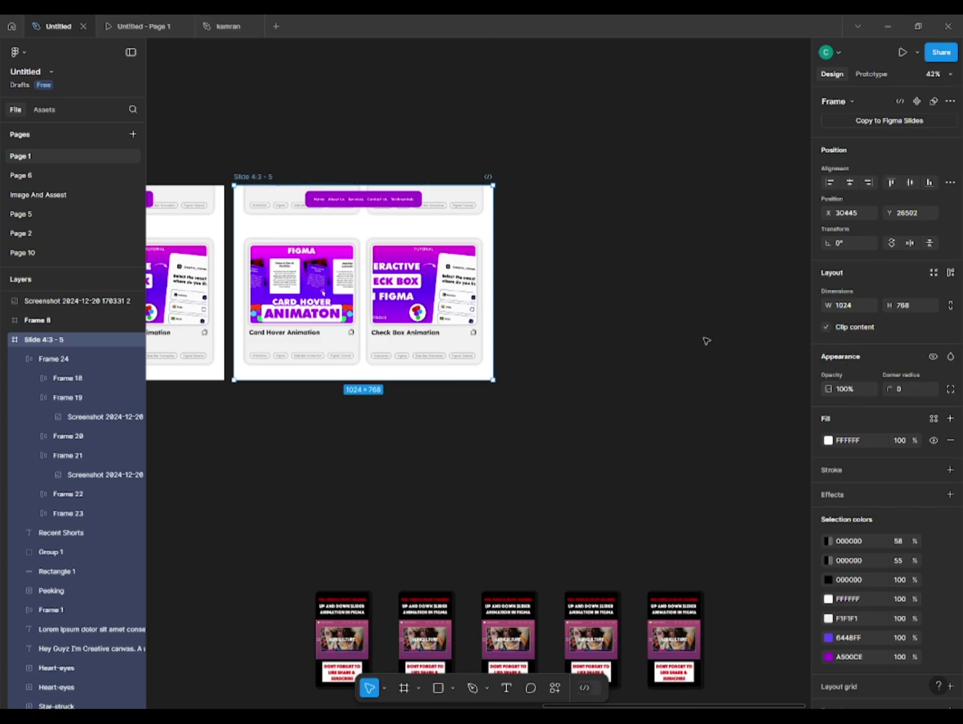
pyautogui.click(705, 340)
pyautogui.hscroll(1, 444, 263)
pyautogui.keyDown('alt'); pyautogui.moveTo(238, 178); pyautogui.dragTo(530, 191); pyautogui.keyUp('alt')
pyautogui.hscroll(3, 623, 251)
# Step: Move the four Related Videos cards, Recent Shorts heading and Shorts row up in Slide 4:3 - 6 until the lower cards end behind the navigation bar
pyautogui.click(594, 209)
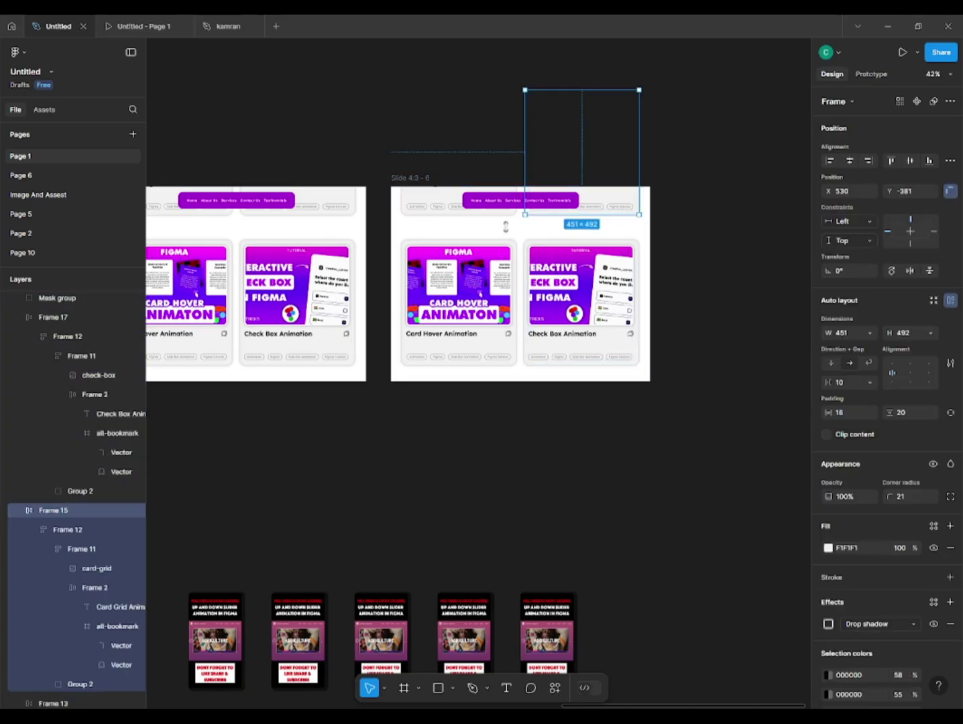
pyautogui.moveTo(715, 207); pyautogui.dragTo(404, 502)
pyautogui.scroll(5, 468, 240)
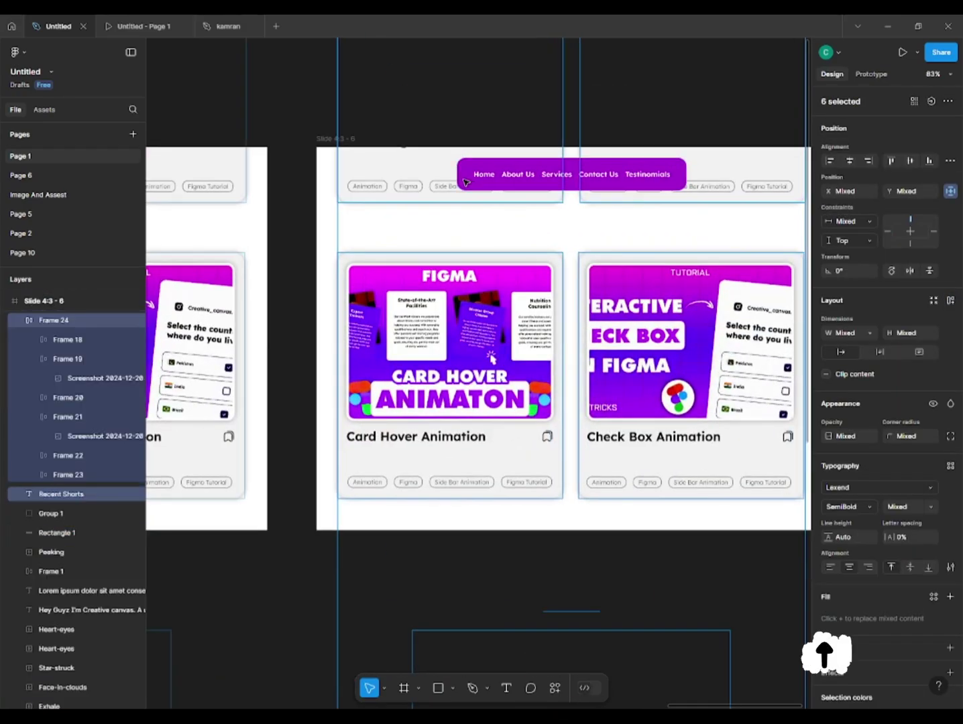
pyautogui.hotkey('shift', 'Up')
pyautogui.hotkey('shift', 'Up')
pyautogui.hotkey('shift', 'Up')
pyautogui.hotkey('shift', 'Up')
pyautogui.hotkey('shift', 'Up')
pyautogui.hotkey('shift', 'Up')
pyautogui.hotkey('shift', 'Up')
pyautogui.hotkey('shift', 'Up')
pyautogui.hotkey('shift', 'Up')
pyautogui.hotkey('shift', 'Up')
pyautogui.hotkey('shift', 'Up')
pyautogui.hotkey('shift', 'Up')
pyautogui.hotkey('shift', 'Up')
pyautogui.hotkey('shift', 'Up')
pyautogui.hotkey('shift', 'Up')
pyautogui.hotkey('shift', 'Up')
pyautogui.hotkey('shift', 'Up')
pyautogui.hotkey('shift', 'Up')
pyautogui.hotkey('shift', 'Up')
pyautogui.hotkey('shift', 'Up')
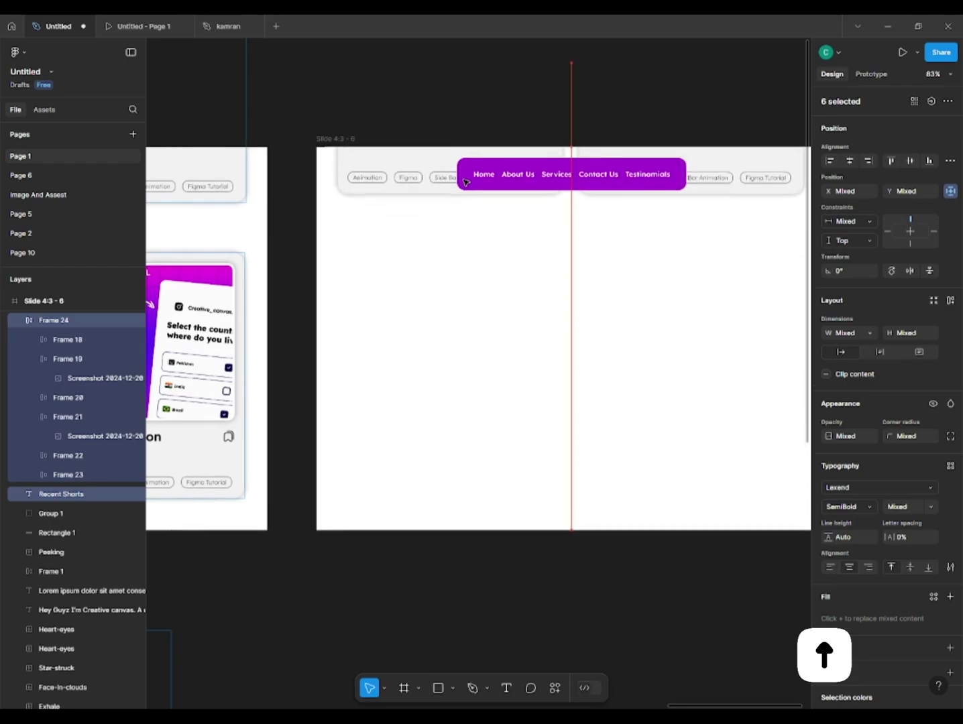
pyautogui.hotkey('shift', 'Down')
pyautogui.press('alt')
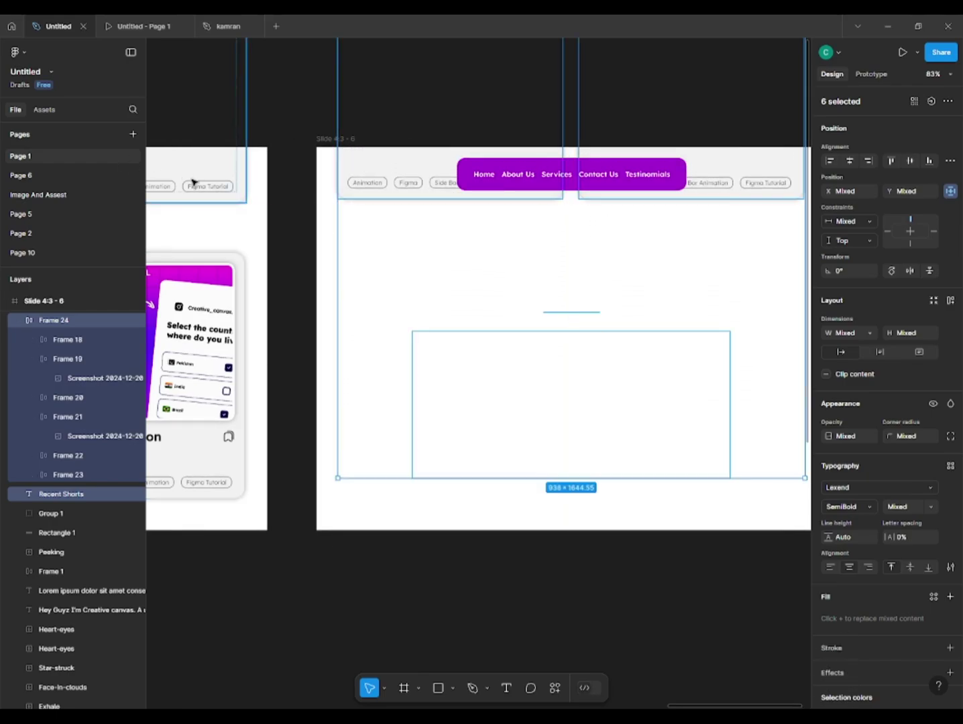
pyautogui.press('alt')
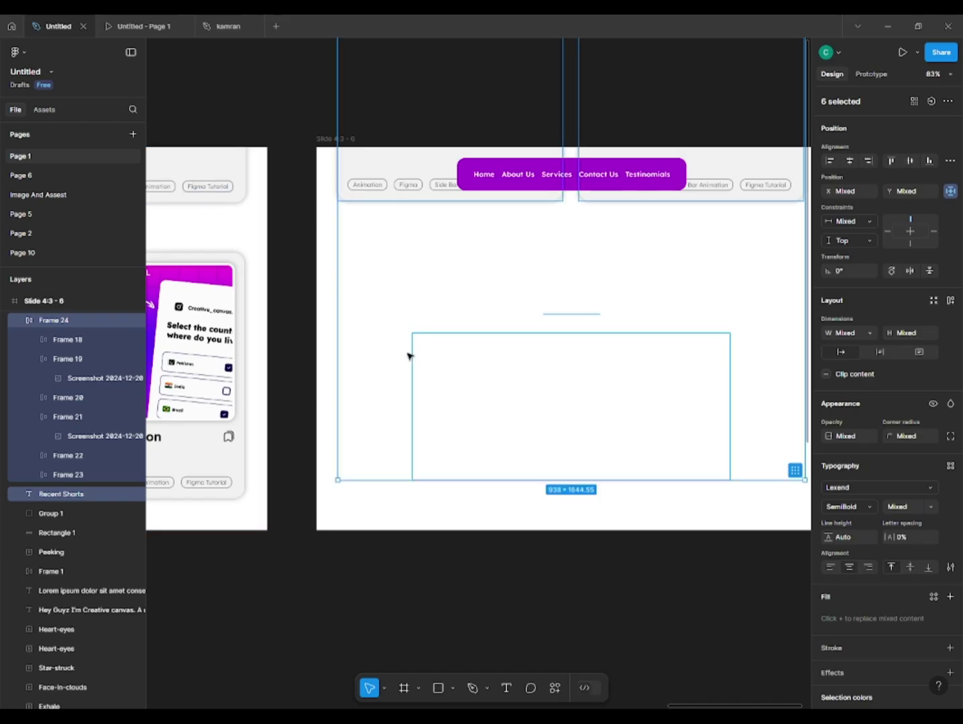
# Step: Set the opacity of the Recent Shorts heading and cards row in Slide 4:3 - 6 to 100%
pyautogui.scroll(-1, 412, 354)
pyautogui.click(429, 350)
pyautogui.keyDown('shift'); pyautogui.click(566, 303); pyautogui.keyUp('shift')
pyautogui.press('k')
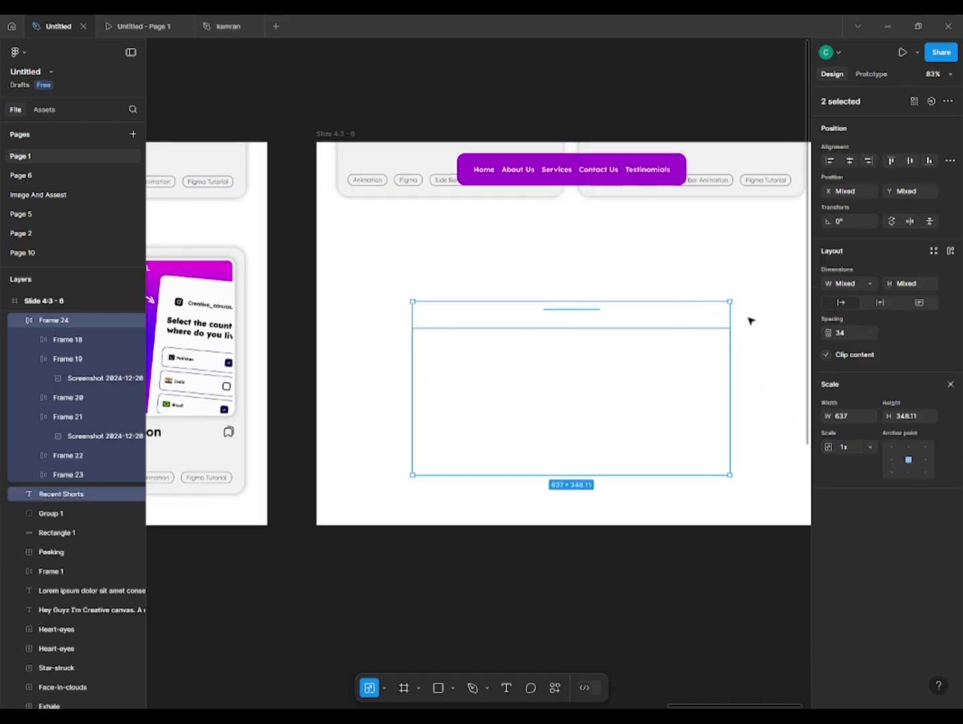
pyautogui.press('v')
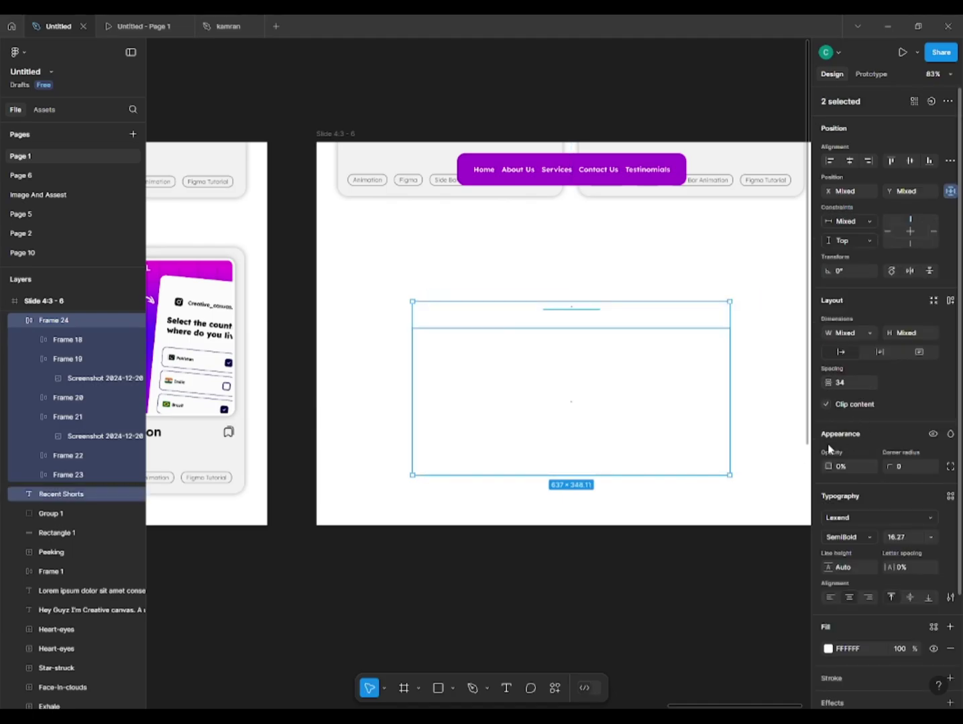
pyautogui.press('0')
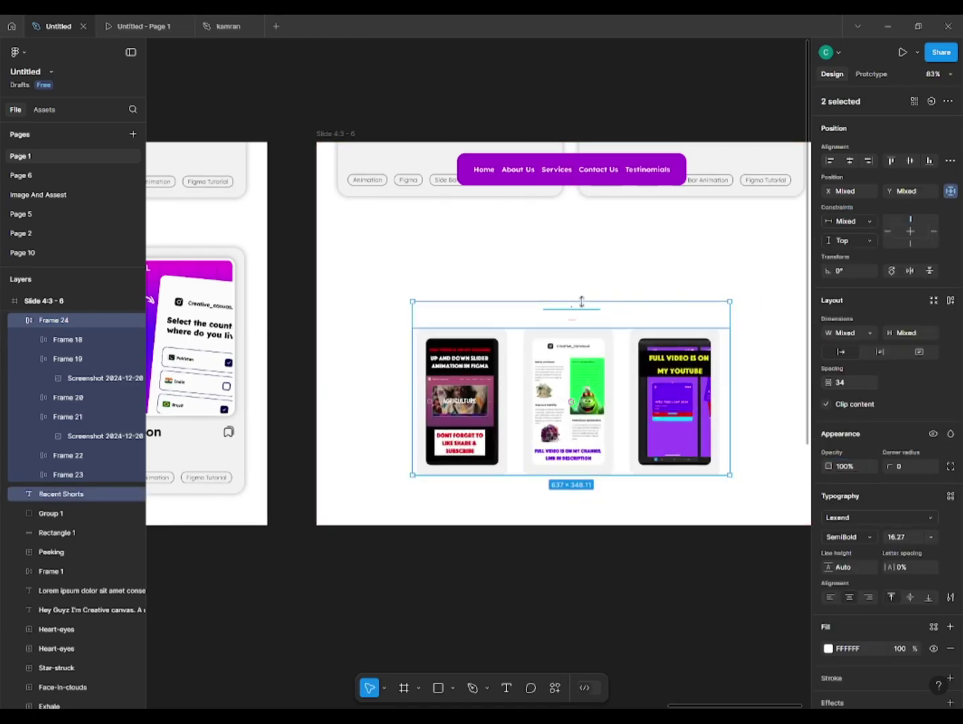
# Step: Change the white FFFFFF colour of the Recent Shorts heading to black 000000
pyautogui.scroll(-3, 836, 598)
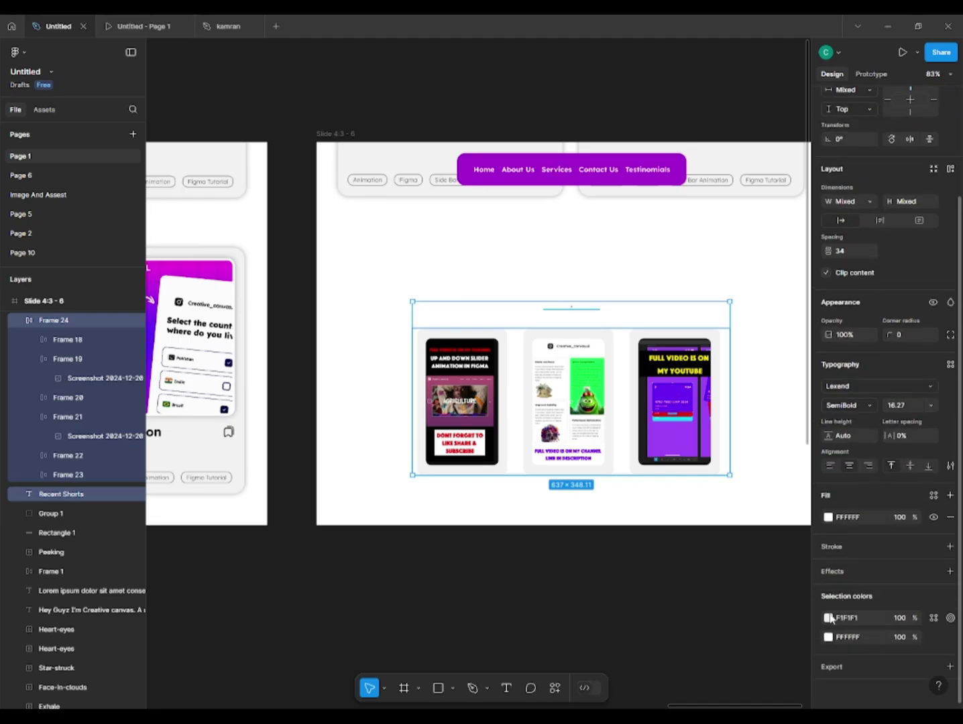
pyautogui.click(828, 618)
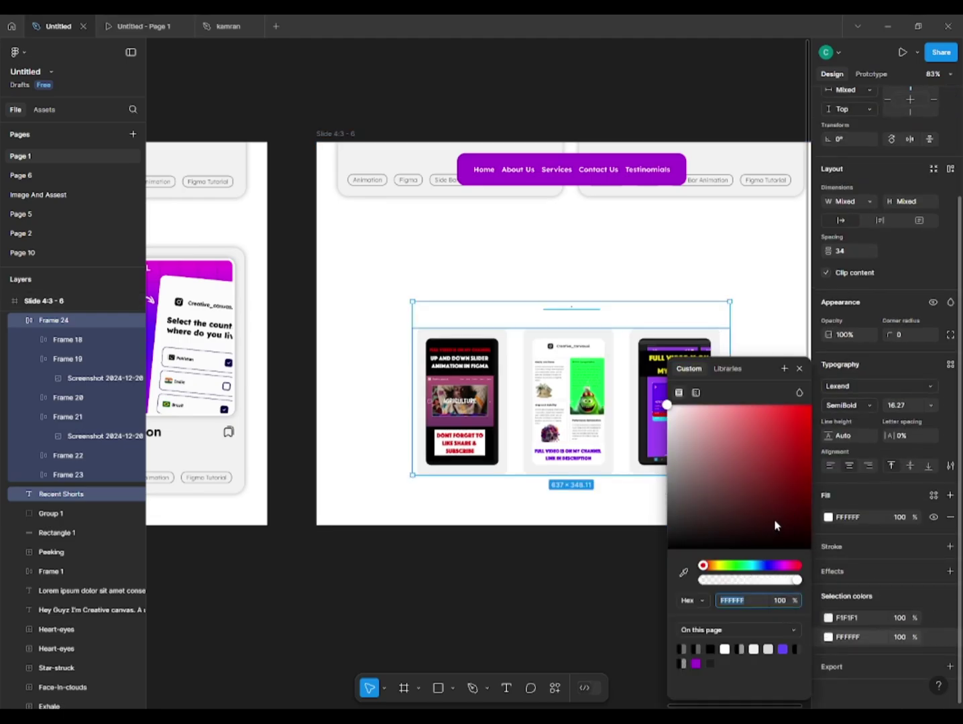
pyautogui.moveTo(774, 525); pyautogui.dragTo(812, 550)
# Step: Scale the Recent Shorts heading and cards row up to 933 wide and move them up below the navigation bar
pyautogui.hscroll(2, 604, 335)
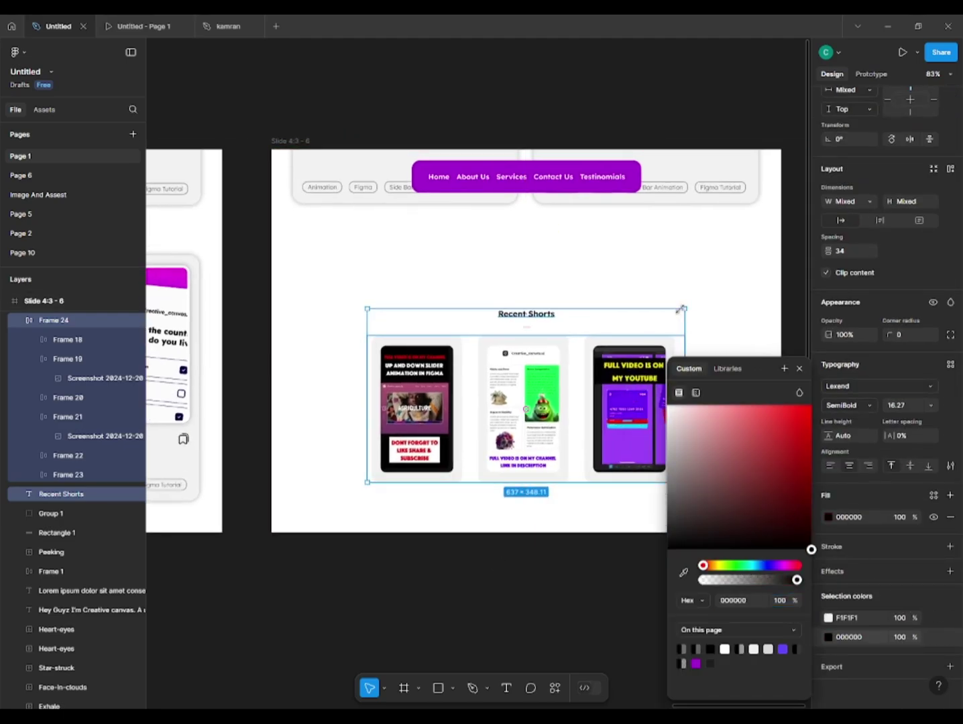
pyautogui.press('k')
pyautogui.moveTo(681, 309); pyautogui.dragTo(759, 268)
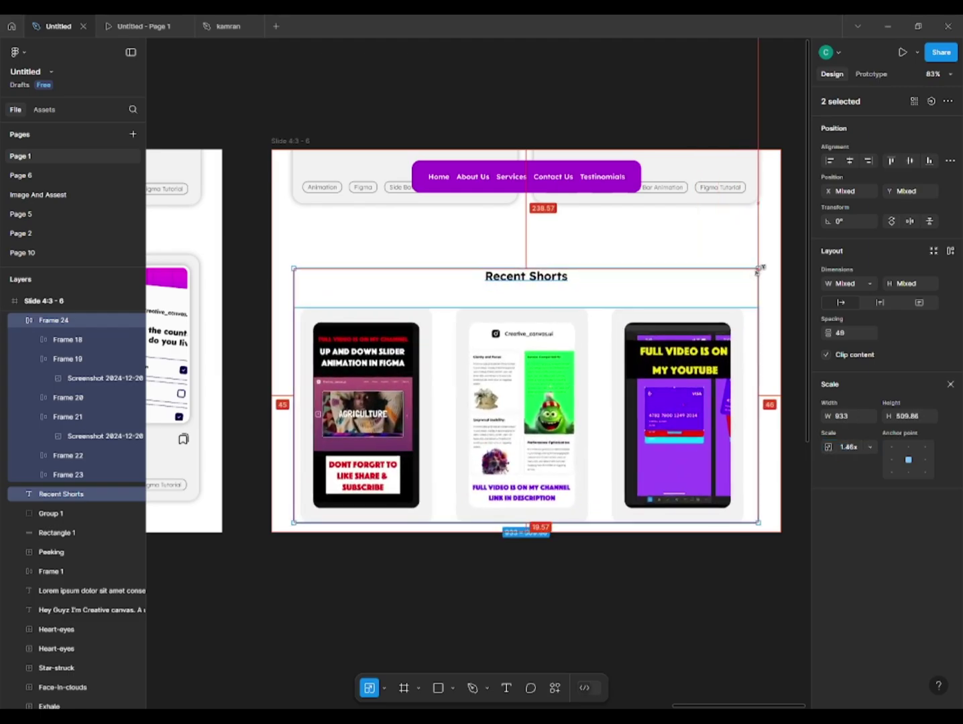
pyautogui.moveTo(632, 390); pyautogui.dragTo(645, 342)
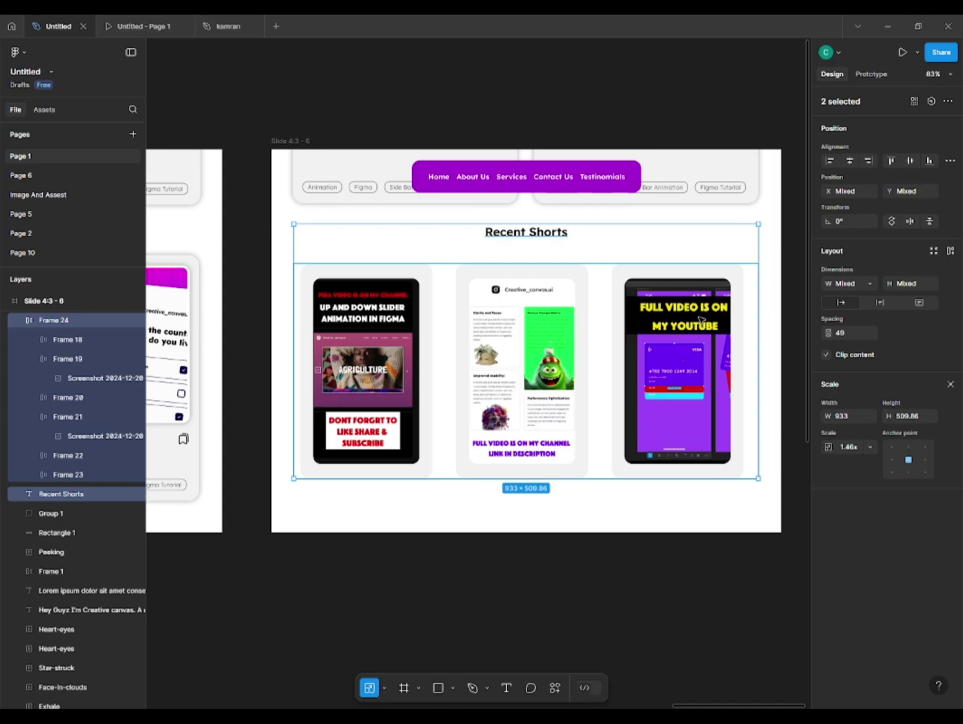
# Step: Enlarge the Shorts cards row alone so it reaches the edges of Slide 4:3 - 6
pyautogui.click(694, 483)
pyautogui.click(737, 471)
pyautogui.moveTo(758, 478); pyautogui.dragTo(780, 486)
pyautogui.click(667, 488)
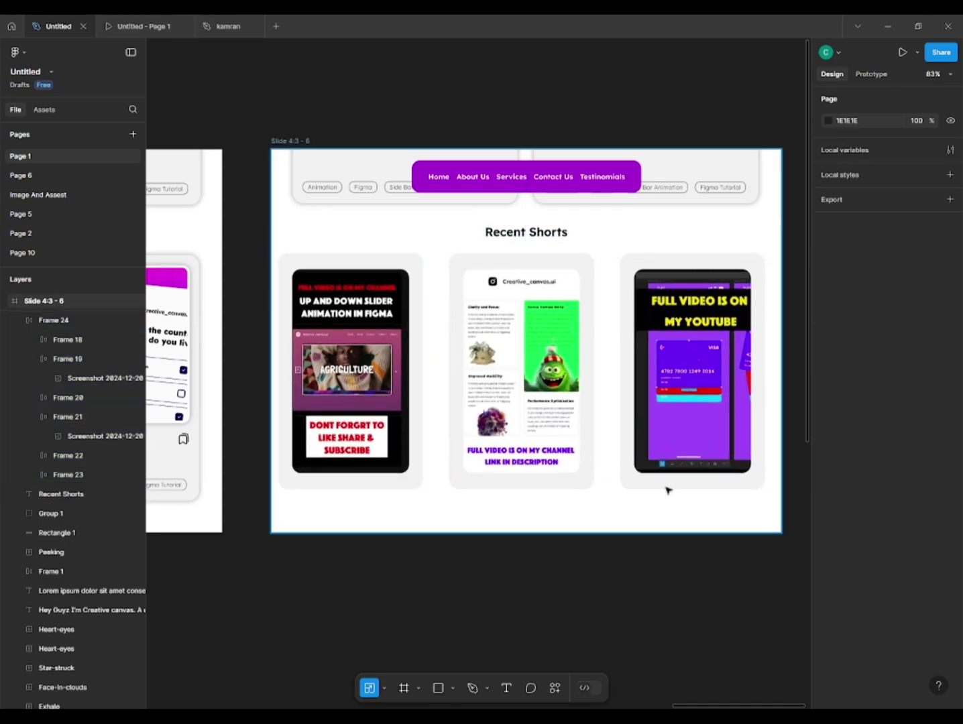
# Step: Copy the purple footer, Frame 32 with Rectangle 5, from the Image And Assest page and paste it on Page 1
pyautogui.scroll(-5, 667, 488)
pyautogui.scroll(-2, 455, 454)
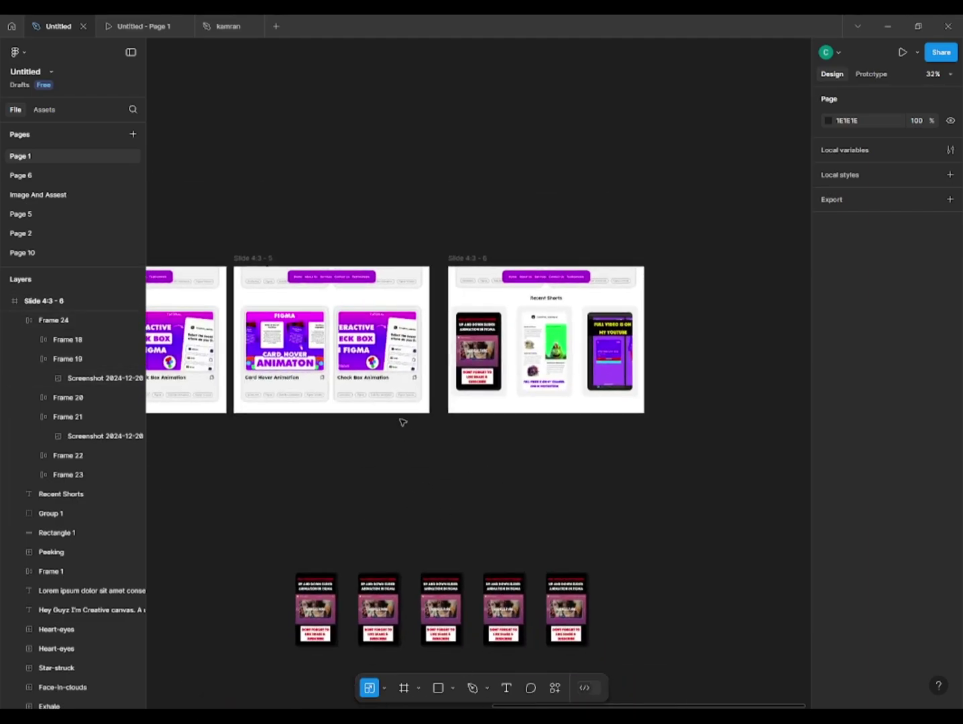
pyautogui.click(44, 195)
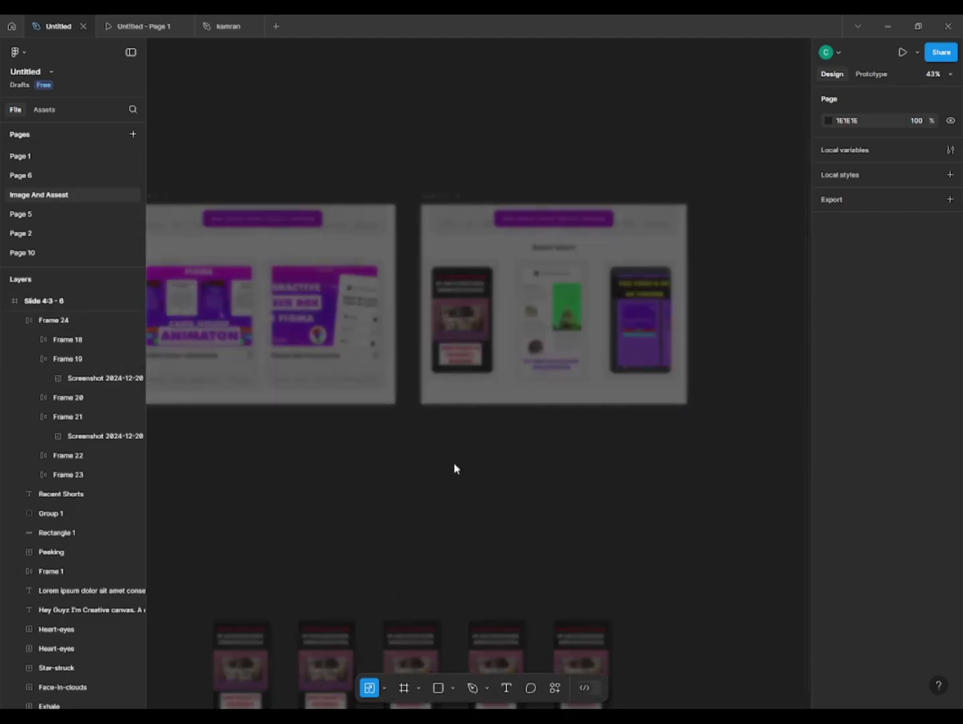
pyautogui.moveTo(452, 497); pyautogui.dragTo(595, 623)
pyautogui.hotkey('ctrl', 'c')
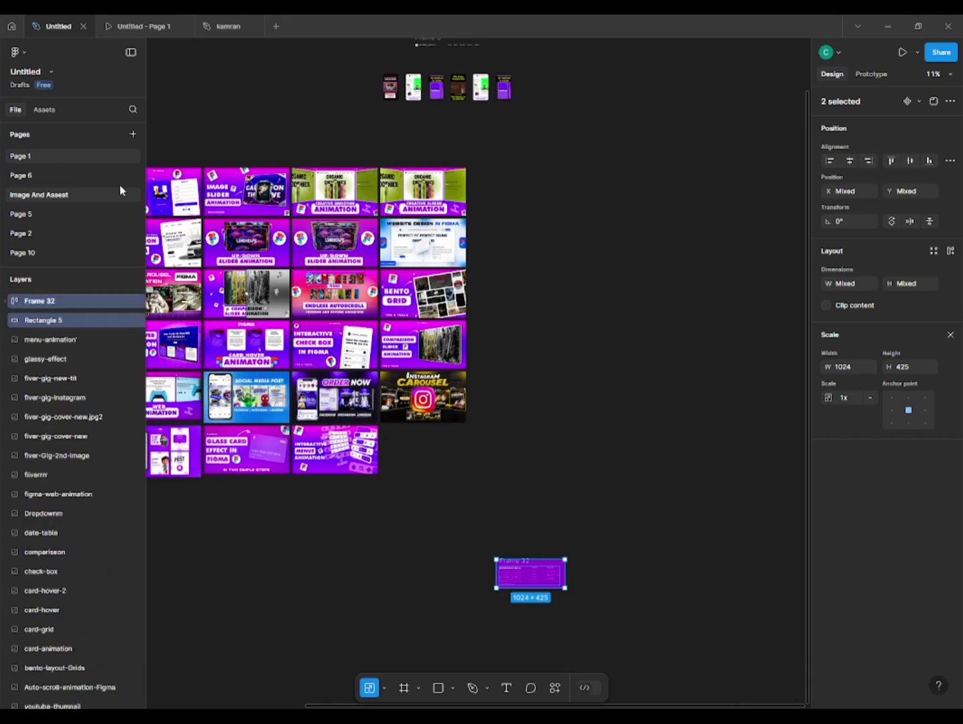
pyautogui.click(100, 156)
pyautogui.scroll(4, 394, 292)
pyautogui.hotkey('ctrl', 'v')
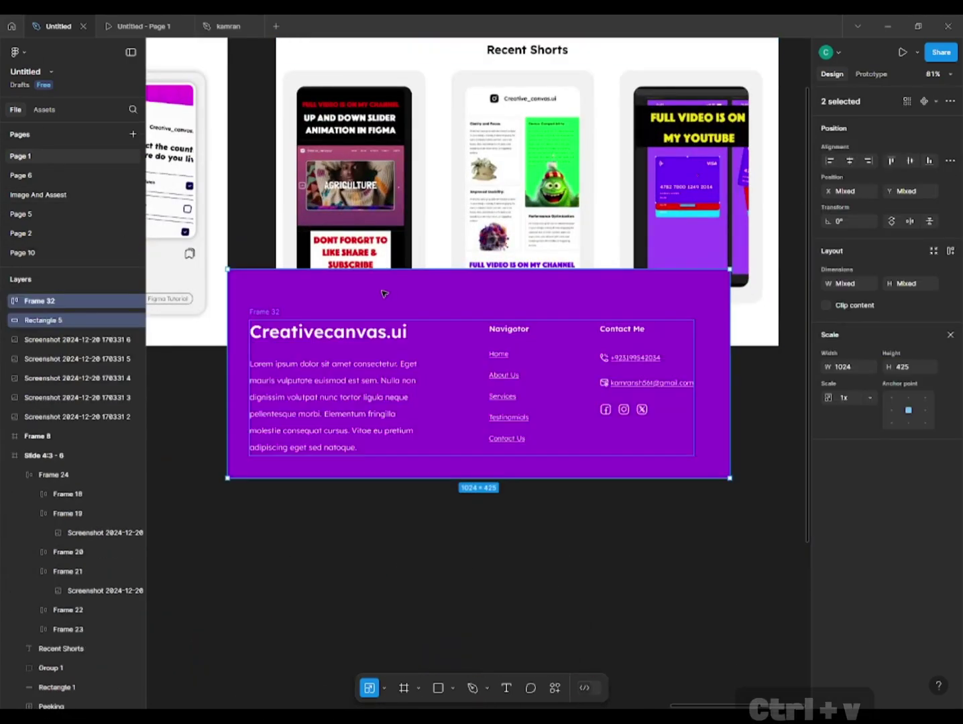
# Step: Cut the pasted footer and paste it inside Slide 4:3 - 6
pyautogui.hotkey('ctrl', 'x')
pyautogui.click(417, 325)
pyautogui.hotkey('ctrl', 'v')
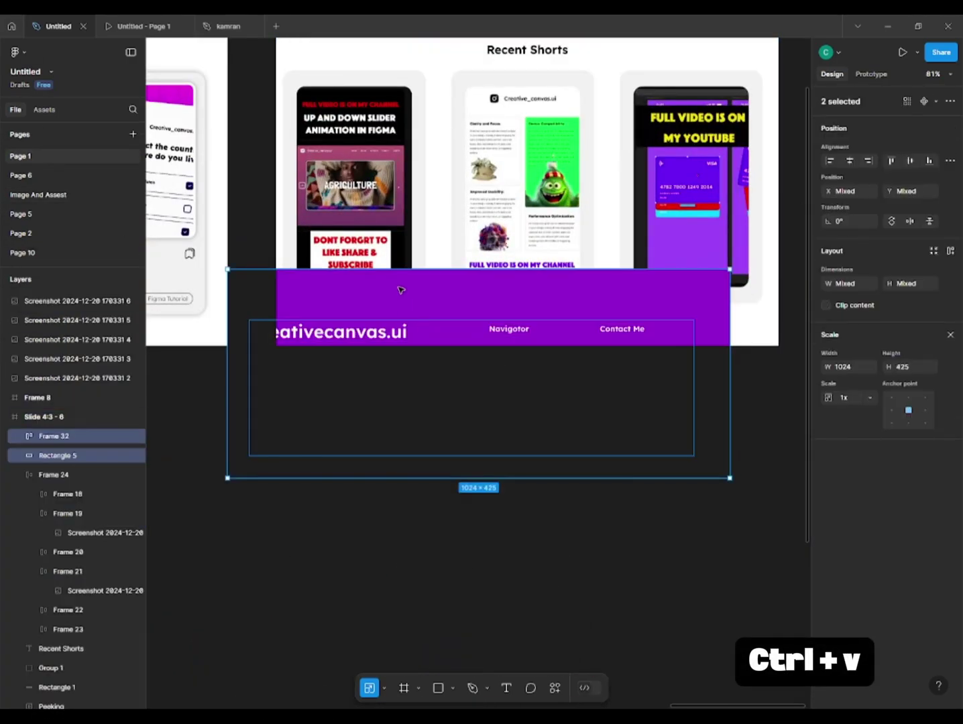
# Step: Align the footer with the side edges of Slide 4:3 - 6, move it below the slide and set its opacity to 0%
pyautogui.hotkey('shift', 'Right')
pyautogui.hotkey('shift', 'Right')
pyautogui.hotkey('shift', 'Right')
pyautogui.hotkey('shift', 'Right')
pyautogui.hotkey('shift', 'Right')
pyautogui.hotkey('shift', 'Right')
pyautogui.hotkey('shift', 'Right')
pyautogui.hotkey('shift', 'Right')
pyautogui.hotkey('shift', 'Right')
pyautogui.hotkey('shift', 'Right')
pyautogui.hotkey('shift', 'Right')
pyautogui.hotkey('shift', 'Right')
pyautogui.hotkey('shift', 'Left')
pyautogui.hotkey('shift', 'Left')
pyautogui.hotkey('shift', 'Down')
pyautogui.hotkey('shift', 'Down')
pyautogui.hotkey('shift', 'Down')
pyautogui.hotkey('shift', 'Down')
pyautogui.hotkey('shift', 'Down')
pyautogui.hotkey('shift', 'Down')
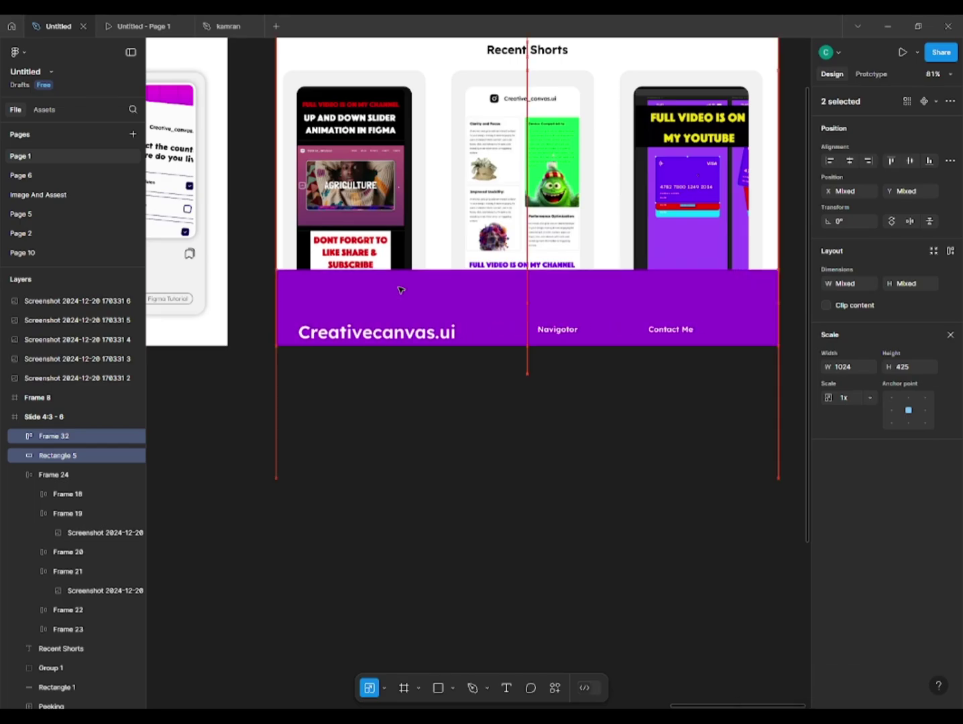
pyautogui.hotkey('shift', 'Down')
pyautogui.hotkey('shift', 'Down')
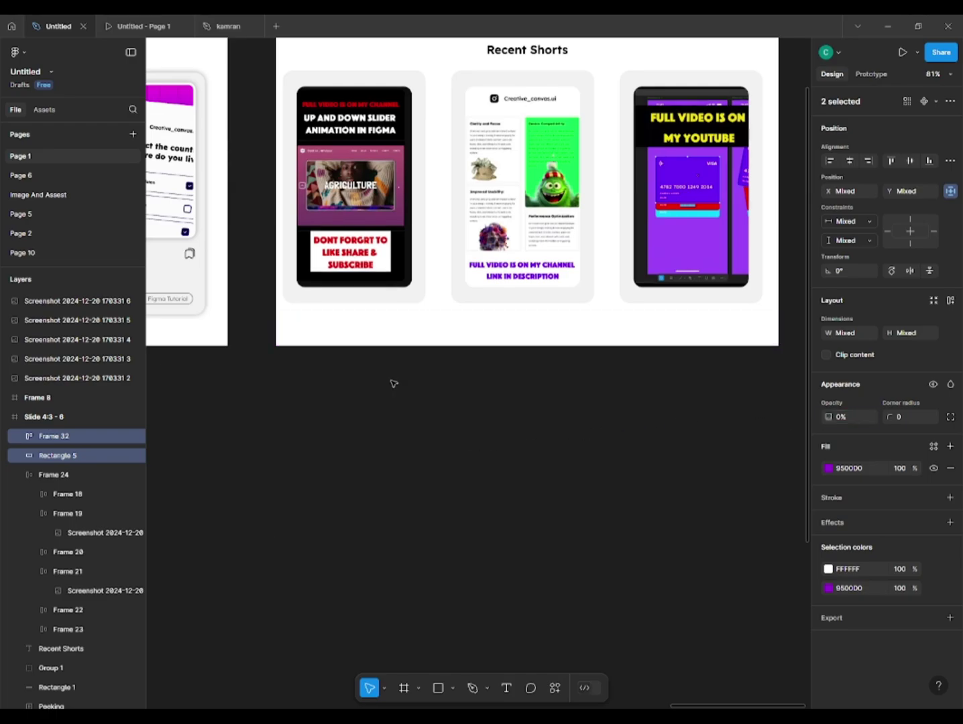
# Step: Duplicate Slide 4:3 - 6 beside itself to create the seventh slide
pyautogui.click(265, 397)
pyautogui.scroll(-5, 277, 385)
pyautogui.scroll(3, 380, 231)
pyautogui.moveTo(319, 162); pyautogui.dragTo(682, 158)
pyautogui.moveTo(681, 158); pyautogui.dragTo(356, 148)
pyautogui.click(436, 307)
pyautogui.keyDown('shift'); pyautogui.click(612, 184); pyautogui.keyUp('shift')
pyautogui.moveTo(484, 214); pyautogui.dragTo(495, 221)
pyautogui.hotkey('ctrl', 'z')
# Step: Select the footer, the Recent Shorts heading and cards, and the two visible video cards in Slide 4:3 - 7
pyautogui.moveTo(709, 188); pyautogui.dragTo(378, 508)
pyautogui.scroll(5, 428, 204)
pyautogui.keyDown('shift'); pyautogui.click(466, 154); pyautogui.keyUp('shift')
pyautogui.scroll(-5, 466, 155)
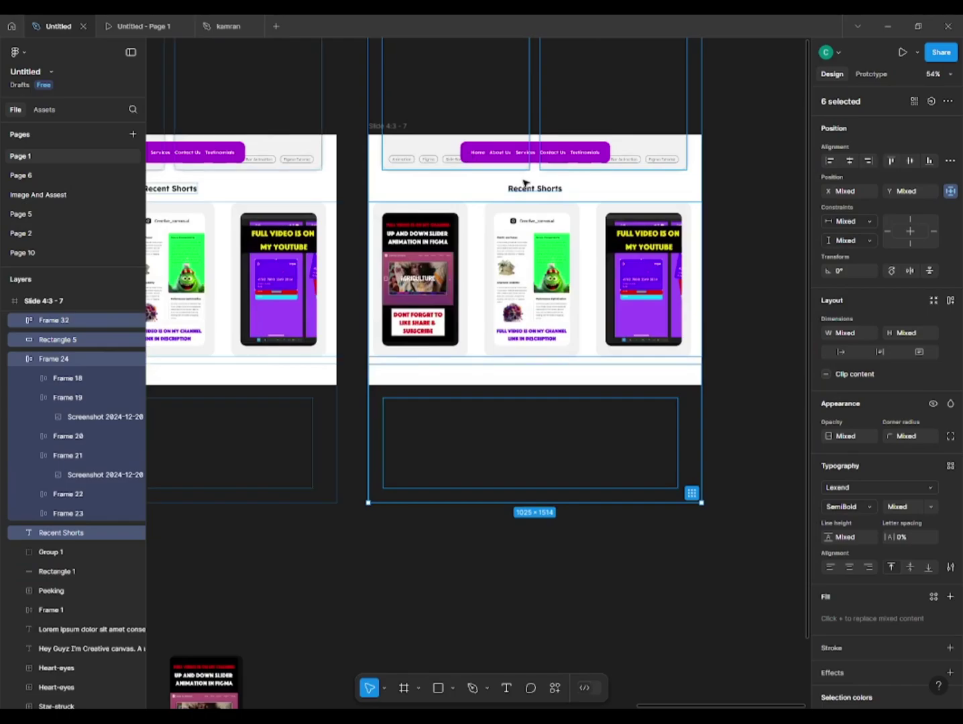
pyautogui.hotkey('shift', 'Up')
pyautogui.hotkey('shift', 'Up')
pyautogui.hotkey('shift', 'Up')
pyautogui.hotkey('shift', 'Up')
pyautogui.hotkey('shift', 'Up')
pyautogui.hotkey('shift', 'Up')
pyautogui.hotkey('shift', 'Up')
pyautogui.hotkey('shift', 'Up')
pyautogui.hotkey('shift', 'Up')
pyautogui.hotkey('shift', 'Up')
pyautogui.hotkey('shift', 'Up')
pyautogui.hotkey('shift', 'Up')
pyautogui.hotkey('shift', 'Up')
pyautogui.hotkey('shift', 'Up')
pyautogui.hotkey('shift', 'Up')
pyautogui.hotkey('shift', 'Up')
pyautogui.hotkey('shift', 'Up')
pyautogui.hotkey('shift', 'Up')
pyautogui.hotkey('shift', 'Up')
pyautogui.hotkey('shift', 'Up')
pyautogui.hotkey('ctrl', 'z')
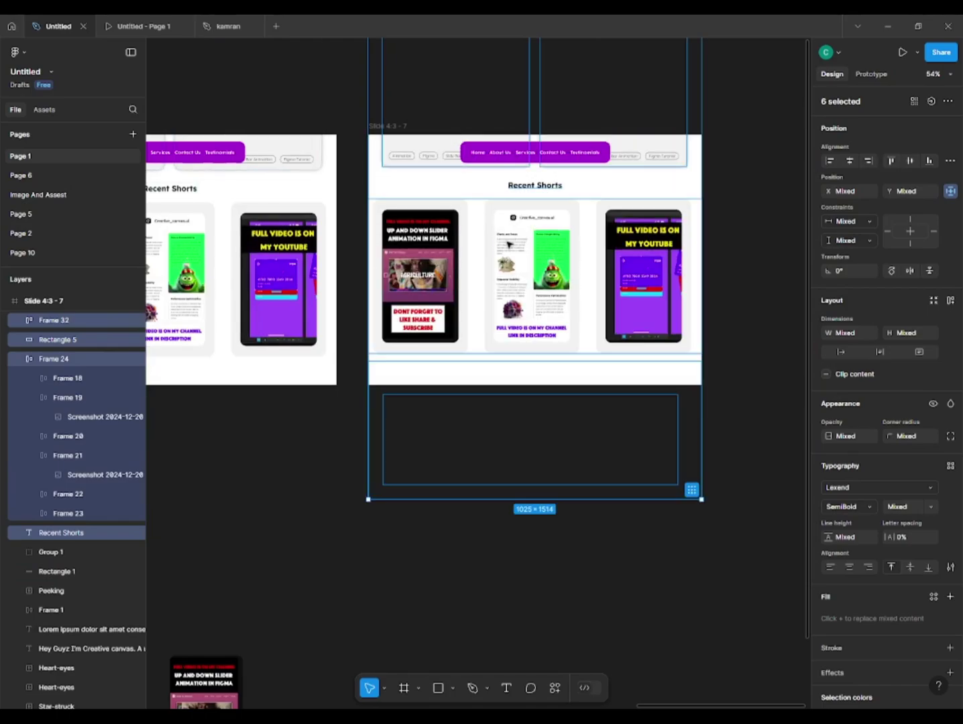
# Step: Send the selected content behind the navigation bar and move it up until the footer meets the bottom edge of Slide 4:3 - 7
pyautogui.rightClick(506, 246)
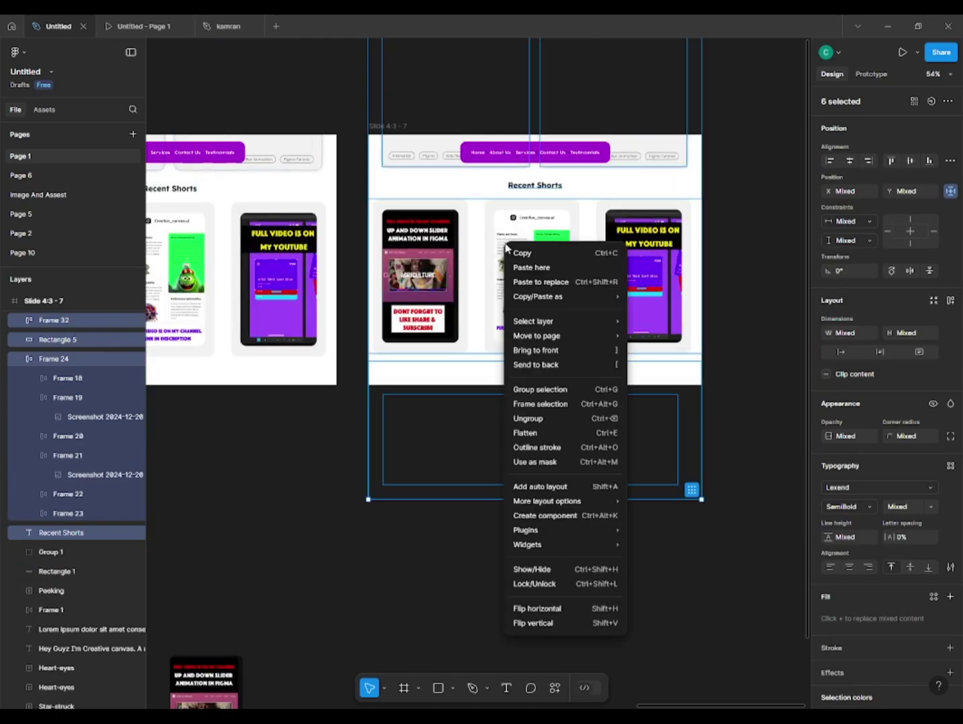
pyautogui.click(534, 365)
pyautogui.hotkey('shift', 'Up')
pyautogui.hotkey('shift', 'Up')
pyautogui.hotkey('shift', 'Up')
pyautogui.hotkey('shift', 'Up')
pyautogui.hotkey('shift', 'Up')
pyautogui.hotkey('shift', 'Up')
pyautogui.hotkey('shift', 'Up')
pyautogui.hotkey('shift', 'Up')
pyautogui.hotkey('shift', 'Up')
pyautogui.hotkey('shift', 'Up')
pyautogui.hotkey('shift', 'Up')
pyautogui.hotkey('shift', 'Up')
pyautogui.hotkey('shift', 'Up')
pyautogui.hotkey('shift', 'Up')
pyautogui.hotkey('shift', 'Up')
pyautogui.hotkey('shift', 'Up')
pyautogui.hotkey('shift', 'Up')
pyautogui.hotkey('shift', 'Up')
pyautogui.hotkey('shift', 'Up')
pyautogui.hotkey('shift', 'Up')
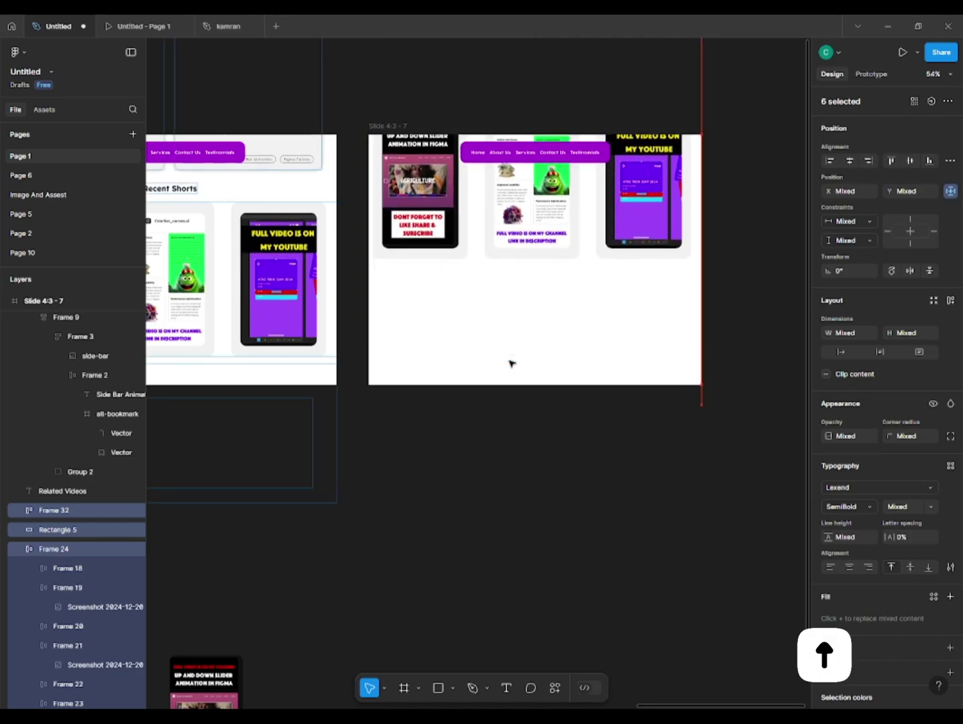
pyautogui.hotkey('shift', 'Up')
pyautogui.hotkey('shift', 'Up')
pyautogui.hotkey('shift', 'Up')
pyautogui.hotkey('shift', 'Up')
pyautogui.scroll(5, 376, 391)
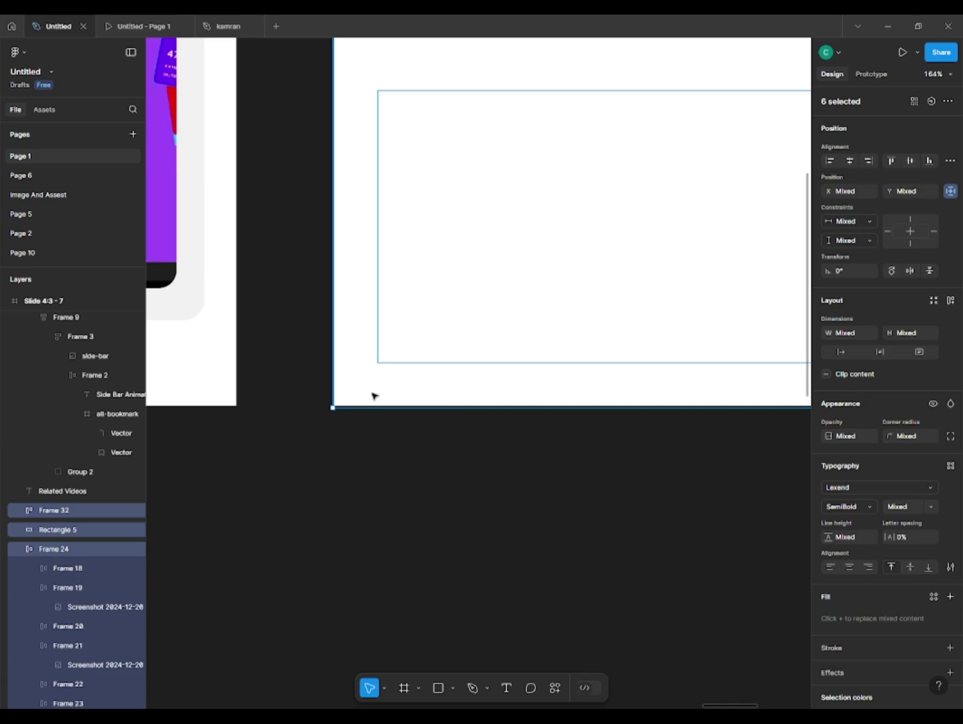
pyautogui.scroll(5, 343, 423)
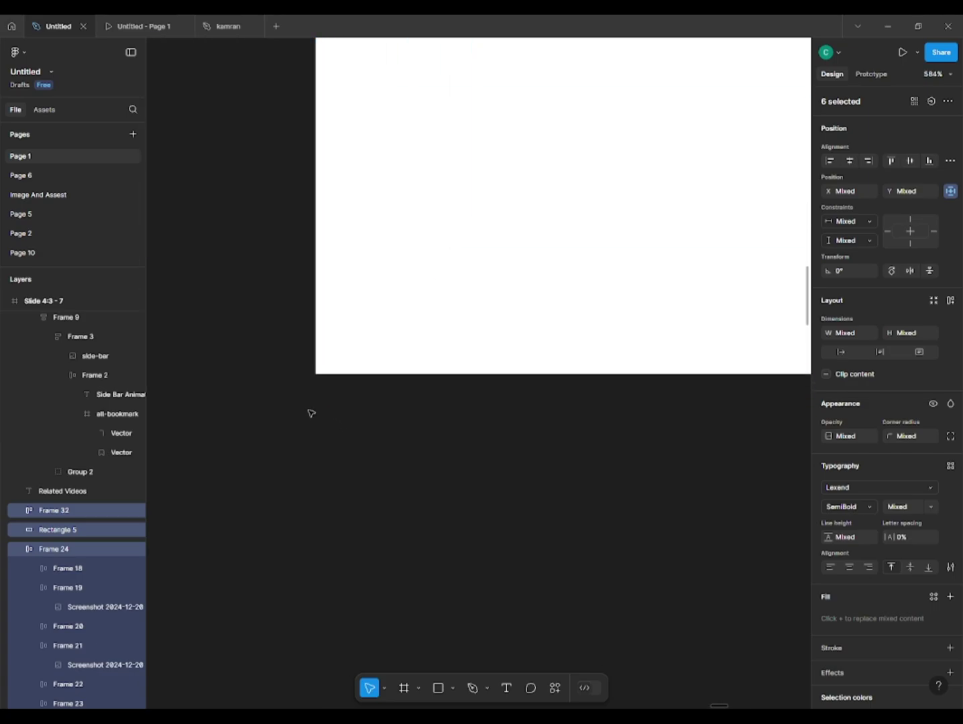
pyautogui.scroll(-10, 311, 413)
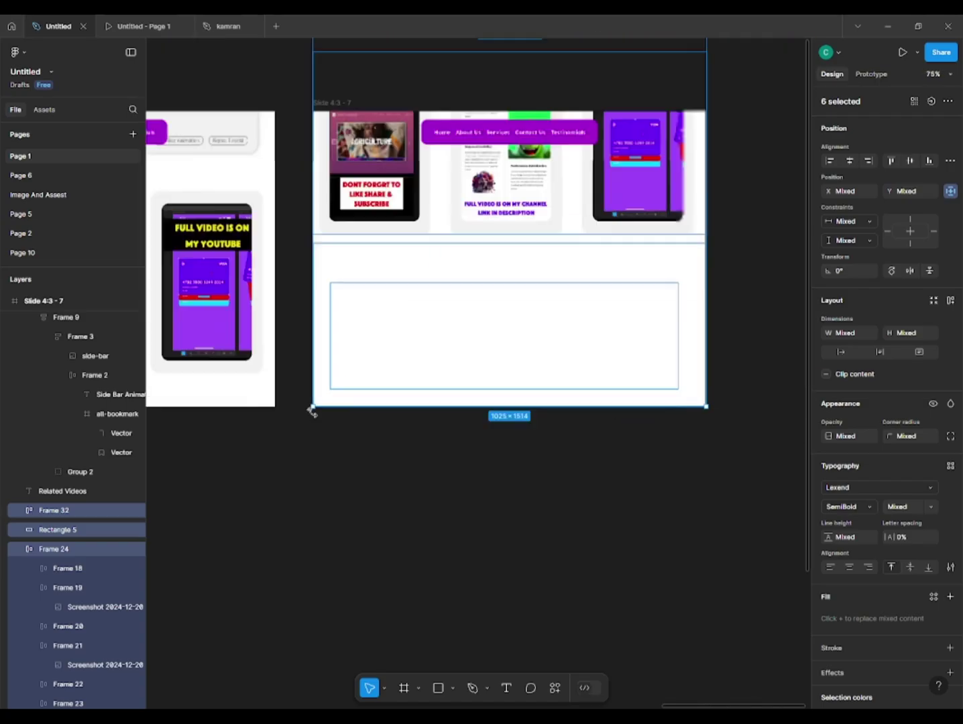
# Step: Set the opacity of Frame 32 and Rectangle 5 in Slide 4:3 - 7 to 100% and align their vertical centers
pyautogui.moveTo(655, 294); pyautogui.dragTo(369, 415)
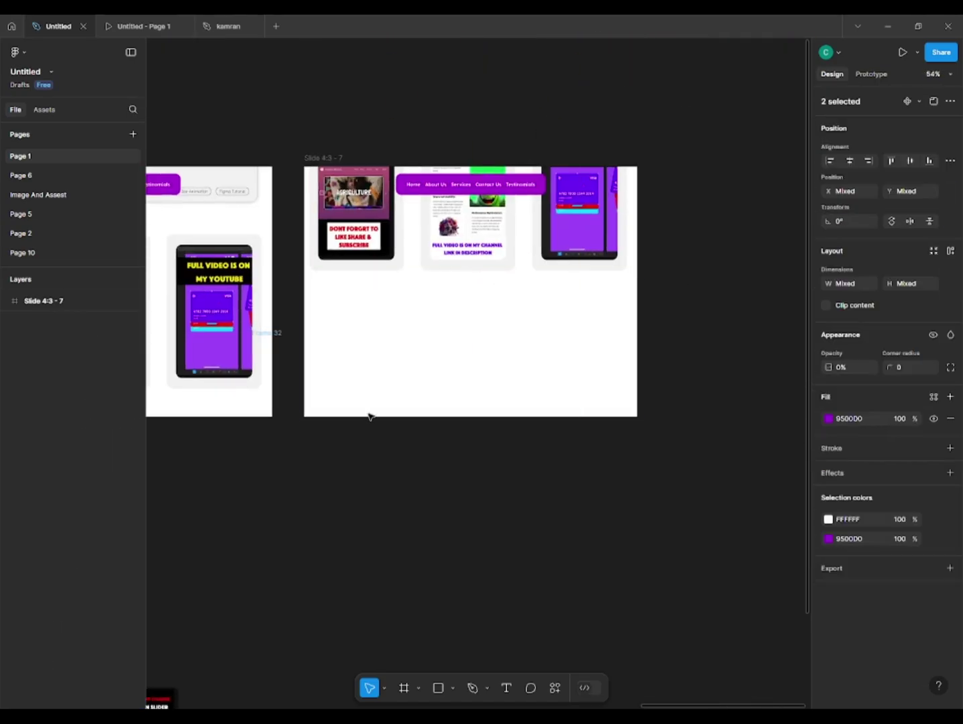
pyautogui.moveTo(666, 291); pyautogui.dragTo(306, 454)
pyautogui.moveTo(818, 419); pyautogui.dragTo(7, 390)
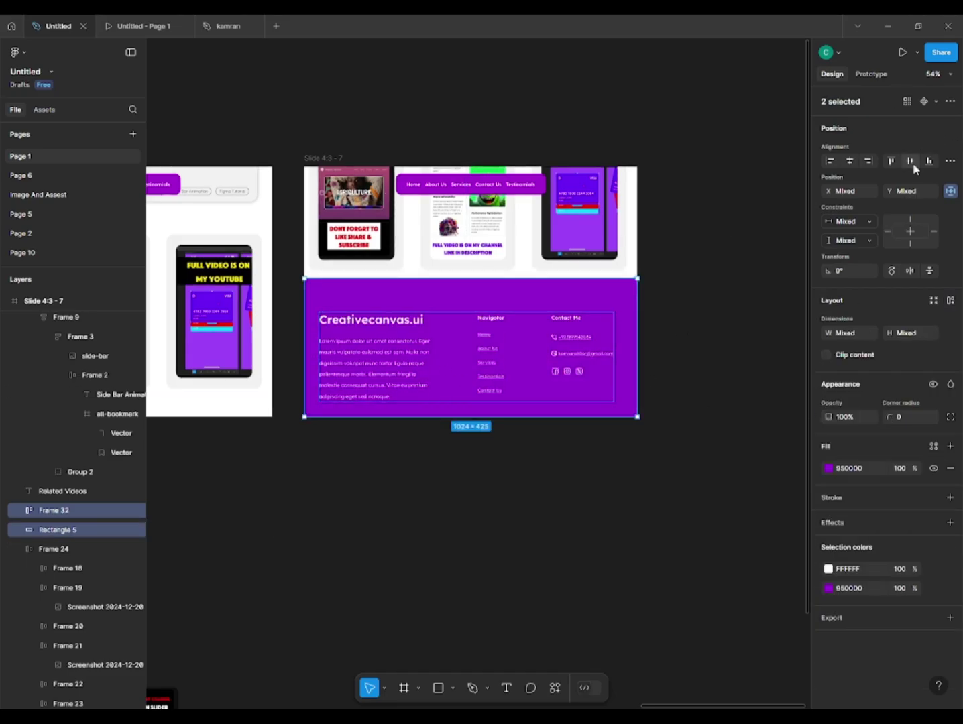
pyautogui.click(910, 161)
pyautogui.click(499, 446)
# Step: Duplicate Slide 4:3 - 1 and place the copy to the left of the original
pyautogui.moveTo(324, 521); pyautogui.dragTo(387, 512)
pyautogui.scroll(-3, 376, 501)
pyautogui.scroll(4, 365, 492)
pyautogui.moveTo(325, 522); pyautogui.dragTo(394, 495)
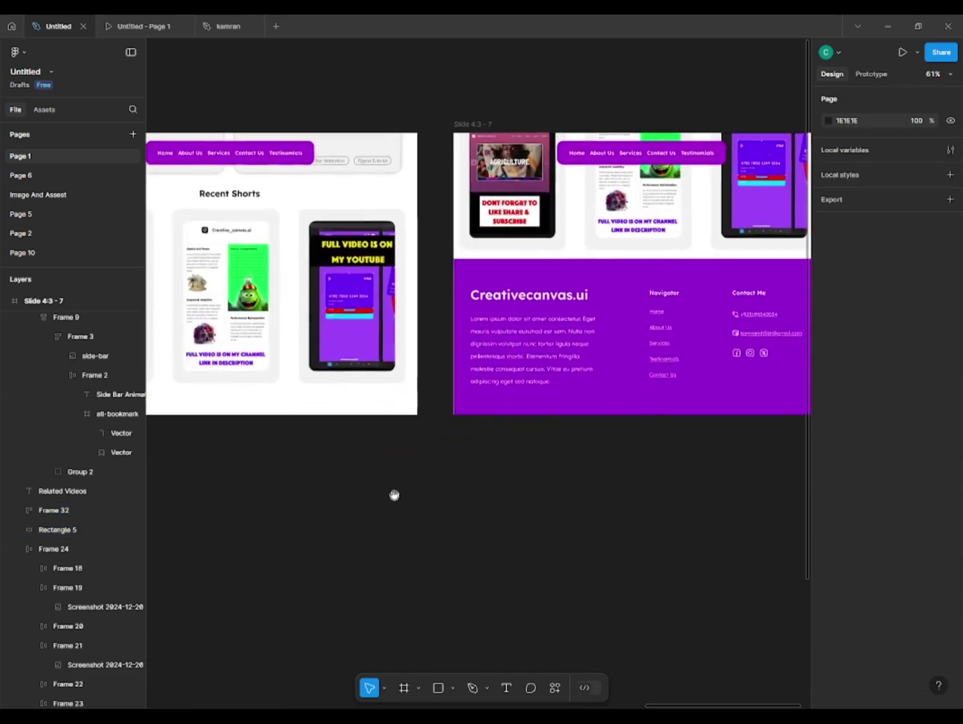
pyautogui.scroll(-3, 395, 495)
pyautogui.moveTo(191, 575); pyautogui.dragTo(605, 530)
pyautogui.moveTo(285, 517); pyautogui.dragTo(805, 468)
pyautogui.moveTo(165, 430); pyautogui.dragTo(515, 521)
pyautogui.scroll(3, 510, 309)
pyautogui.moveTo(524, 317); pyautogui.dragTo(264, 354)
# Step: Move the navigation bar and its links above Slide 4:3 - 8 and set their opacity to 0%
pyautogui.moveTo(236, 342); pyautogui.dragTo(621, 355)
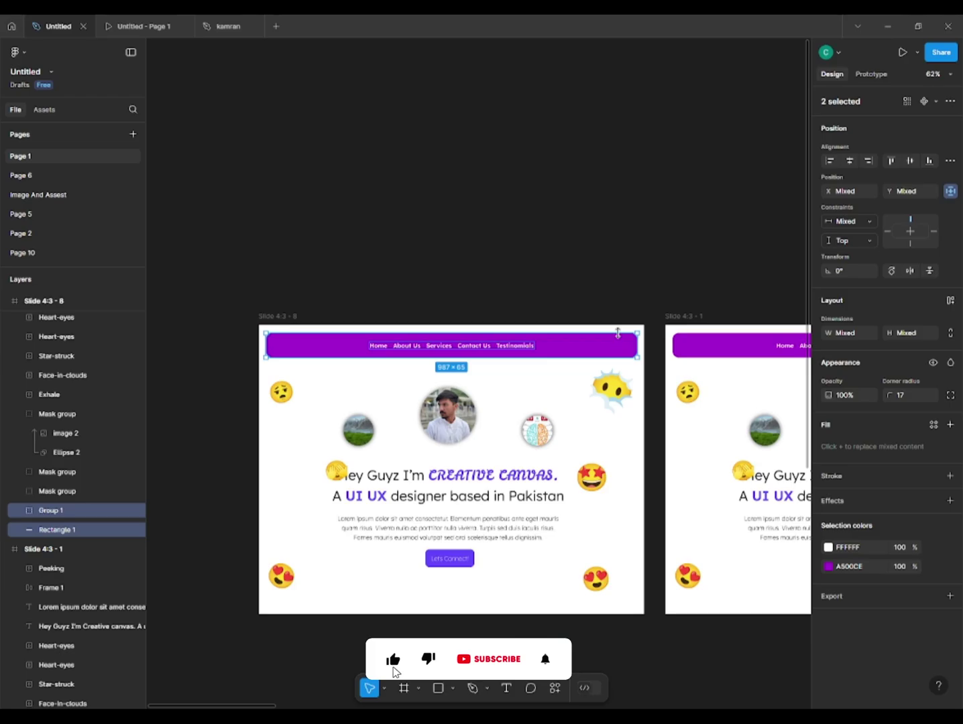
pyautogui.hotkey('shift', 'Up')
pyautogui.hotkey('shift', 'Up')
pyautogui.hotkey('shift', 'Up')
pyautogui.hotkey('shift', 'Up')
pyautogui.hotkey('shift', 'Up')
pyautogui.hotkey('shift', 'Up')
pyautogui.hotkey('shift', 'Up')
pyautogui.hotkey('shift', 'Up')
pyautogui.hotkey('shift', 'Up')
pyautogui.hotkey('shift', 'Up')
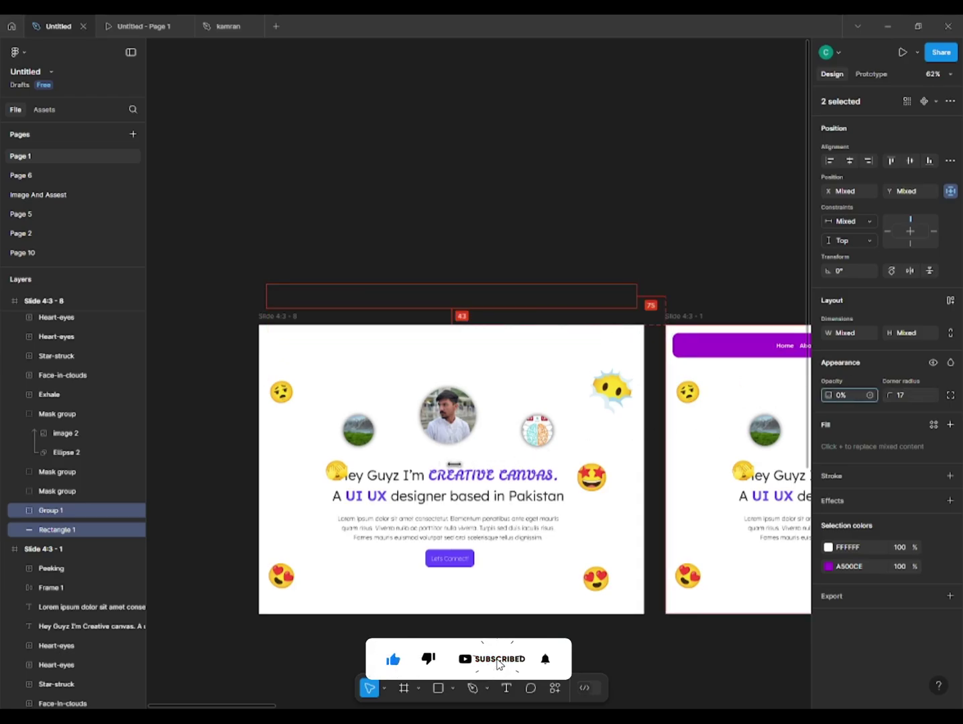
pyautogui.click(396, 396)
# Step: Move the emojis, images, texts and connect button below Slide 4:3 - 8 and set their opacity to 0%
pyautogui.moveTo(264, 360); pyautogui.dragTo(625, 574)
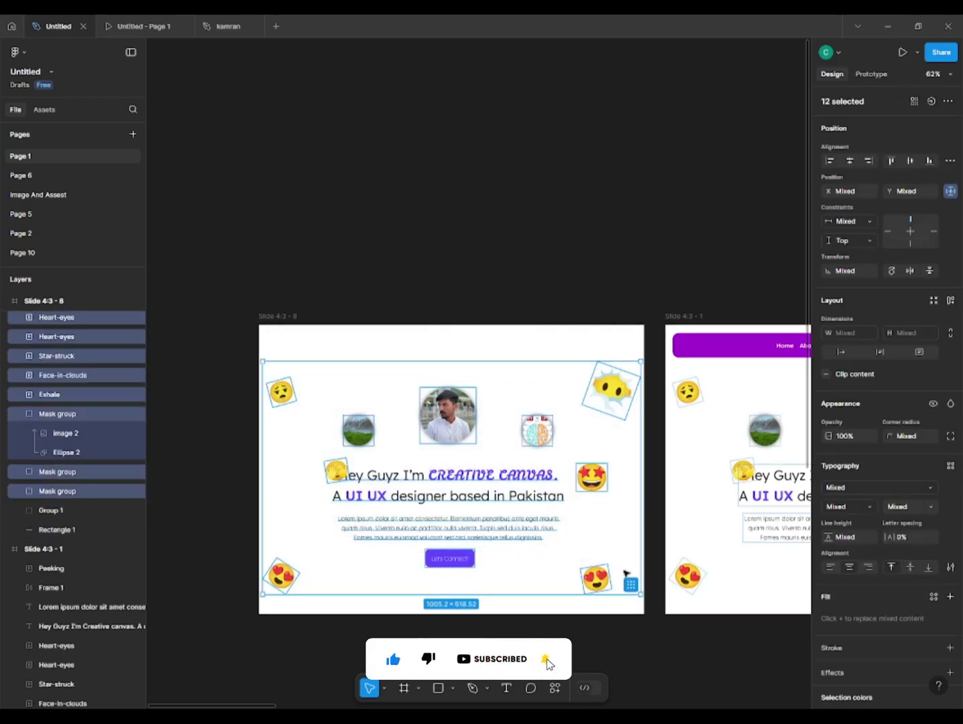
pyautogui.hotkey('shift', 'Down')
pyautogui.hotkey('shift', 'Down')
pyautogui.hotkey('shift', 'Down')
pyautogui.hotkey('shift', 'Down')
pyautogui.hotkey('shift', 'Down')
pyautogui.hotkey('shift', 'Down')
pyautogui.hotkey('shift', 'Down')
pyautogui.hotkey('shift', 'Down')
pyautogui.hotkey('shift', 'Down')
pyautogui.hotkey('shift', 'Down')
pyautogui.hotkey('shift', 'Down')
pyautogui.hotkey('shift', 'Down')
pyautogui.hotkey('shift', 'Down')
pyautogui.hotkey('shift', 'Down')
pyautogui.hotkey('shift', 'Down')
pyautogui.hotkey('shift', 'Down')
pyautogui.hotkey('shift', 'Down')
pyautogui.hotkey('shift', 'Down')
pyautogui.hotkey('shift', 'Down')
pyautogui.hotkey('shift', 'Down')
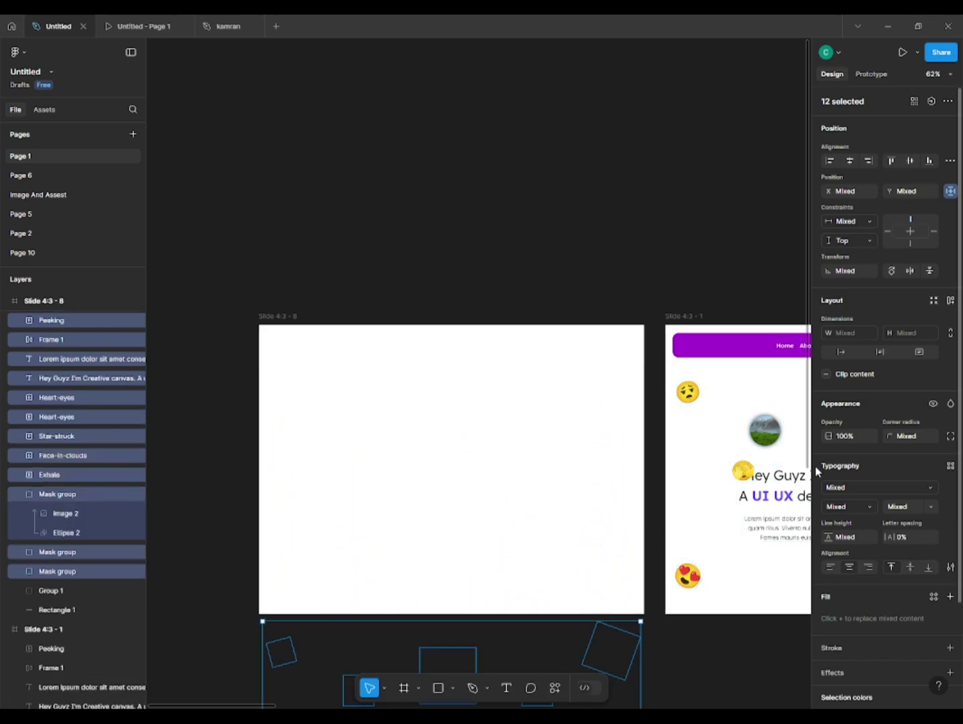
pyautogui.press('alt')
pyautogui.press('alt')
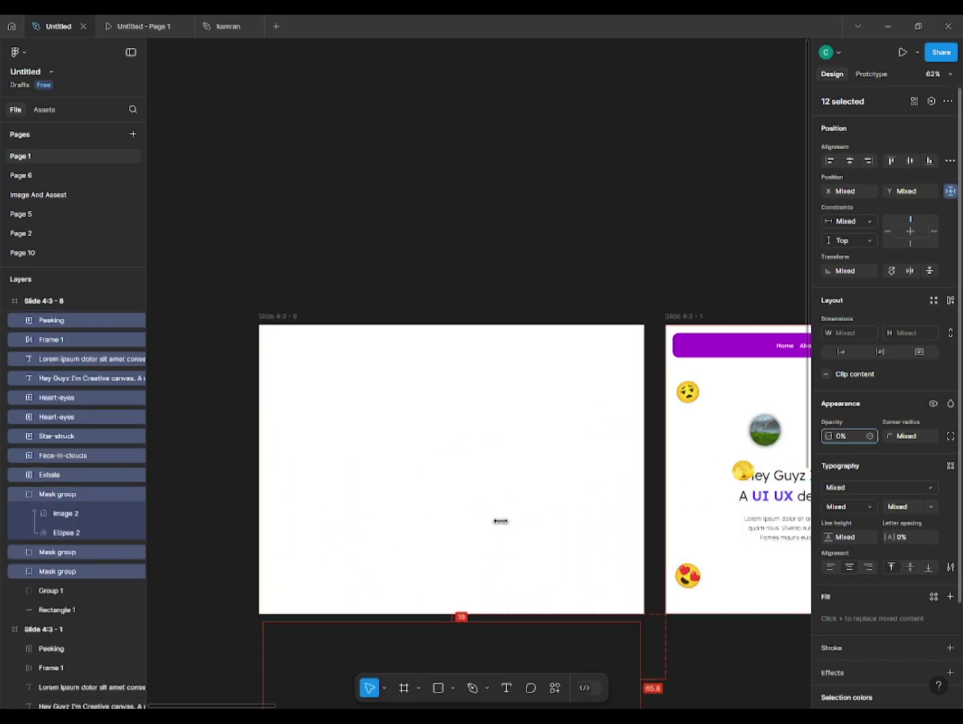
pyautogui.moveTo(500, 521); pyautogui.dragTo(287, 424)
pyautogui.click(287, 423)
pyautogui.moveTo(501, 433); pyautogui.dragTo(369, 415)
# Step: Link Slide 4:3 - 8 to Slide 4:3 - 1 with an on-click Smart animate interaction, ease in and out, 1200ms
pyautogui.click(870, 75)
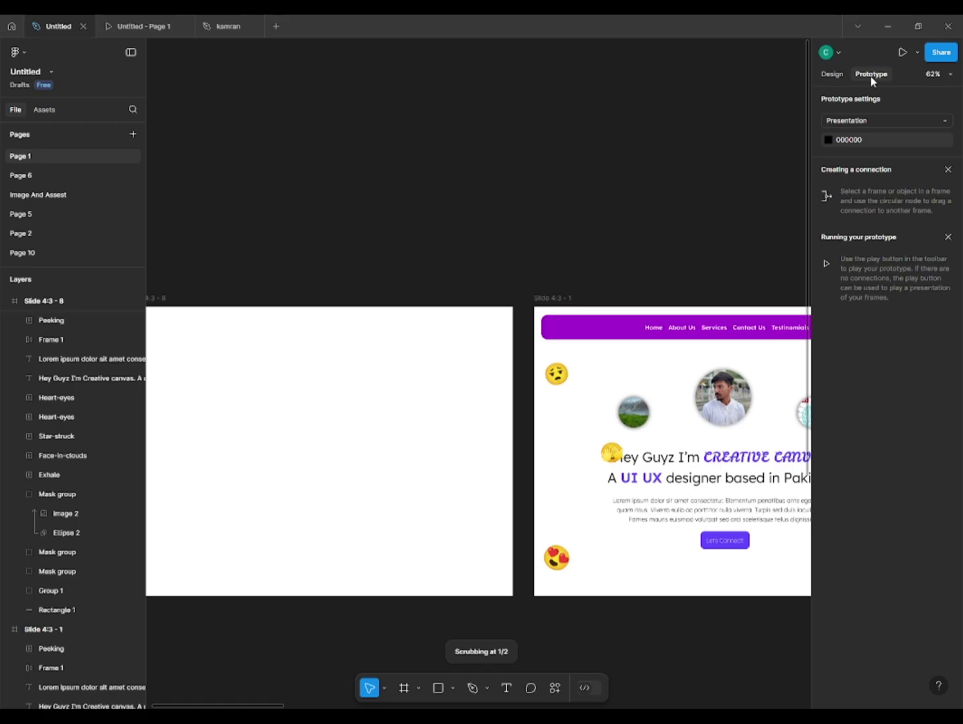
pyautogui.click(494, 424)
pyautogui.moveTo(513, 452); pyautogui.dragTo(597, 443)
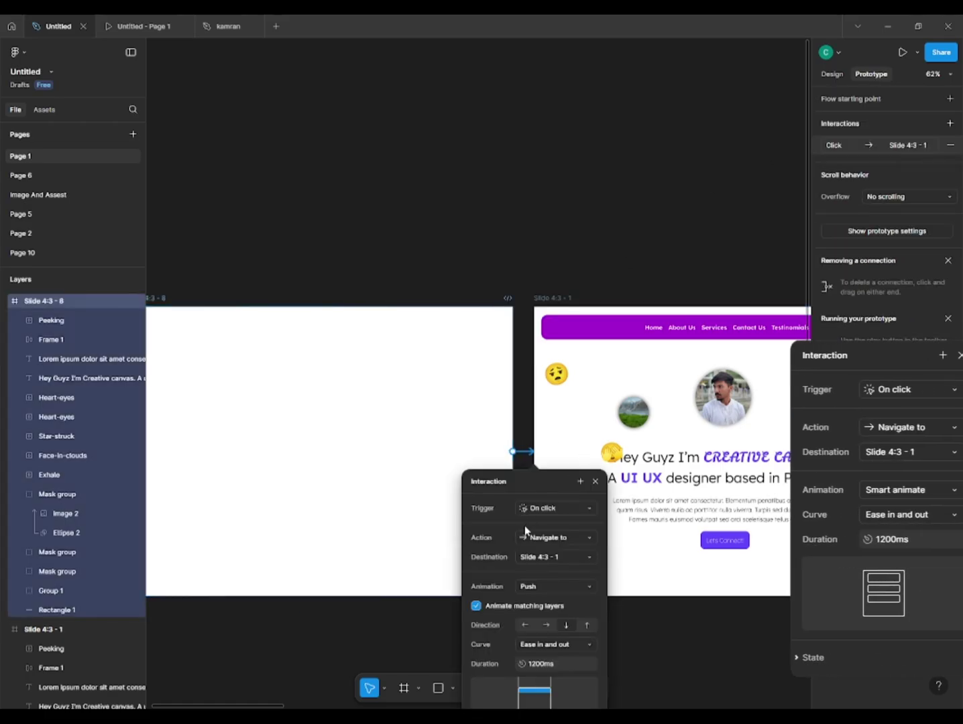
pyautogui.click(536, 588)
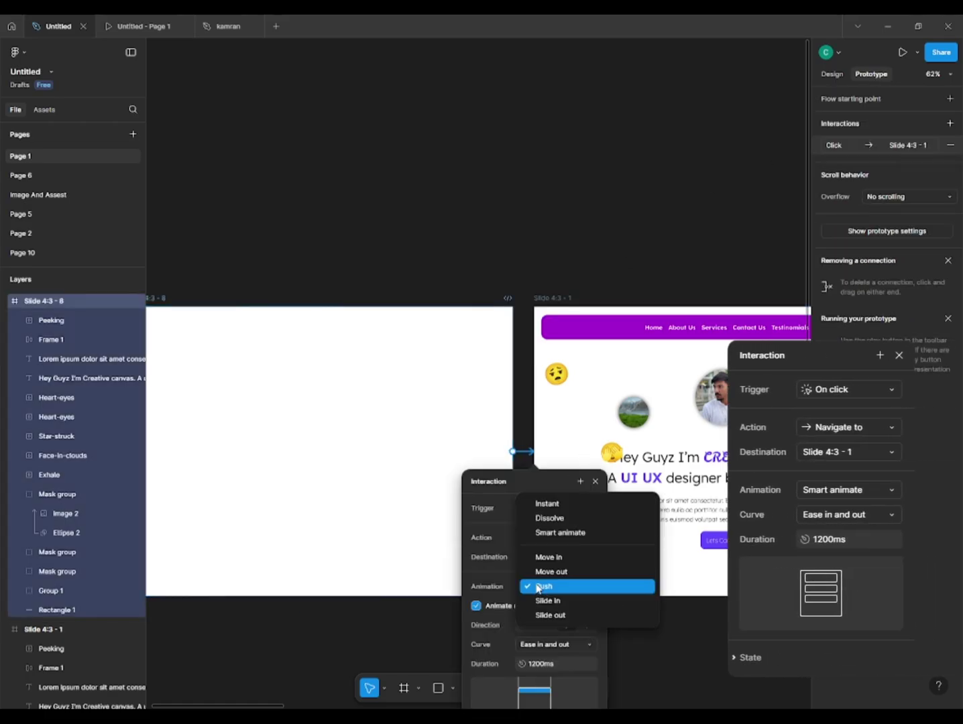
pyautogui.click(571, 534)
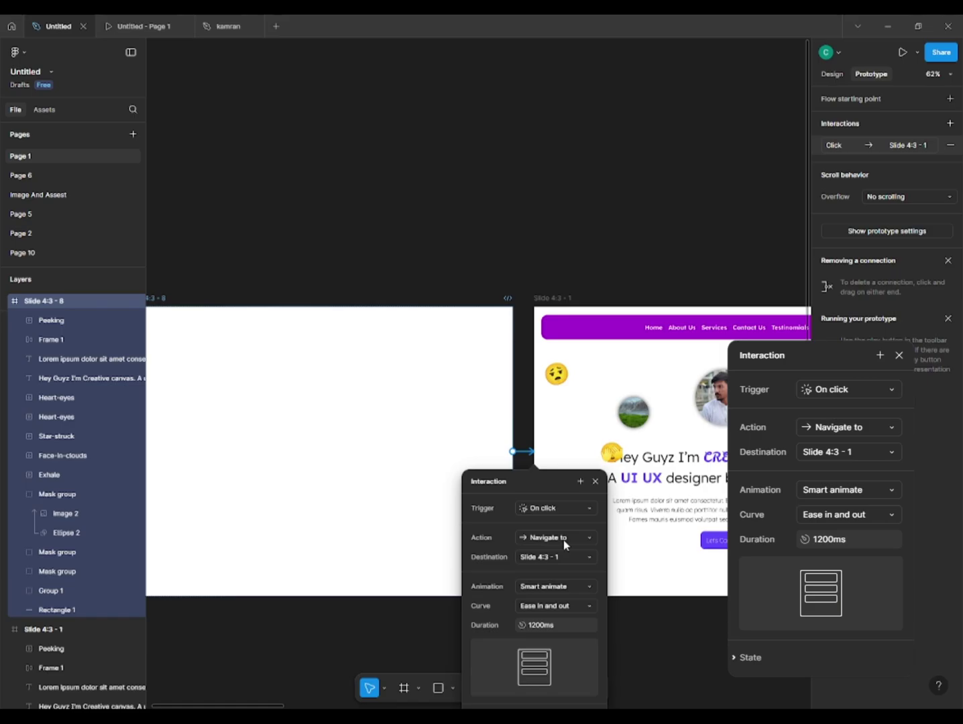
pyautogui.click(613, 641)
# Step: Link Slide 4:3 - 1 to Slide 4:3 - 2 with an on-drag, upward Push interaction that animates matching layers over 1200ms
pyautogui.hscroll(6, 428, 574)
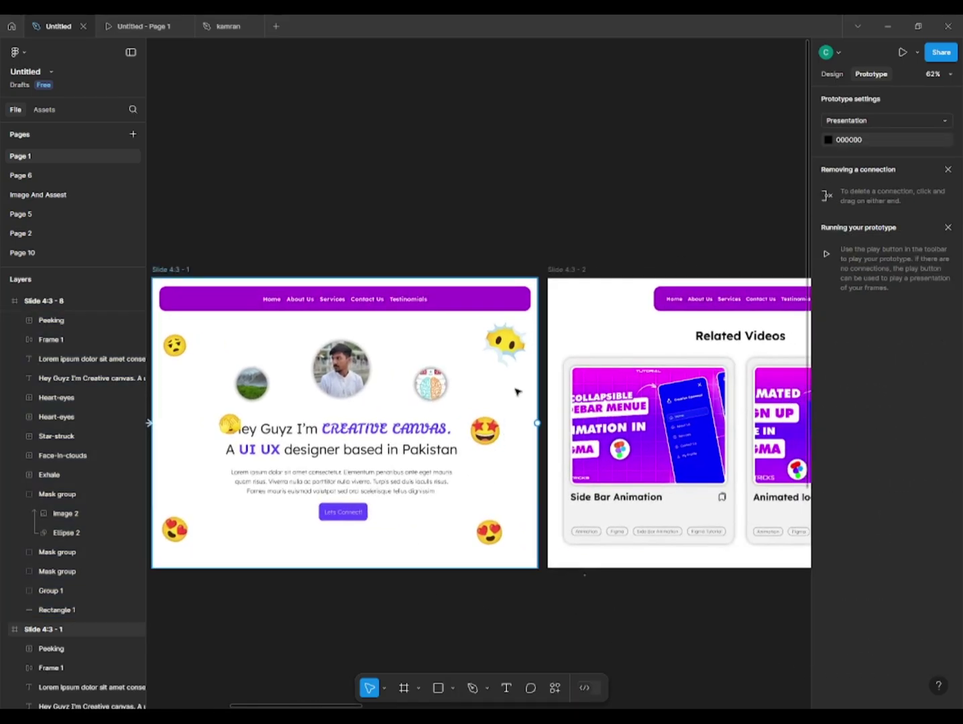
pyautogui.click(517, 391)
pyautogui.moveTo(568, 415); pyautogui.dragTo(570, 419)
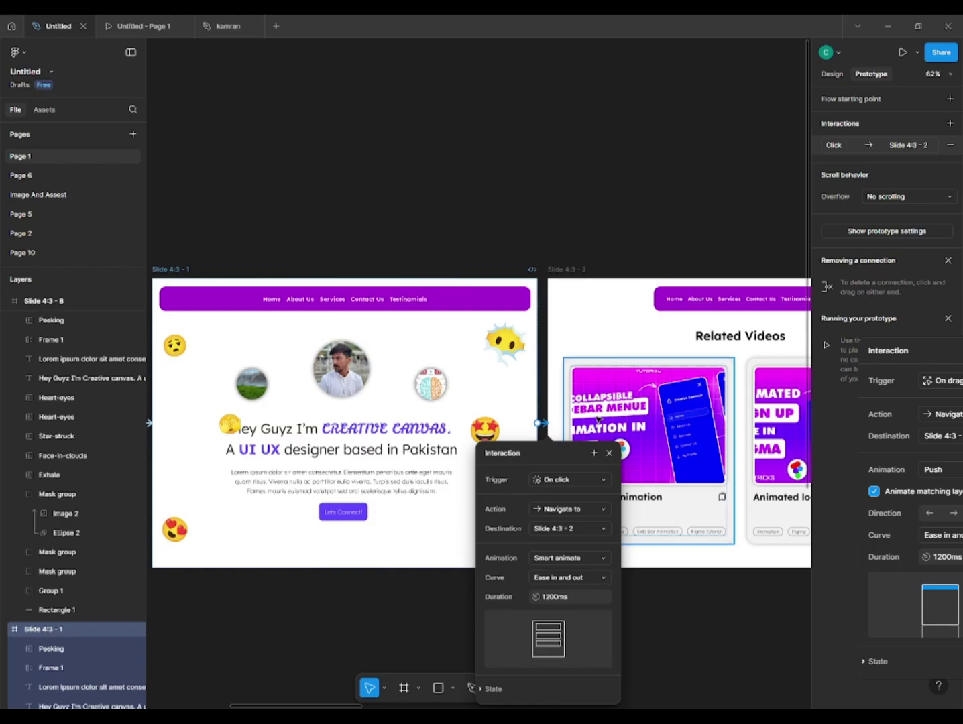
pyautogui.click(570, 480)
pyautogui.click(562, 493)
pyautogui.click(560, 560)
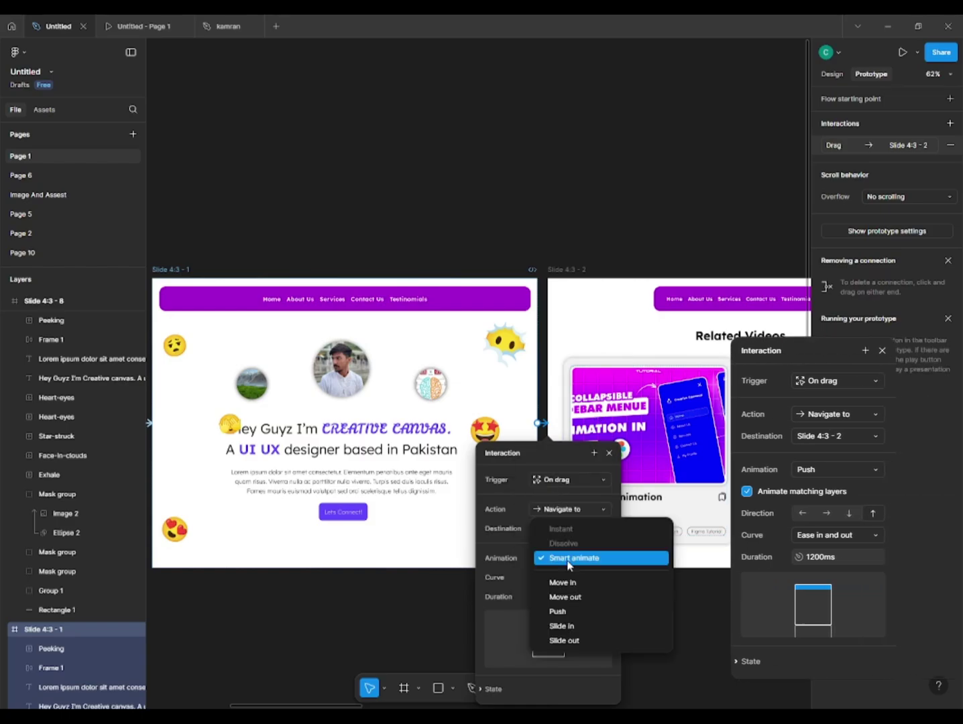
pyautogui.click(554, 611)
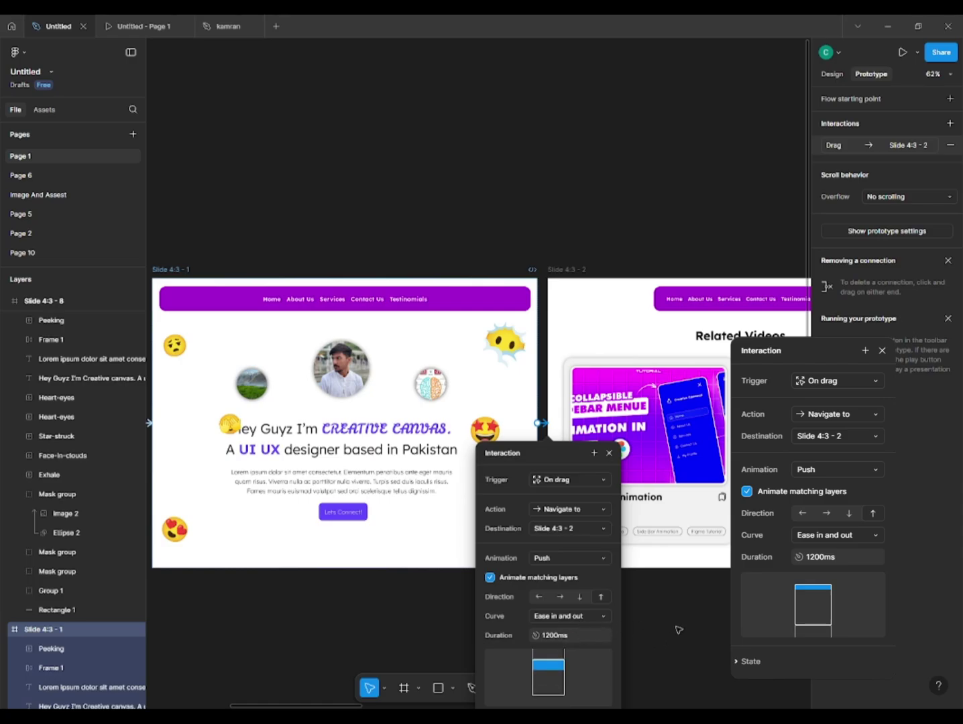
pyautogui.scroll(-1, 580, 622)
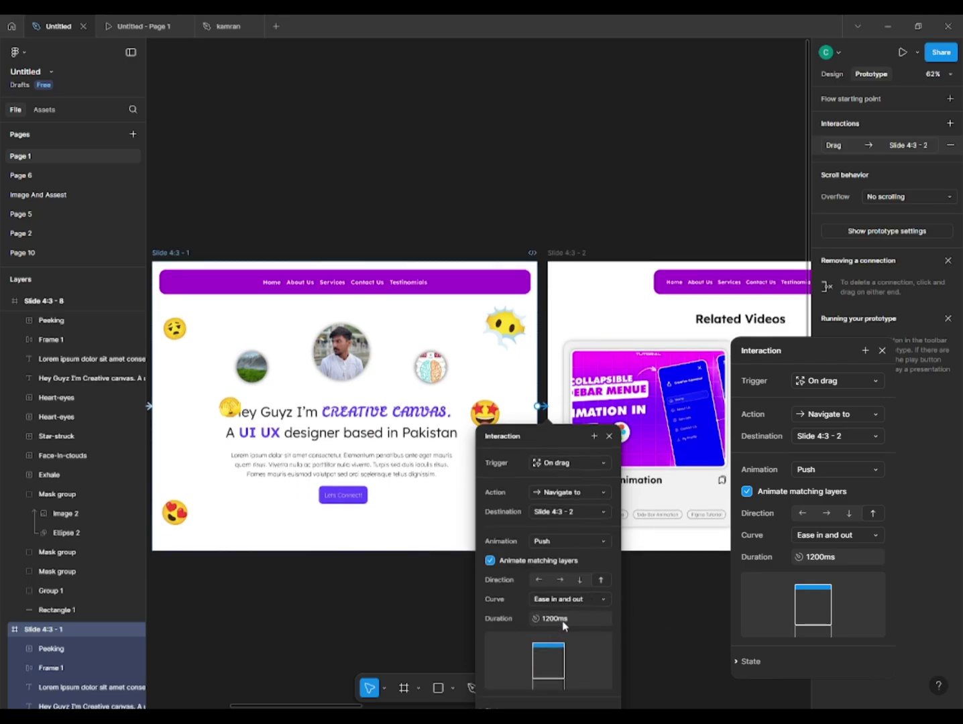
pyautogui.click(707, 630)
# Step: Link Slide 4:3 - 2 to Slide 4:3 - 3 with an on-drag, upward Push interaction lasting 1200ms
pyautogui.hscroll(10, 606, 582)
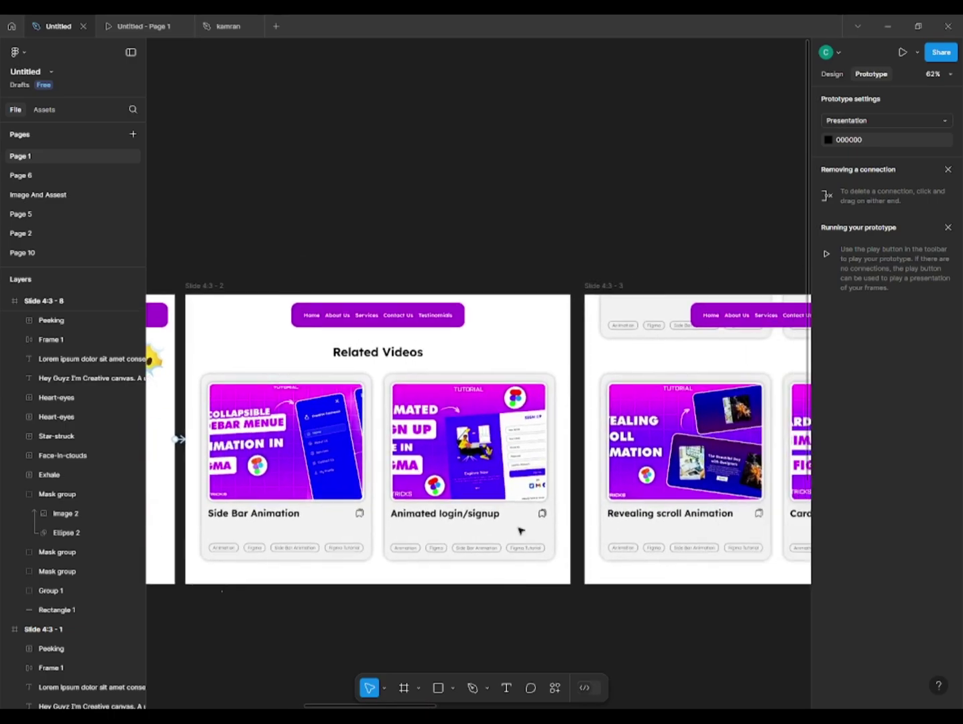
pyautogui.click(569, 441)
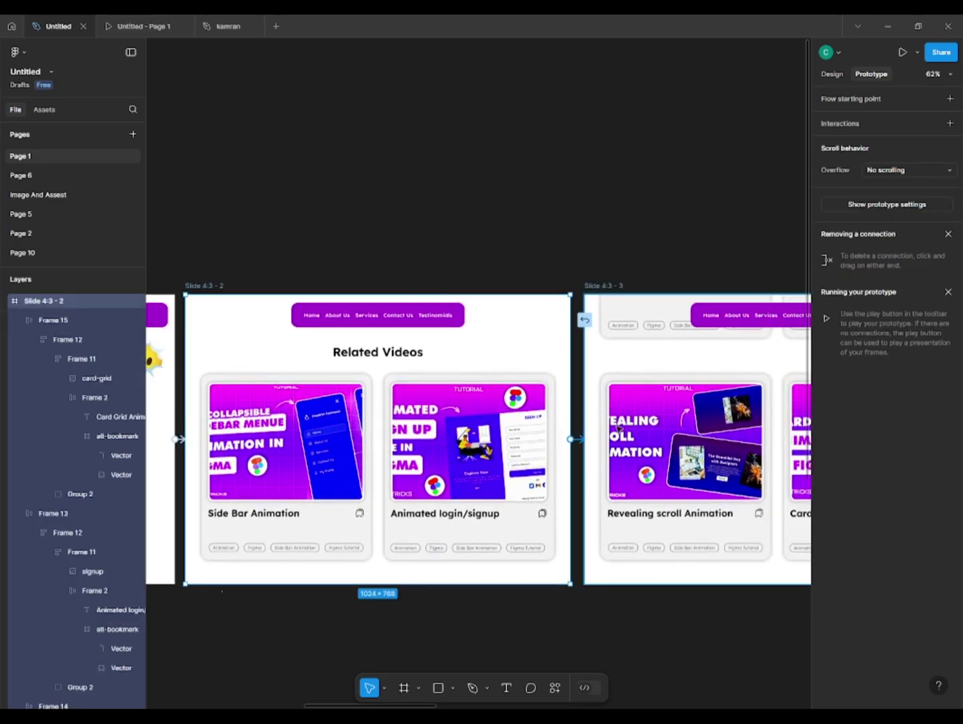
pyautogui.click(581, 440)
pyautogui.click(618, 491)
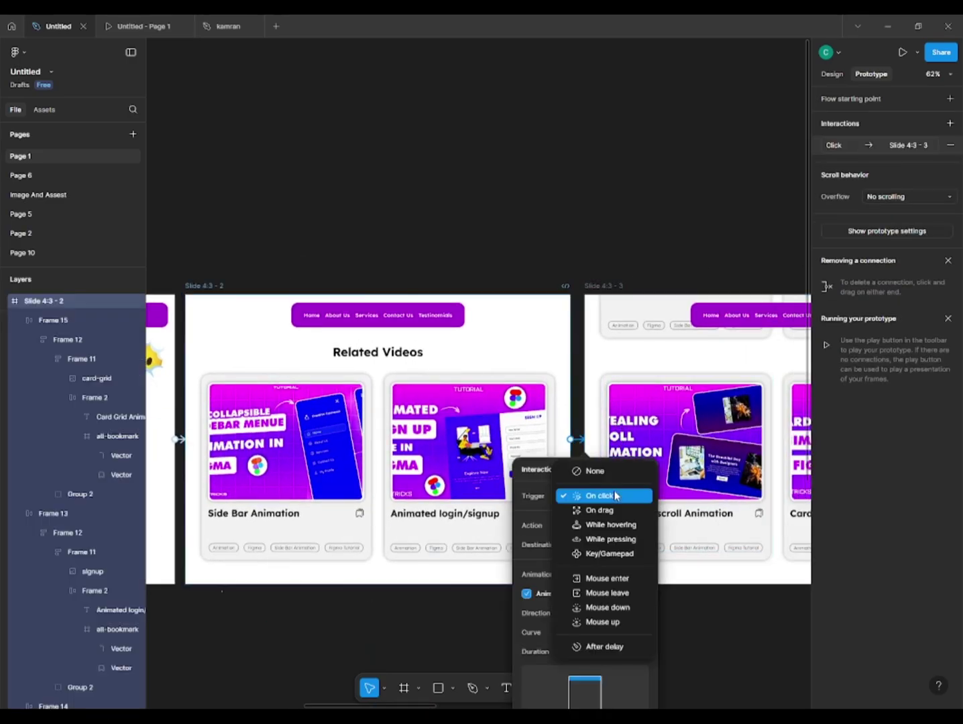
pyautogui.click(607, 507)
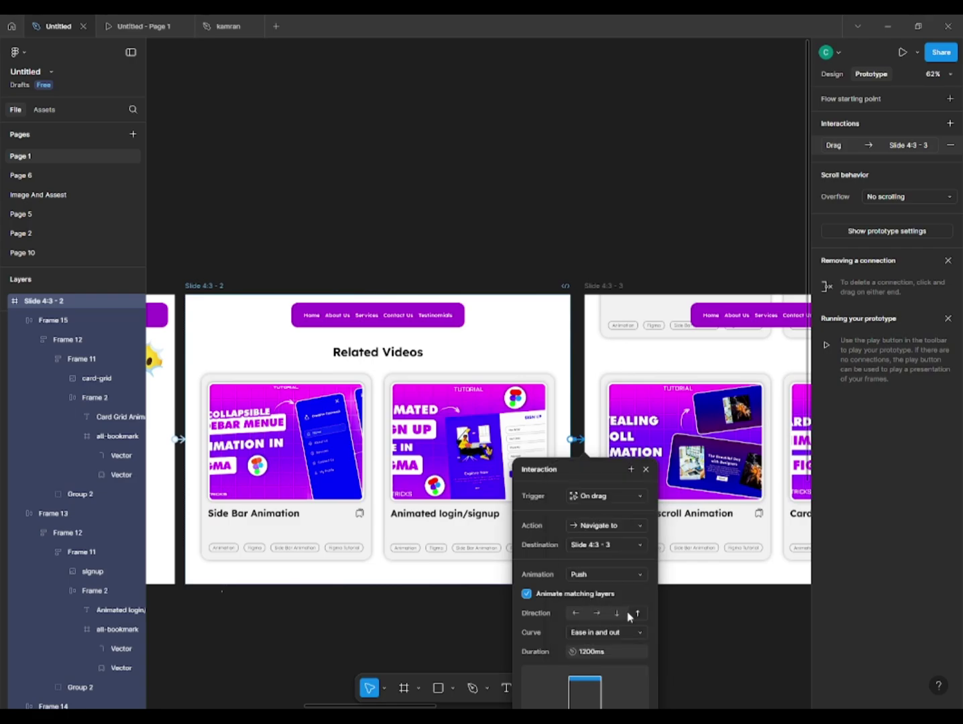
pyautogui.click(683, 649)
# Step: Link Slide 4:3 - 3 to Slide 4:3 - 4 with an upward Push animation and open the interaction's trigger choices
pyautogui.hscroll(6, 683, 649)
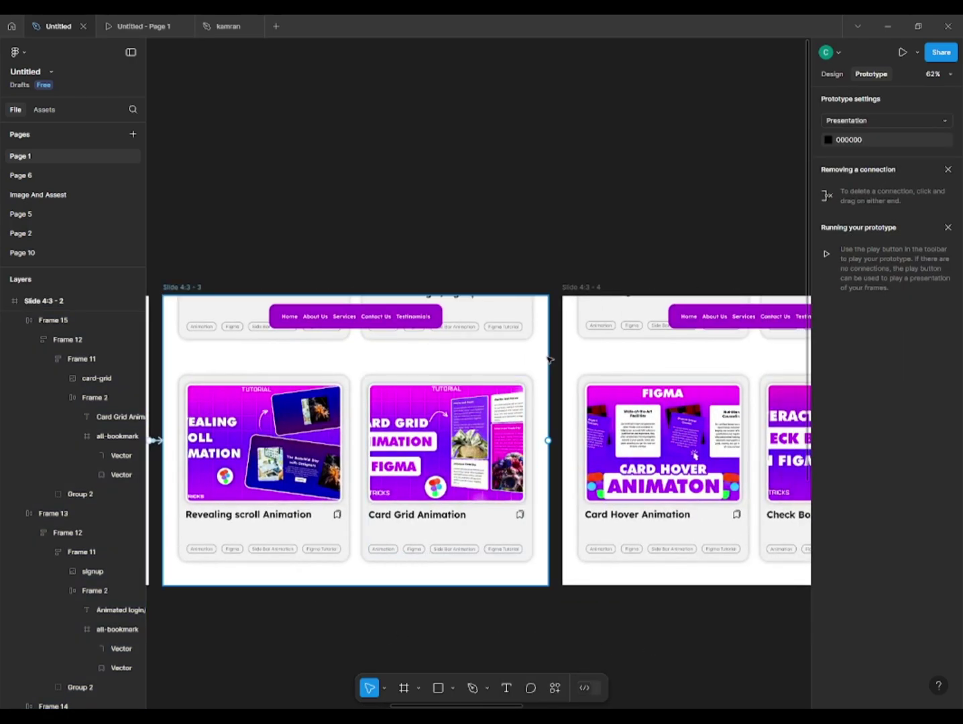
pyautogui.click(548, 440)
pyautogui.moveTo(547, 441); pyautogui.dragTo(600, 560)
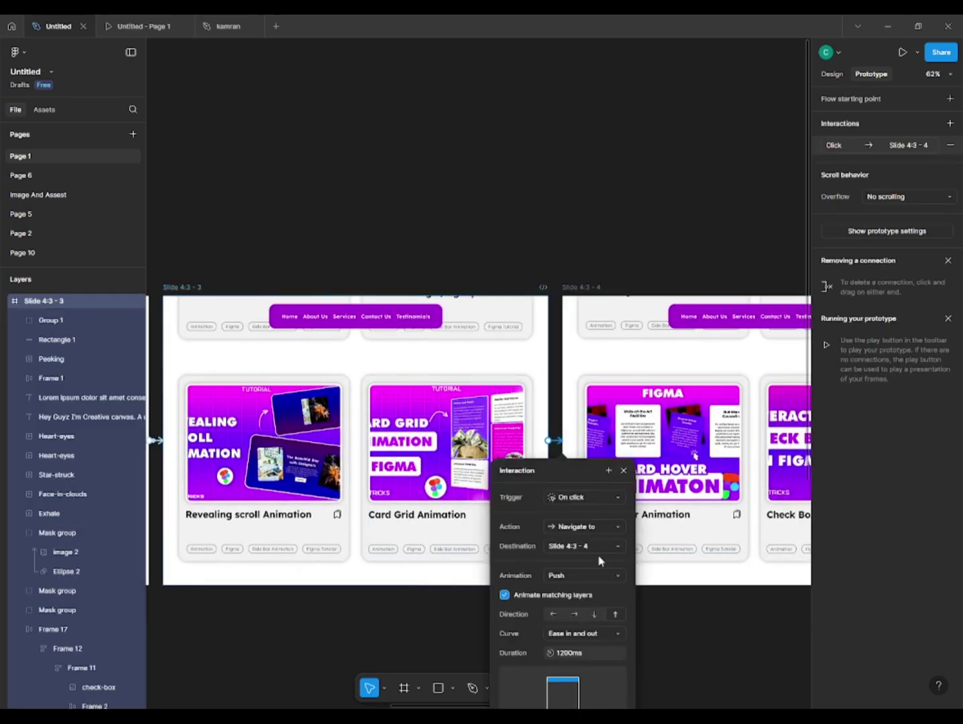
pyautogui.click(610, 494)
pyautogui.click(705, 653)
# Step: Link Slide 4:3 - 4 to Slide 4:3 - 5 with a Push interaction triggered on drag
pyautogui.hscroll(5, 378, 614)
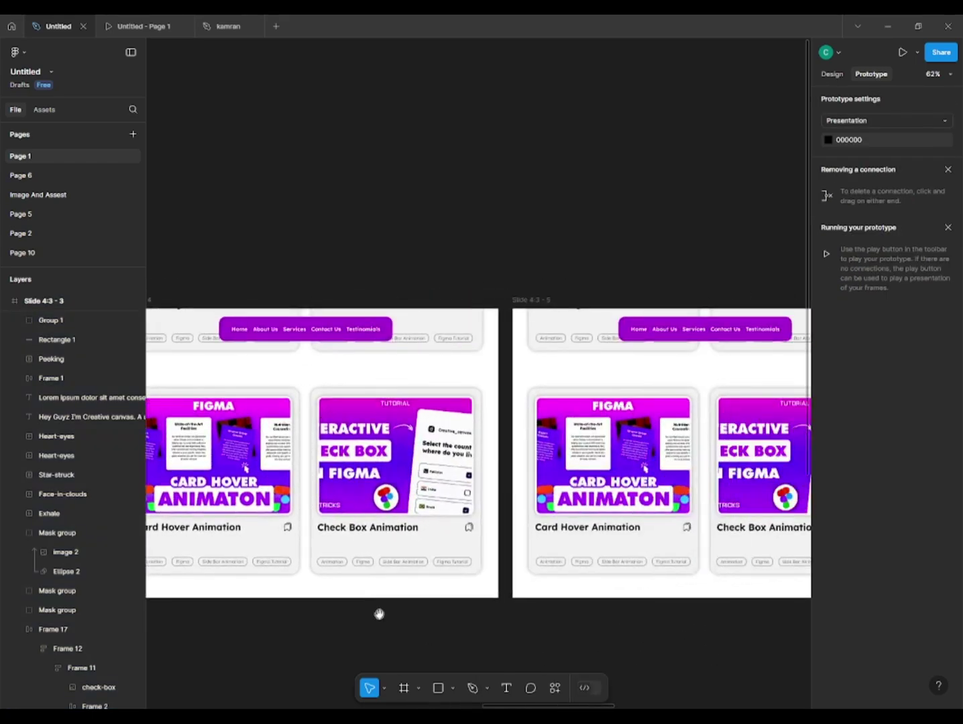
pyautogui.click(498, 453)
pyautogui.moveTo(498, 454); pyautogui.dragTo(557, 469)
pyautogui.click(559, 511)
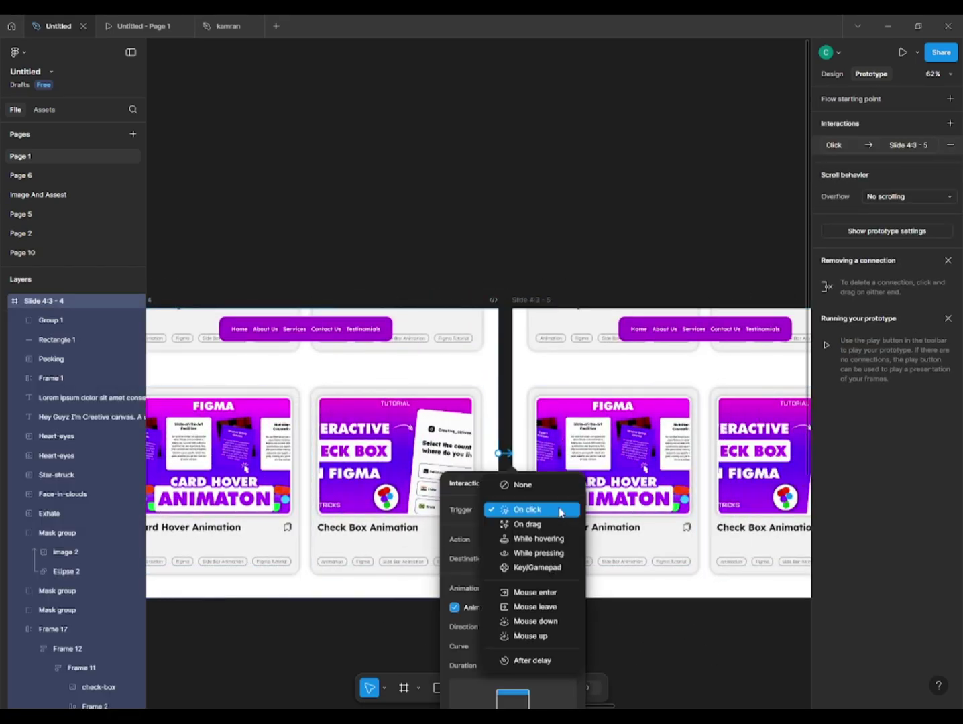
pyautogui.click(552, 524)
pyautogui.click(628, 655)
# Step: Link Slide 4:3 - 5 to Slide 4:3 - 6 with an on-drag, upward Push interaction that animates matching layers
pyautogui.hscroll(5, 509, 671)
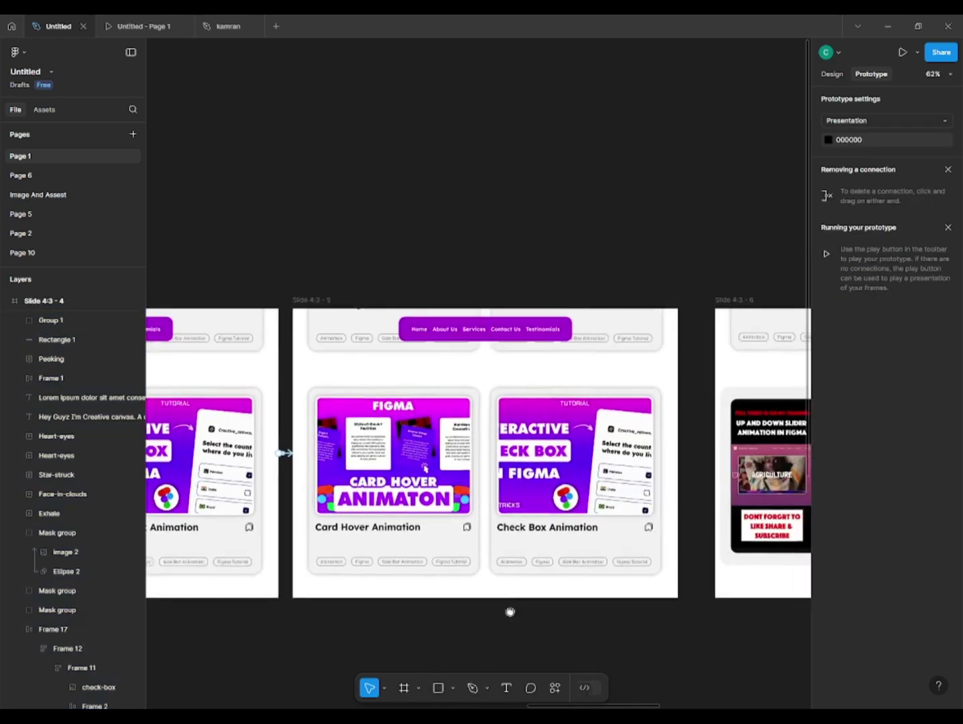
pyautogui.click(527, 433)
pyautogui.click(563, 433)
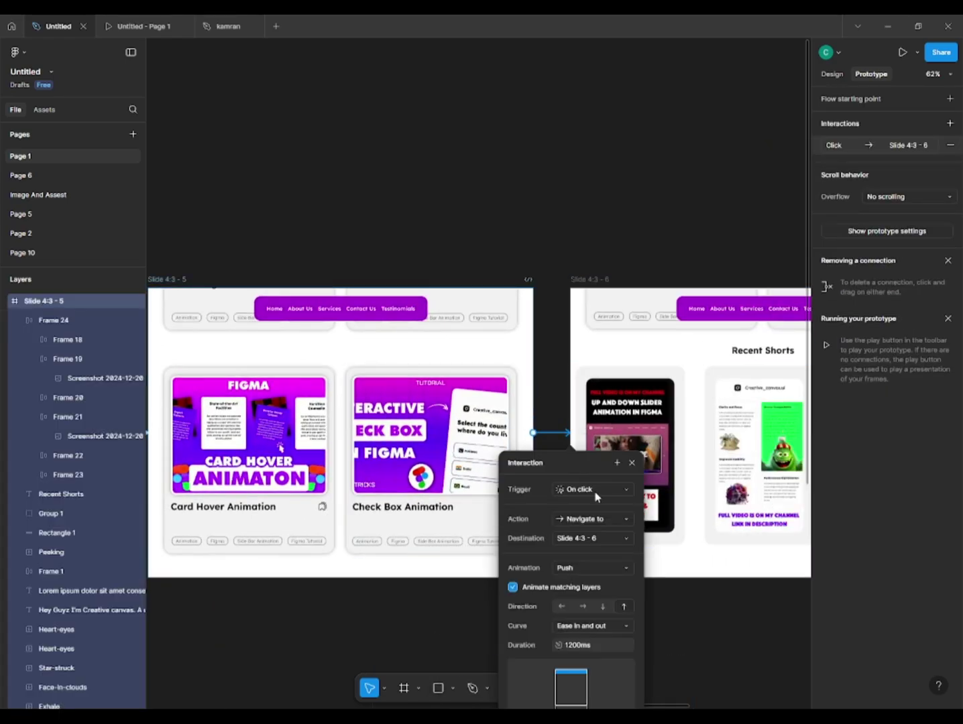
pyautogui.click(595, 494)
pyautogui.click(595, 504)
pyautogui.click(691, 625)
pyautogui.hscroll(5, 691, 625)
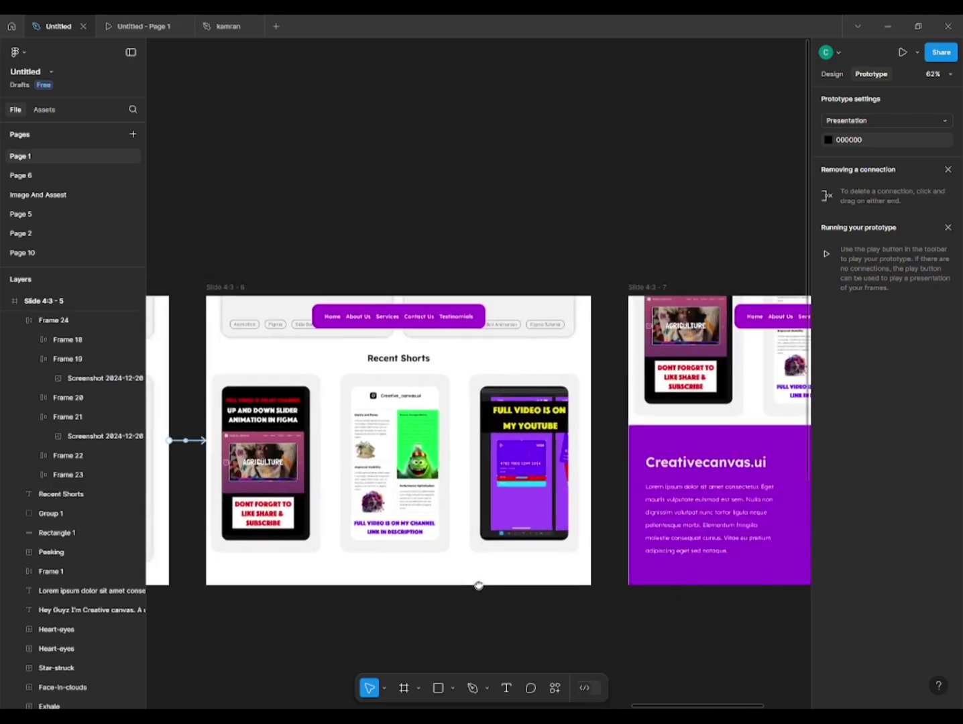
# Step: Link Slide 4:3 - 6 to Slide 4:3 - 7 with an on-drag, upward Push interaction lasting 1200ms
pyautogui.click(578, 348)
pyautogui.click(597, 432)
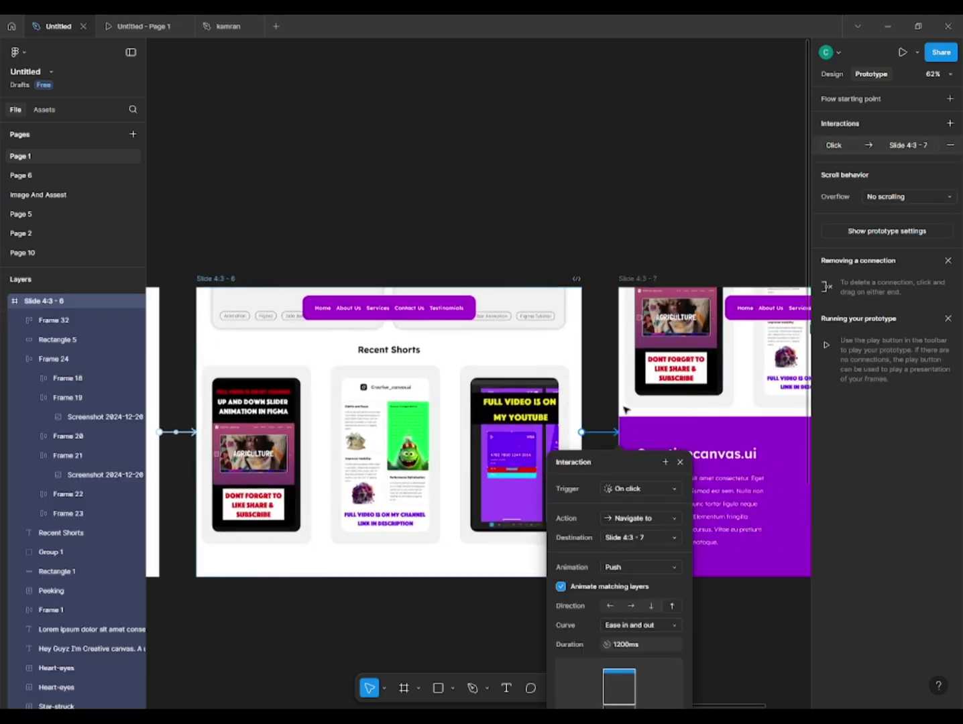
pyautogui.click(640, 489)
pyautogui.click(638, 503)
pyautogui.click(421, 628)
# Step: Link Slide 4:3 - 7 back to Slide 4:3 - 6 with an on-drag, downward Push interaction that animates matching layers
pyautogui.hscroll(-3, 477, 660)
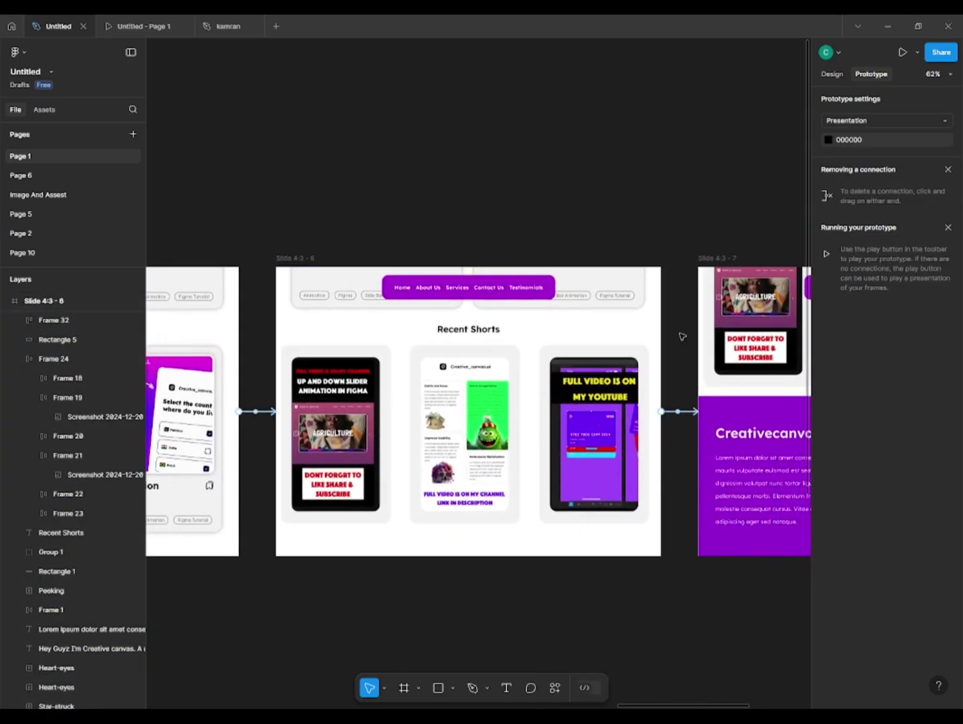
pyautogui.moveTo(699, 329); pyautogui.dragTo(461, 363)
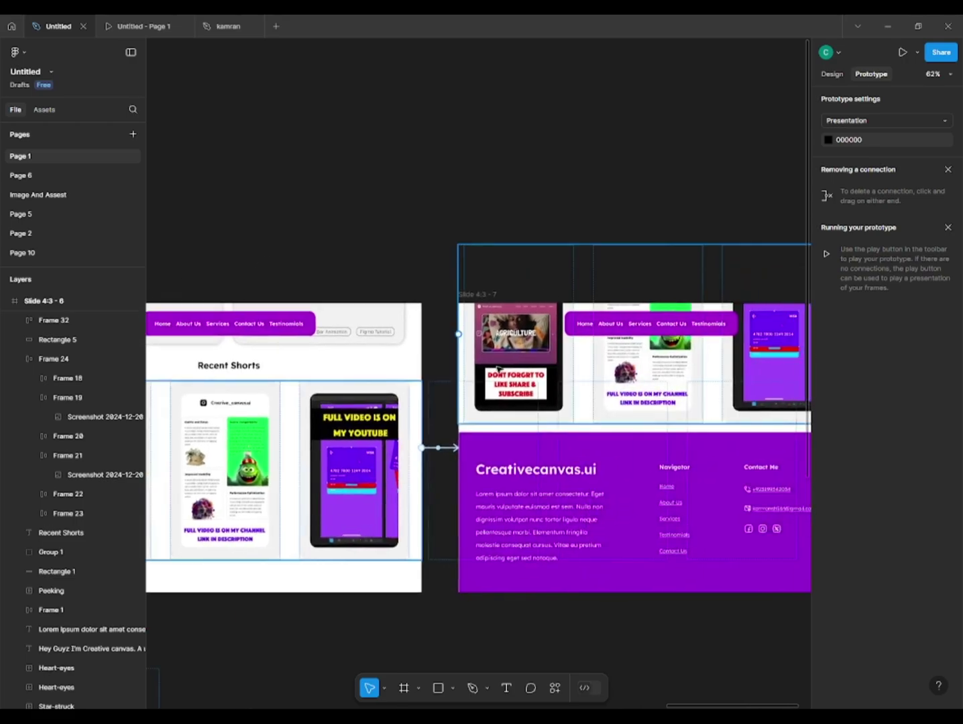
pyautogui.click(461, 362)
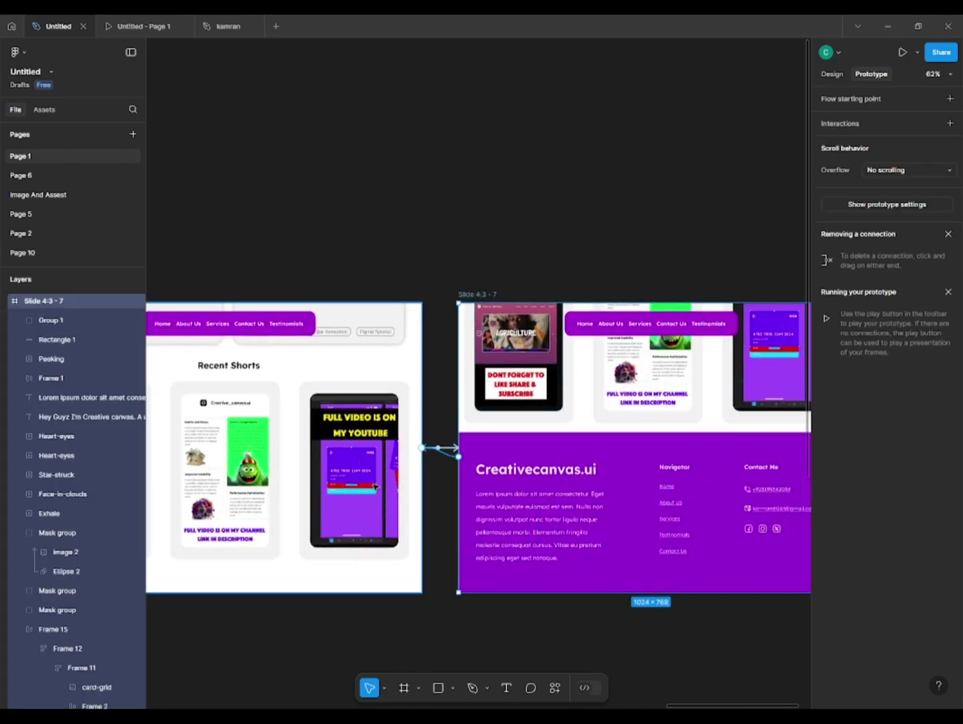
pyautogui.moveTo(375, 486); pyautogui.dragTo(294, 505)
pyautogui.click(449, 506)
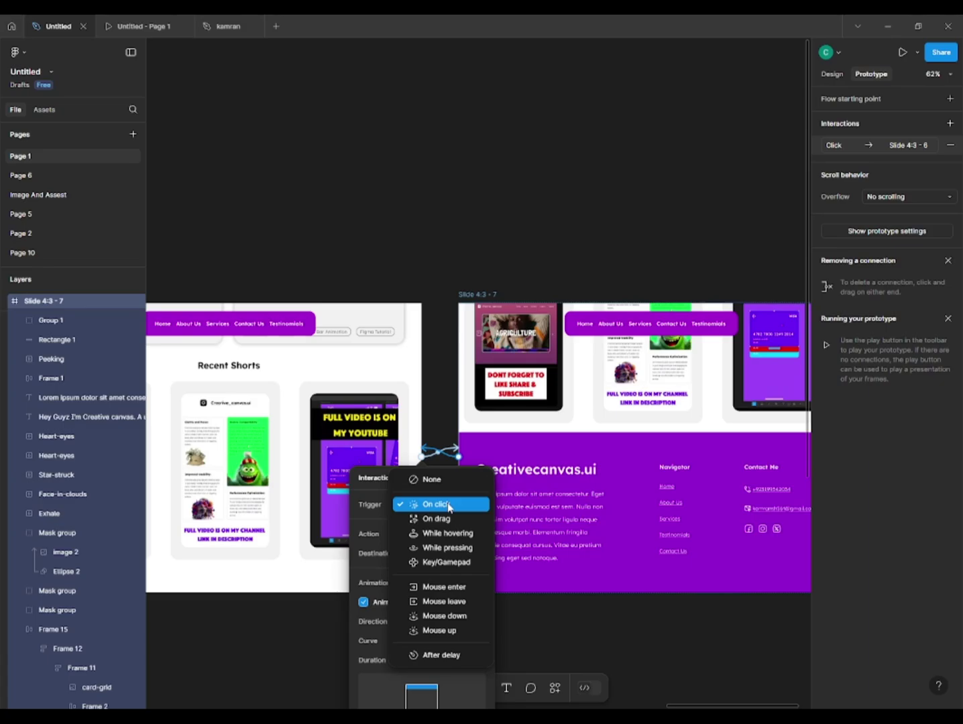
pyautogui.click(439, 520)
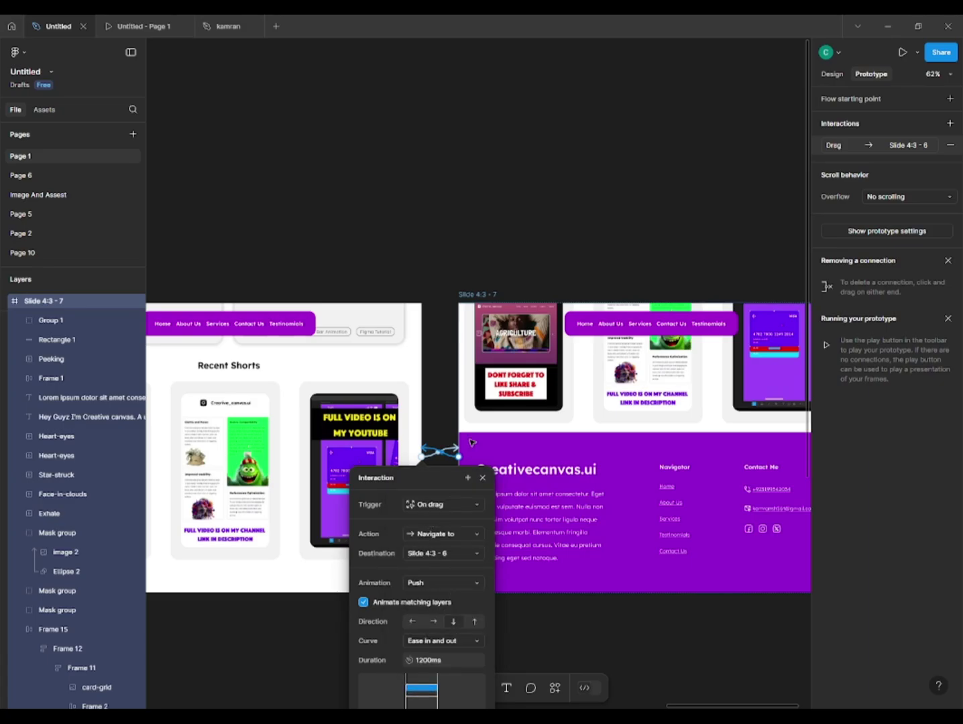
pyautogui.click(448, 386)
# Step: Link Slide 4:3 - 6 back to Slide 4:3 - 5 with an on-drag, downward Push interaction lasting 1200ms
pyautogui.hscroll(-6, 448, 385)
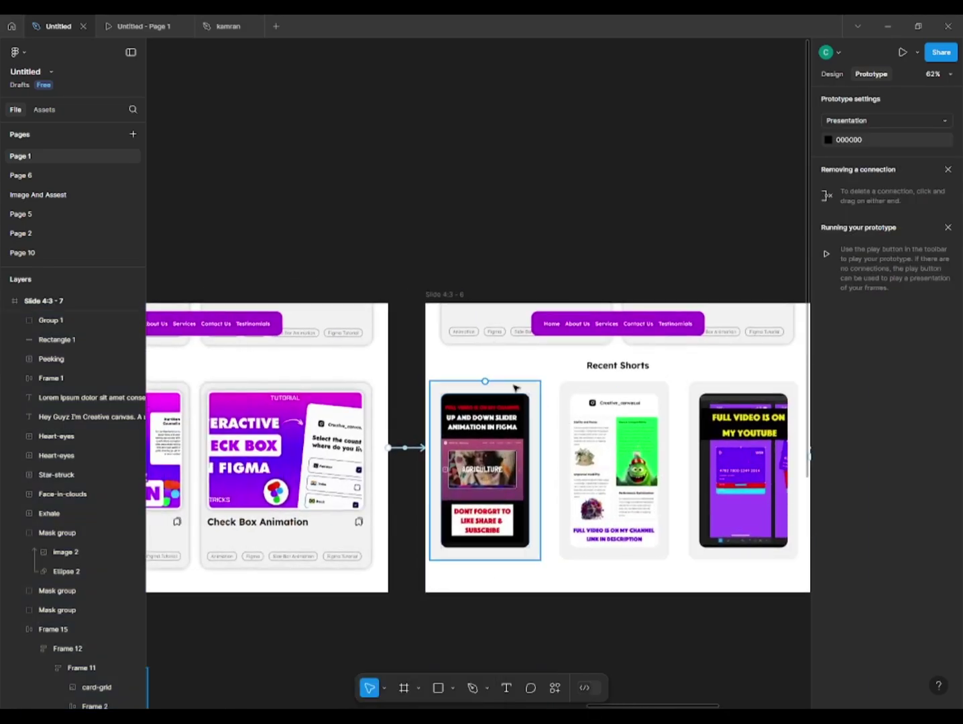
pyautogui.click(425, 460)
pyautogui.moveTo(425, 456); pyautogui.dragTo(344, 556)
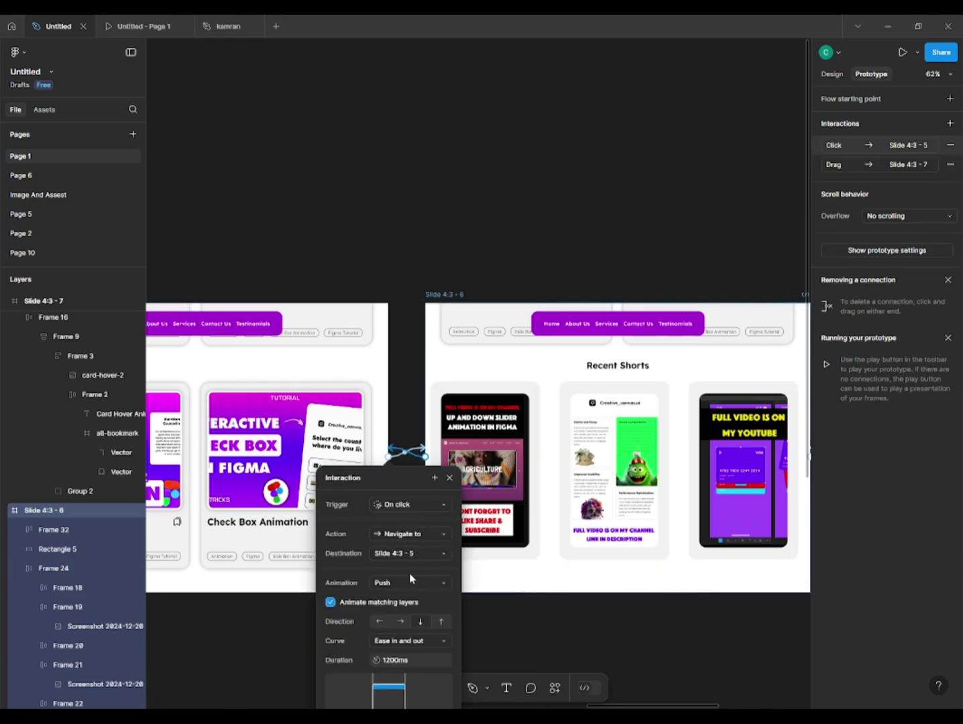
pyautogui.click(408, 504)
pyautogui.click(404, 516)
pyautogui.click(407, 415)
# Step: Link Slide 4:3 - 5 back to Slide 4:3 - 4 with an on-drag, downward Push interaction lasting 1200ms
pyautogui.hscroll(-6, 408, 416)
pyautogui.click(462, 472)
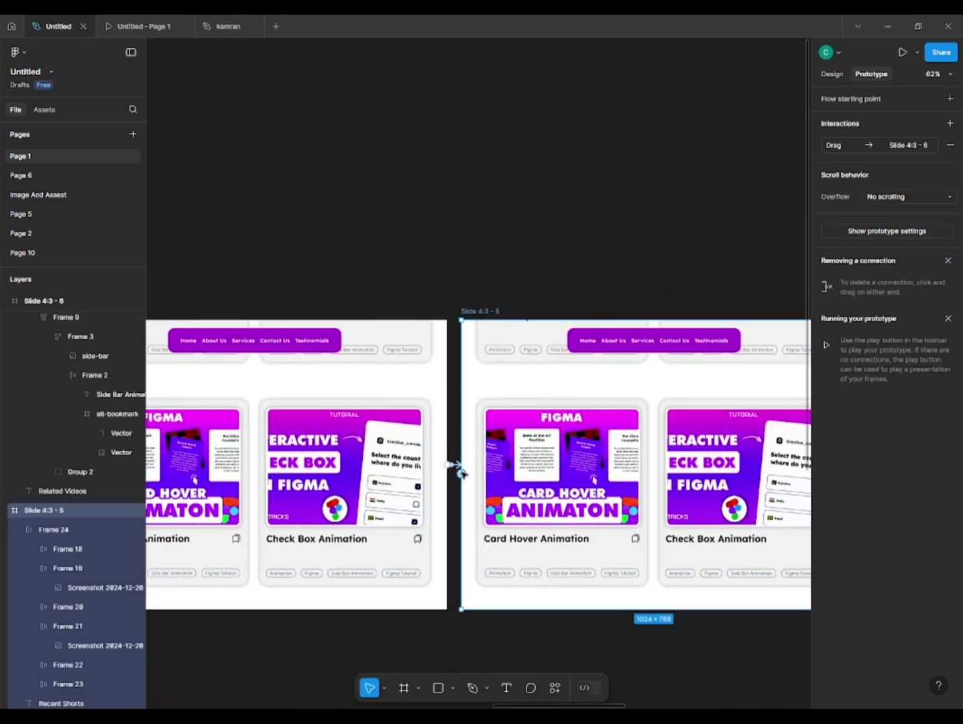
pyautogui.moveTo(460, 474); pyautogui.dragTo(349, 469)
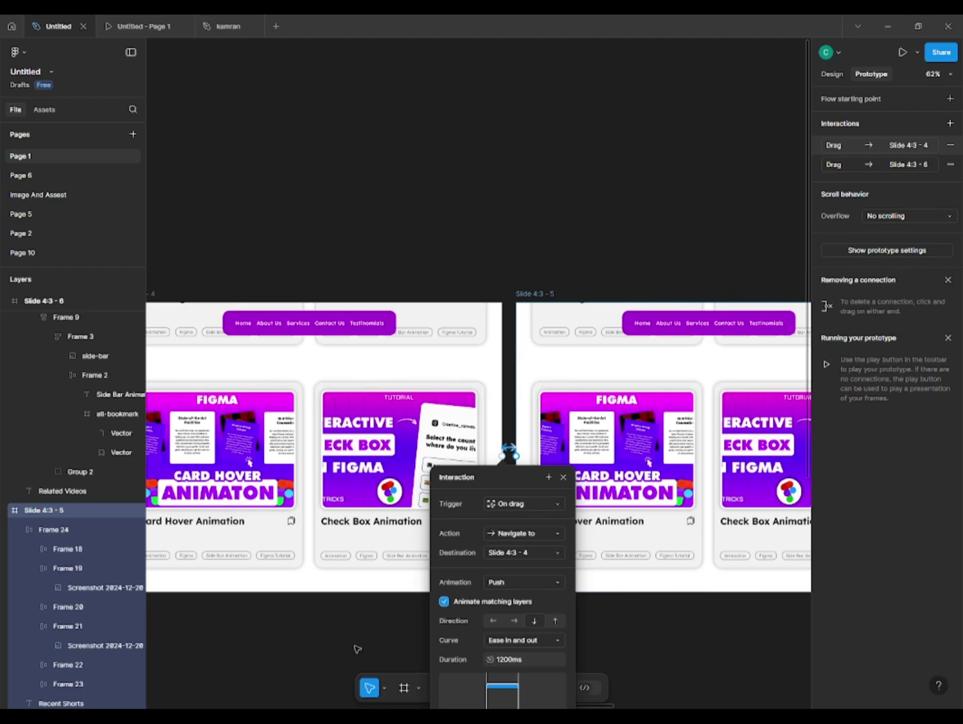
pyautogui.click(357, 649)
# Step: Link Slide 4:3 - 4 back to Slide 4:3 - 3 with an interaction triggered on drag
pyautogui.hscroll(-5, 357, 649)
pyautogui.moveTo(465, 448); pyautogui.dragTo(393, 499)
pyautogui.click(473, 504)
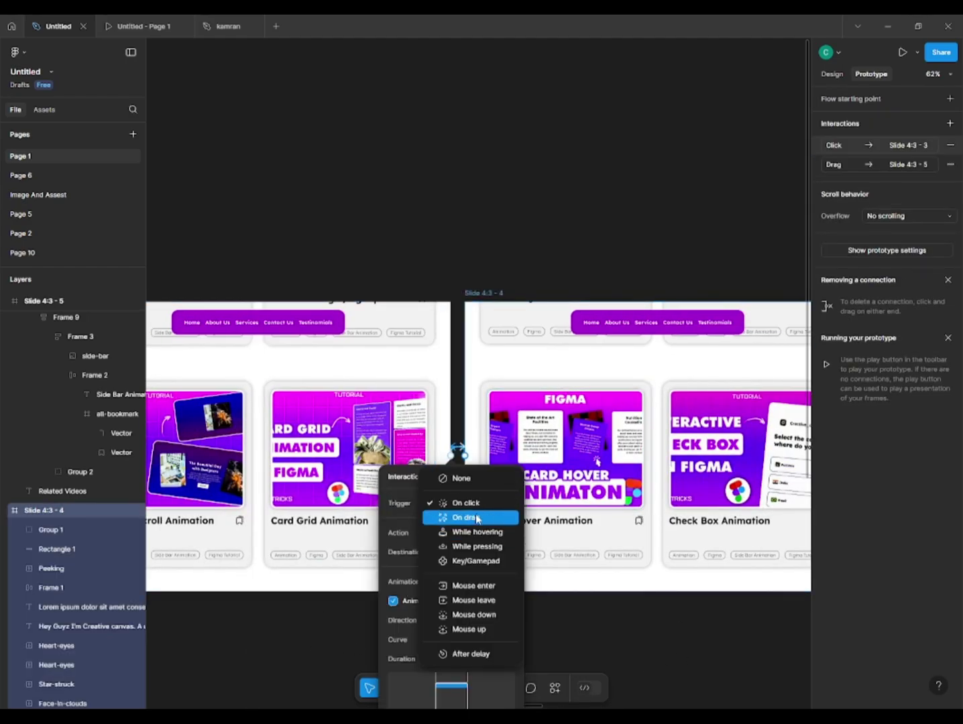
pyautogui.click(315, 635)
# Step: Link Slide 4:3 - 3 back to Slide 4:3 - 2 with an interaction triggered on drag
pyautogui.hscroll(-4, 315, 635)
pyautogui.moveTo(307, 429); pyautogui.dragTo(248, 469)
pyautogui.hscroll(-5, 604, 571)
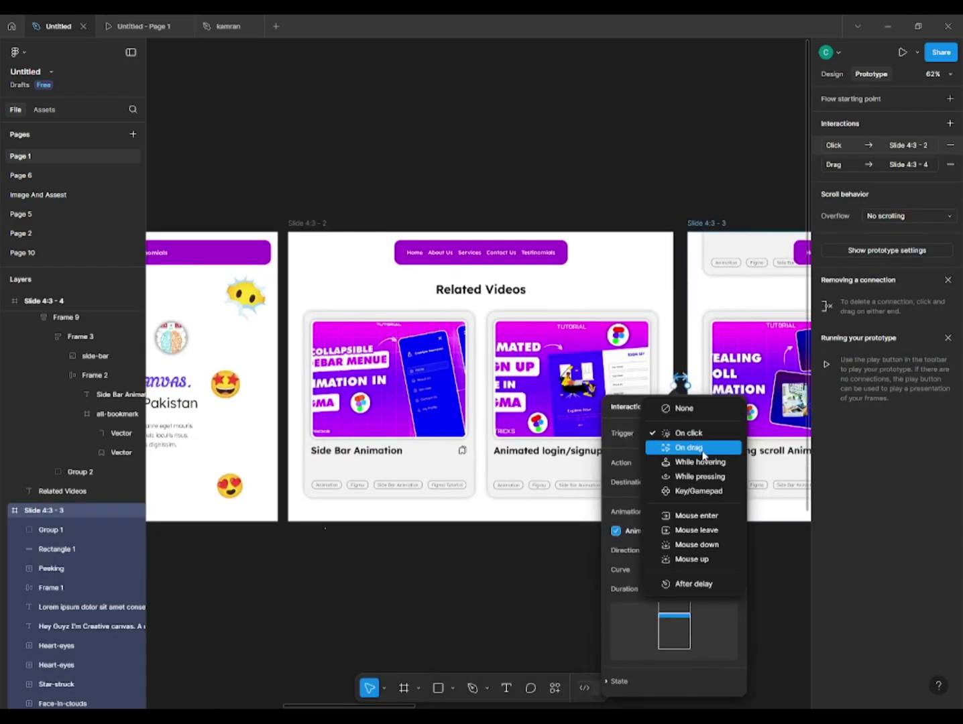
pyautogui.click(702, 450)
pyautogui.click(311, 606)
# Step: Link Slide 4:3 - 2 back to Slide 4:3 - 1 with an on-drag, downward Push interaction lasting 1200ms
pyautogui.moveTo(288, 381); pyautogui.dragTo(248, 436)
pyautogui.click(300, 433)
pyautogui.click(293, 448)
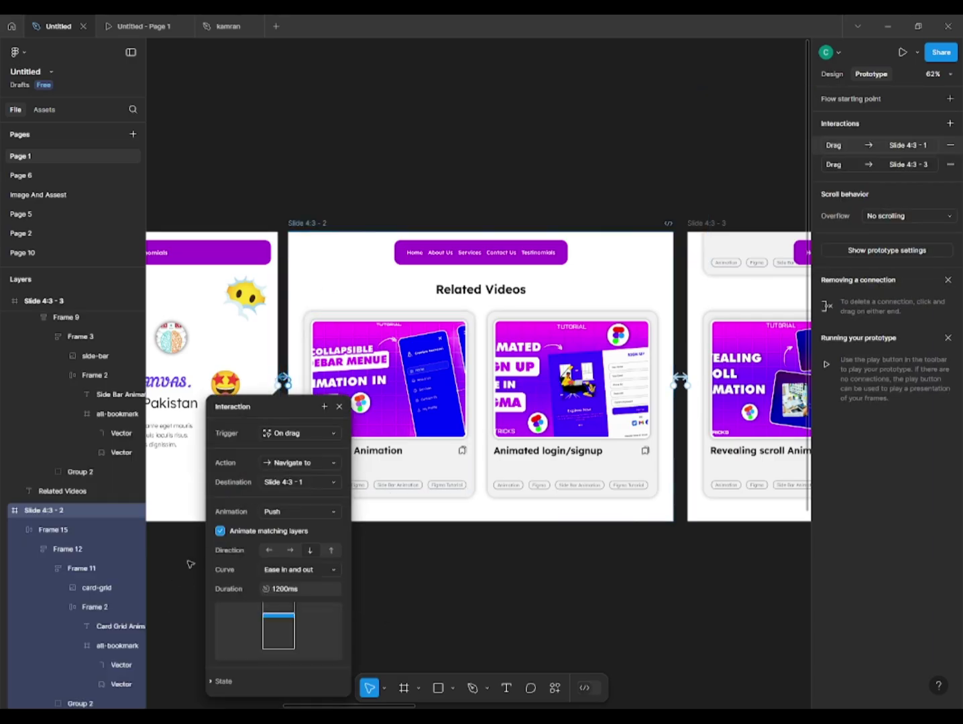
pyautogui.click(191, 565)
# Step: Play the prototype starting from the blank Slide 4:3 - 8 and advance through the slides to check the transitions
pyautogui.hscroll(-8, 718, 577)
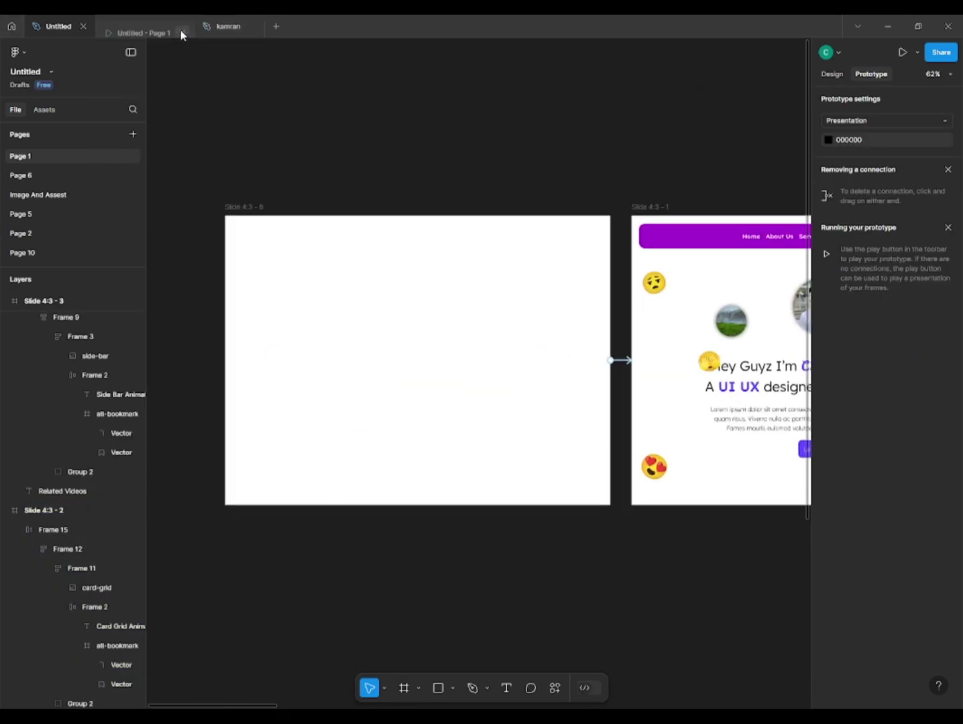
pyautogui.click(246, 207)
pyautogui.click(903, 52)
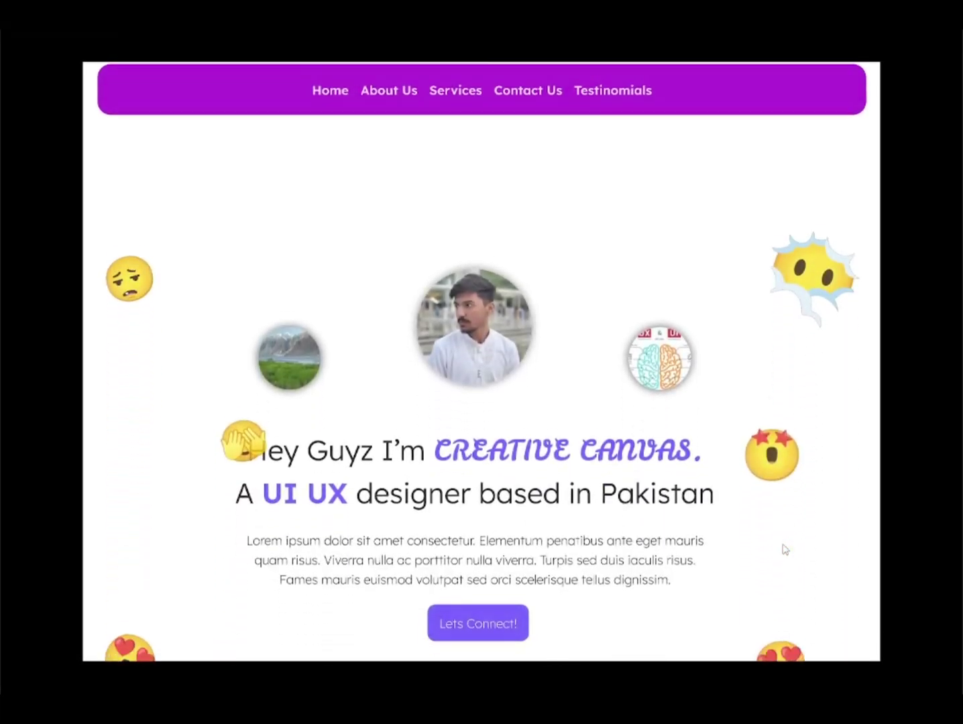
pyautogui.moveTo(675, 601); pyautogui.dragTo(718, 392)
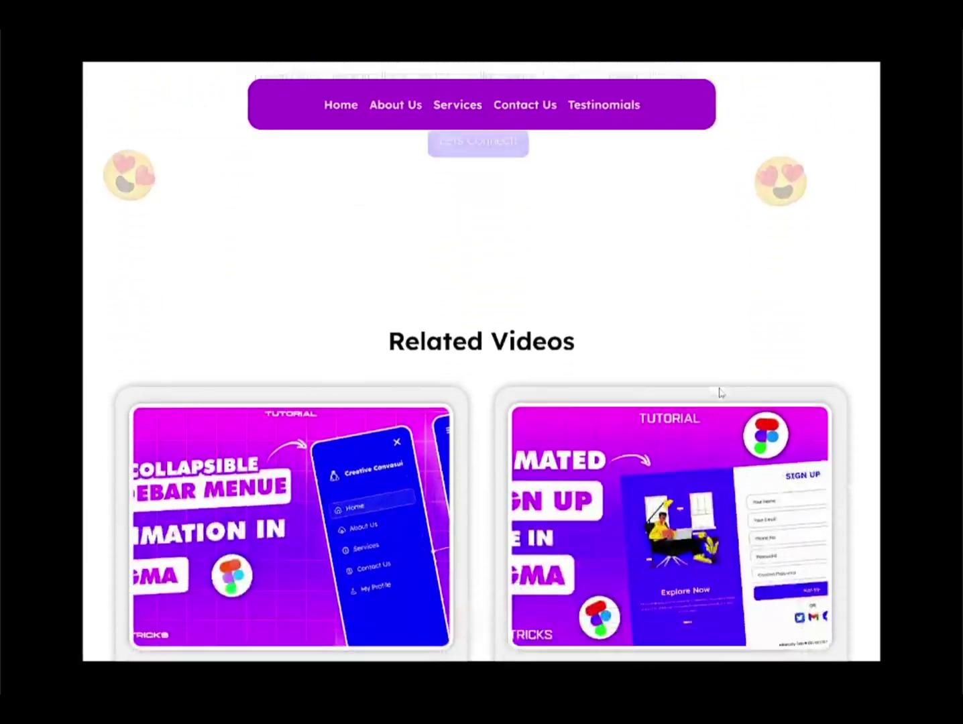
pyautogui.scroll(-6, 647, 562)
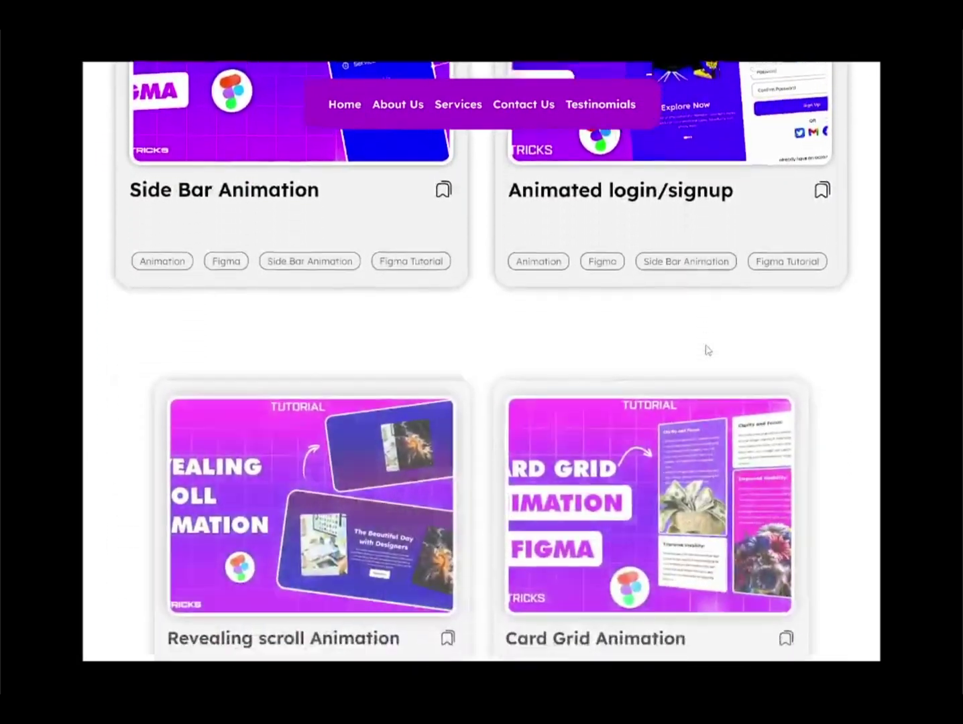